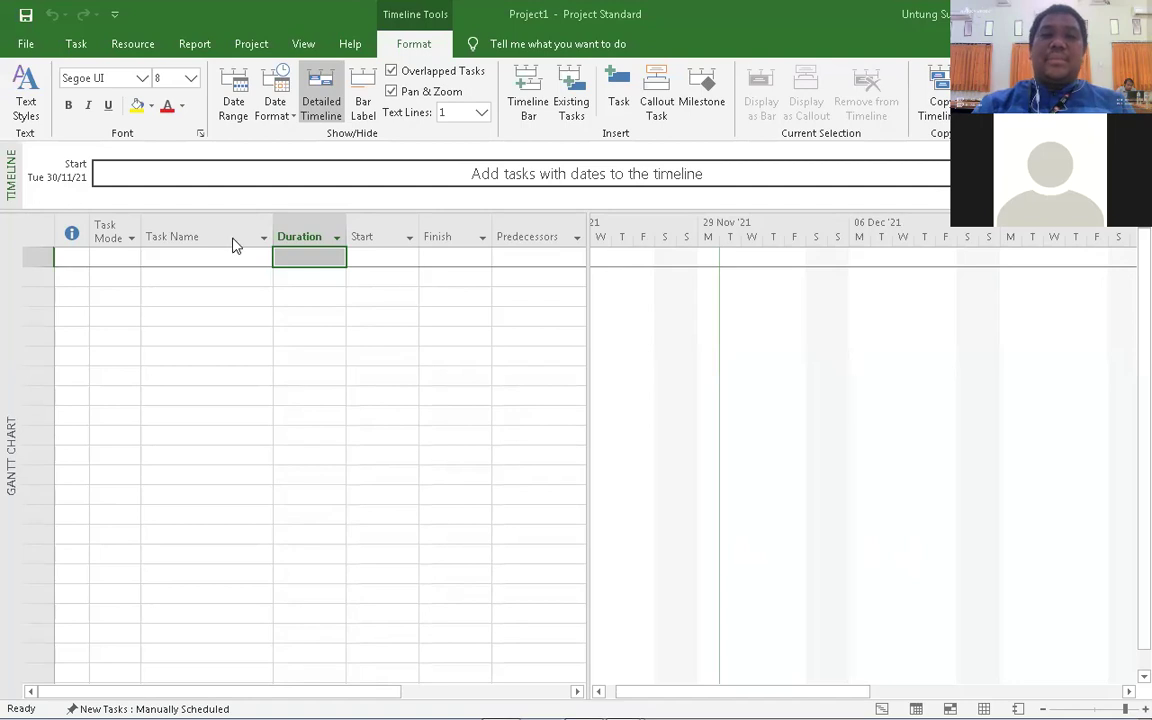
- Save the project in the My Documents folder under the file name projectPNJ
left_click(27, 47)
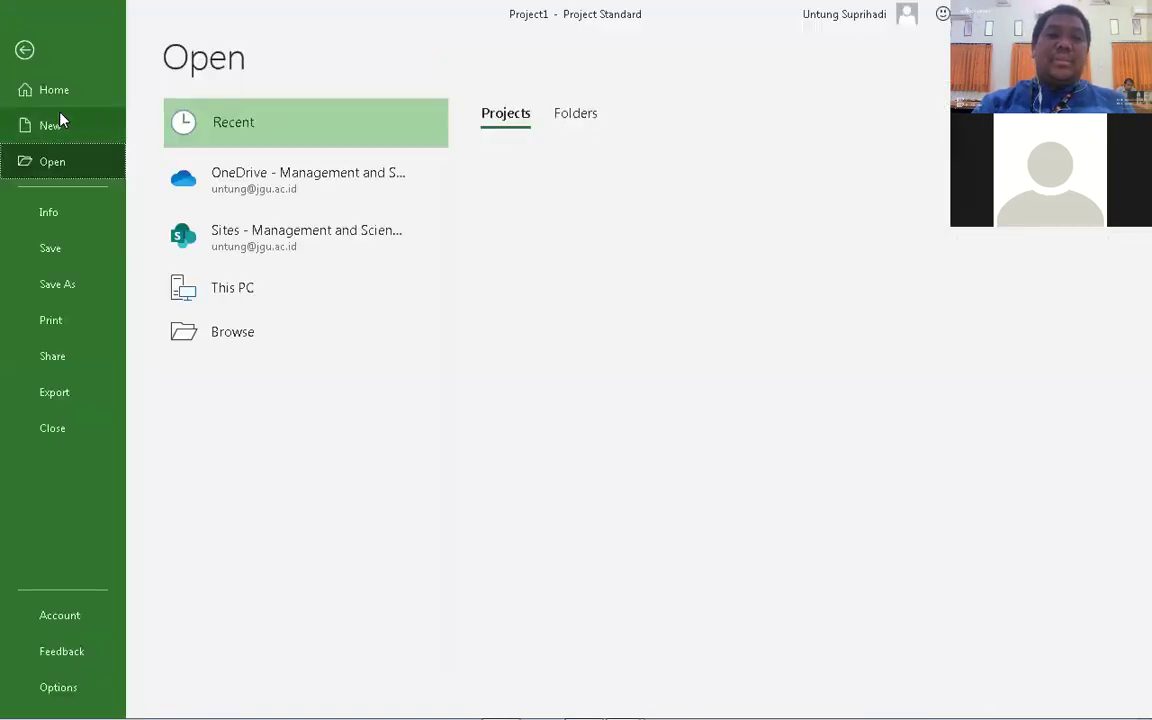
left_click(70, 289)
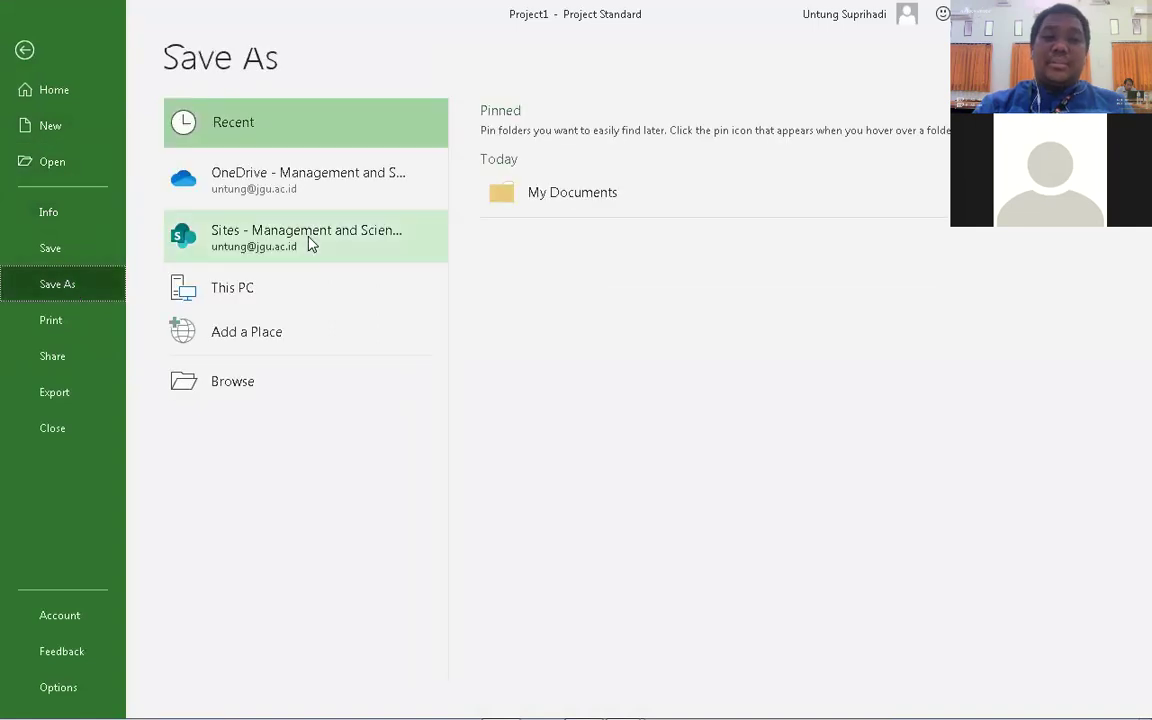
left_click(499, 203)
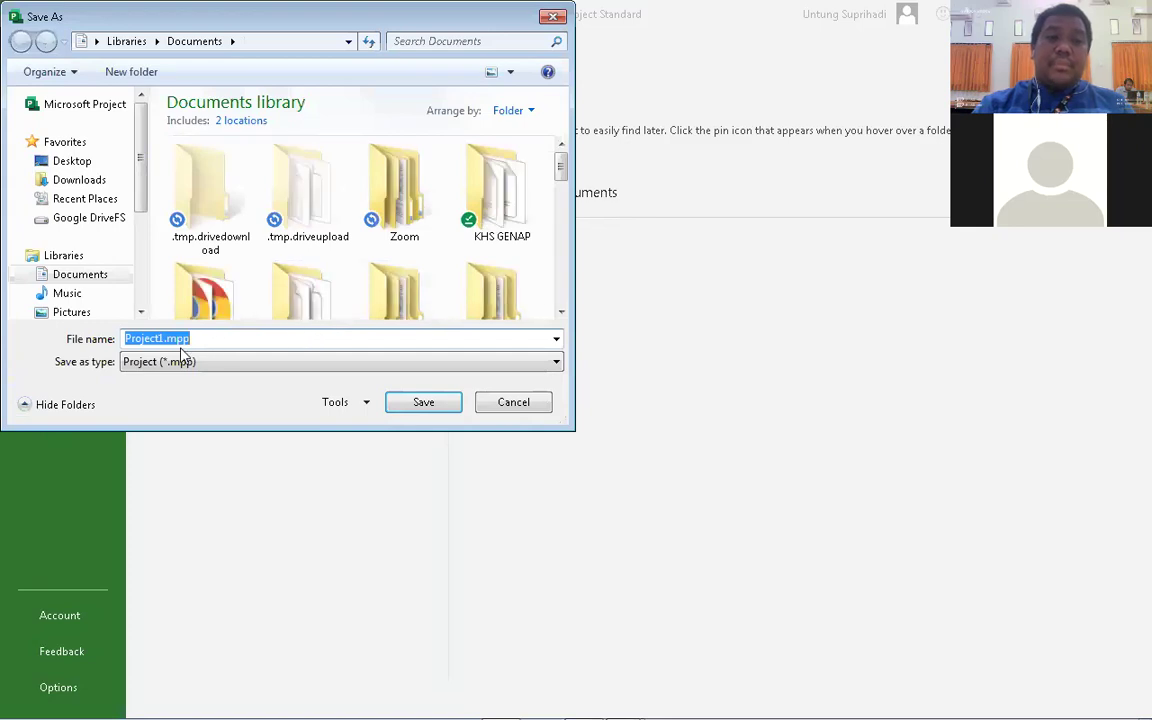
left_click(210, 341)
key("ctrl+a")
type("p")
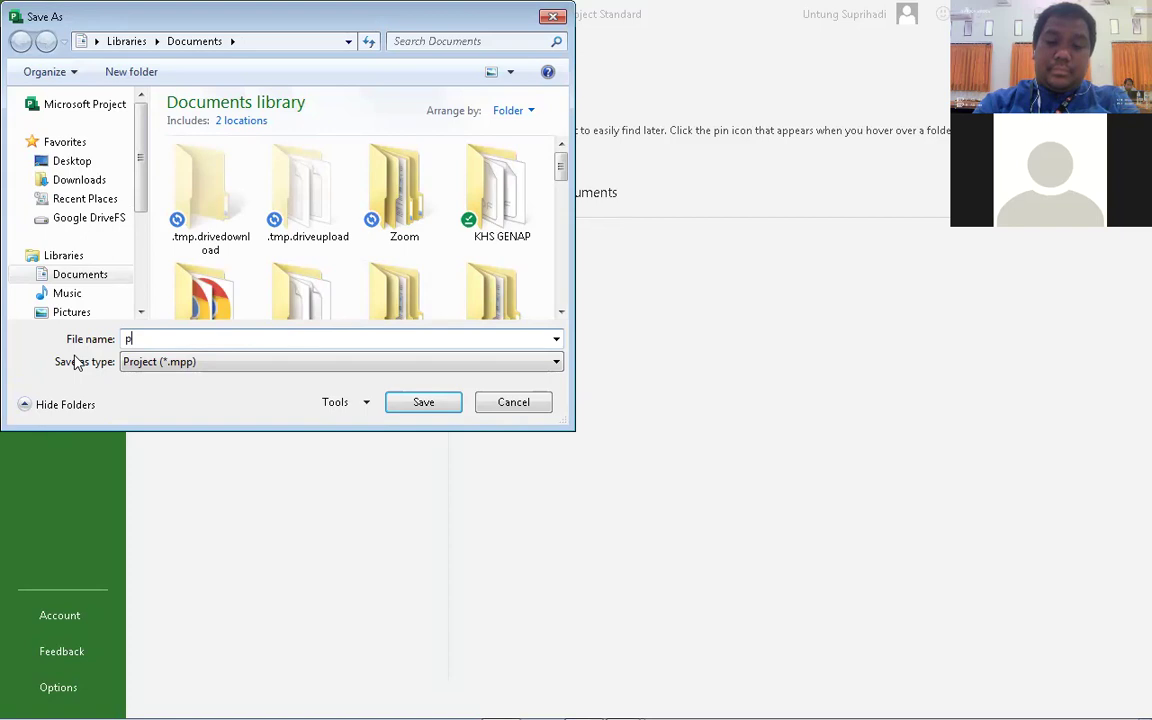
type("roject")
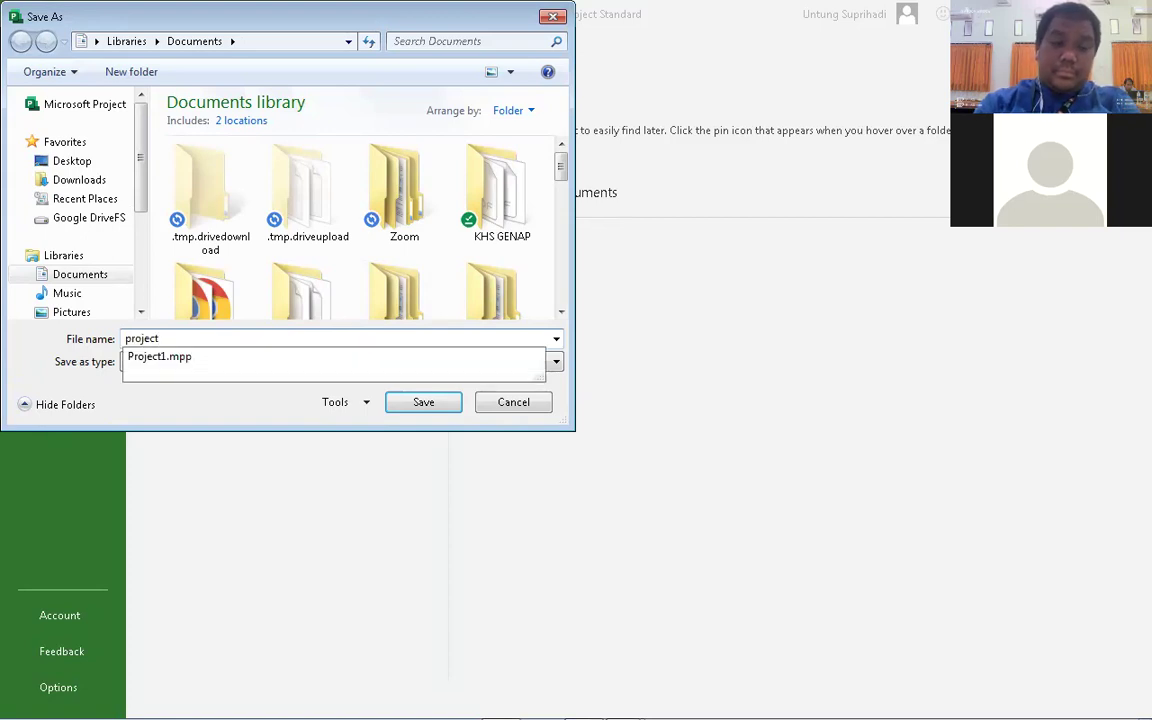
type("PNJ")
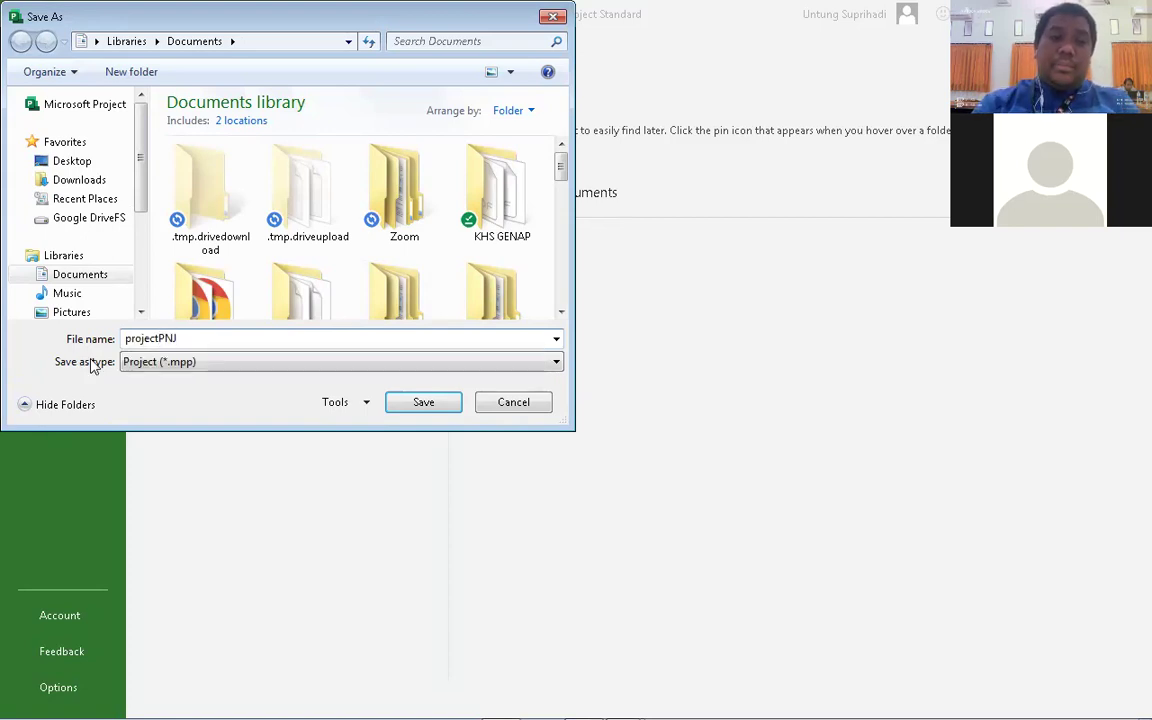
left_click(422, 402)
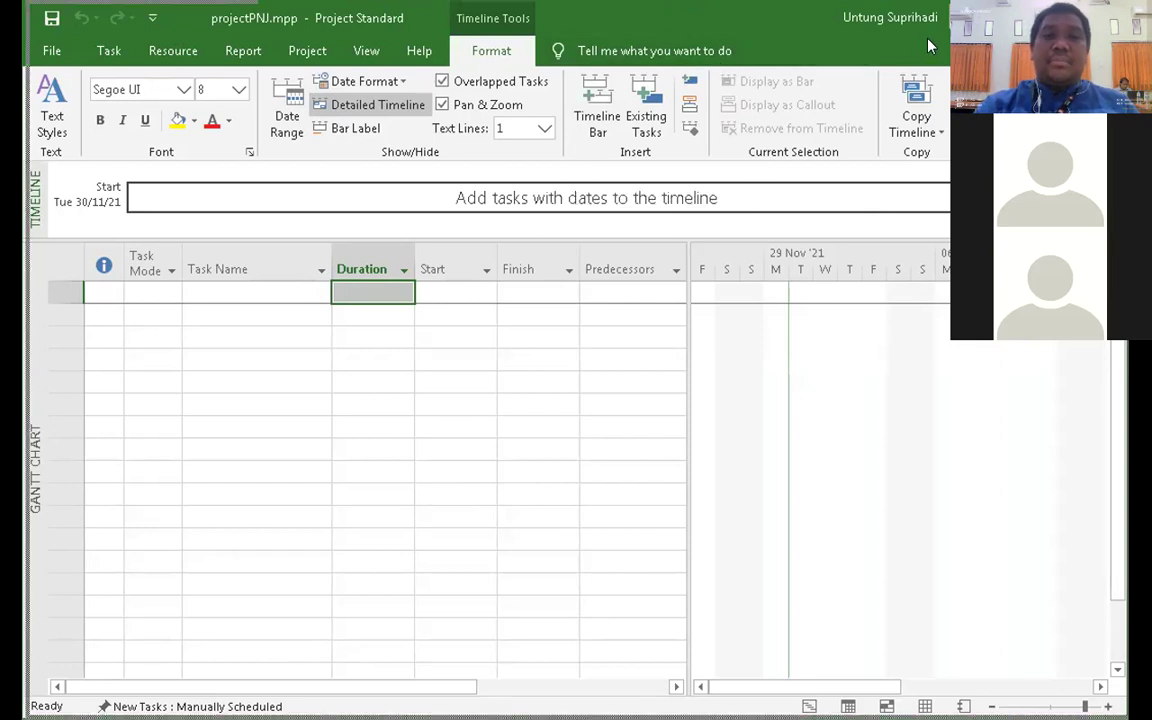
- Create a new base calendar named "calender projectPNJ" as a copy of the Standard calendar
left_click(295, 56)
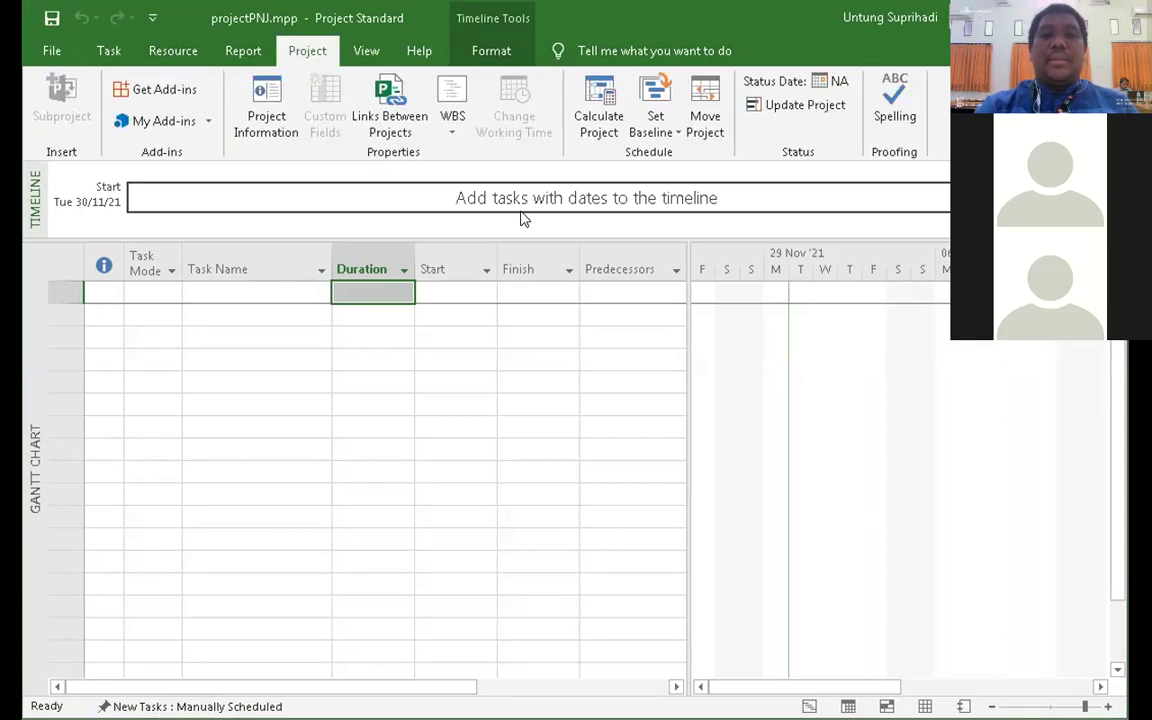
left_click(326, 339)
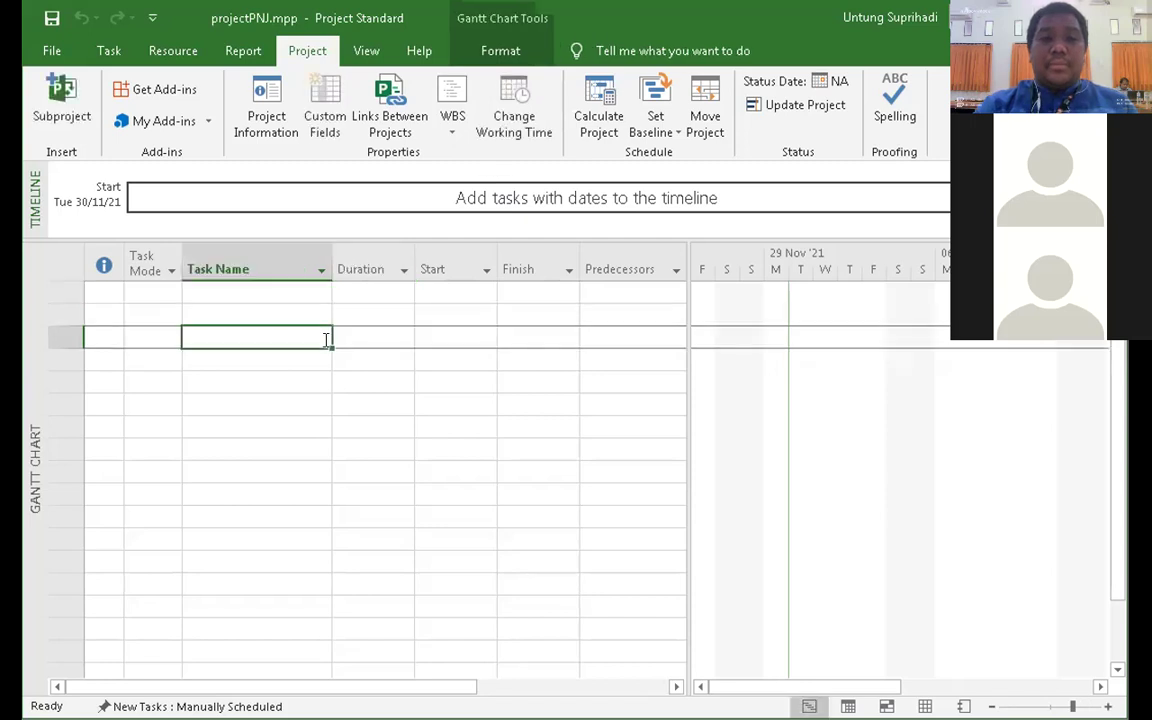
left_click(150, 291)
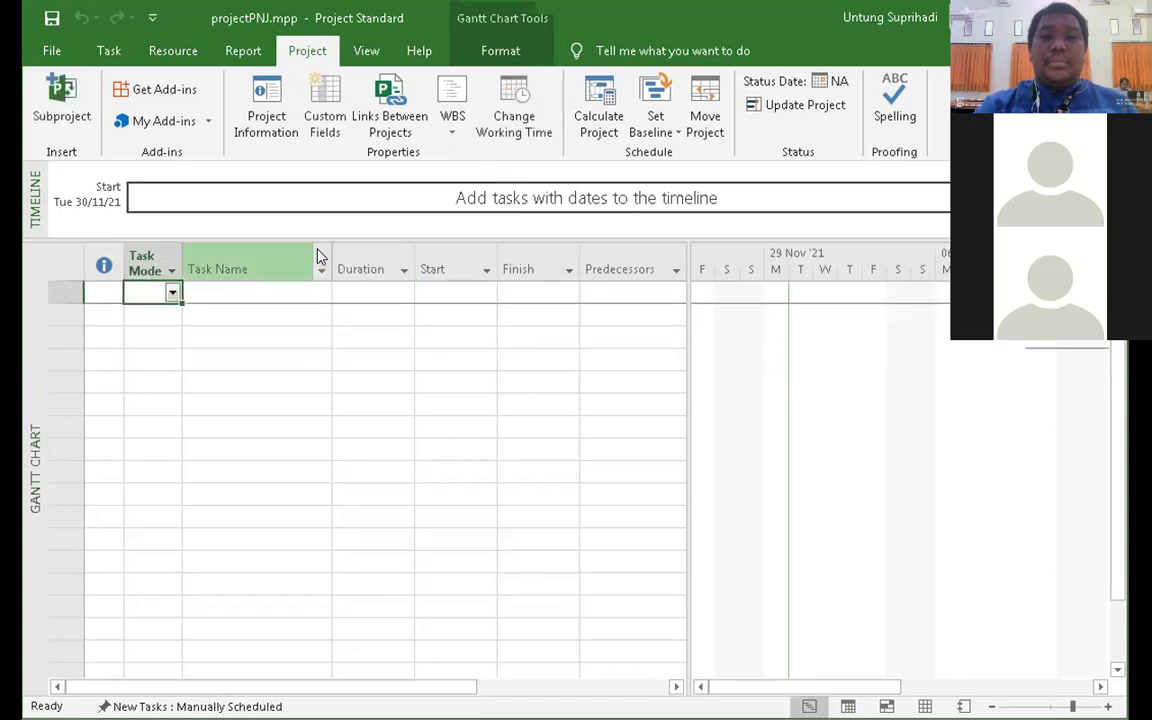
left_click(520, 125)
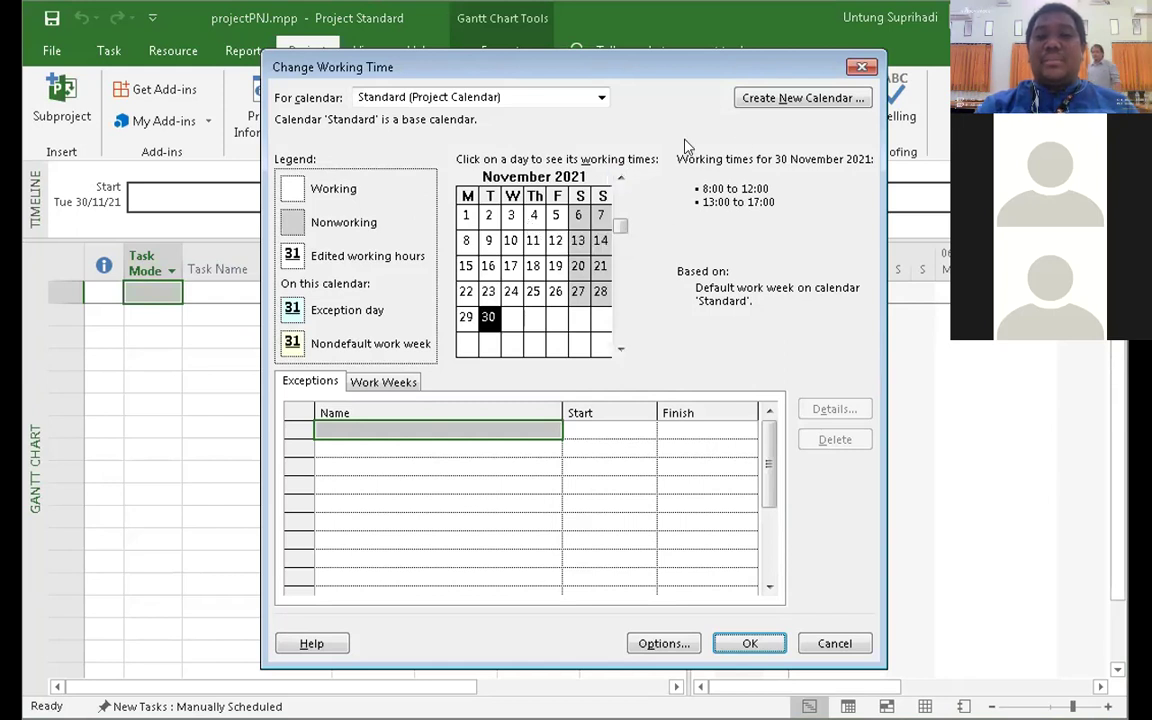
left_click(767, 100)
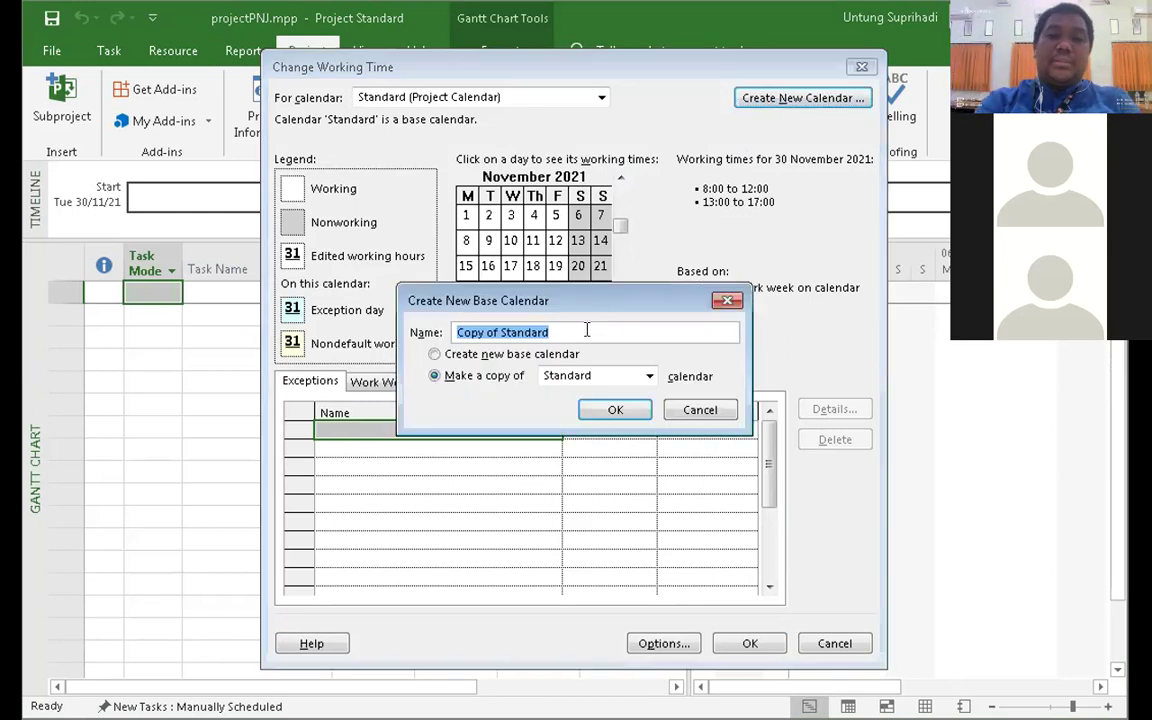
type("calender")
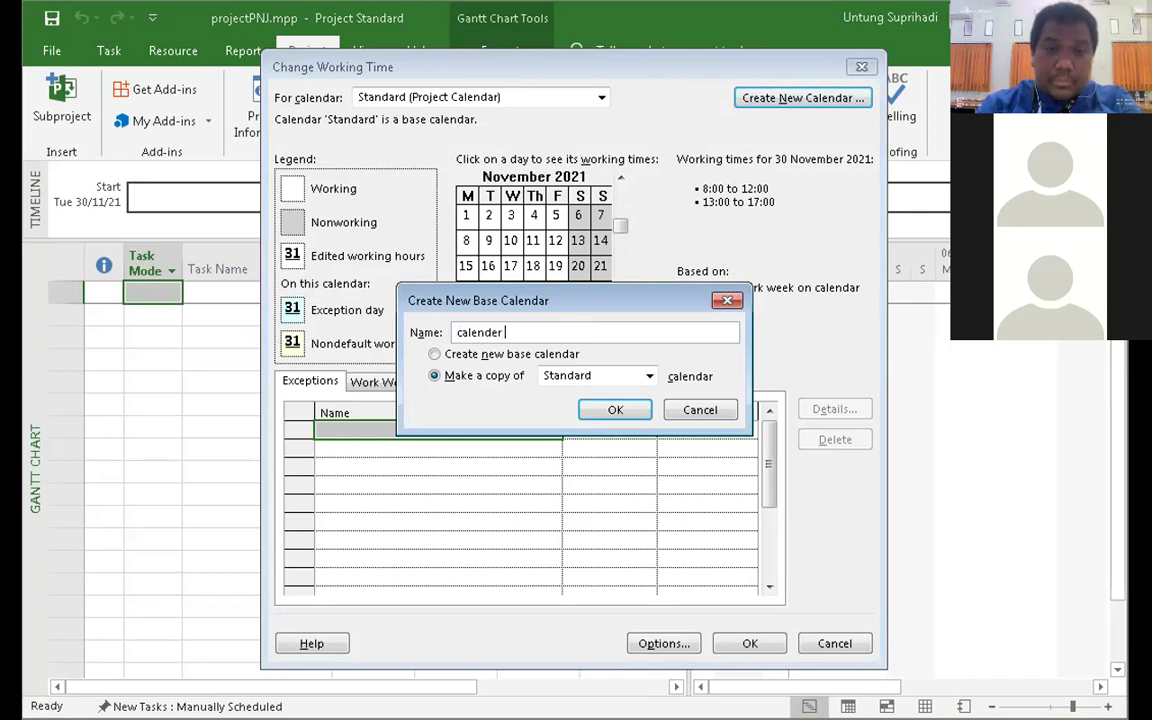
type(" pro")
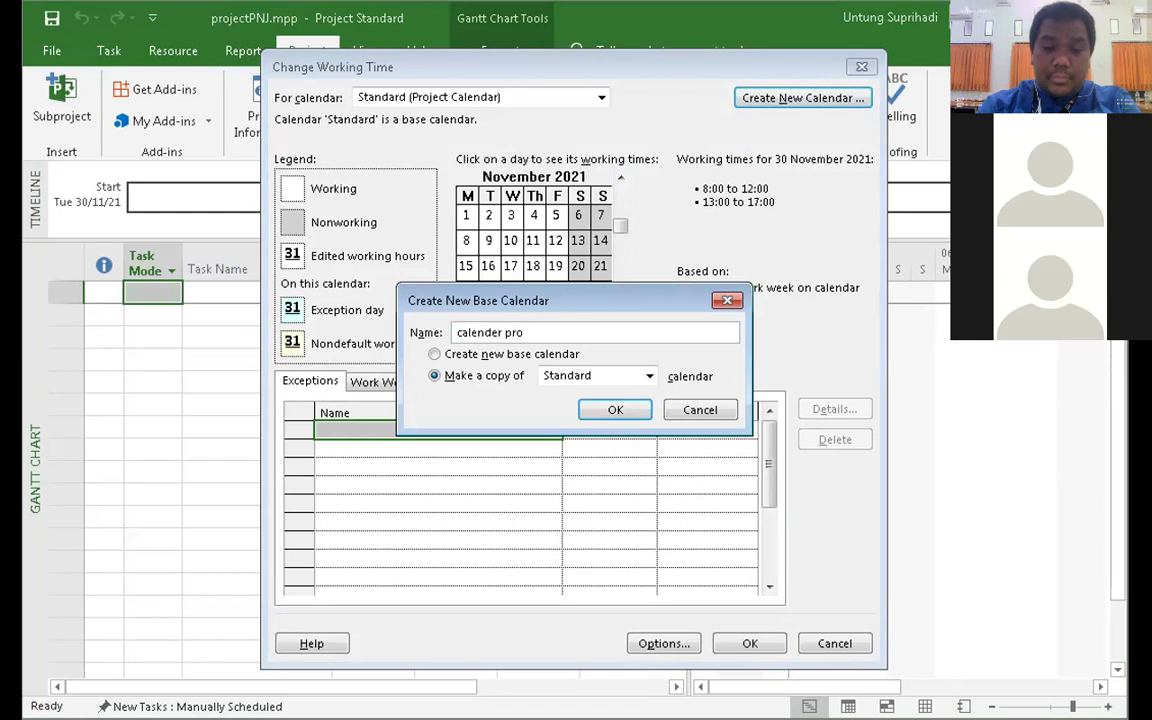
type("ject")
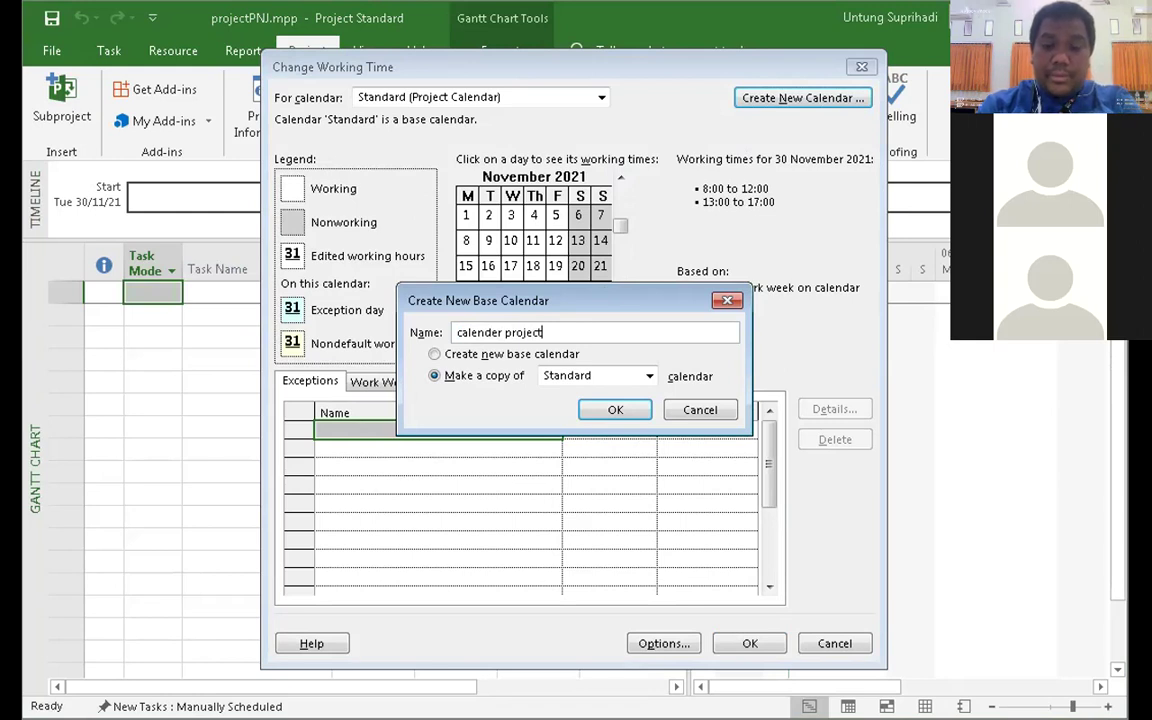
type("PNJ")
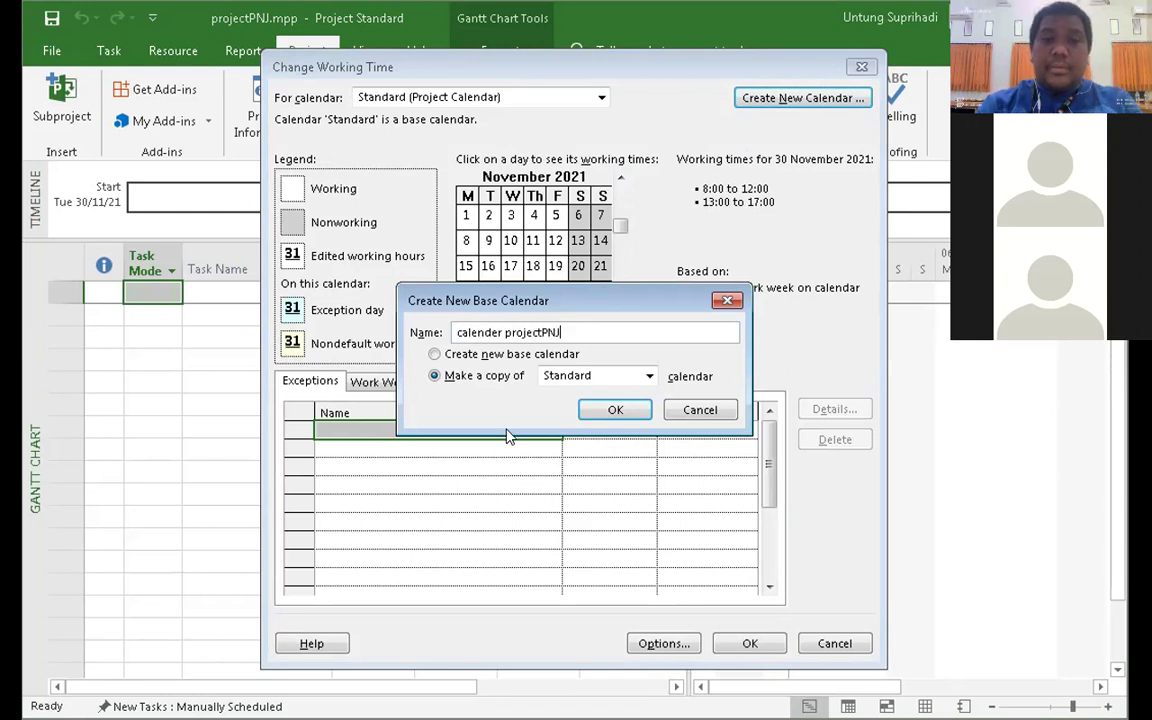
left_click(615, 410)
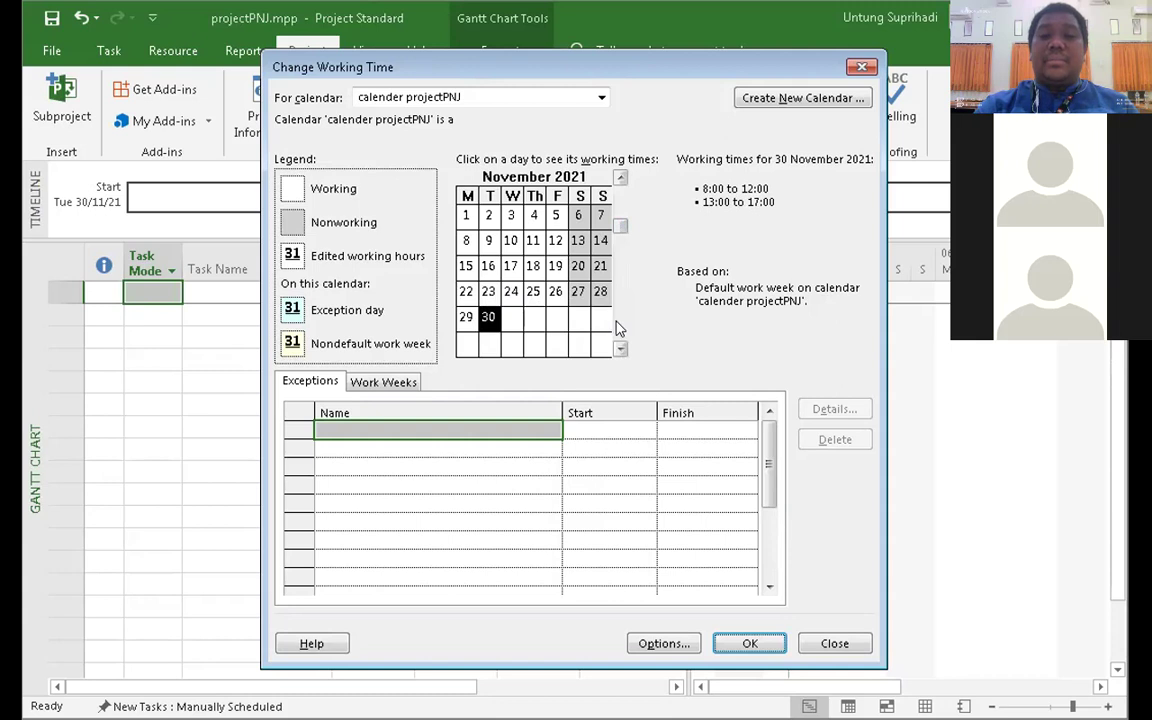
- Add a nonworking exception named "hari Libur" on 6 December 2021 to the new calendar and accept the working time changes
left_click(620, 348)
left_click(620, 348)
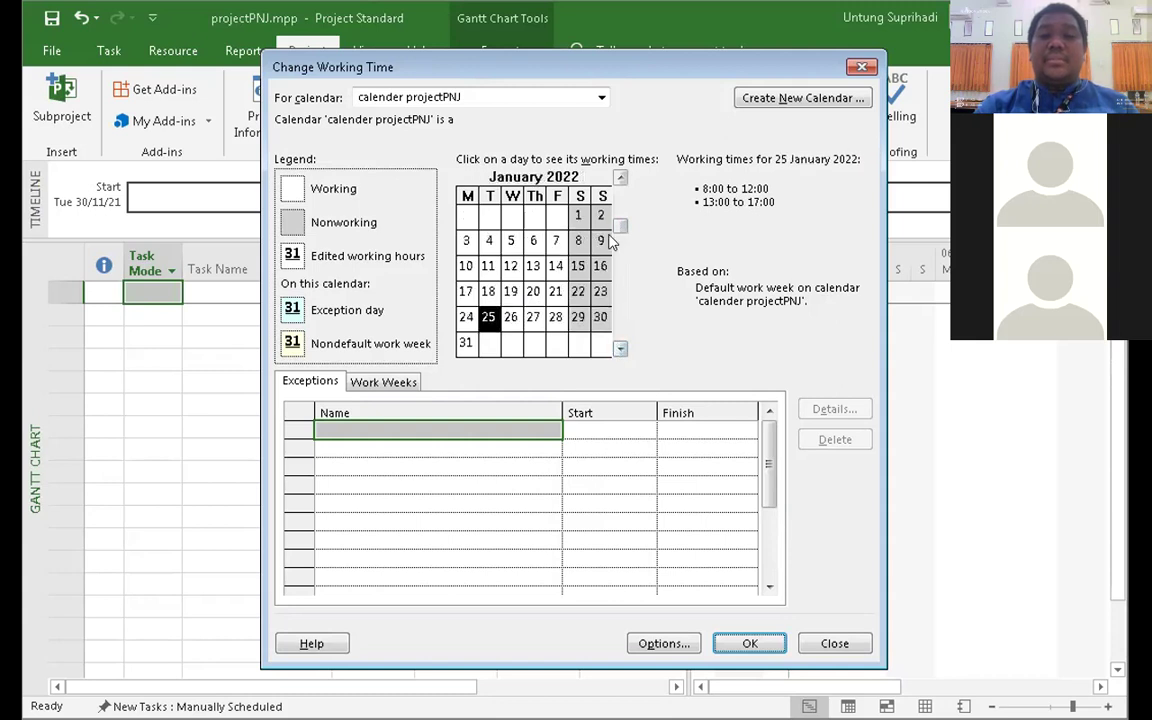
left_click(620, 177)
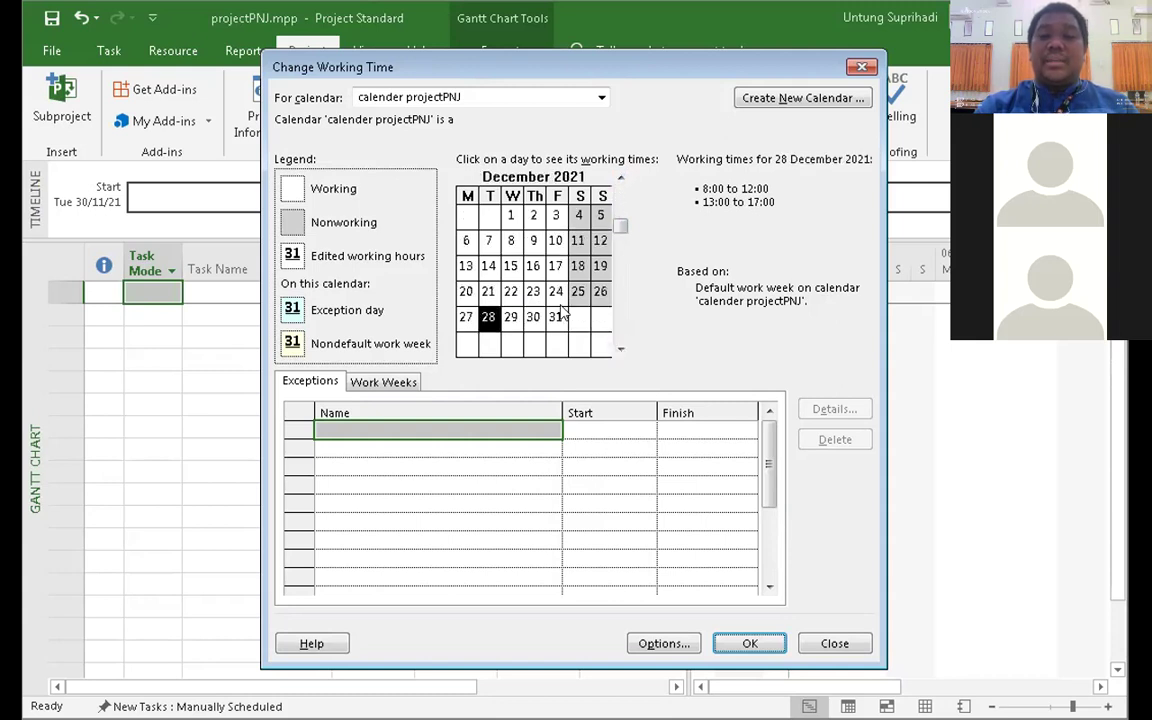
left_click(466, 241)
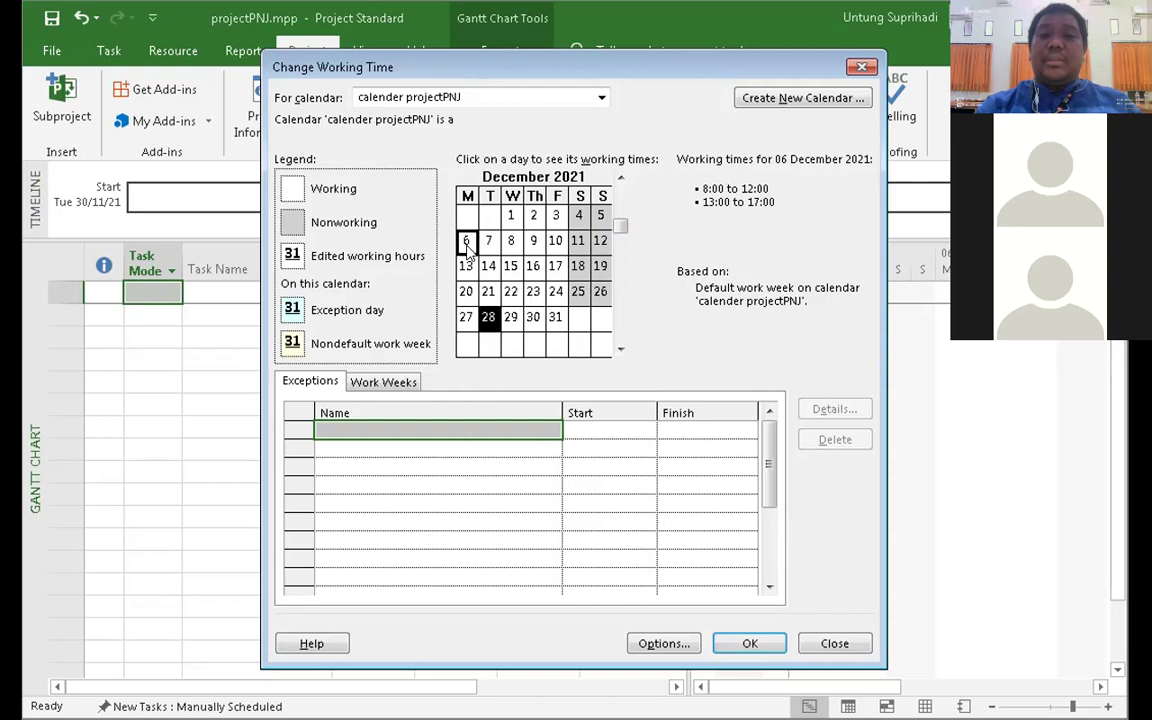
left_click(418, 428)
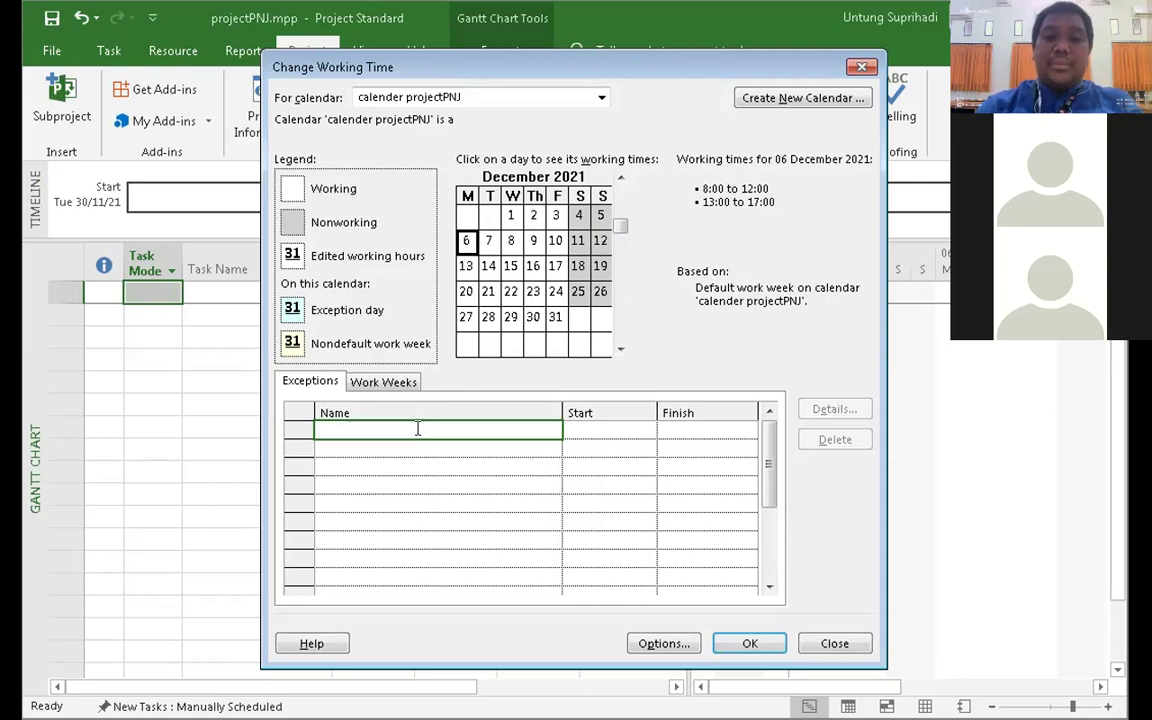
type("har")
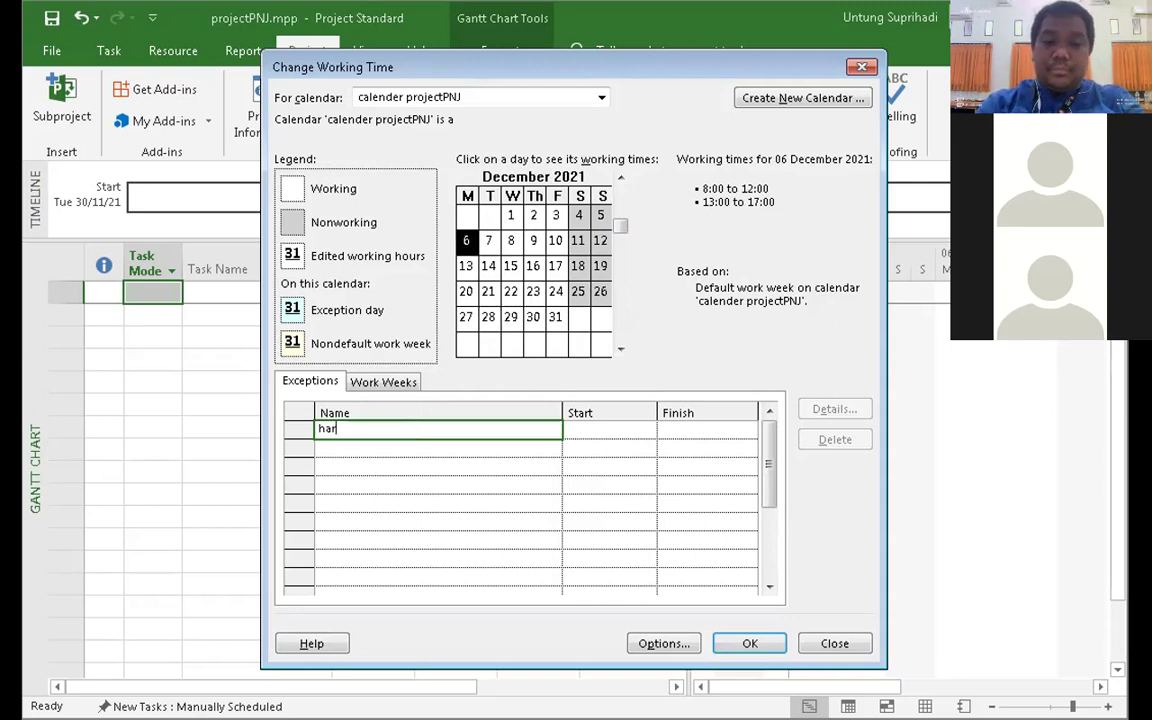
type("i Libur")
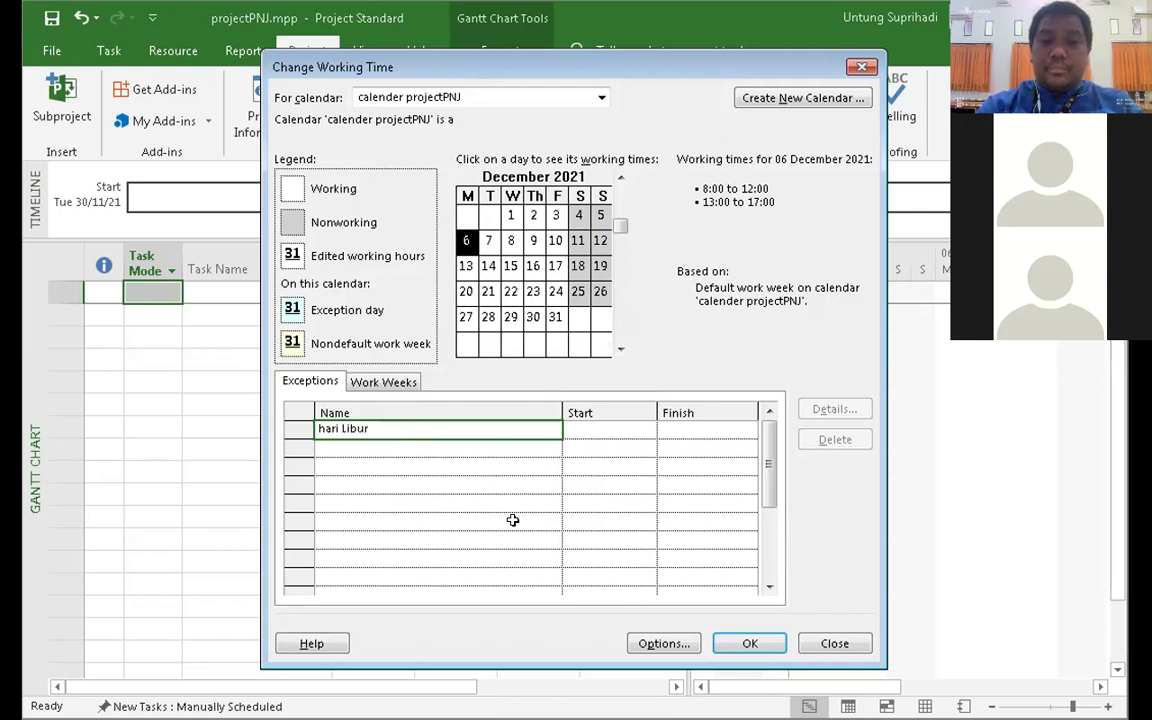
left_click(506, 449)
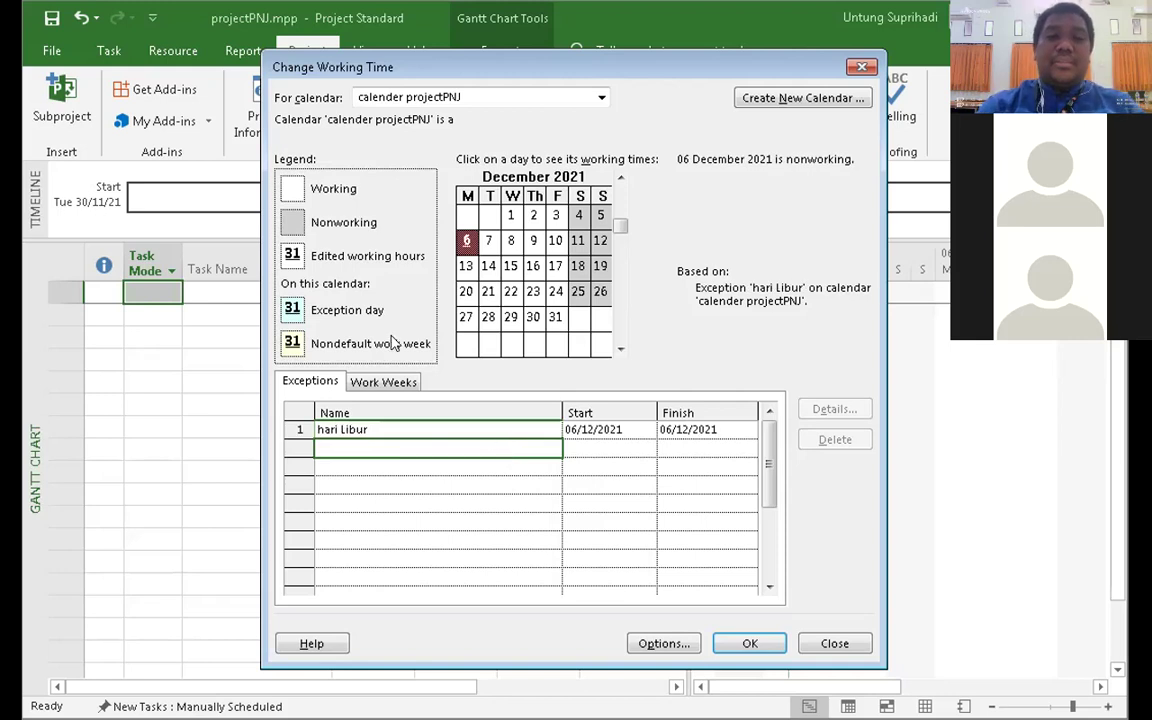
left_click(466, 268)
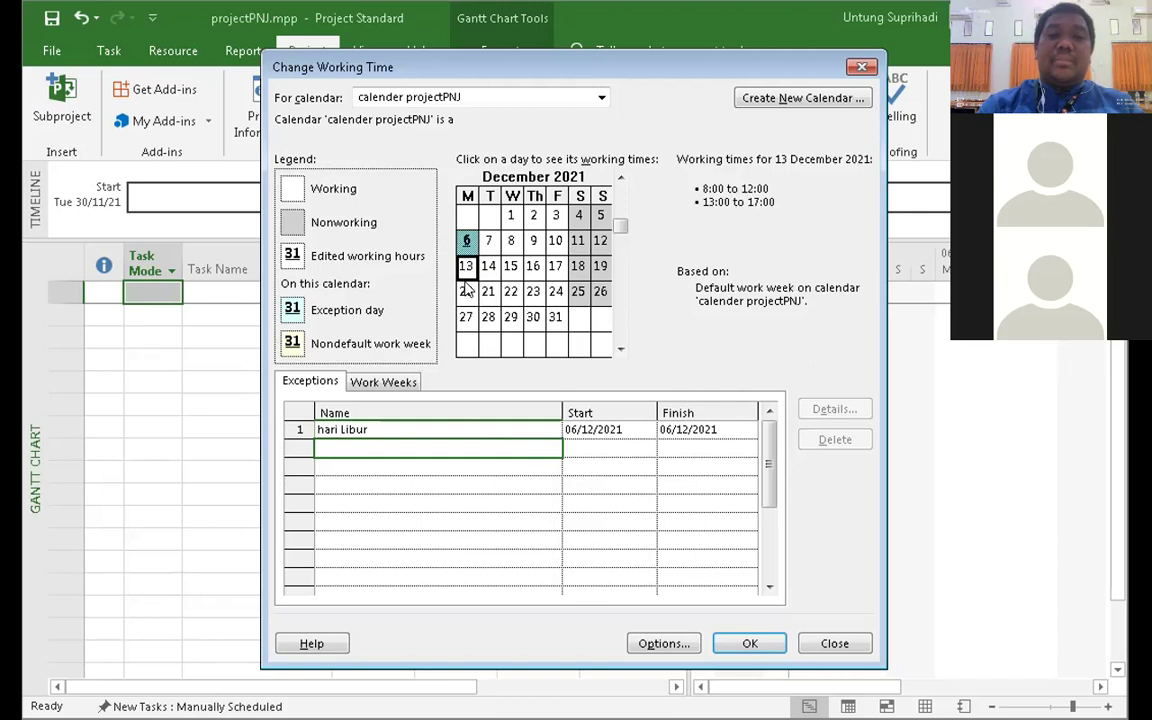
left_click(466, 292)
left_click(466, 318)
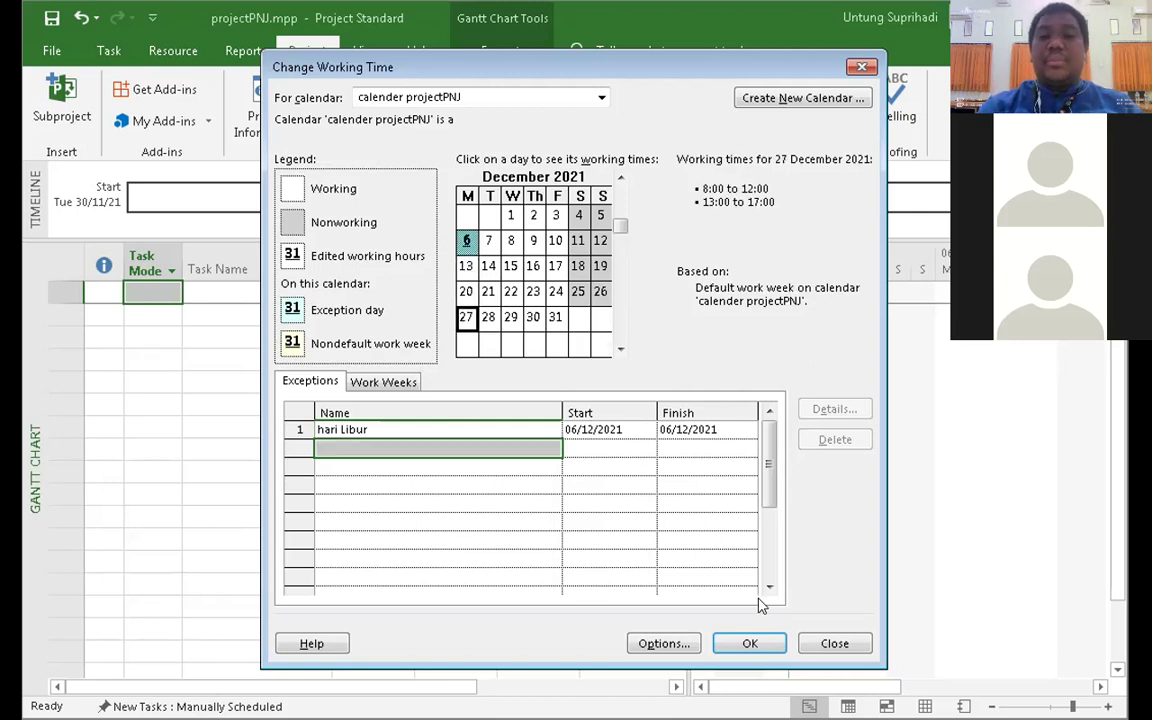
left_click(760, 648)
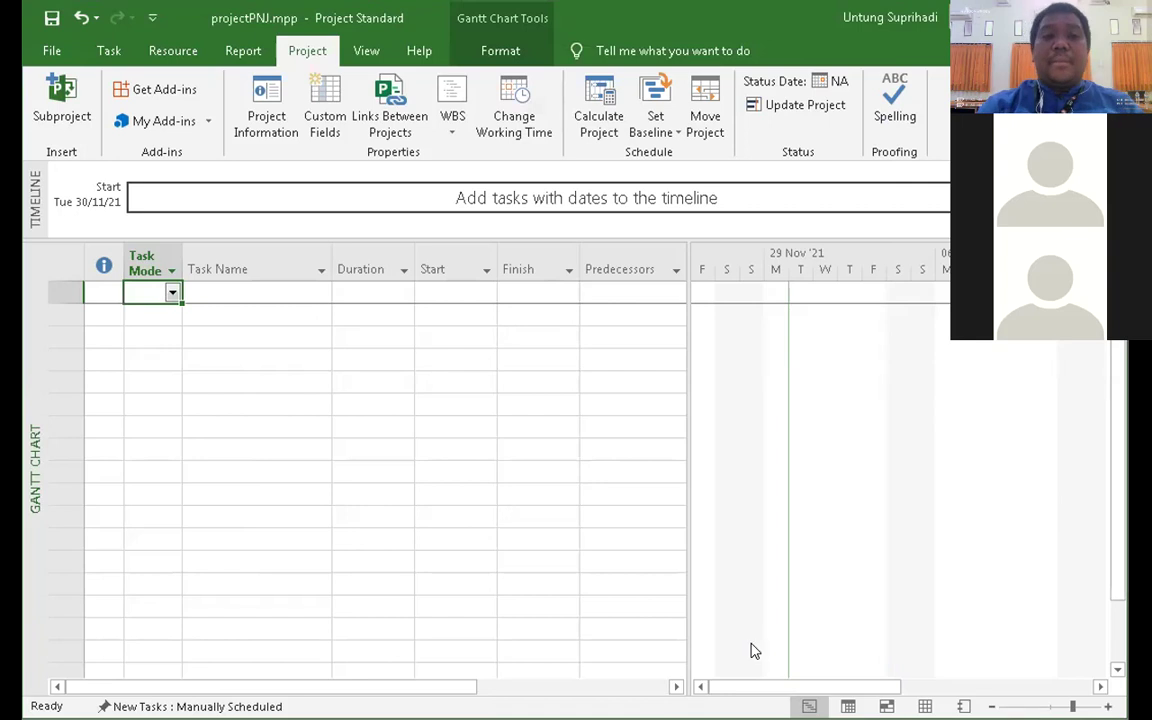
- Set the project start date to Wed 01/12/21 and assign "calender projectPNJ" as the project calendar
left_click(263, 92)
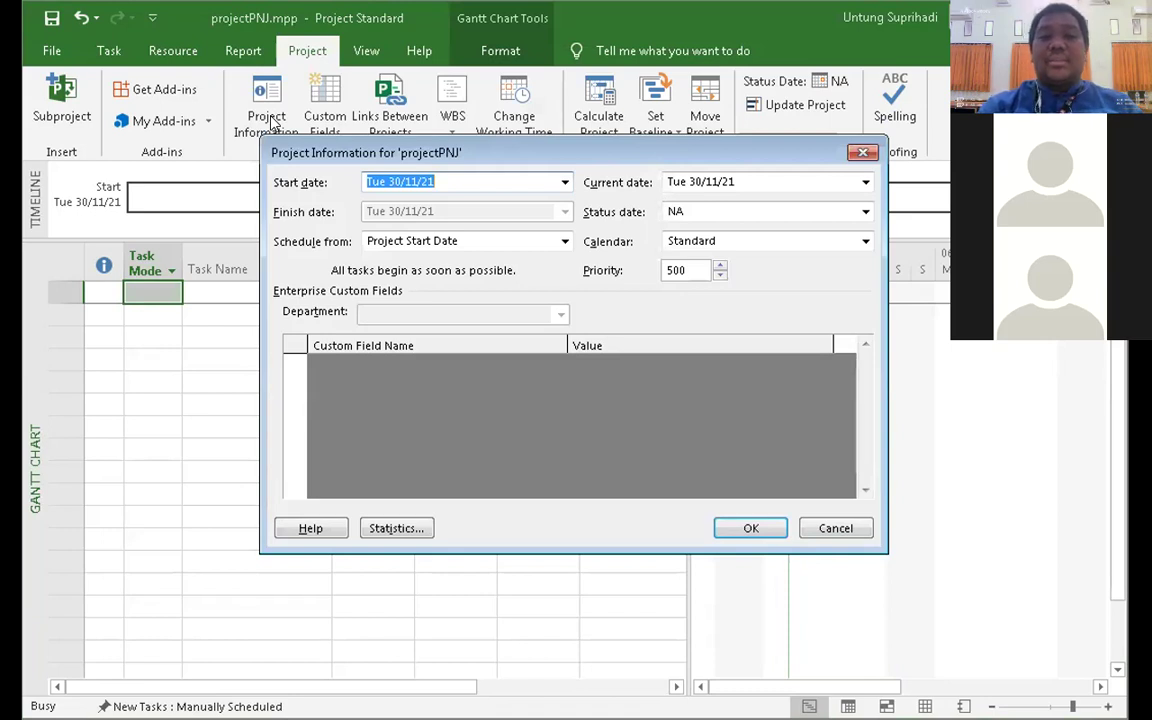
left_click(564, 183)
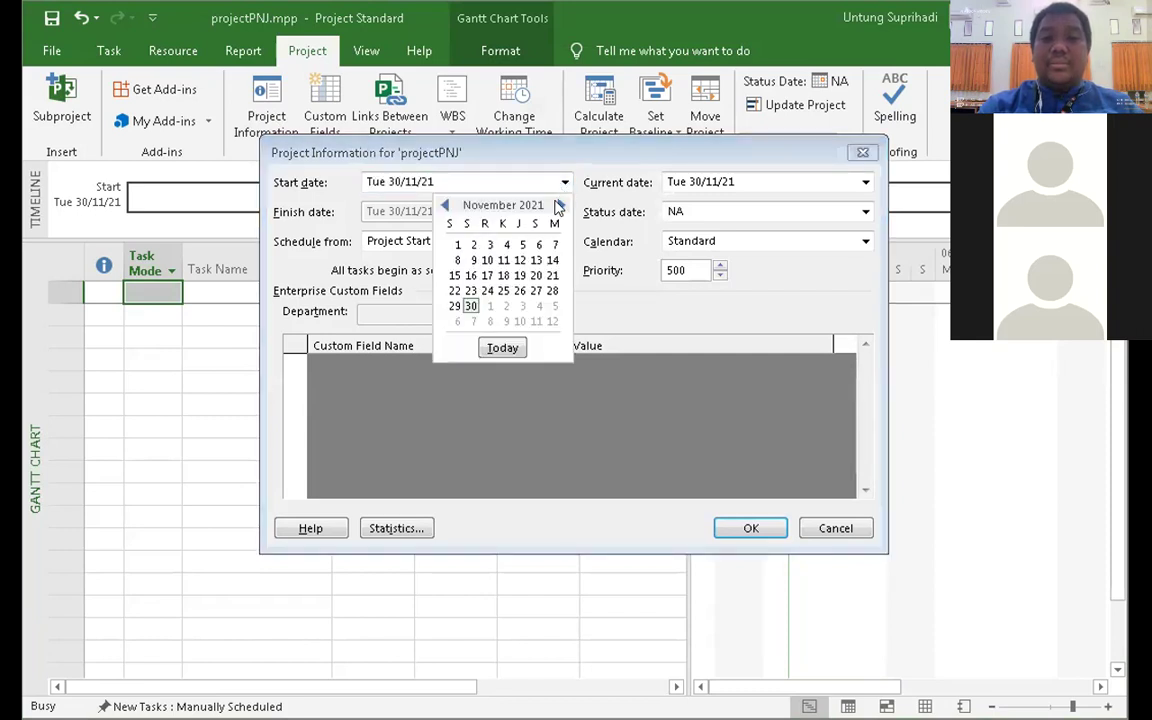
left_click(561, 205)
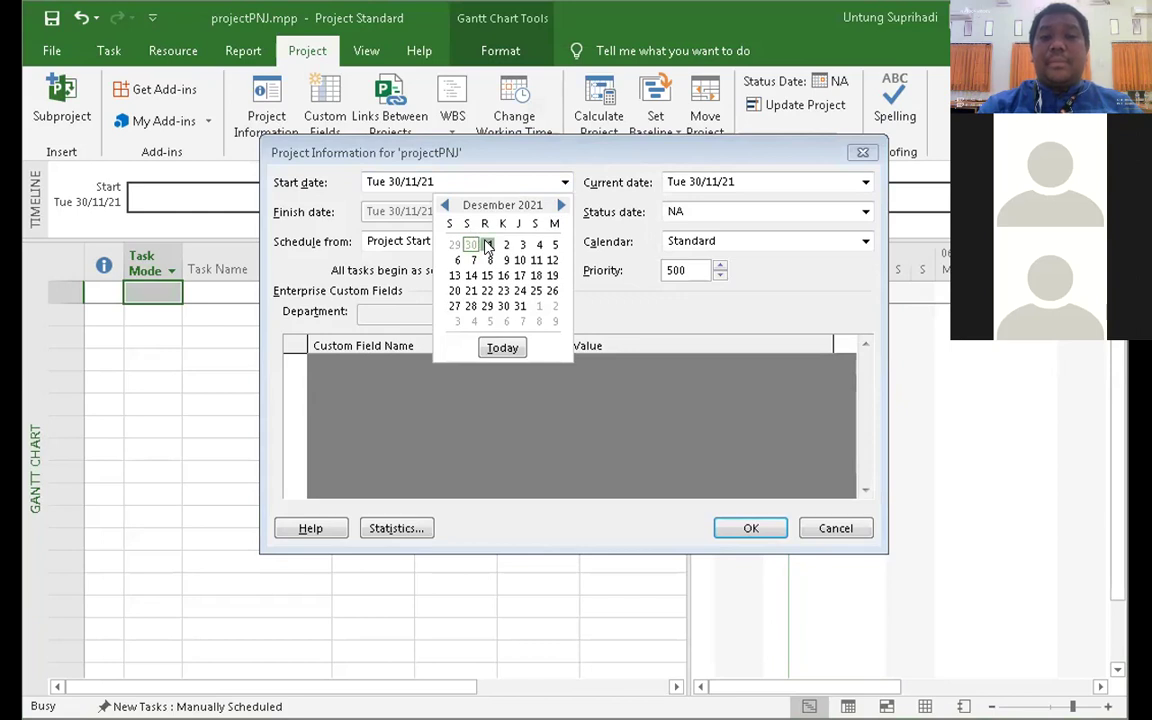
left_click(487, 245)
left_click(828, 240)
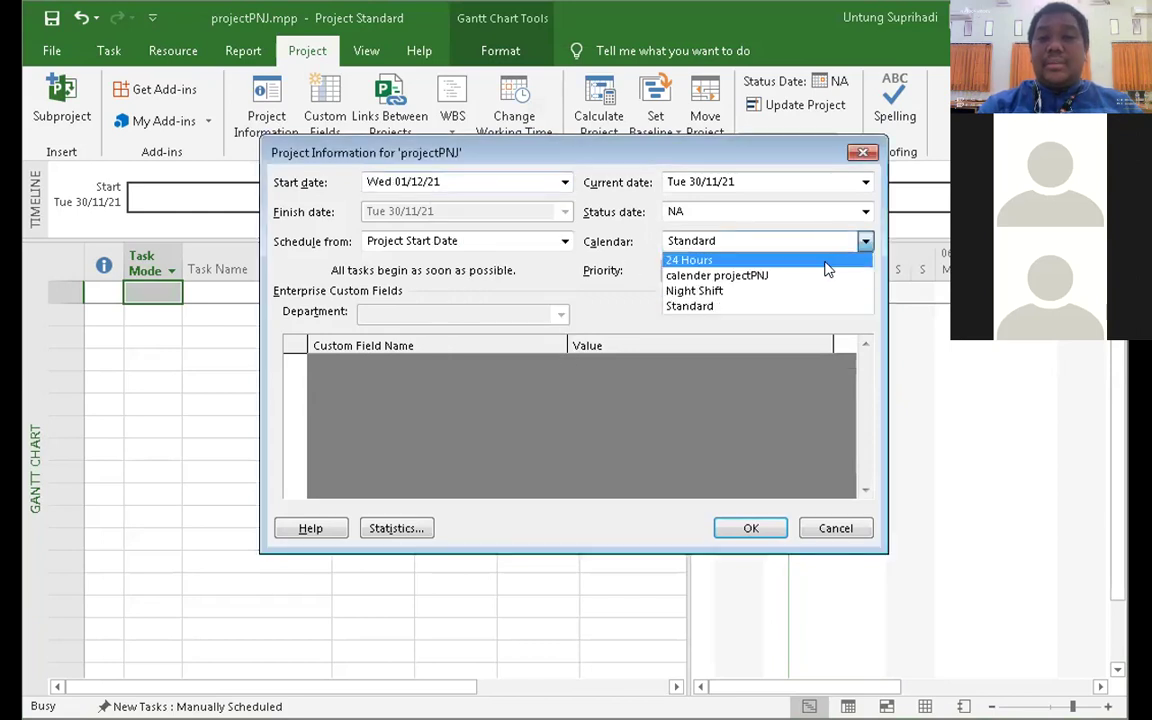
left_click(825, 277)
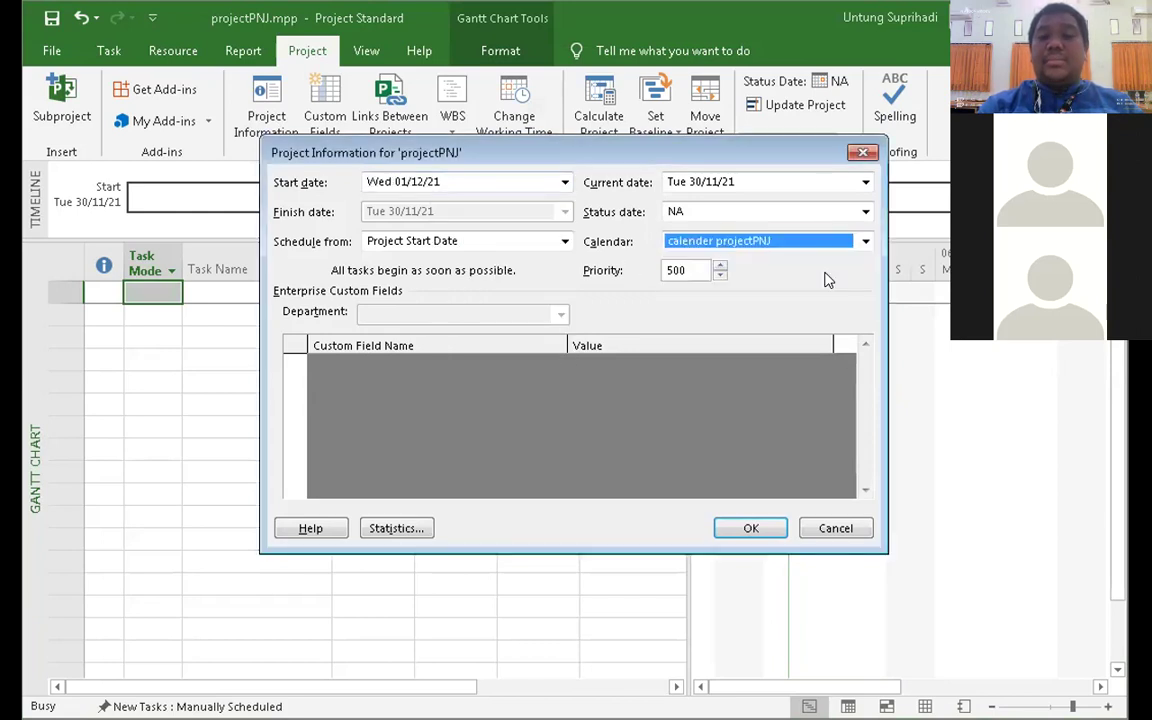
left_click(724, 533)
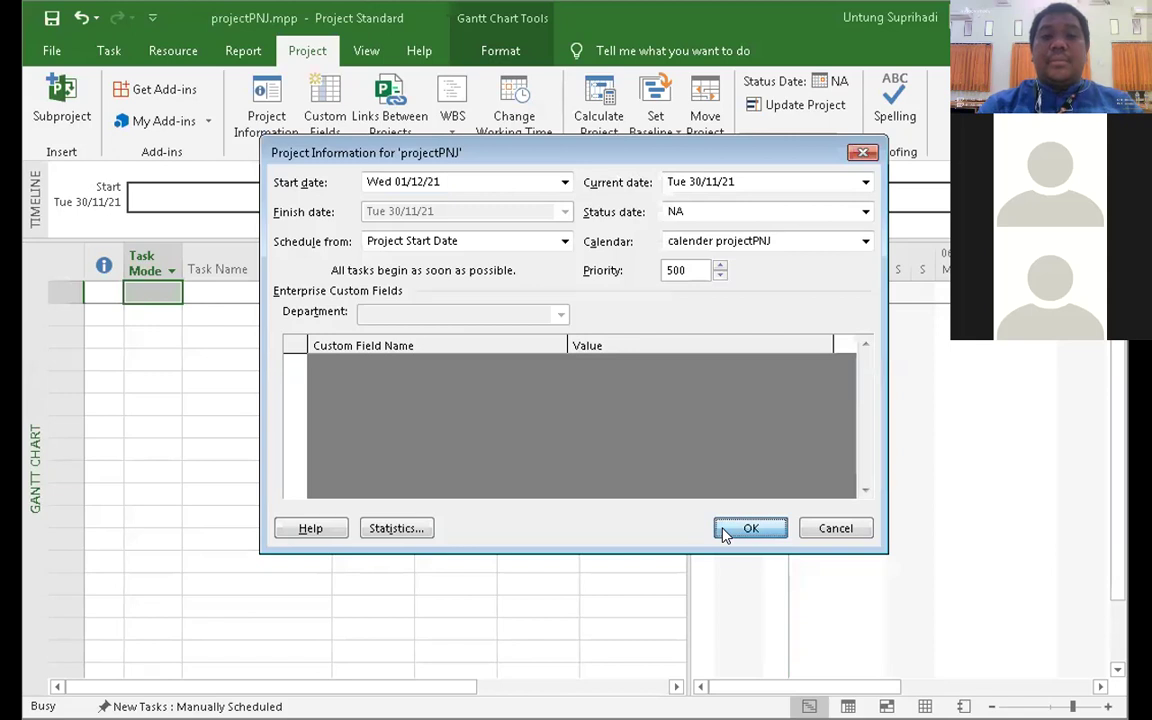
- Enter "Phase 1" as the task name in the first row of the task table
left_click(313, 416)
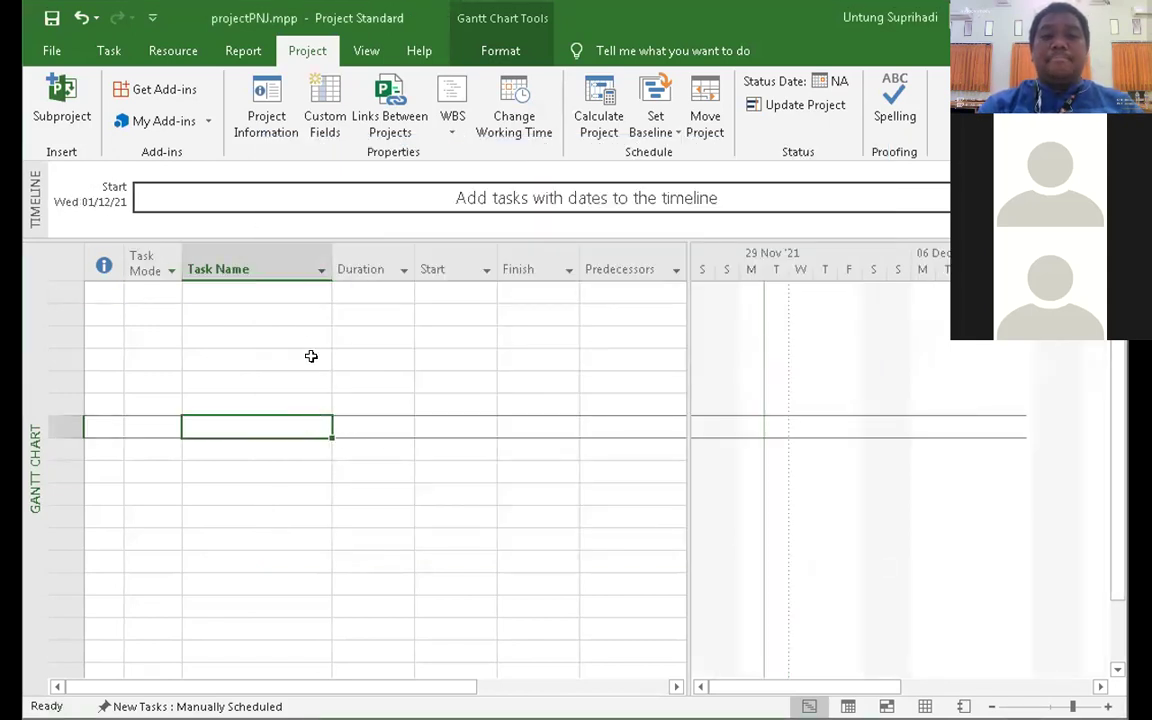
left_click(314, 292)
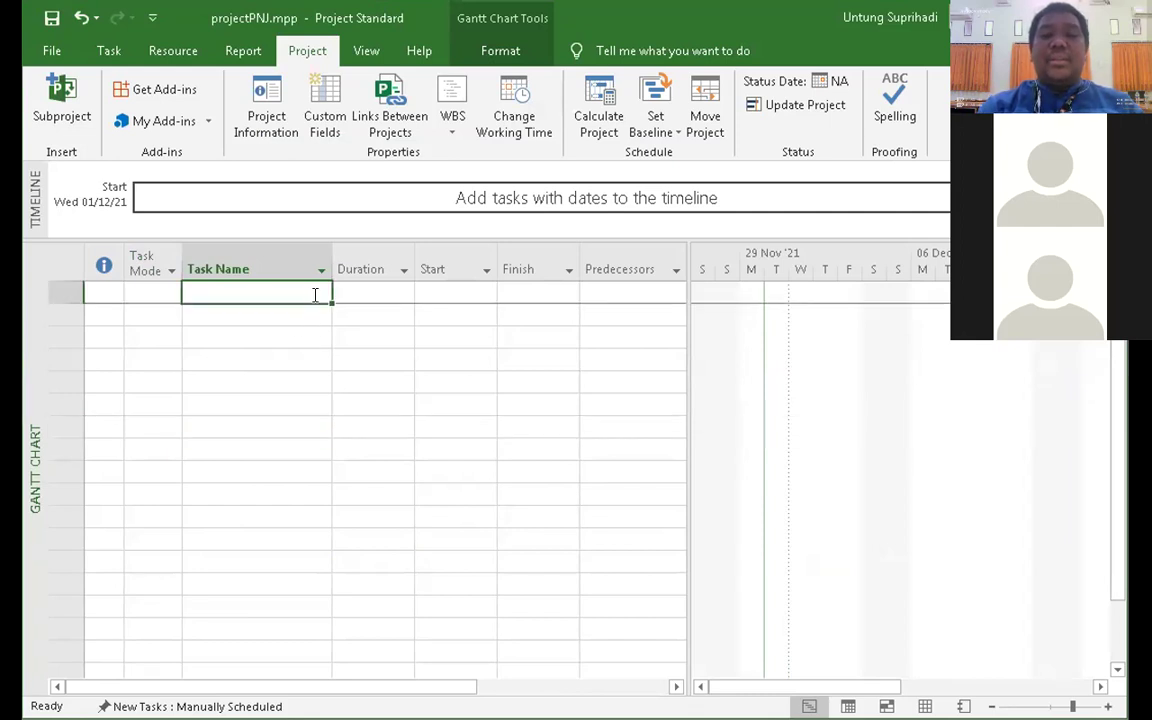
type("P")
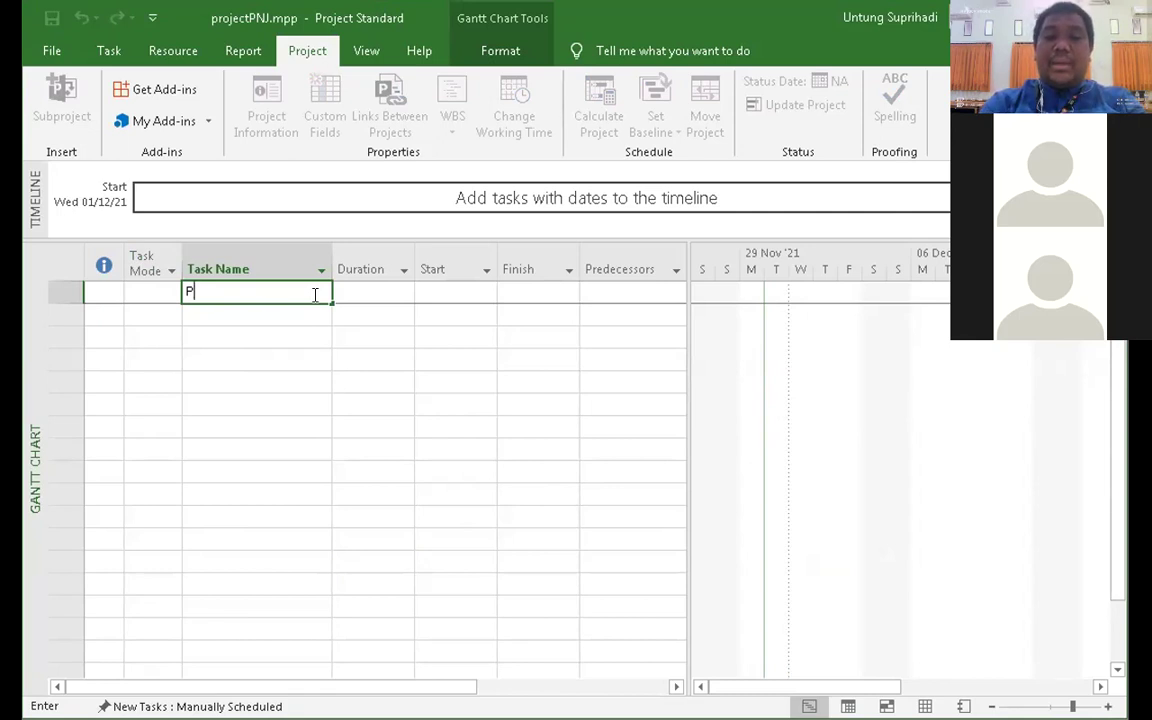
type("hase 1")
key("Return")
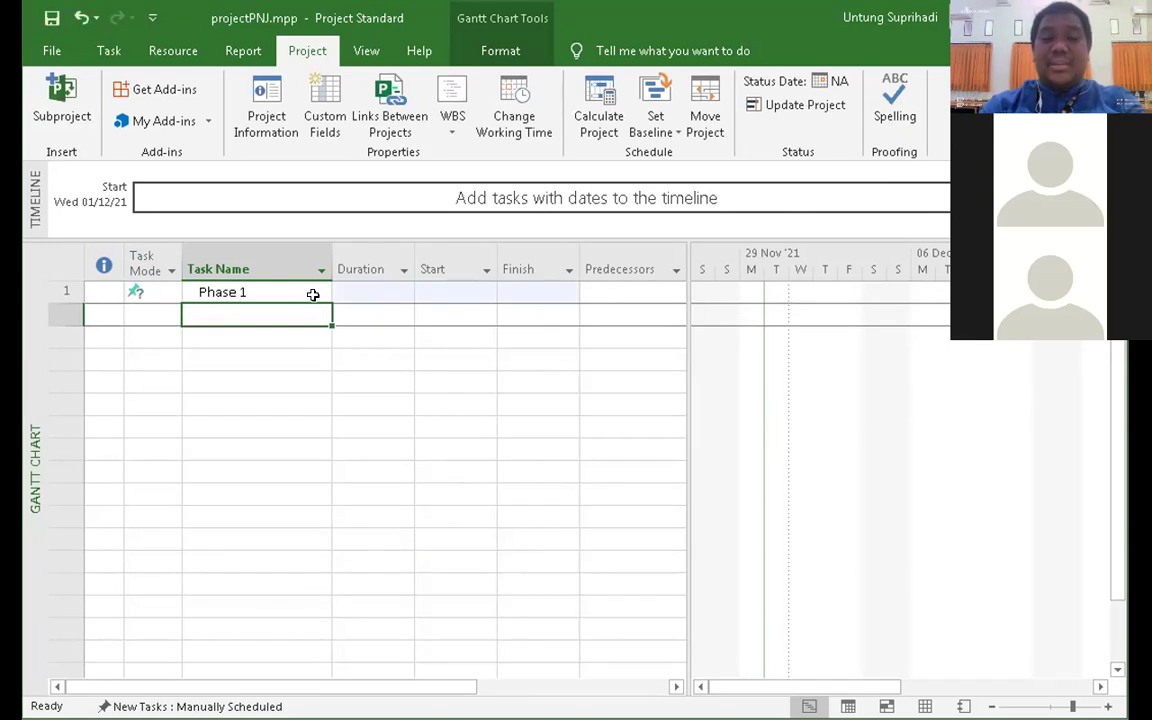
- Add "Task 1", "Task 2" and "Task 3" in the rows directly below Phase 1
type("Task")
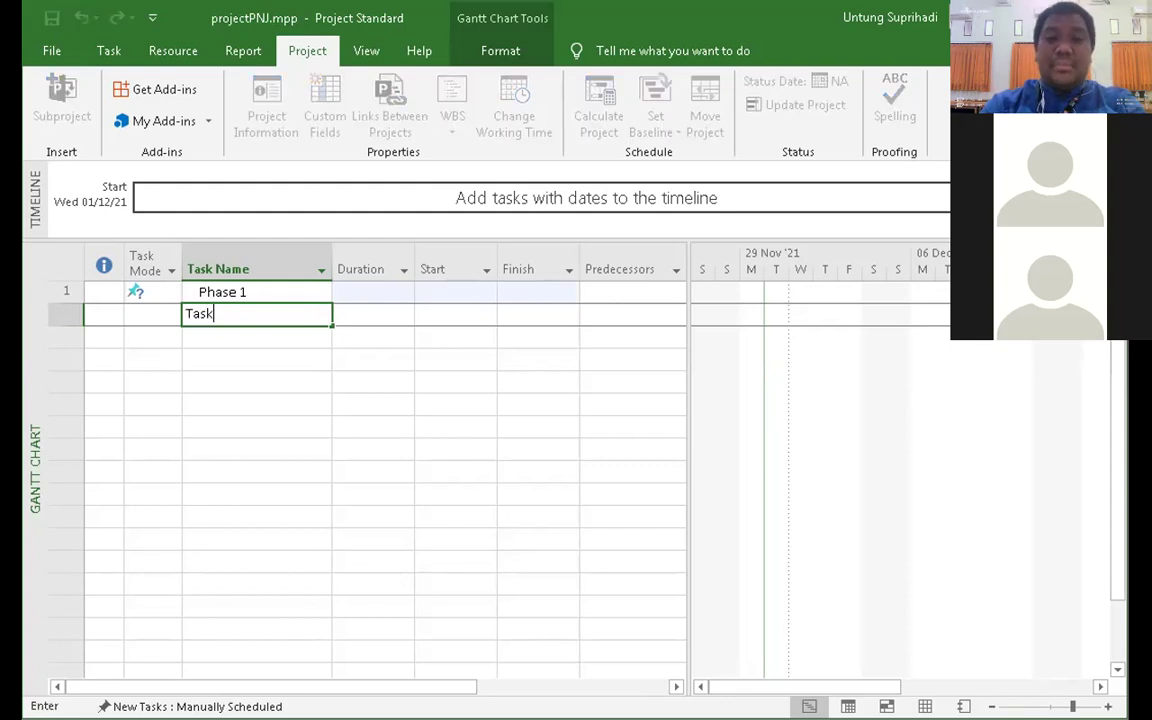
type(" 1")
key("Return")
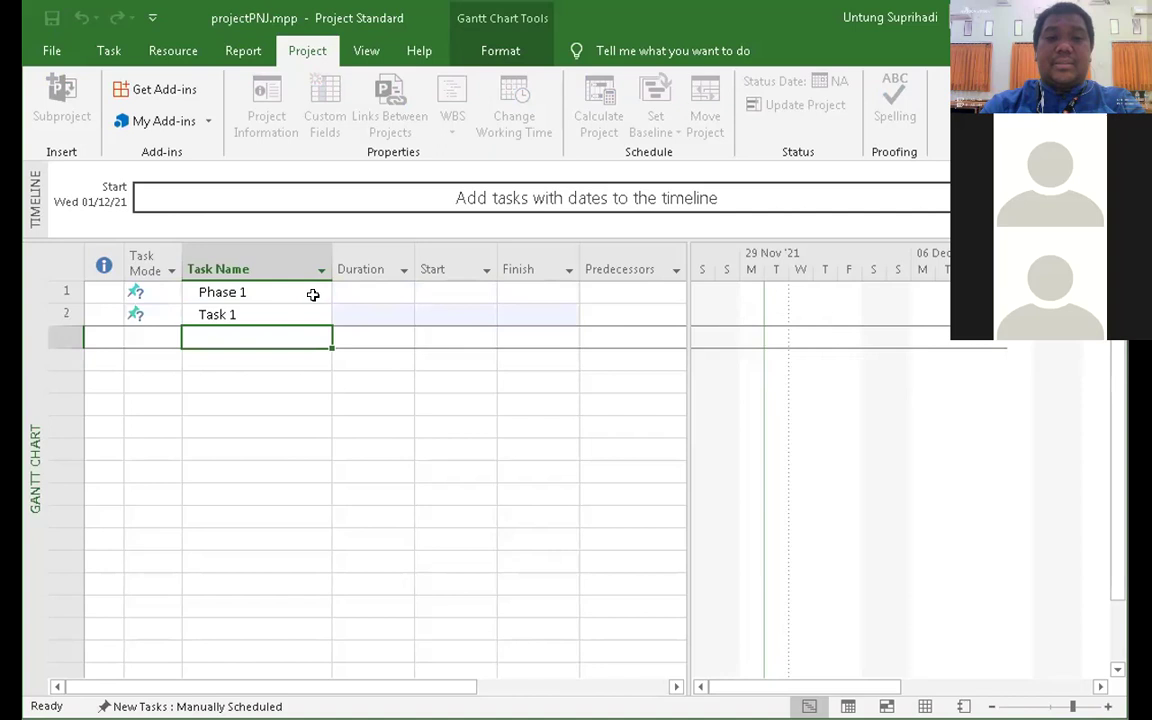
type("Tas")
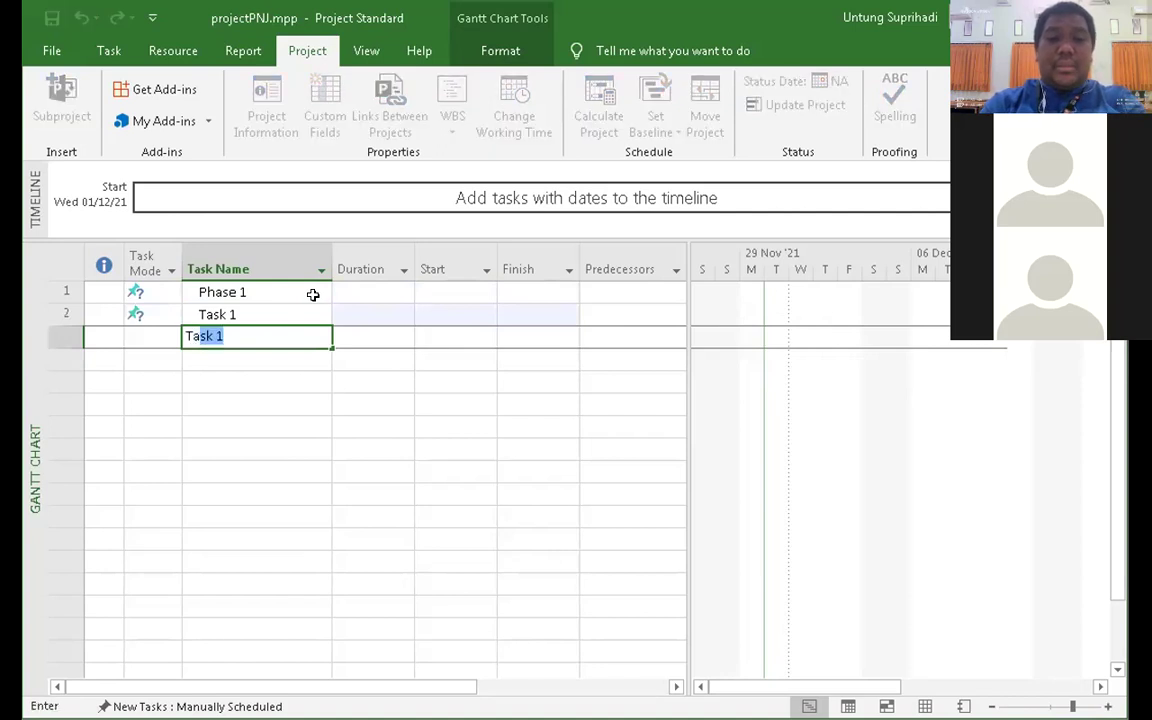
type("k 2")
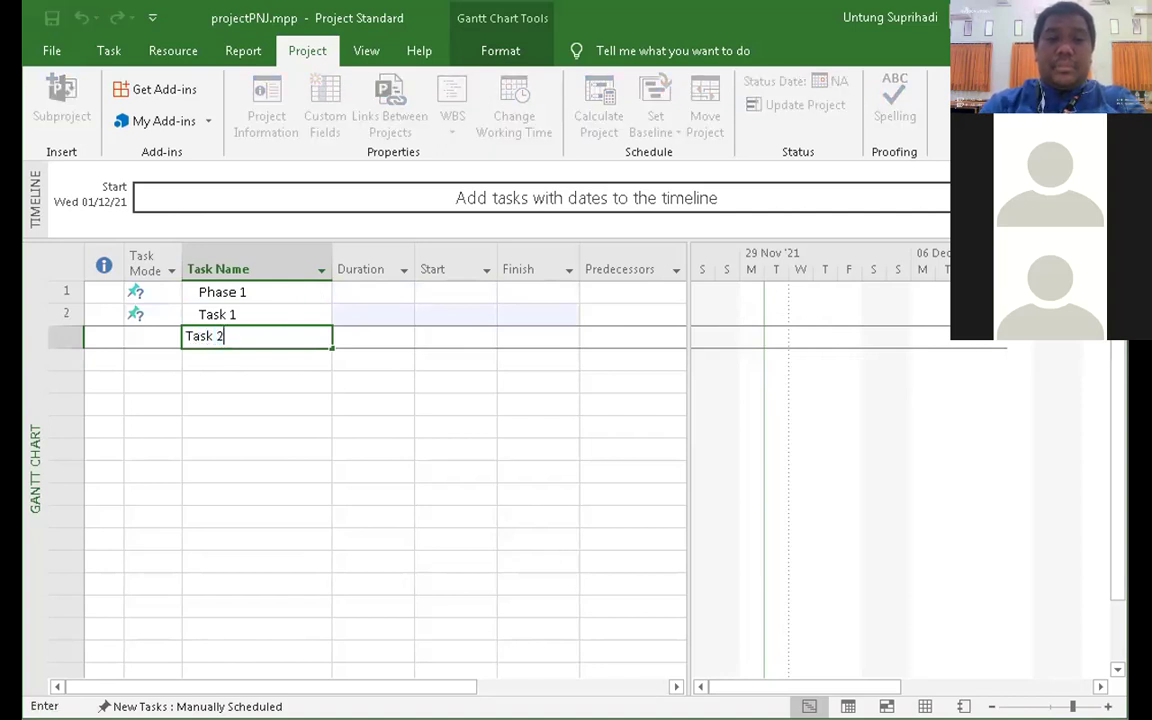
key("Return")
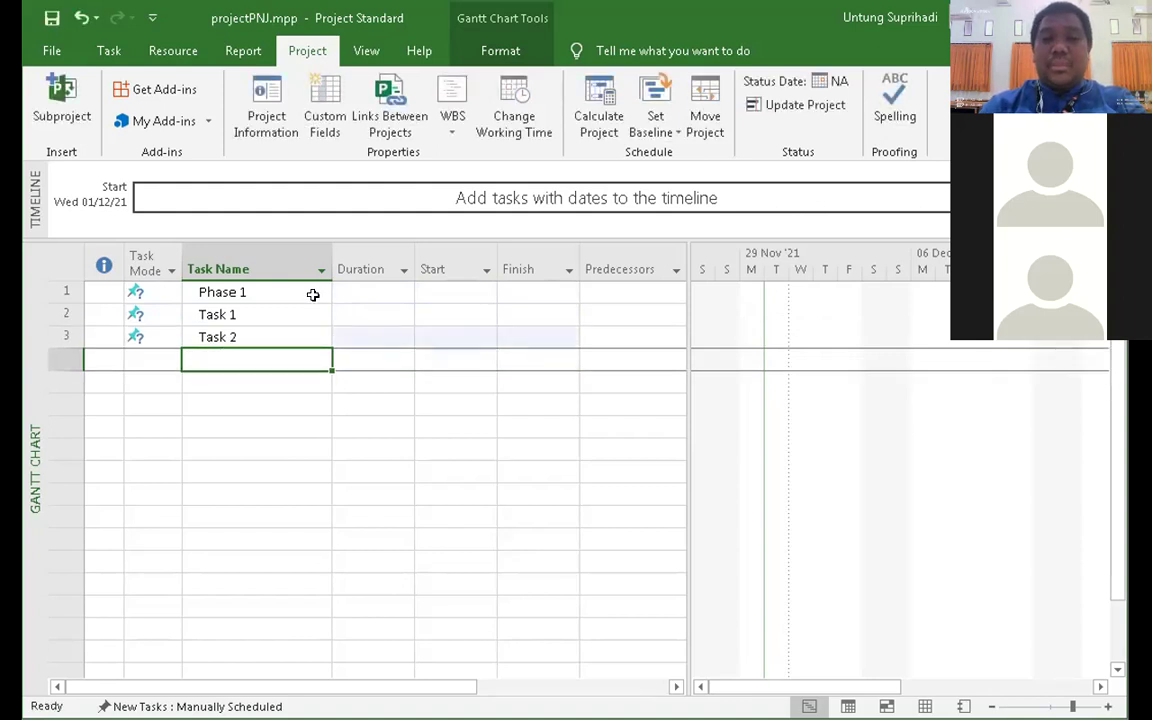
type("Task 3")
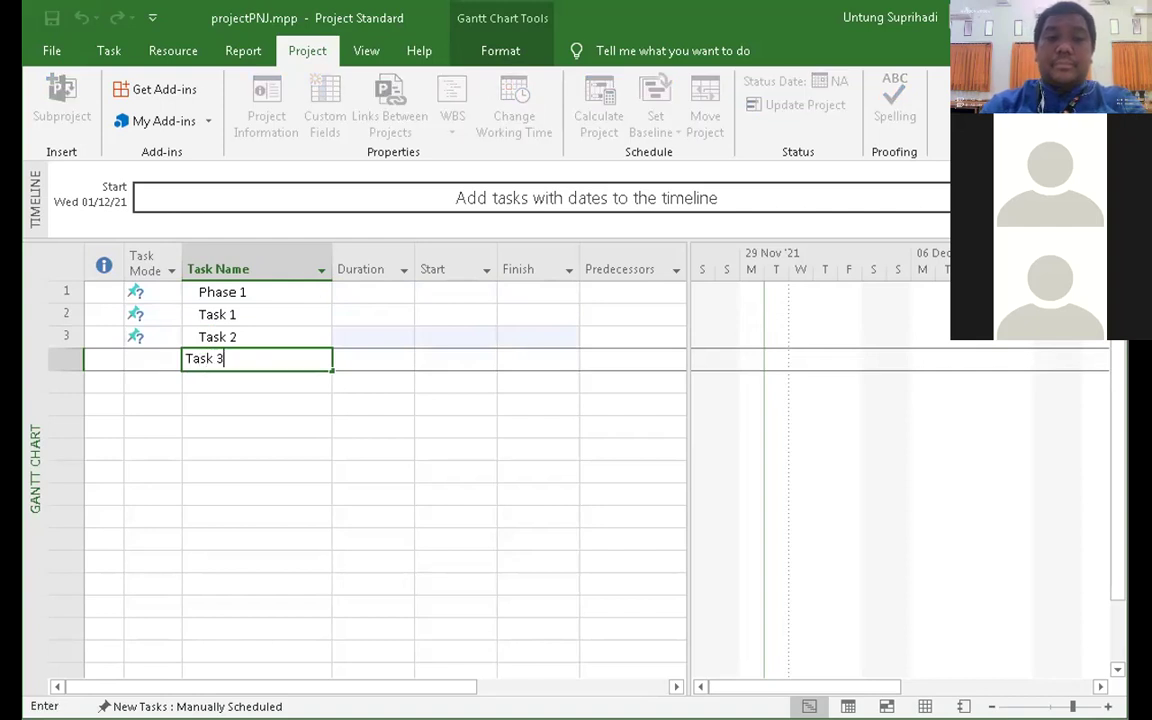
key("Return")
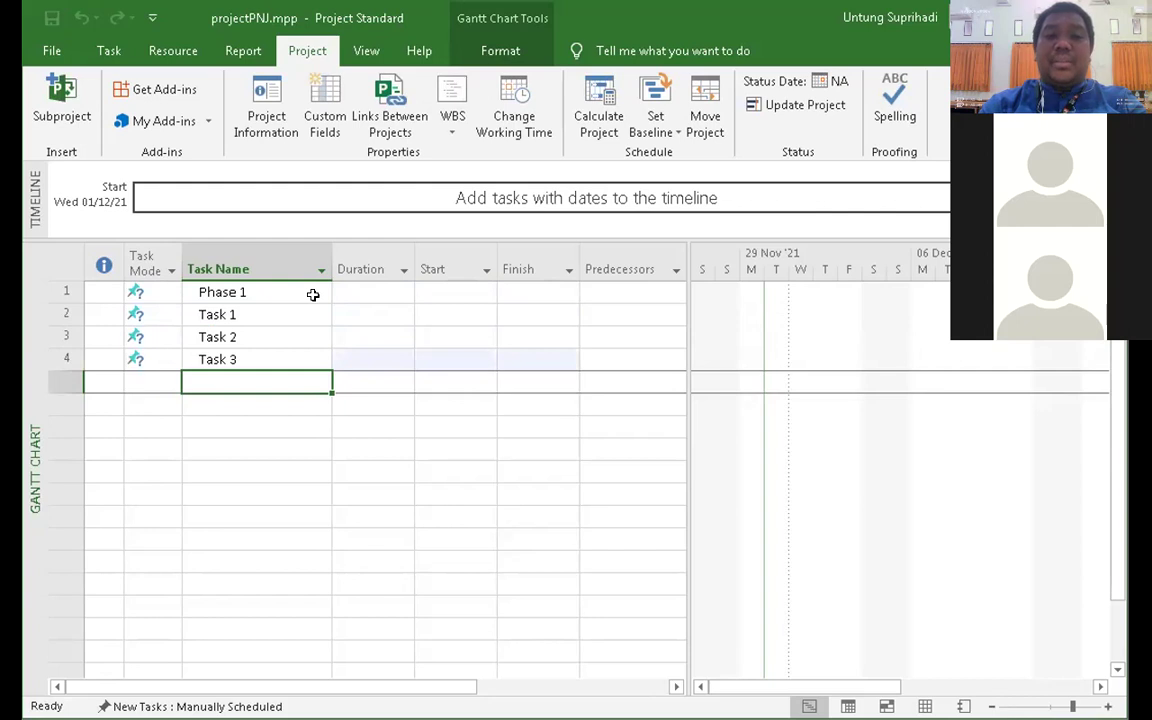
- Add a task in row 5, below the first three tasks, and name it "Phase 2"
type("Phase 1")
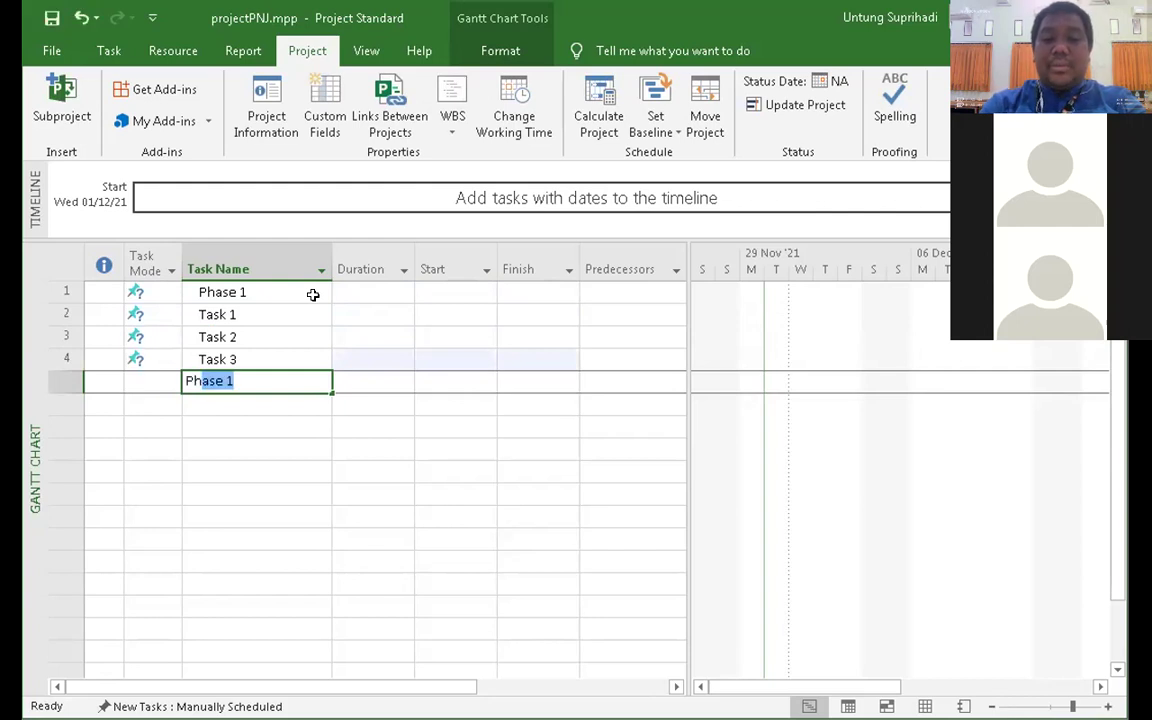
key("Tab")
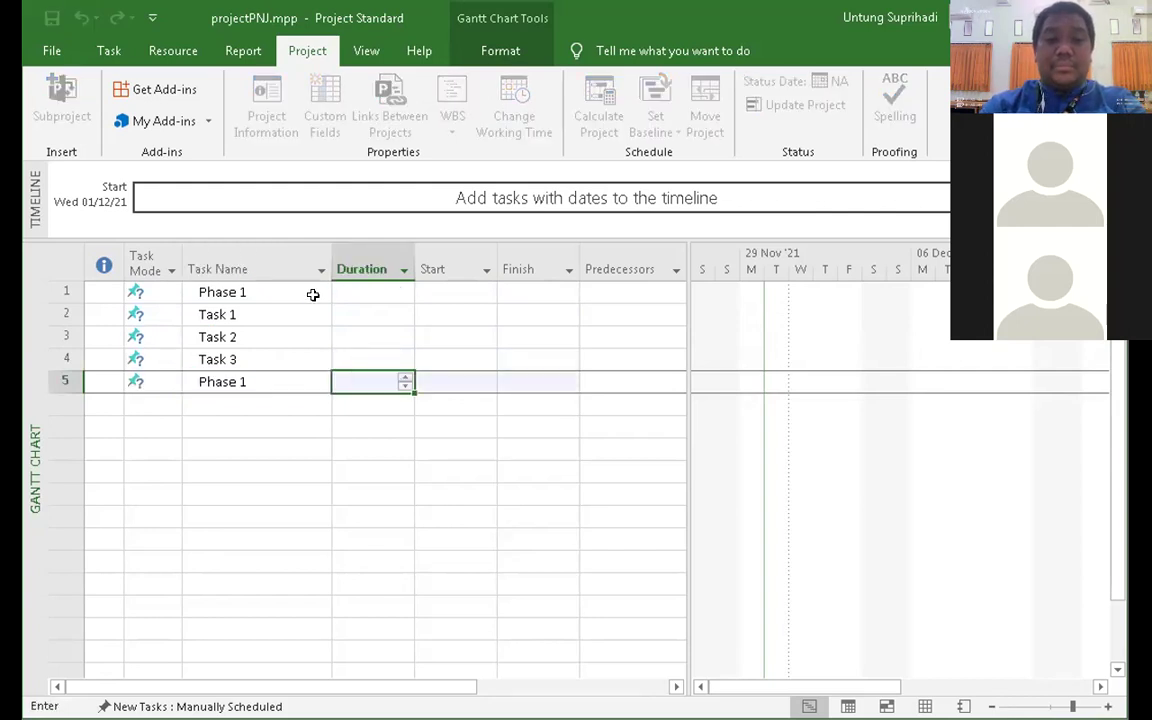
left_click(295, 384)
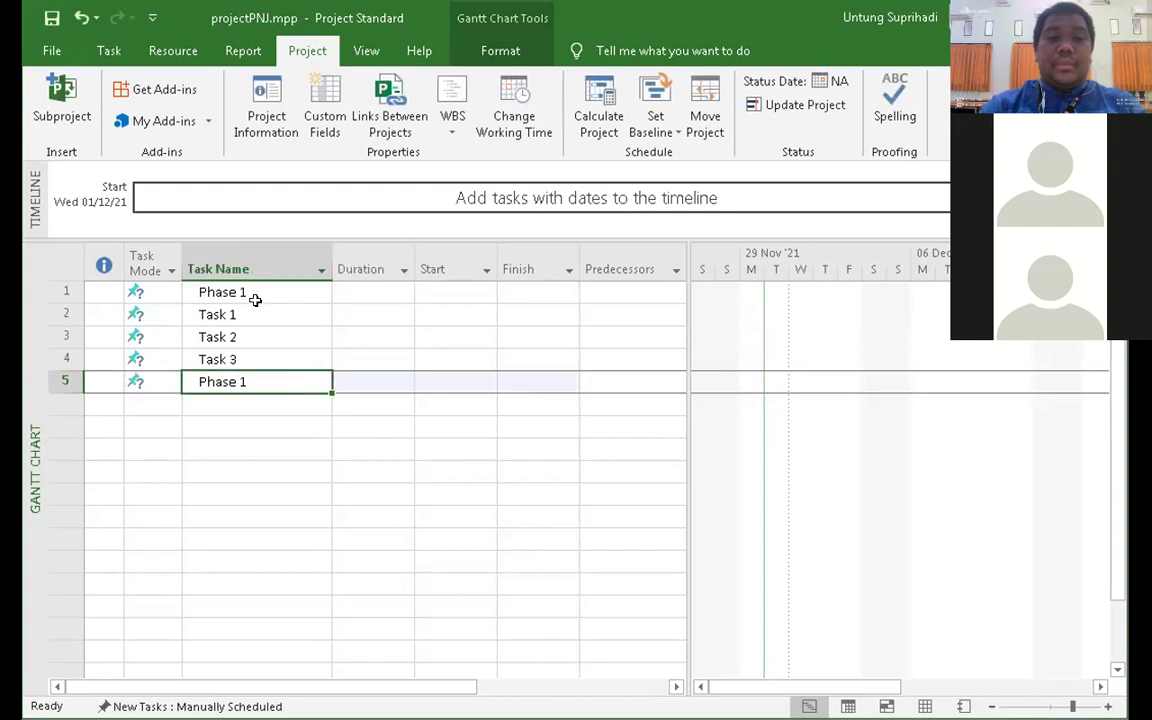
left_click(257, 386)
key("BackSpace")
type("2")
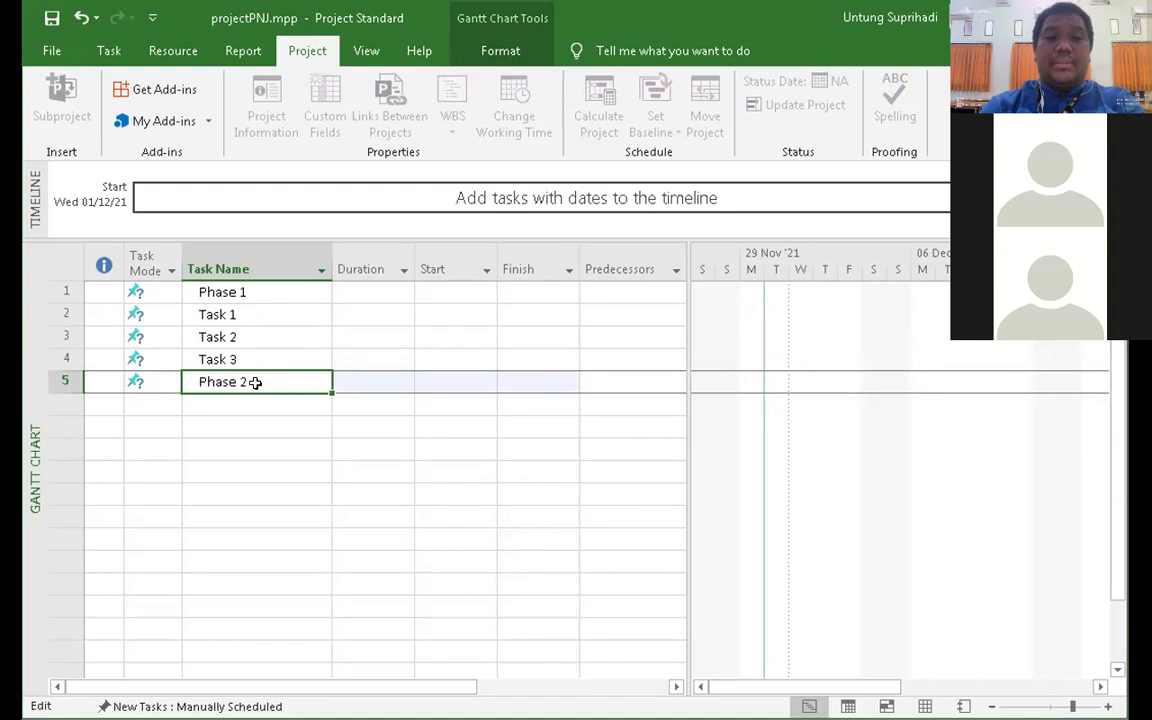
key("Return")
- Add "Task 1", "Task 2" and "Task 3" in rows 6 to 8, below Phase 2
type("Task")
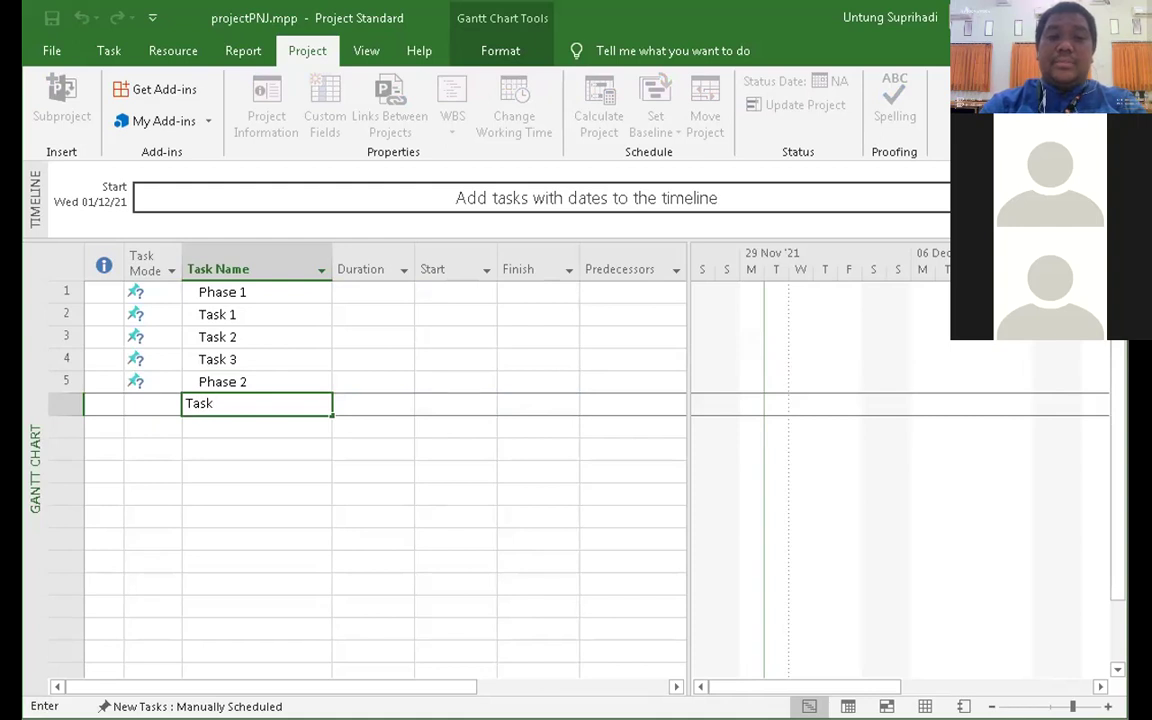
type(" 1")
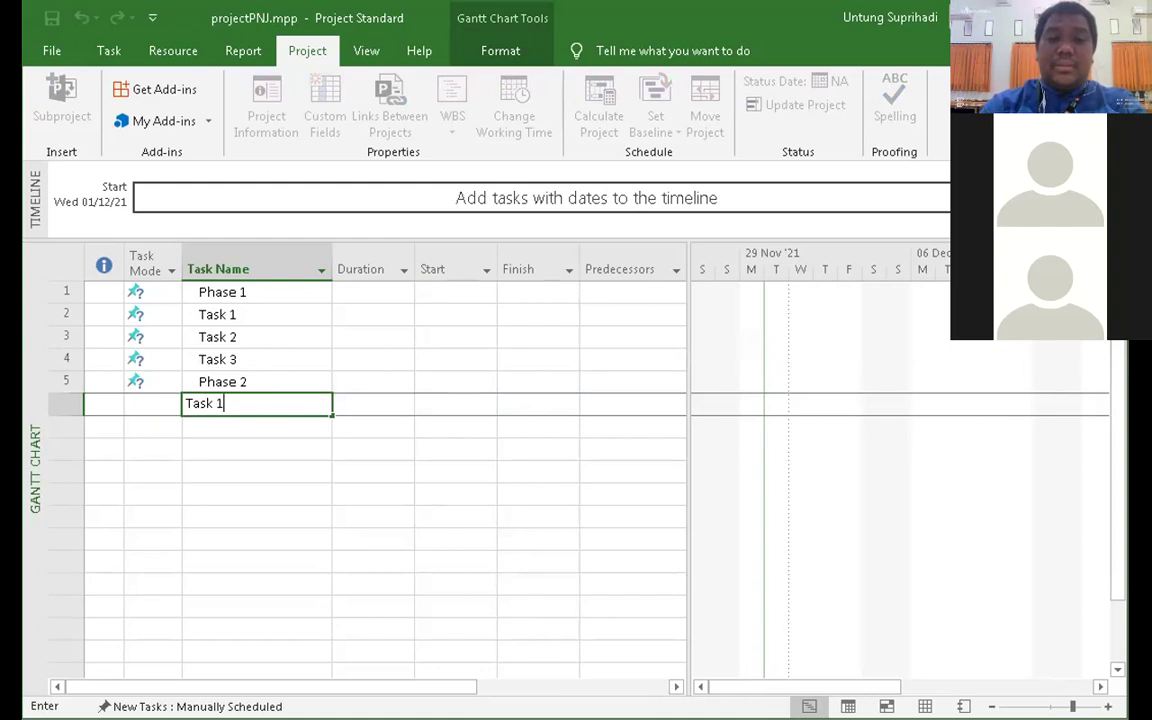
key("Return")
type("Task")
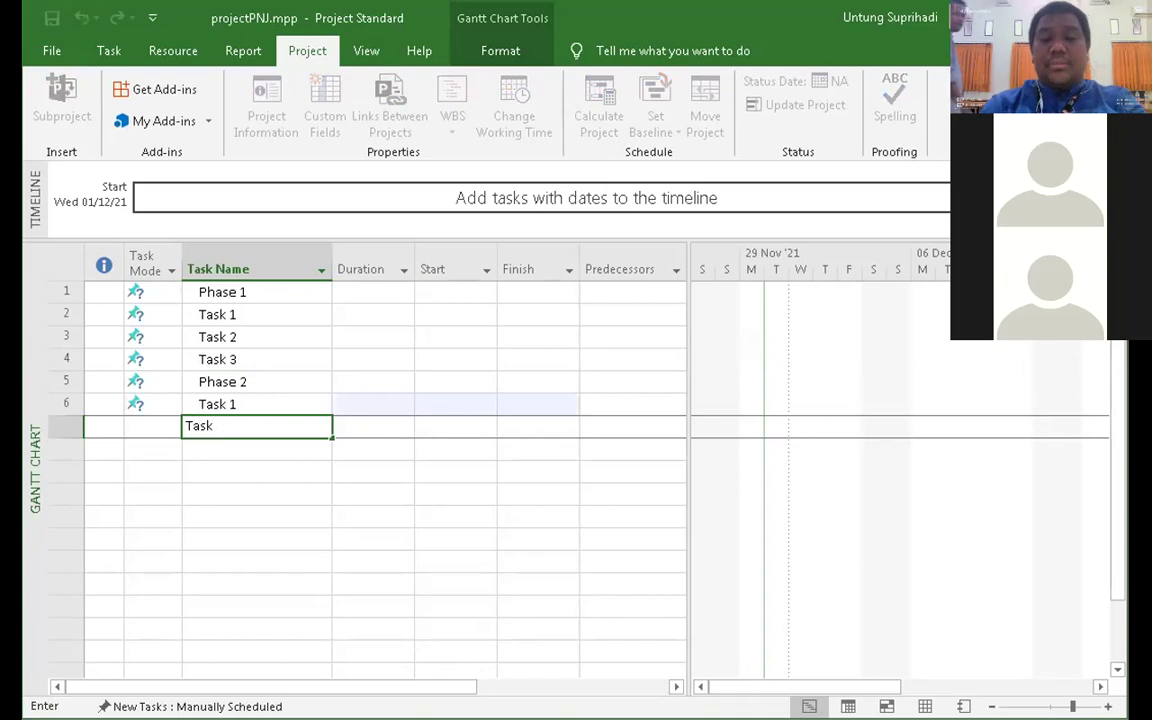
type(" 2")
key("Return")
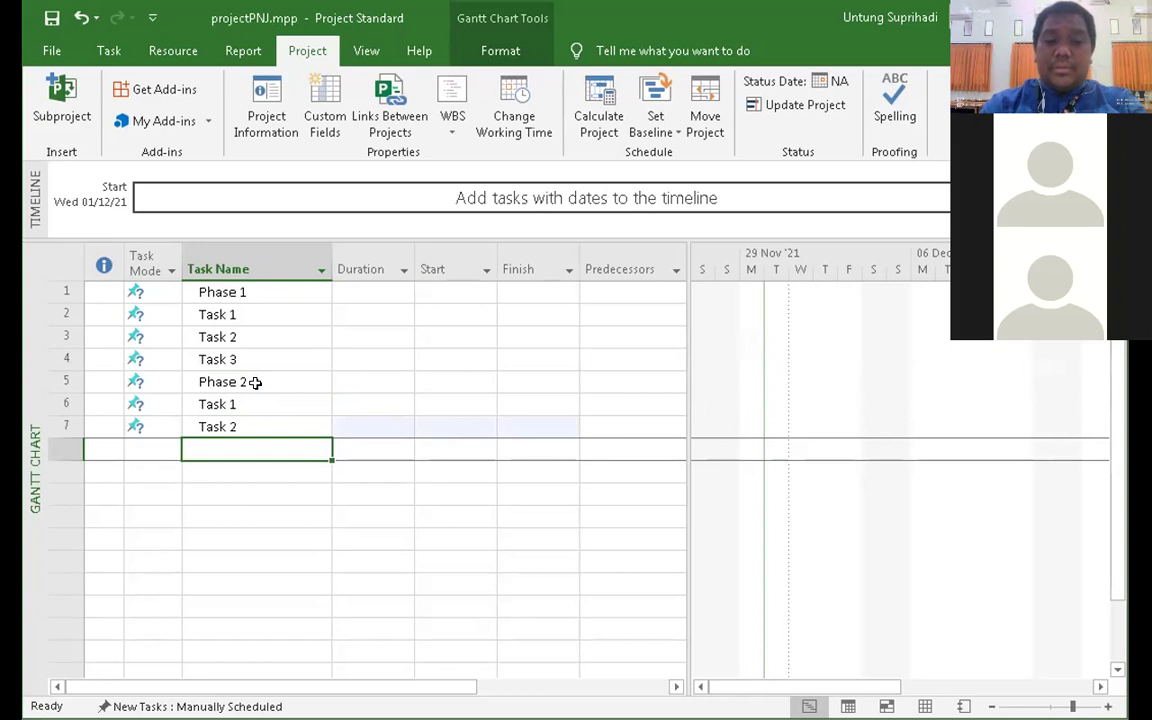
type("Tas")
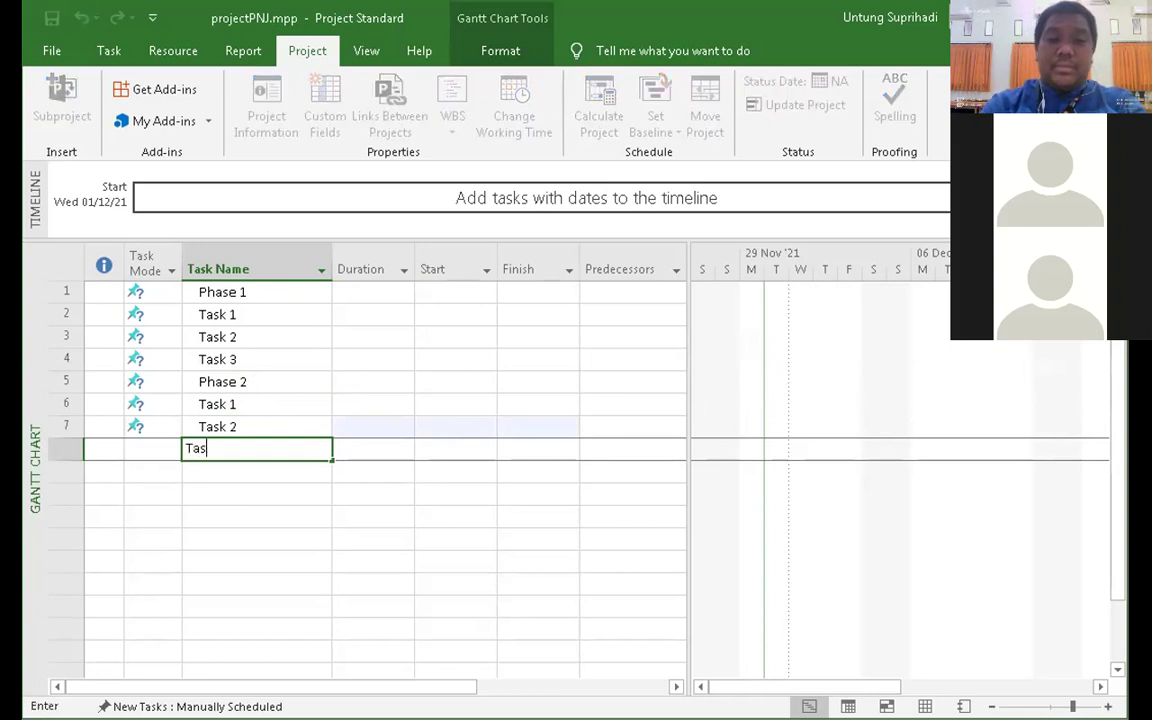
type("k 3")
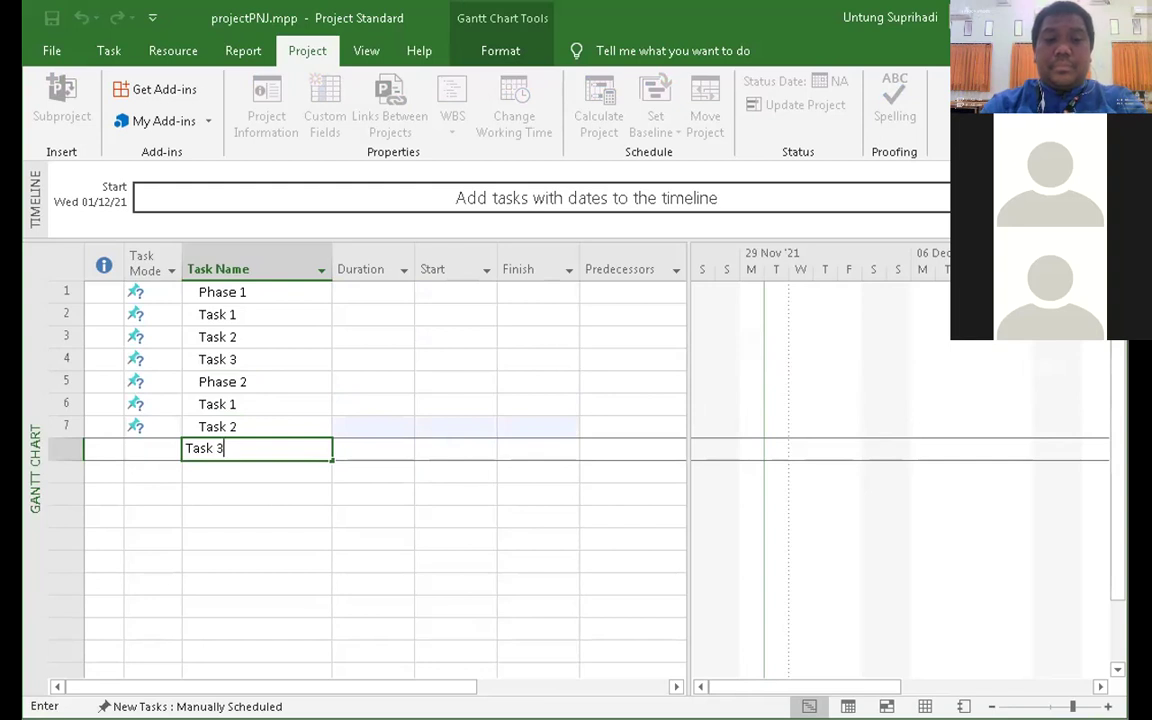
key("Return")
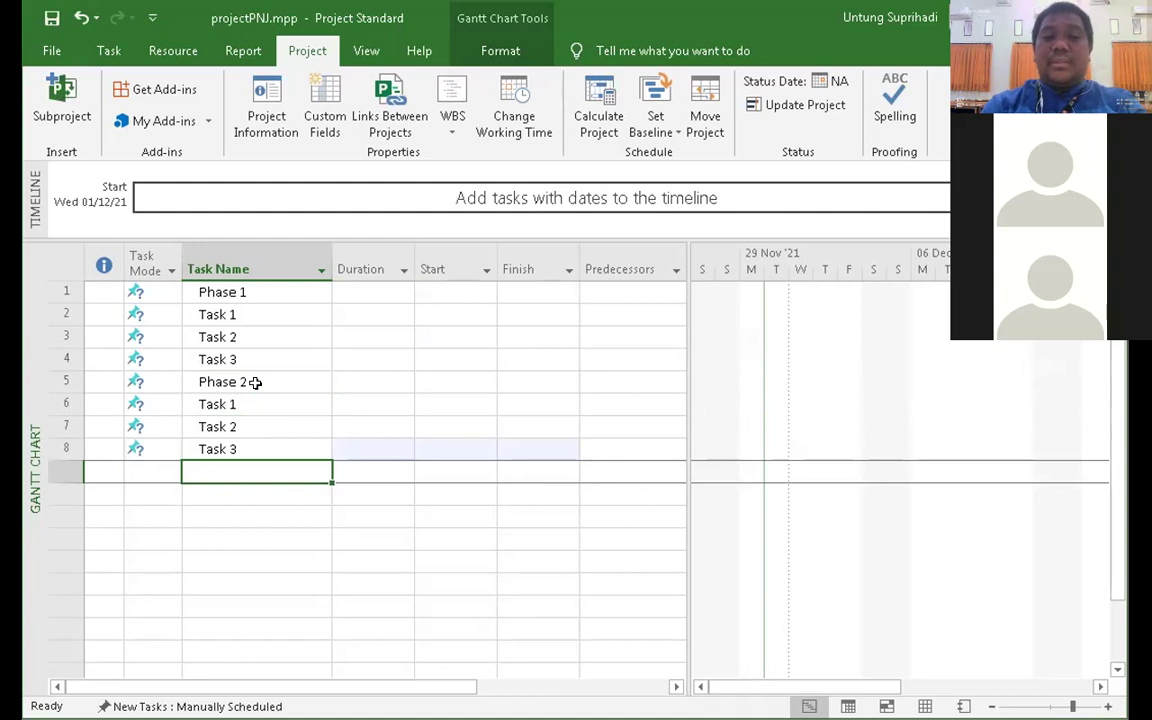
- Add "Phase 3" in row 9, followed by "Task 1", "Task 2" and "Task 3" in rows 10 to 12
type("P")
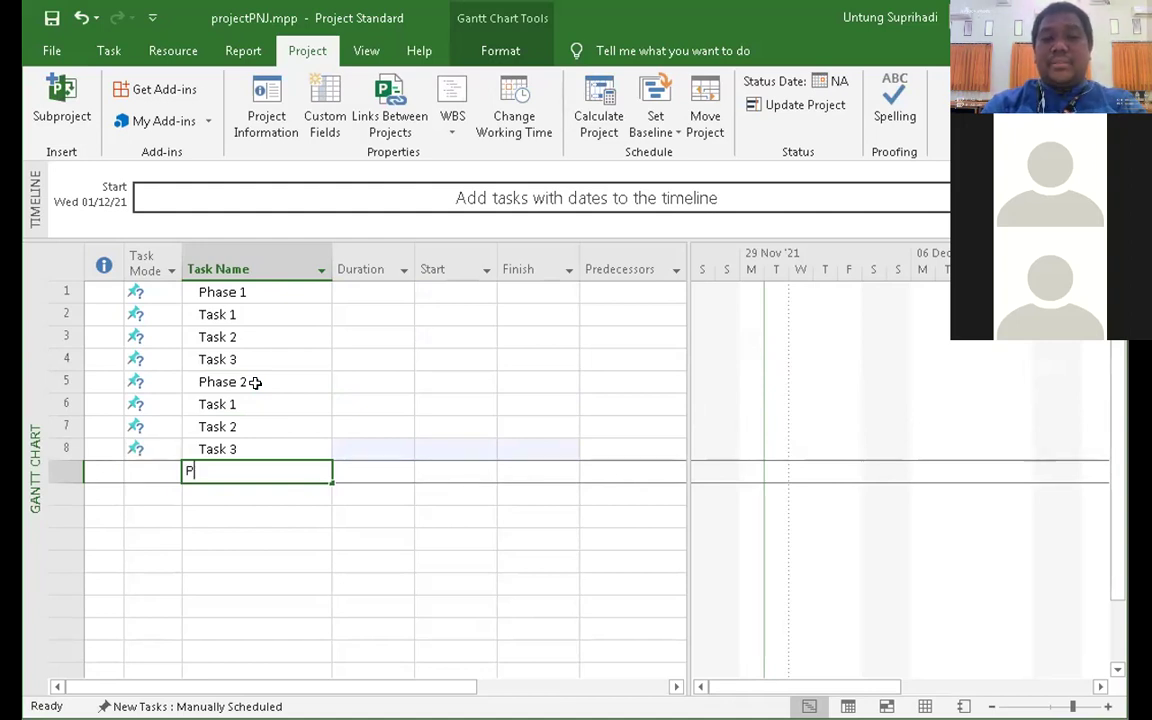
type("has")
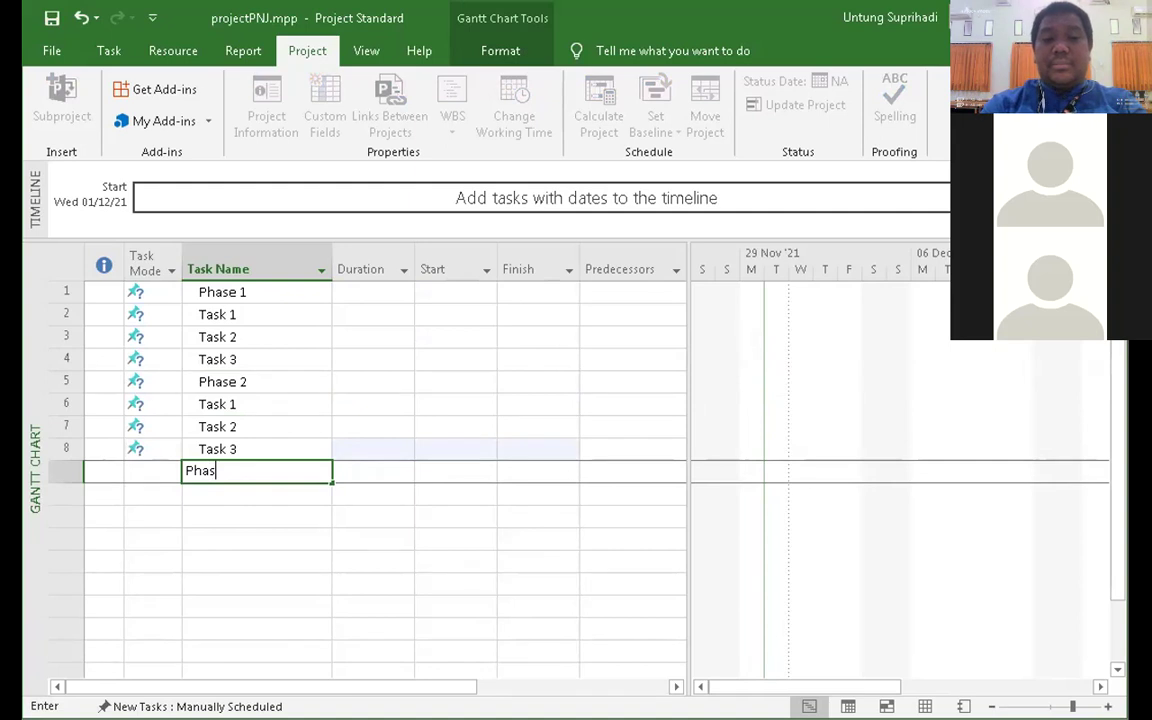
type("e 3")
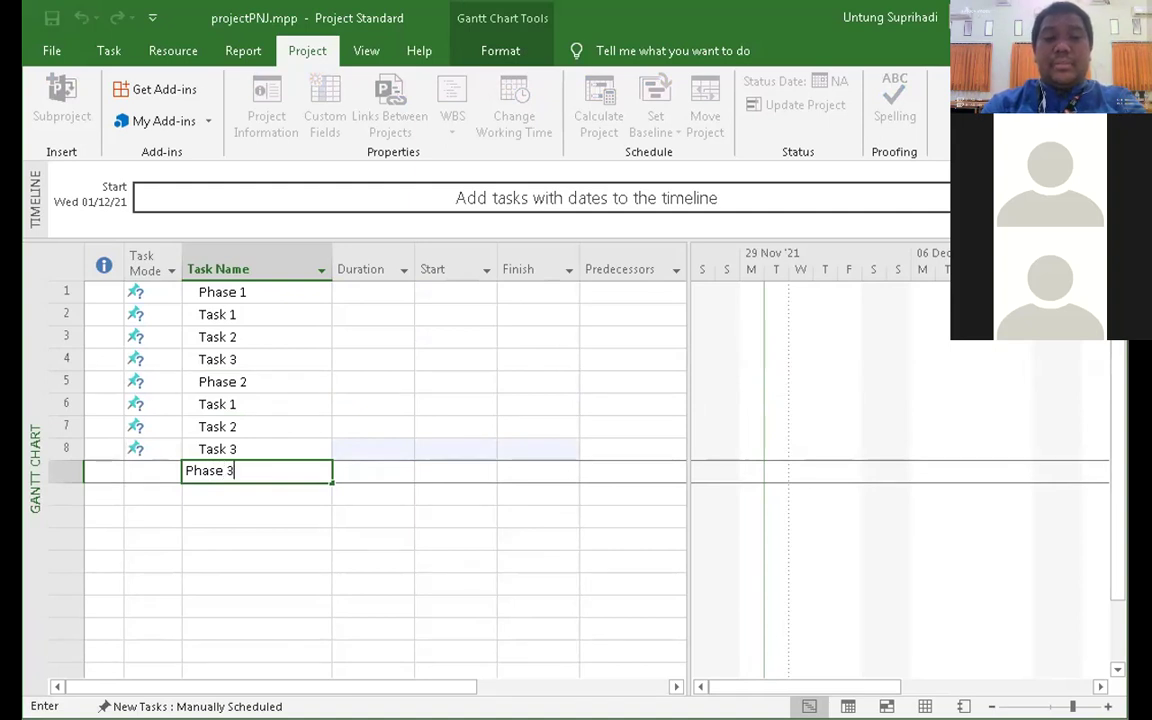
key("Return")
type("Task 1")
key("Return")
type("Tas")
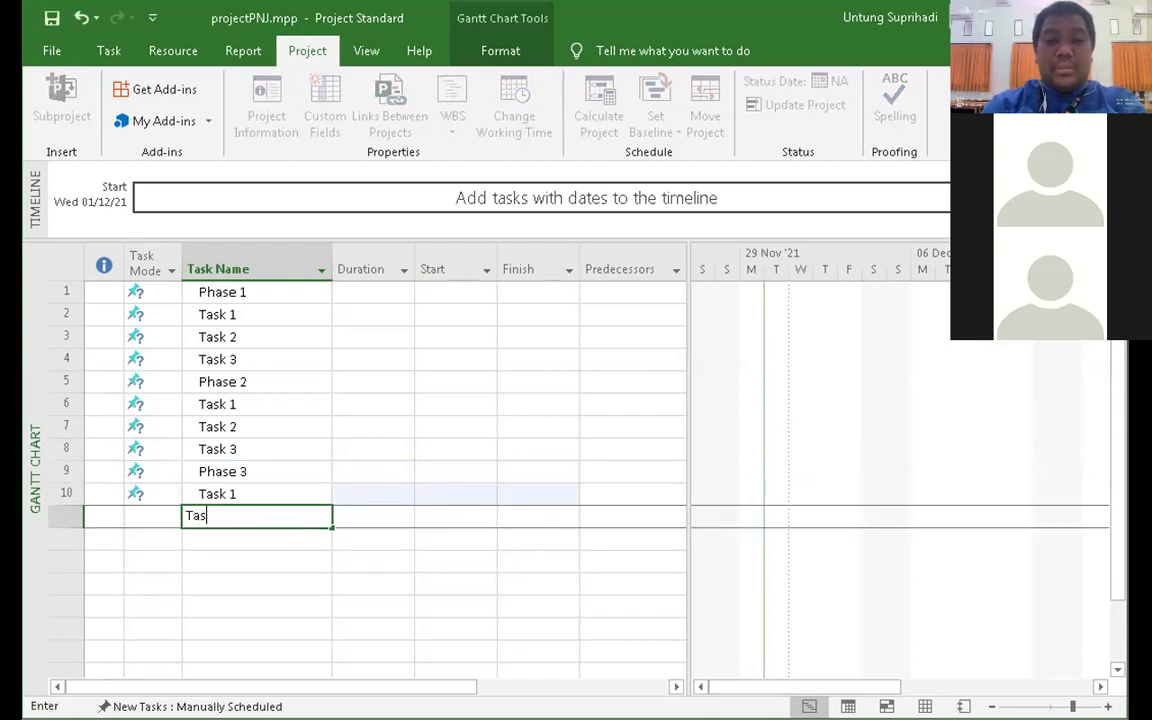
type("k 2")
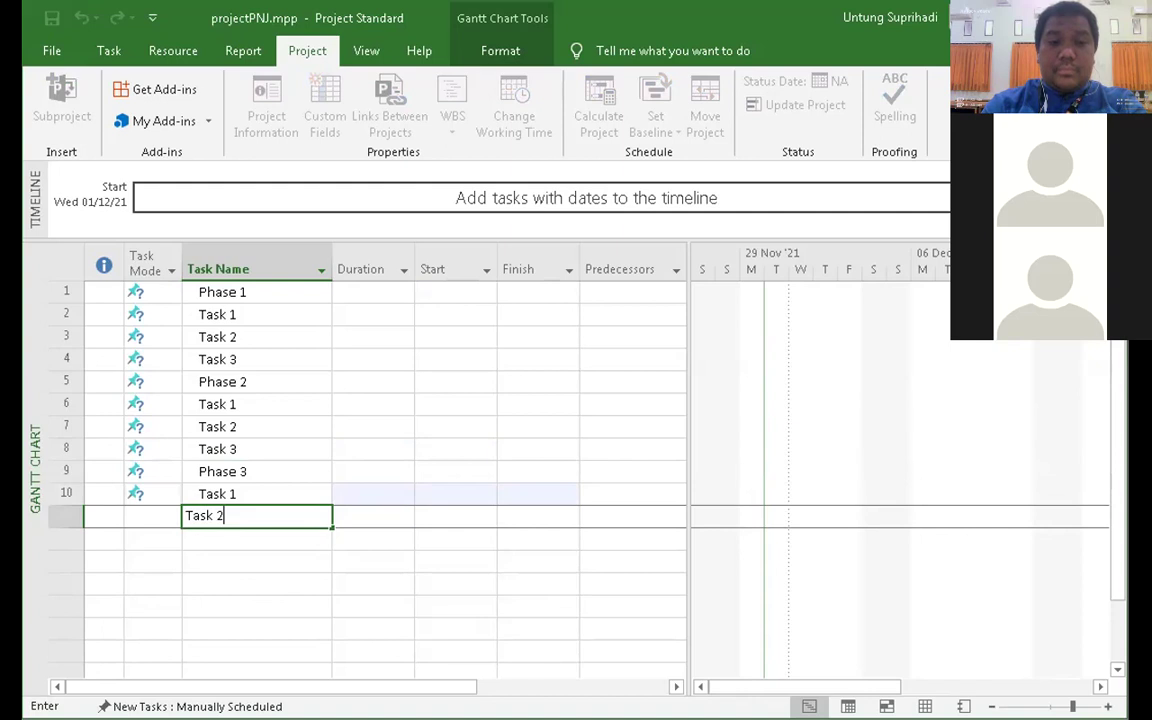
key("Return")
type("Tas")
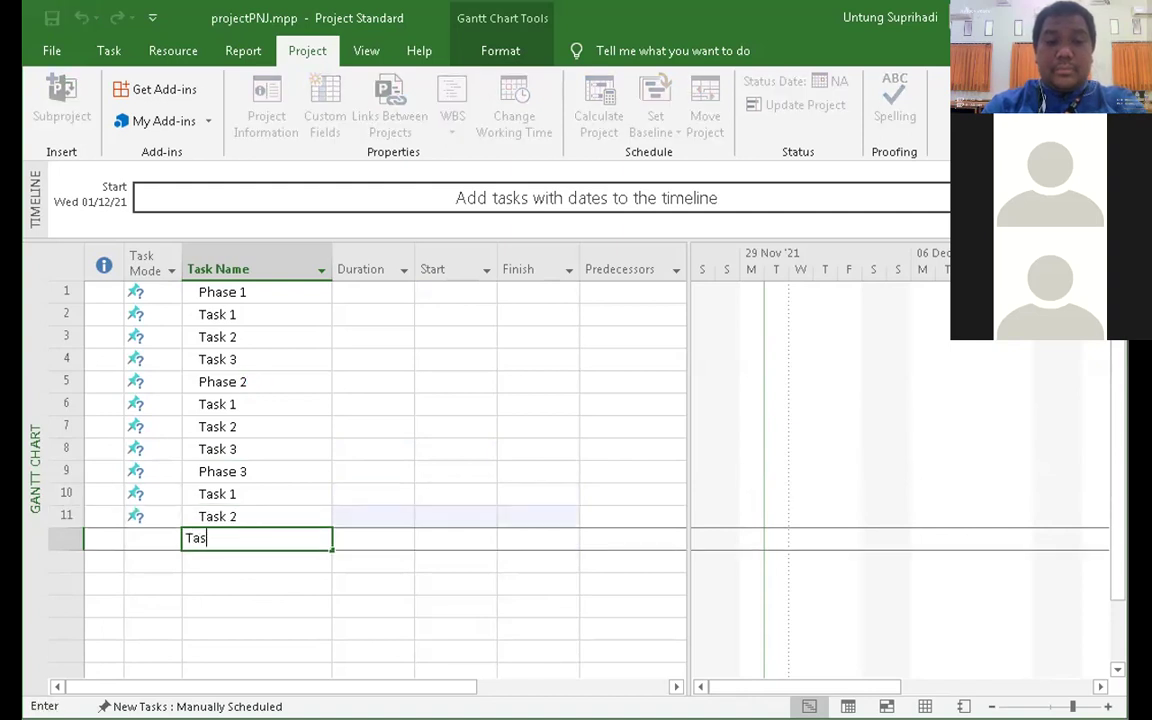
type("k 3")
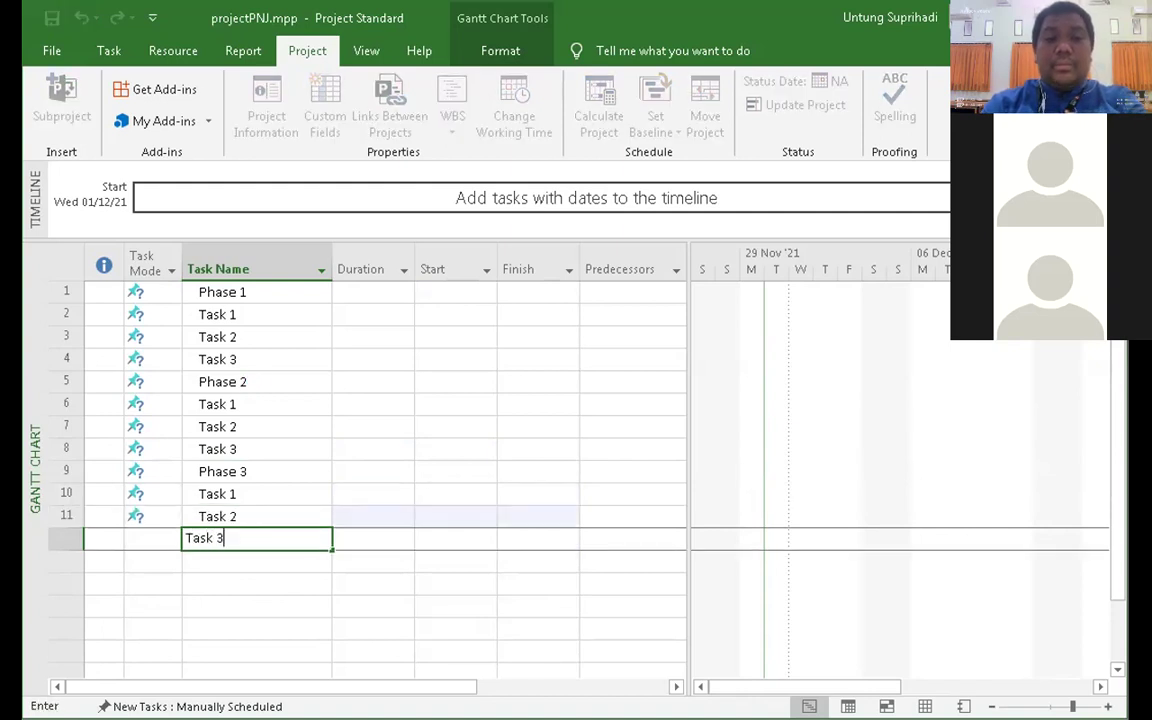
key("Return")
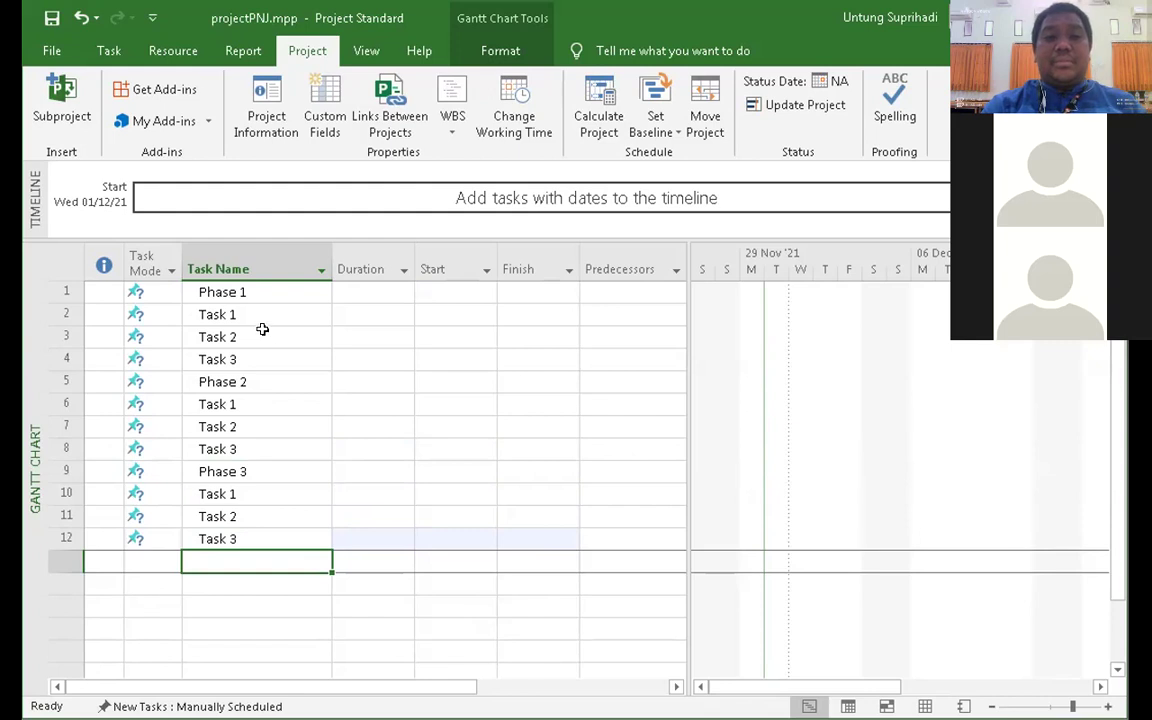
- Indent Task 1, Task 2 and Task 3 in rows 2 to 4 as subtasks of Phase 1
left_click_drag(264, 314, 265, 350)
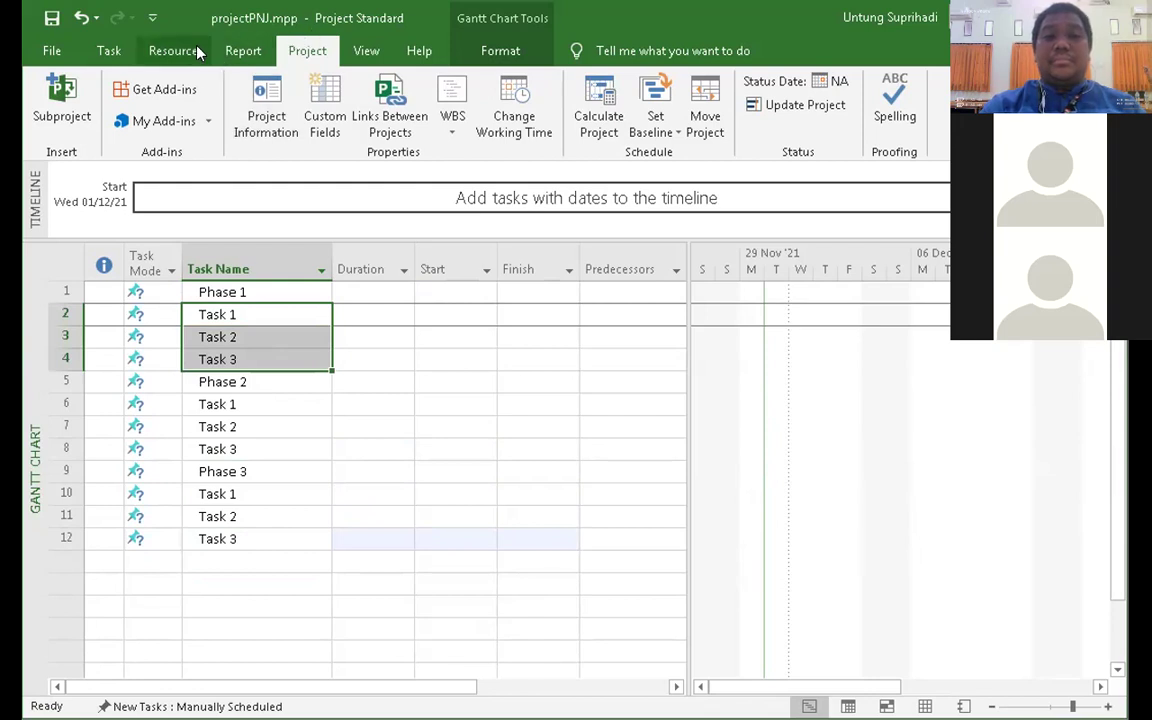
left_click(113, 51)
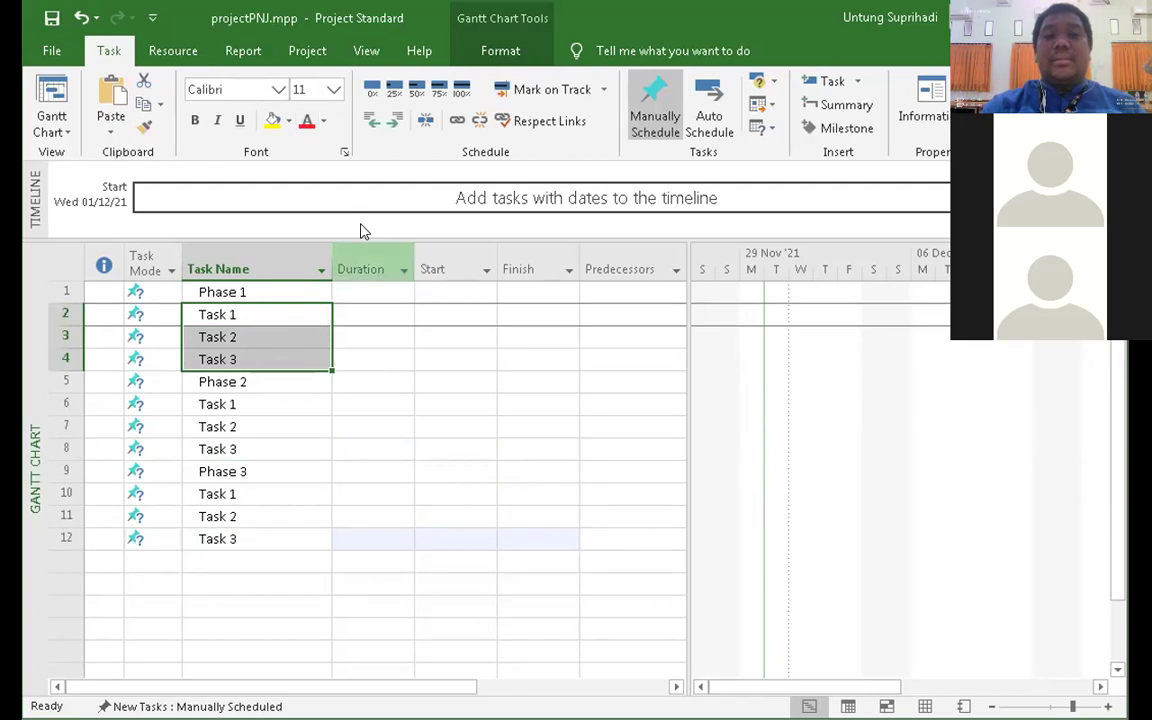
left_click(396, 121)
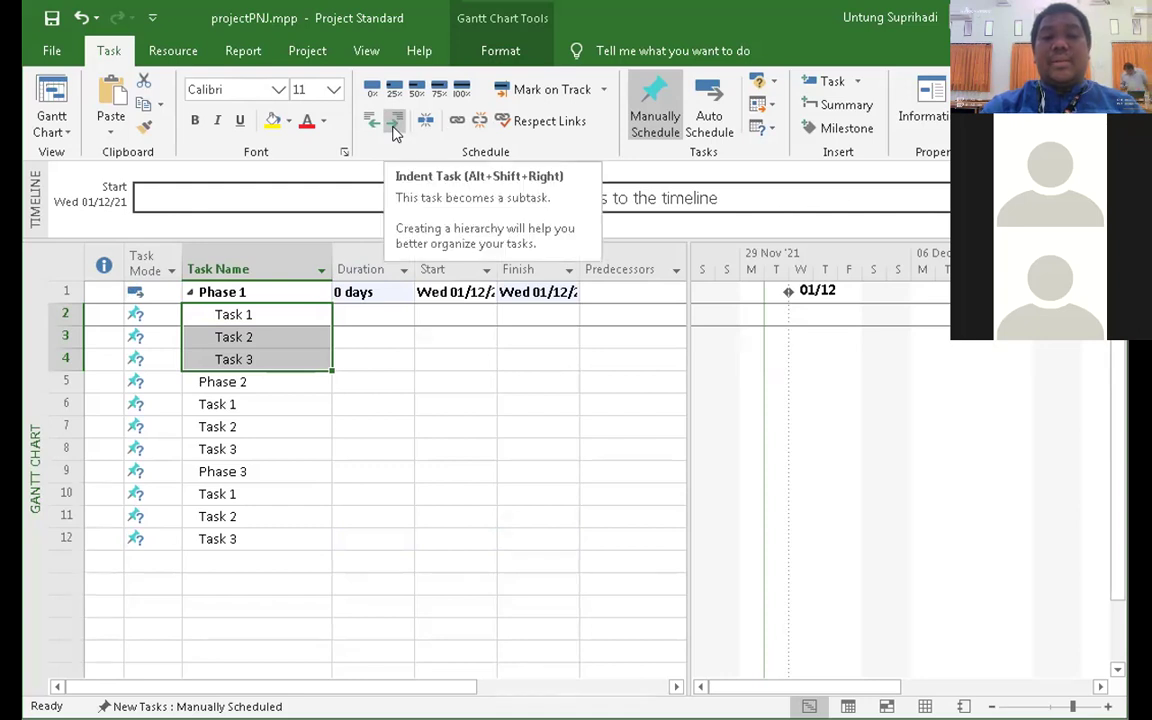
- Indent Task 1, Task 2 and Task 3 in rows 6 to 8 as subtasks of Phase 2
left_click(271, 402)
left_click(271, 427)
left_click_drag(280, 404, 273, 445)
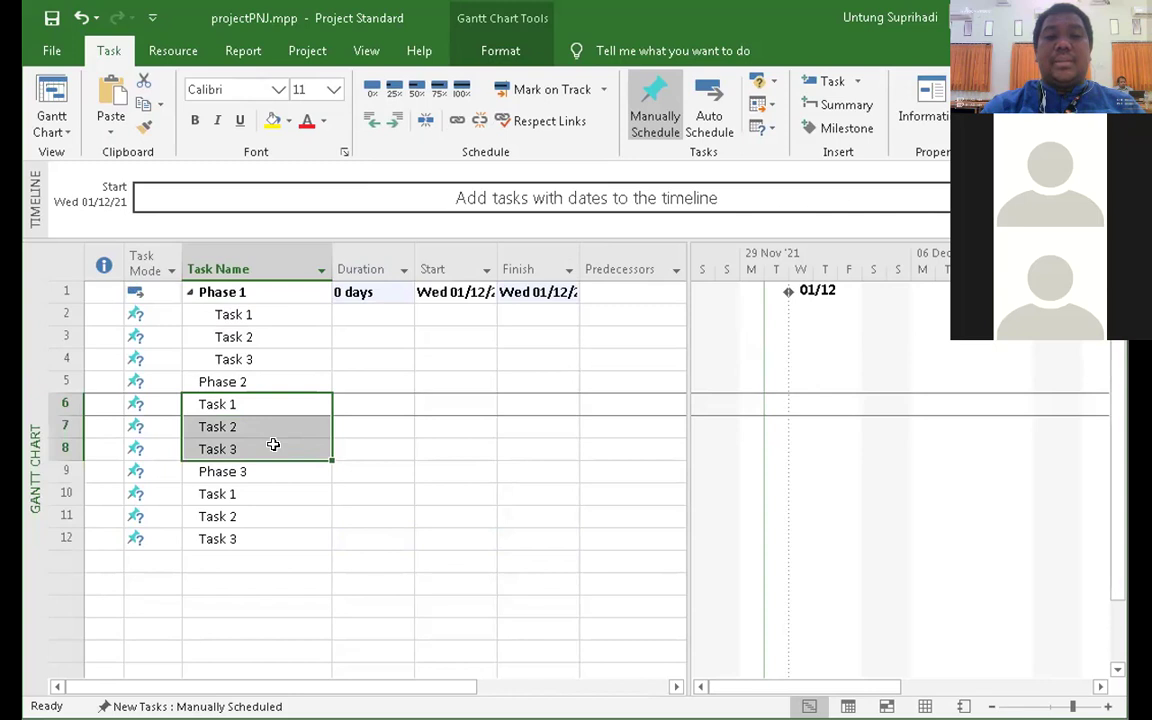
left_click(397, 121)
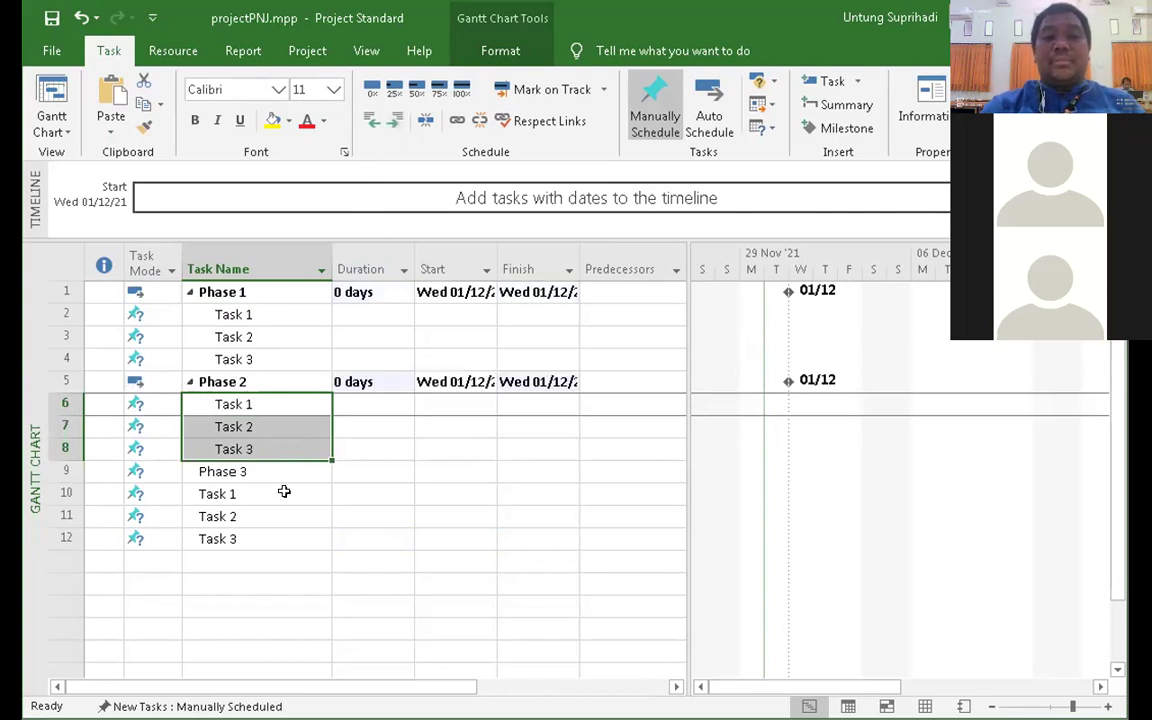
- Indent Task 1, Task 2 and Task 3 in rows 10 to 12 as subtasks of Phase 3
left_click_drag(284, 491, 280, 539)
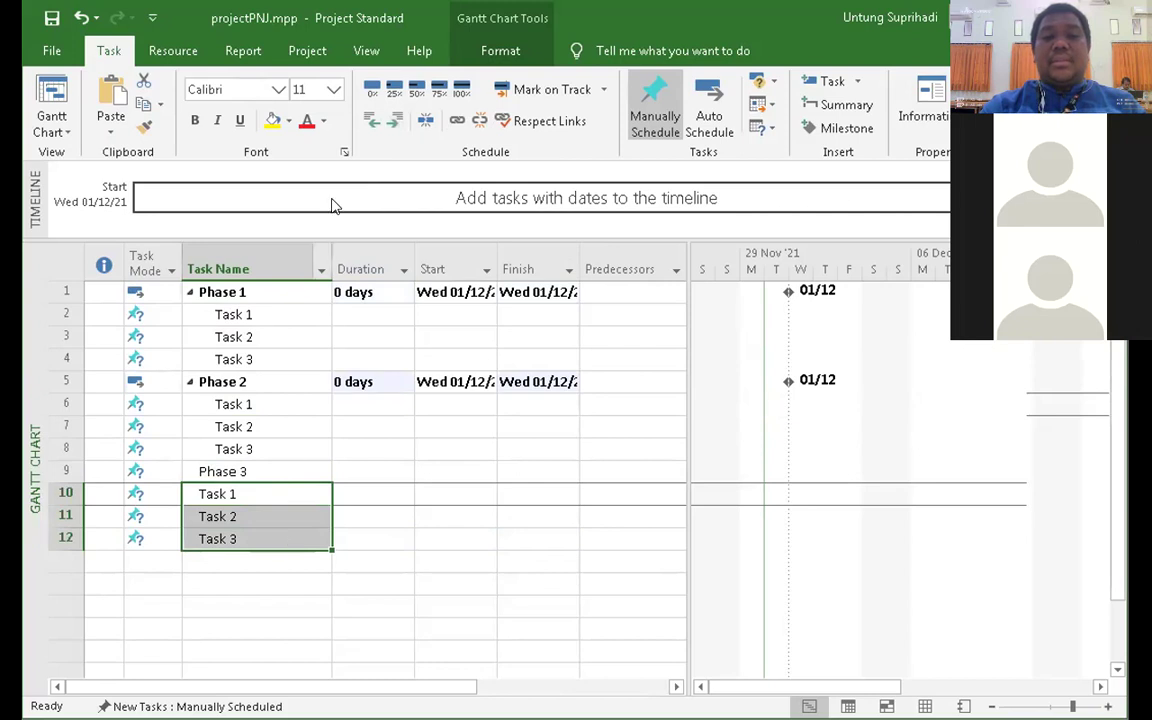
left_click(393, 120)
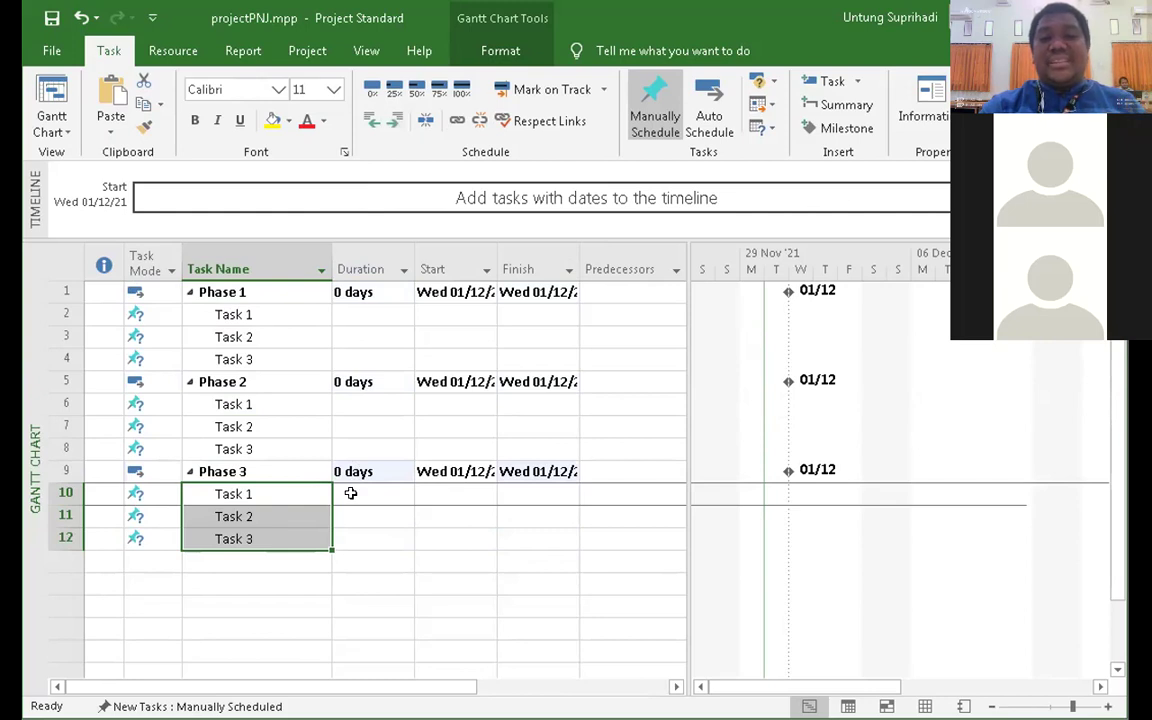
double_click(392, 539)
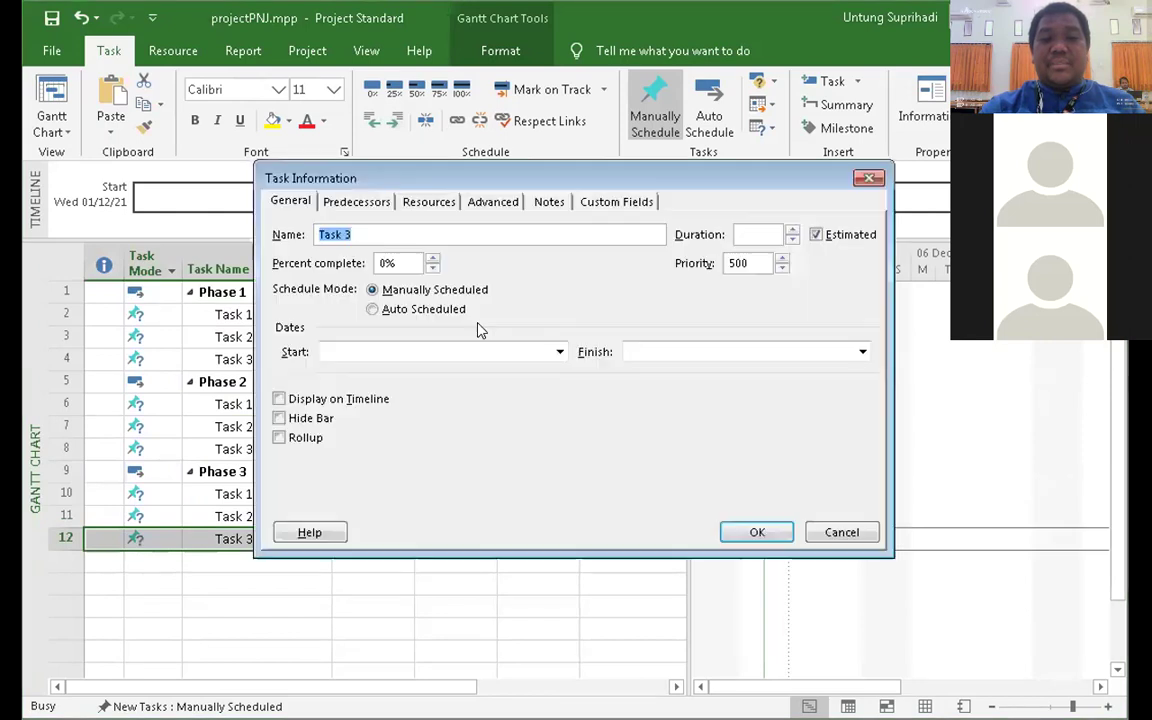
left_click(862, 182)
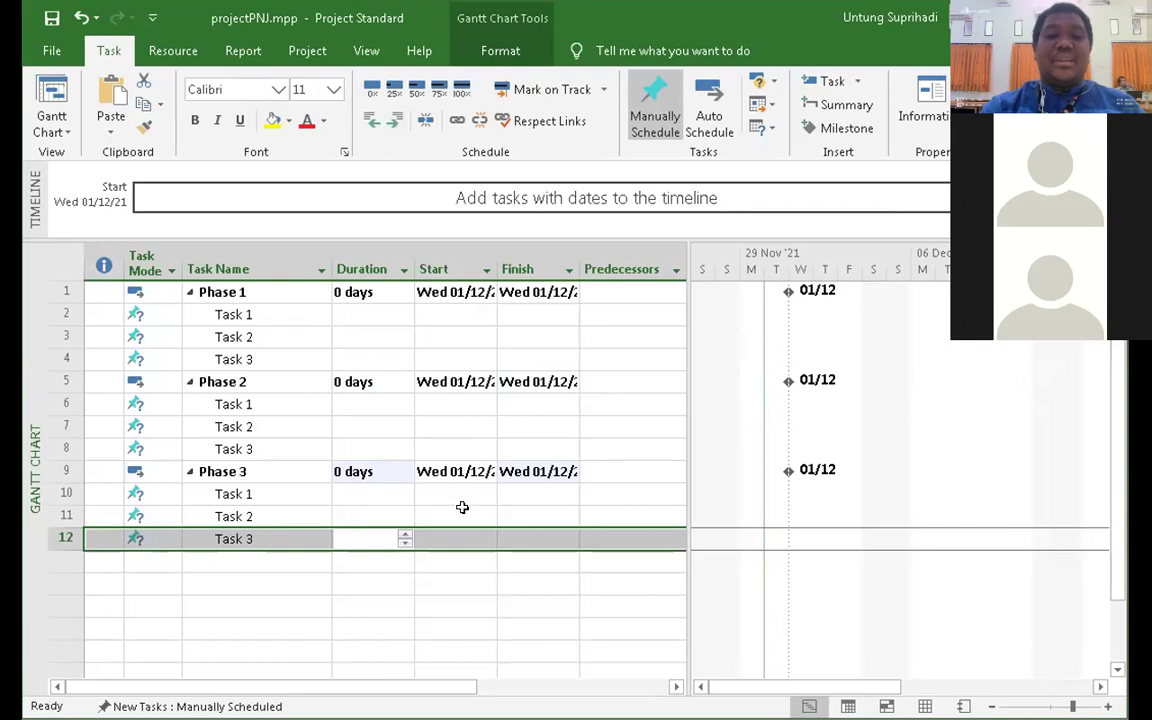
left_click(459, 625)
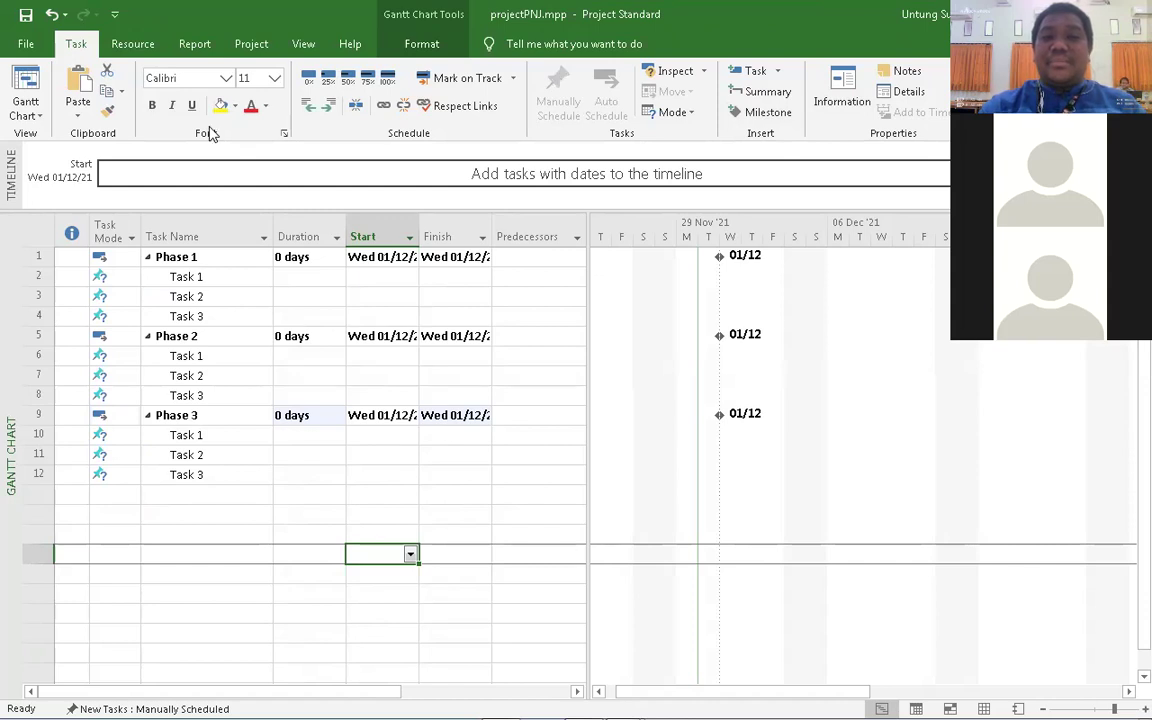
left_click(638, 147)
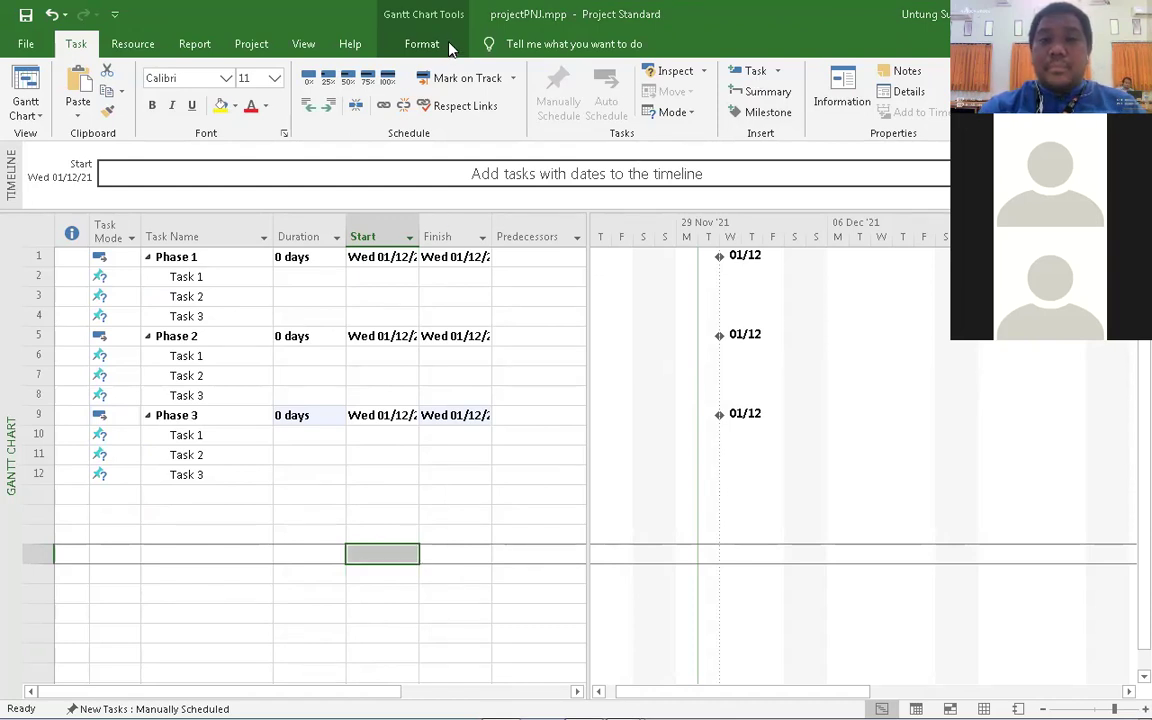
left_click(304, 44)
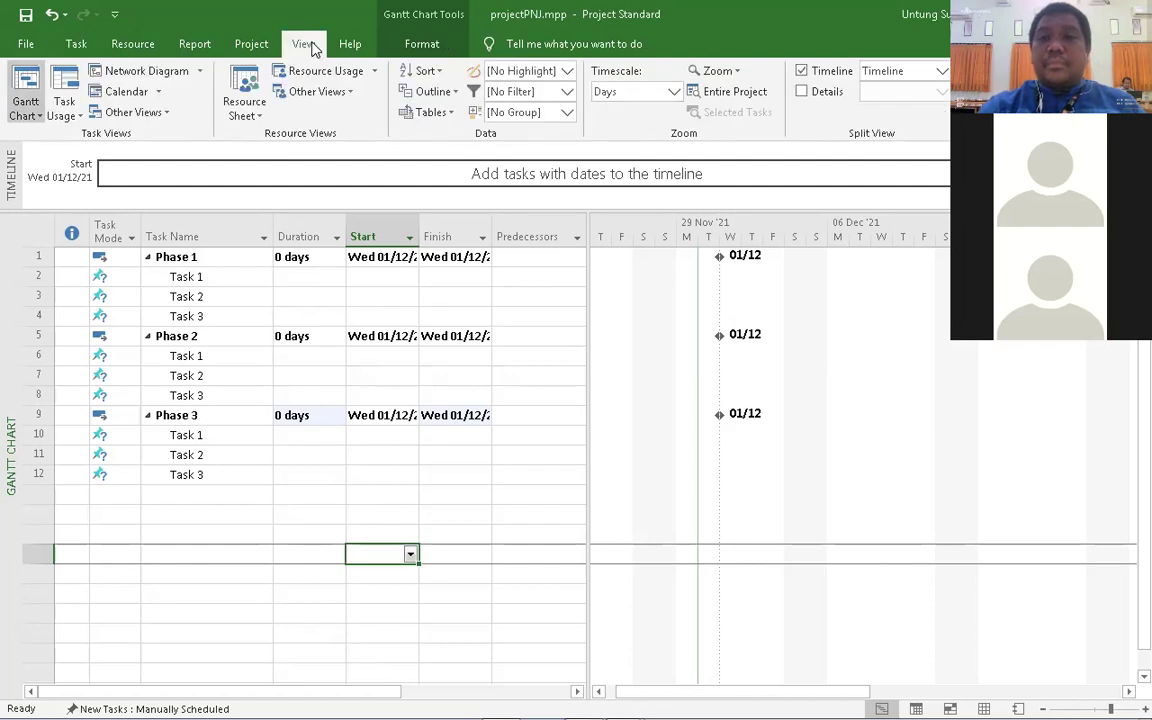
left_click(77, 46)
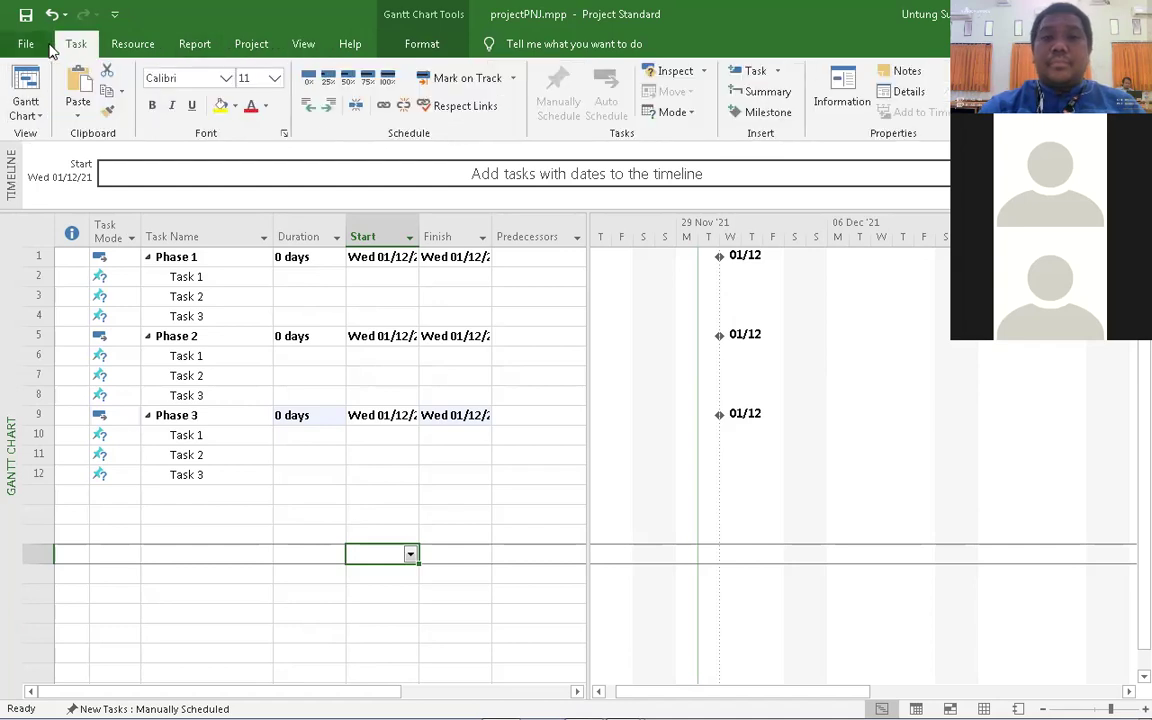
left_click(27, 47)
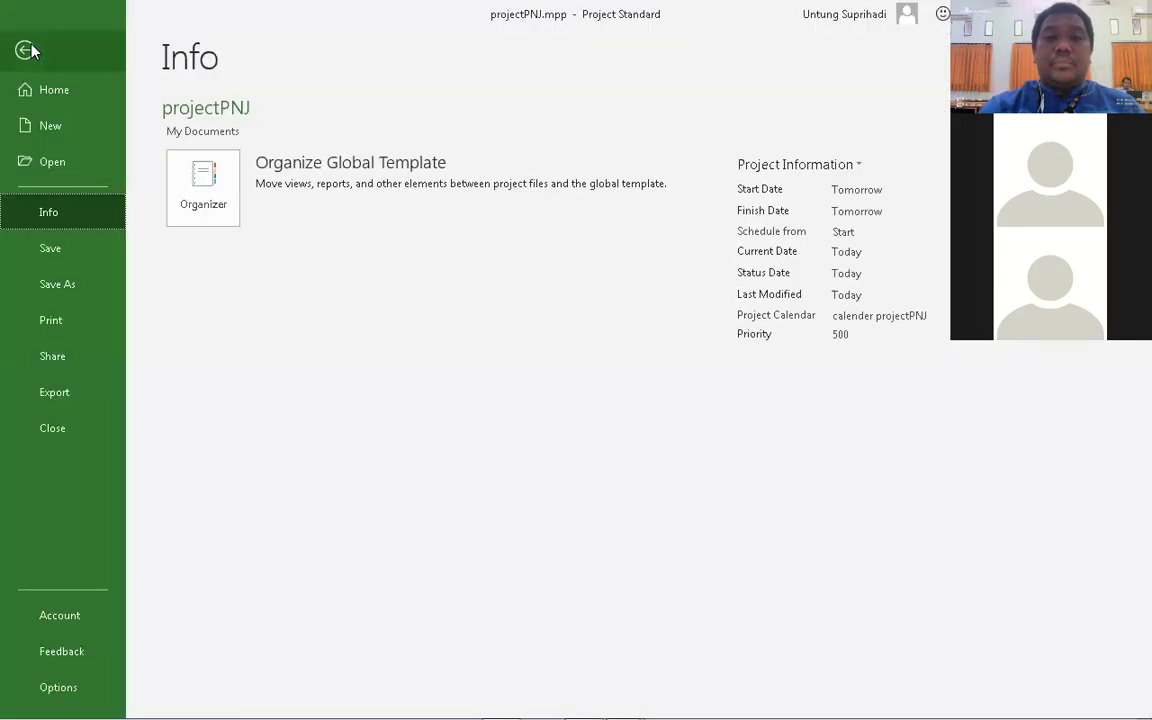
left_click(26, 51)
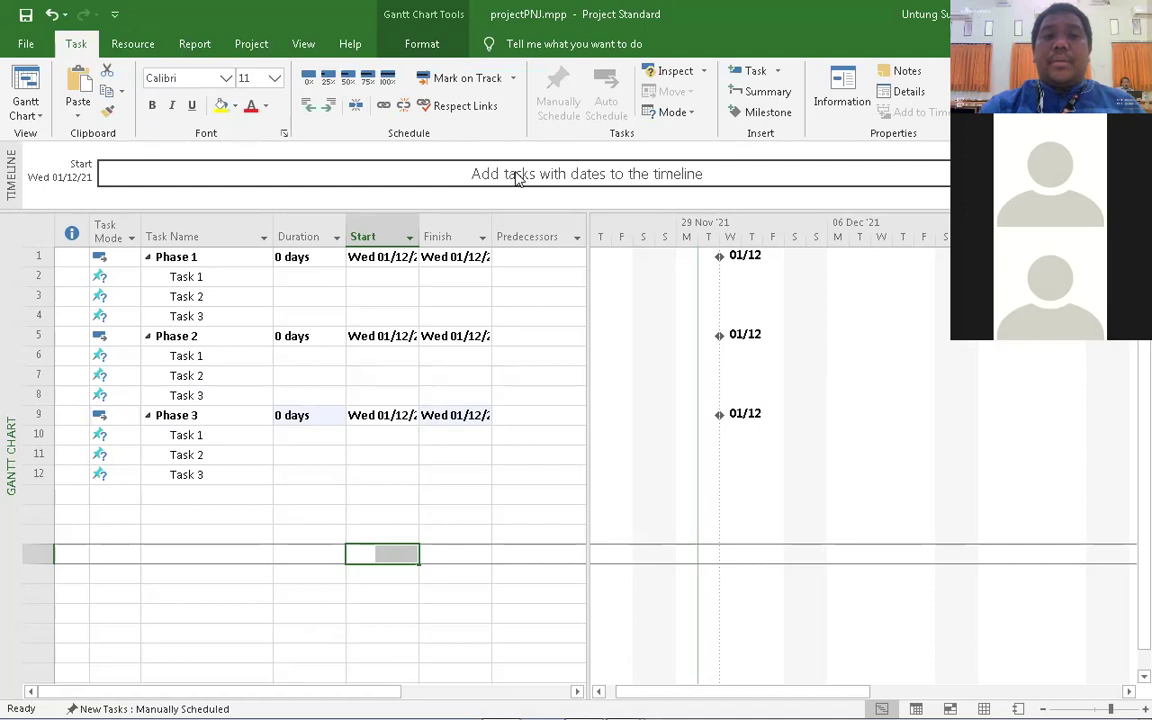
- Set the durations of Phase 1's Task 1, Task 2 and Task 3 to 2, 5 and 3 days
left_click(320, 279)
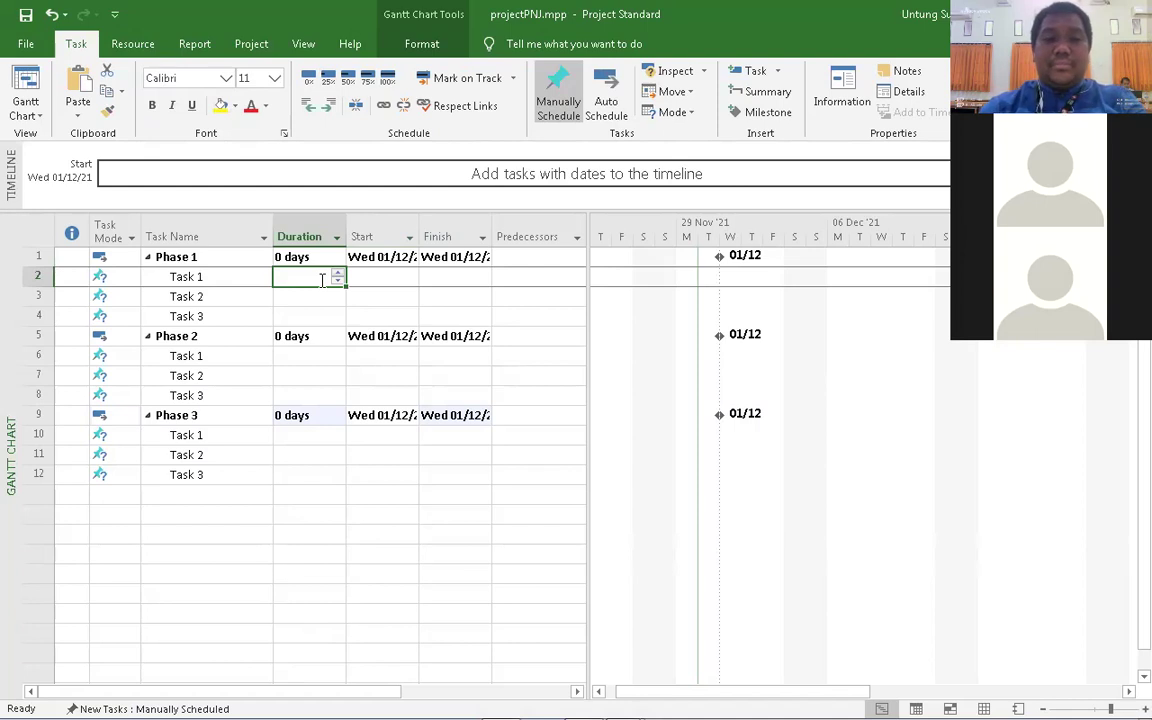
type("2")
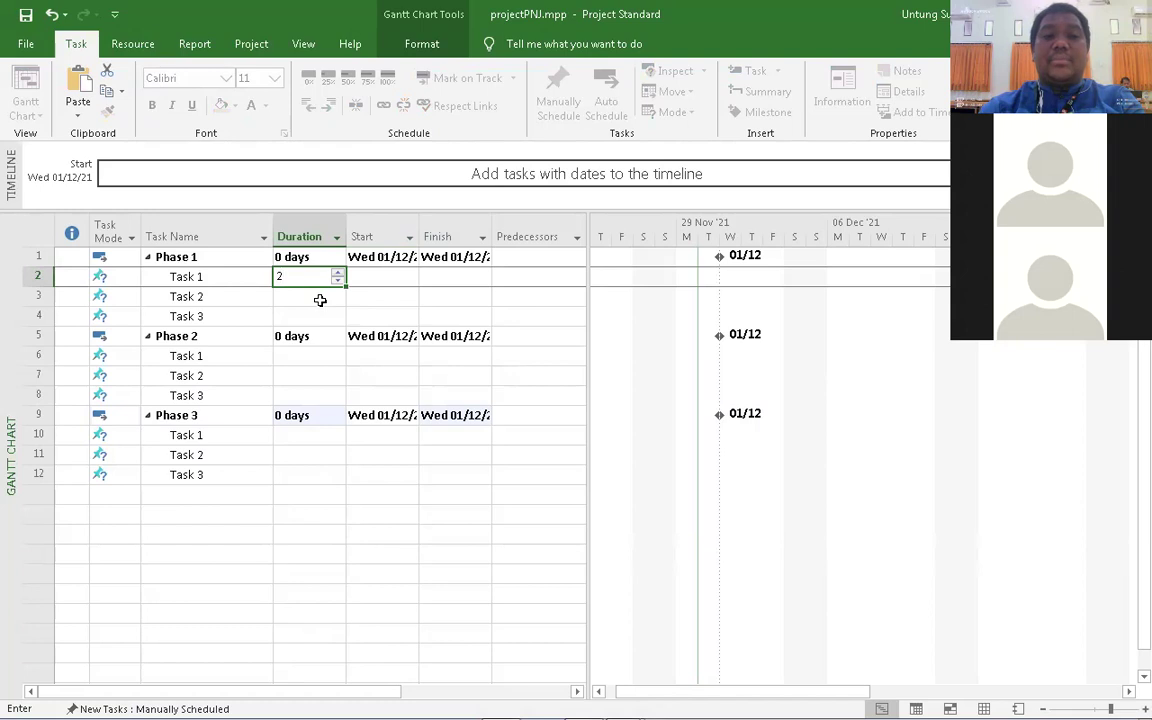
key("Return")
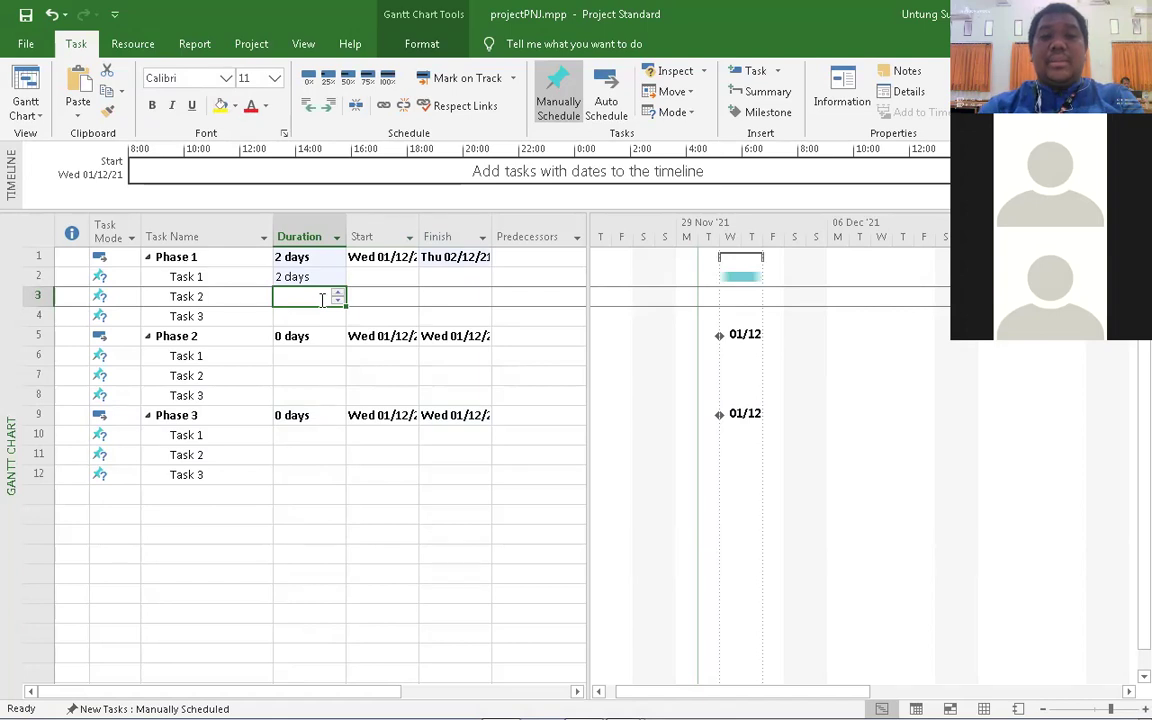
key("Up")
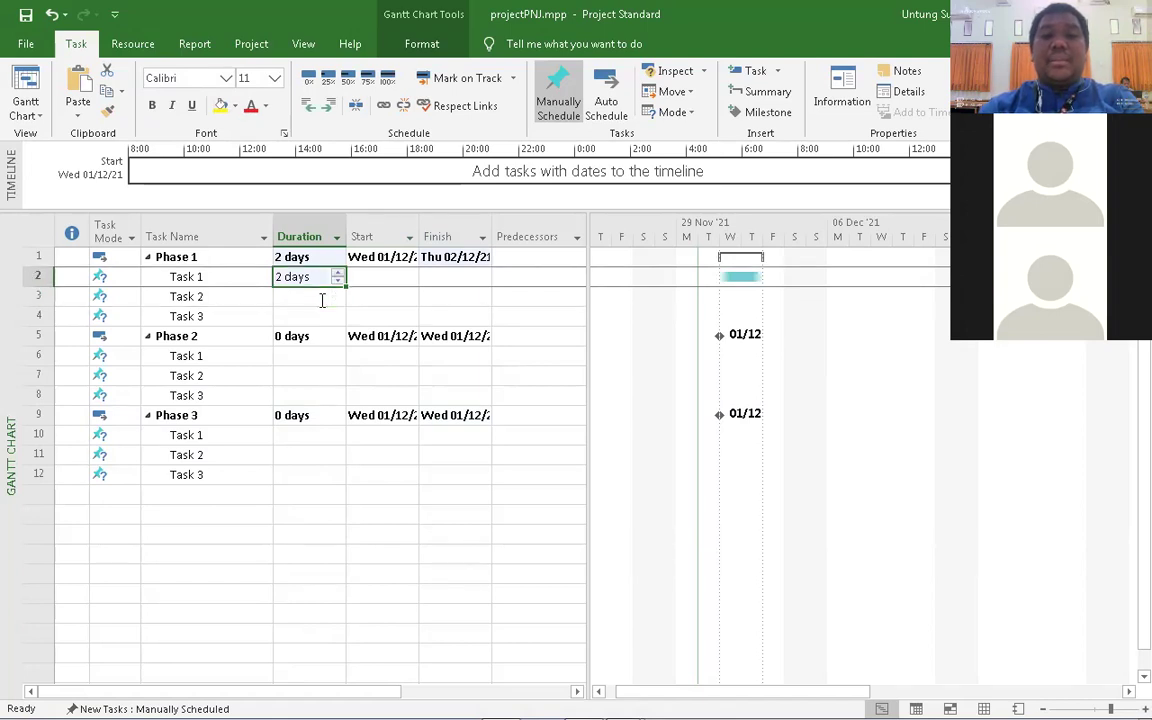
key("Down")
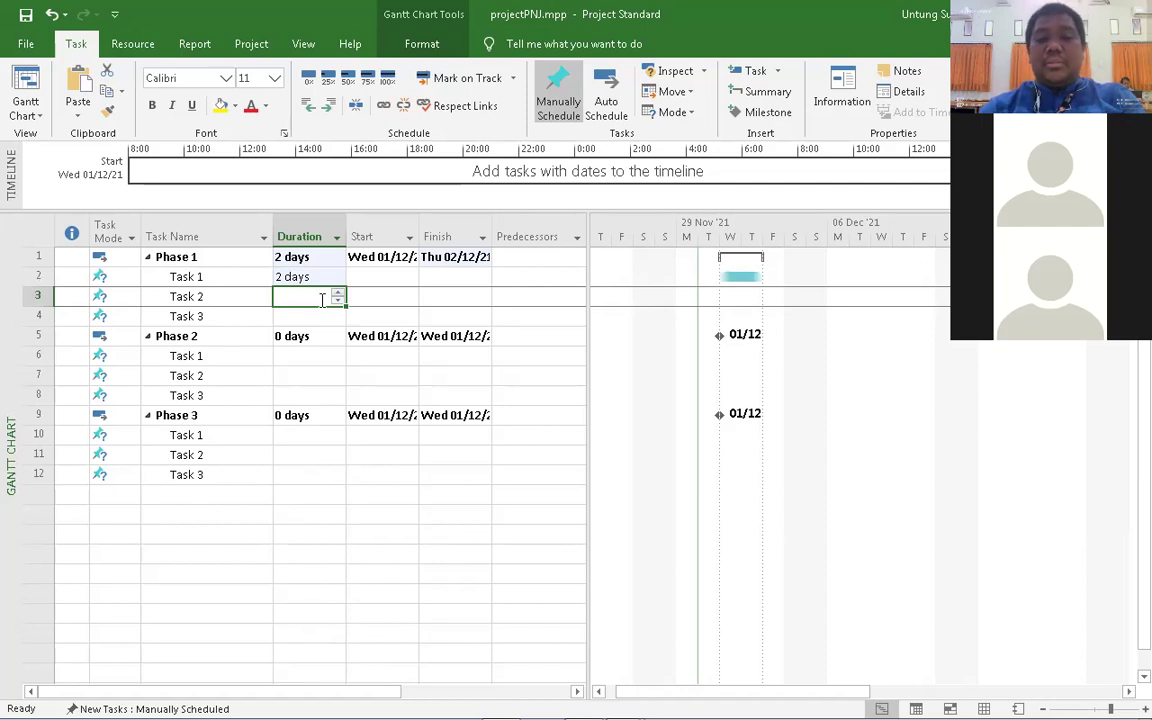
type("5")
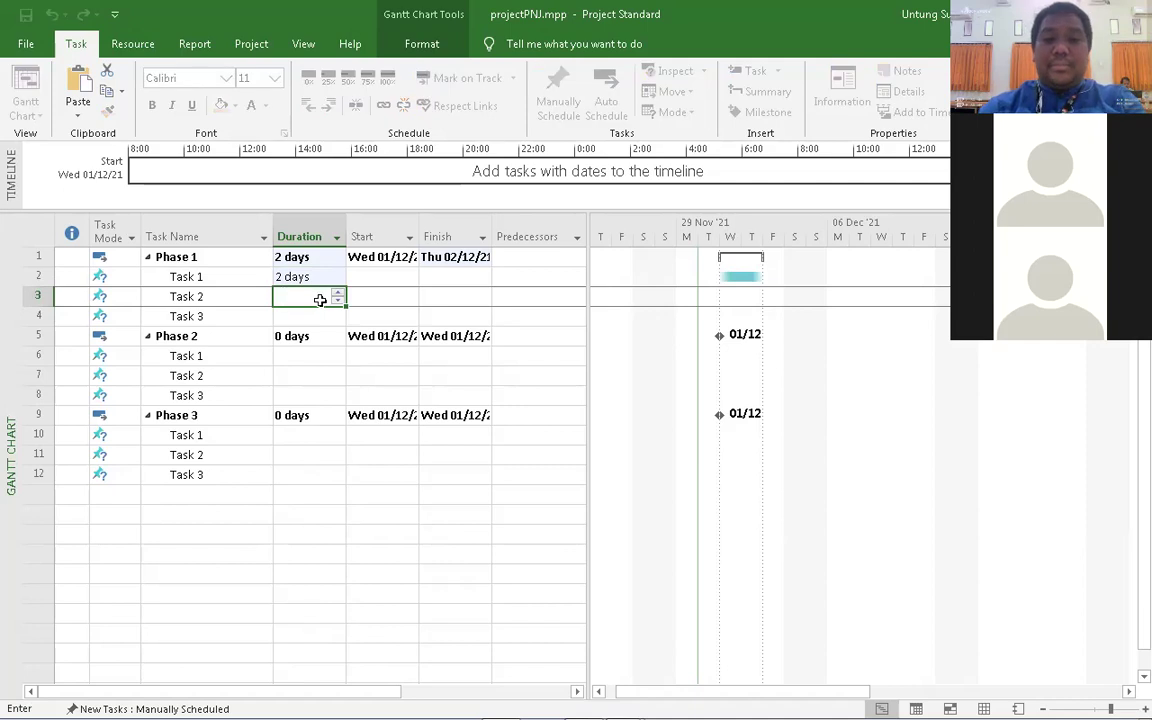
key("Return")
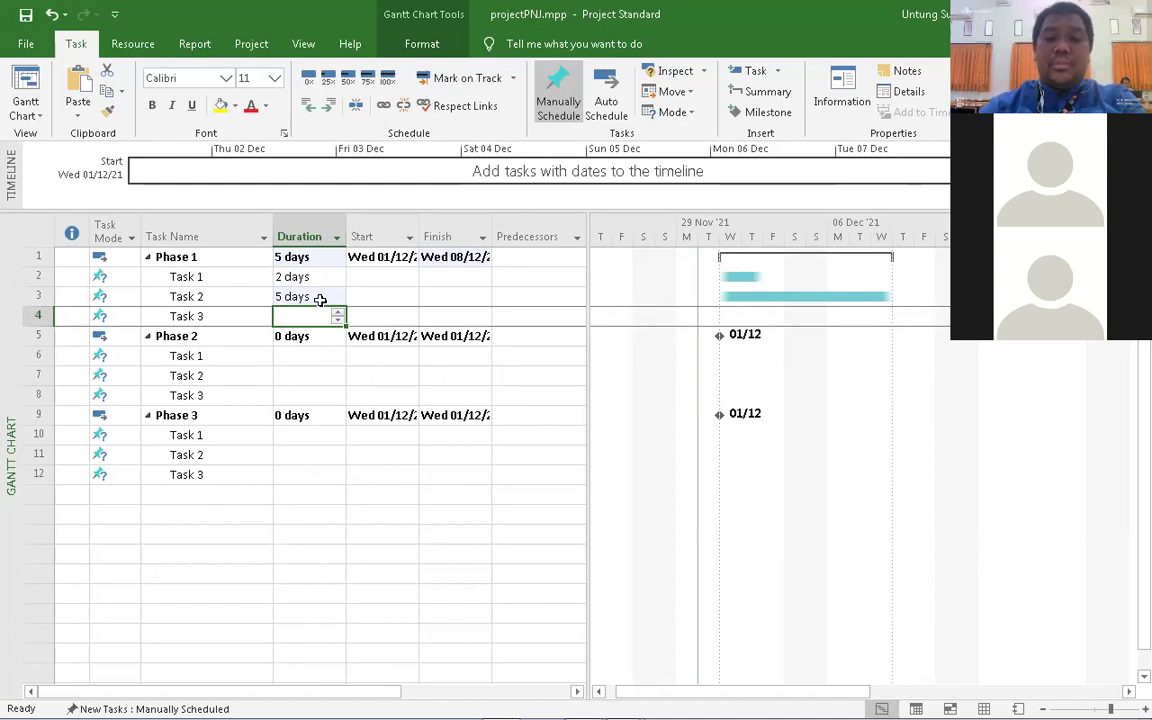
type("3")
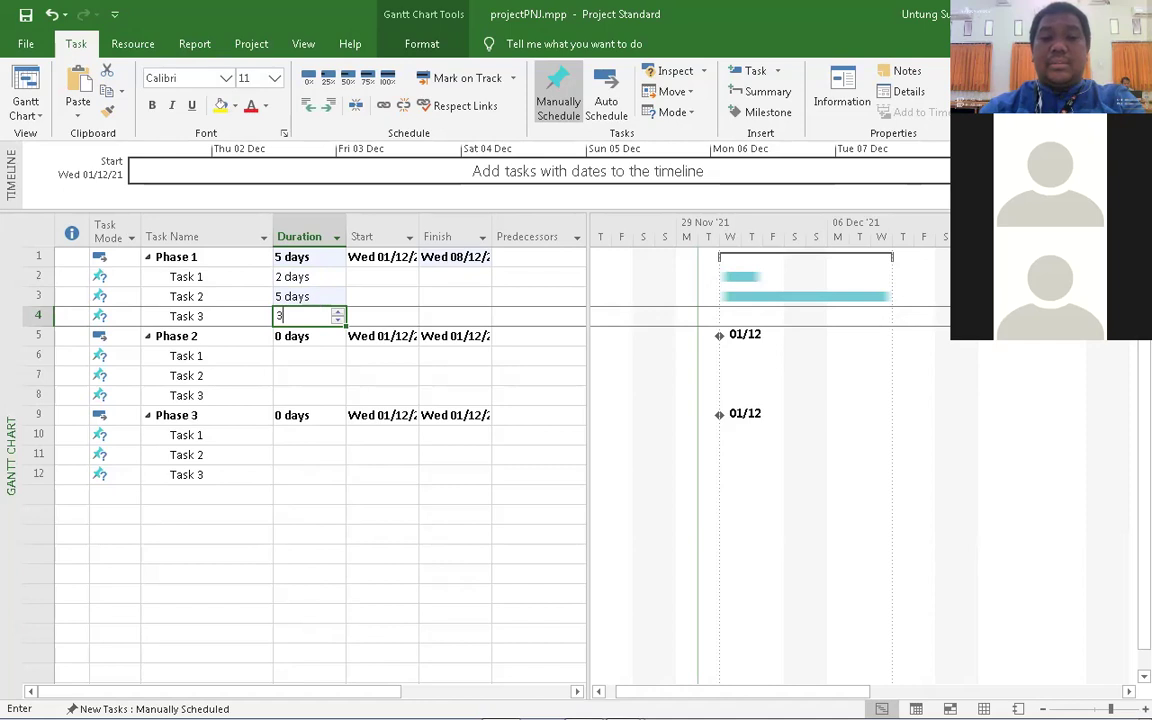
key("Return")
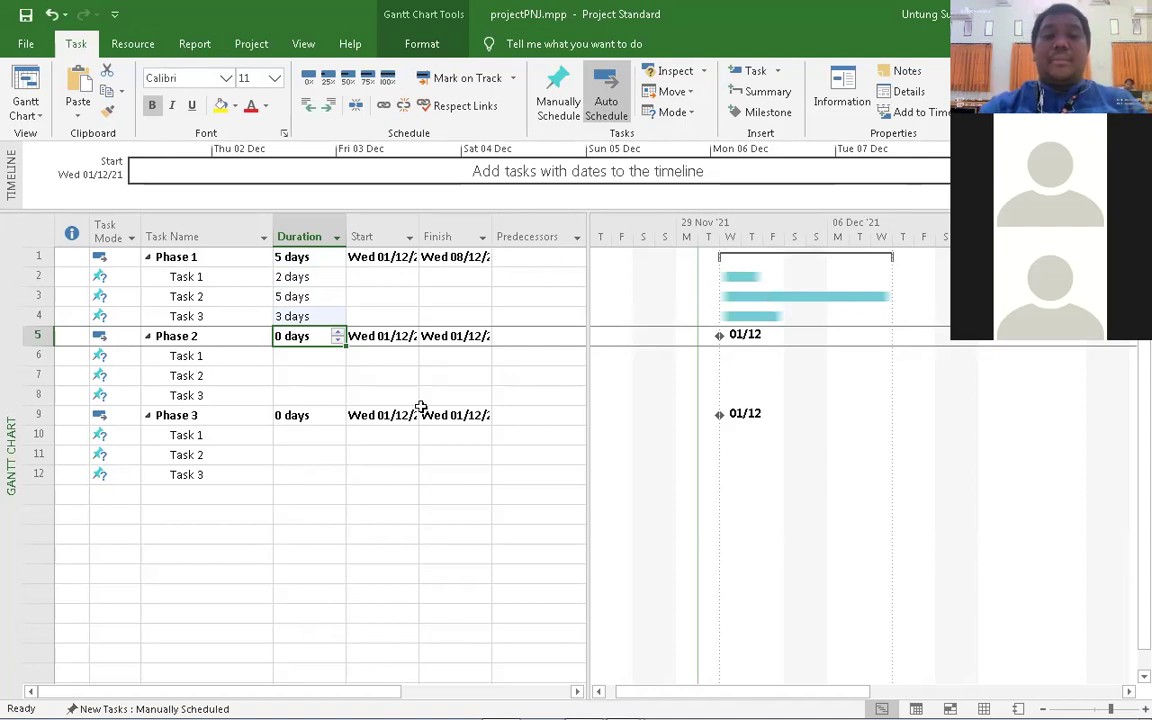
- Set the durations of Phase 2's Task 1, Task 2 and Task 3 to 2, 3 and 4 days
left_click(304, 358)
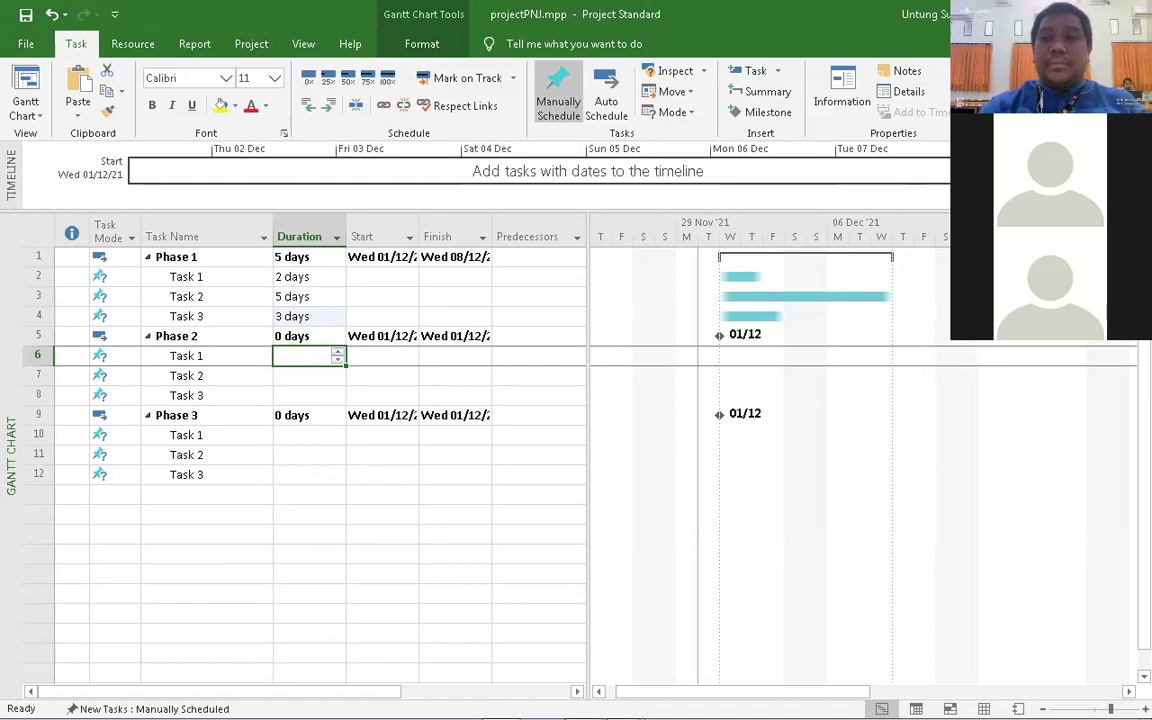
left_click(1090, 14)
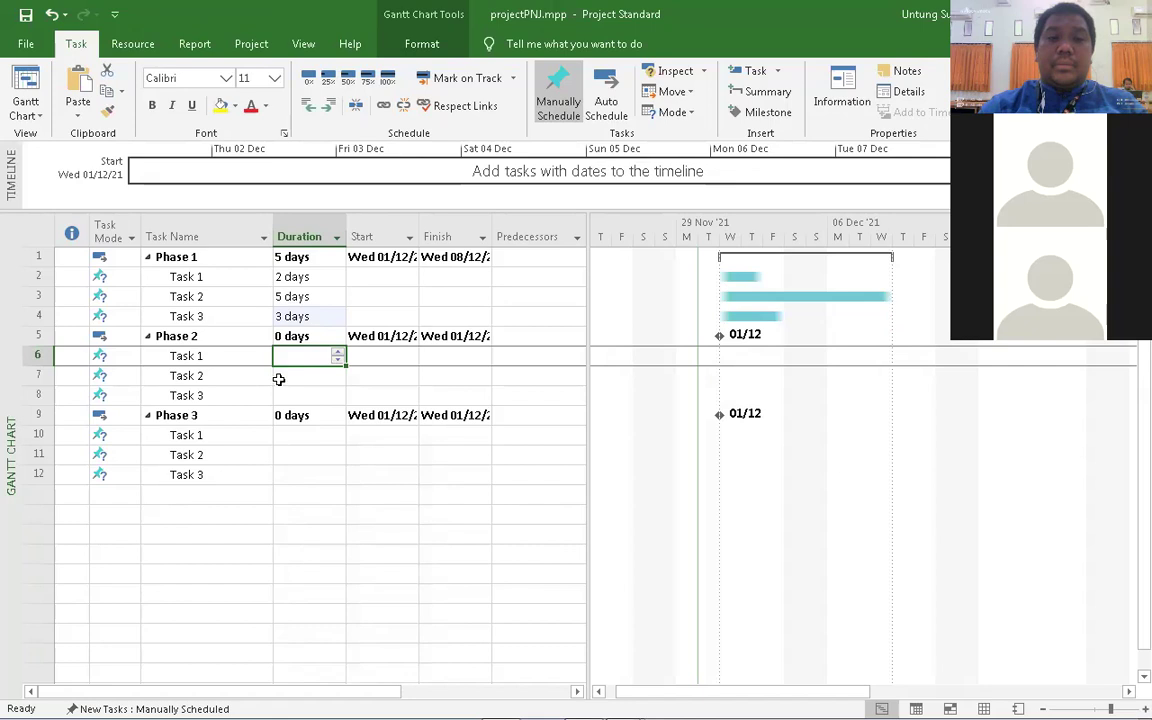
type("2")
key("Return")
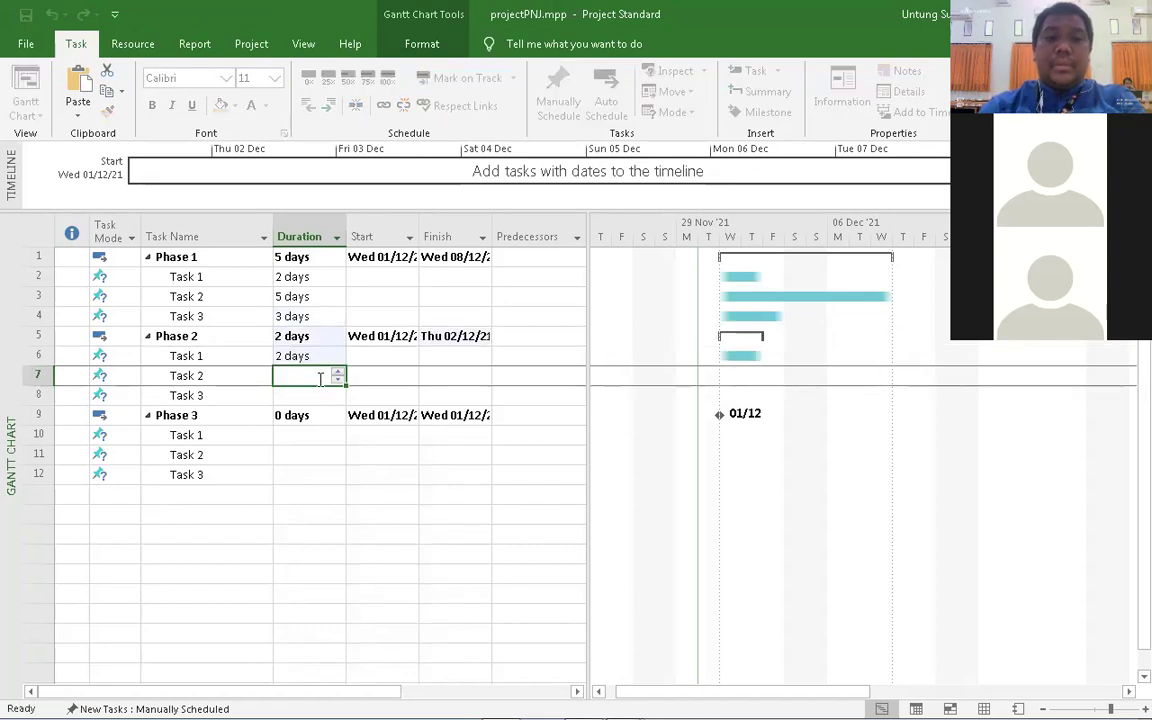
type("3")
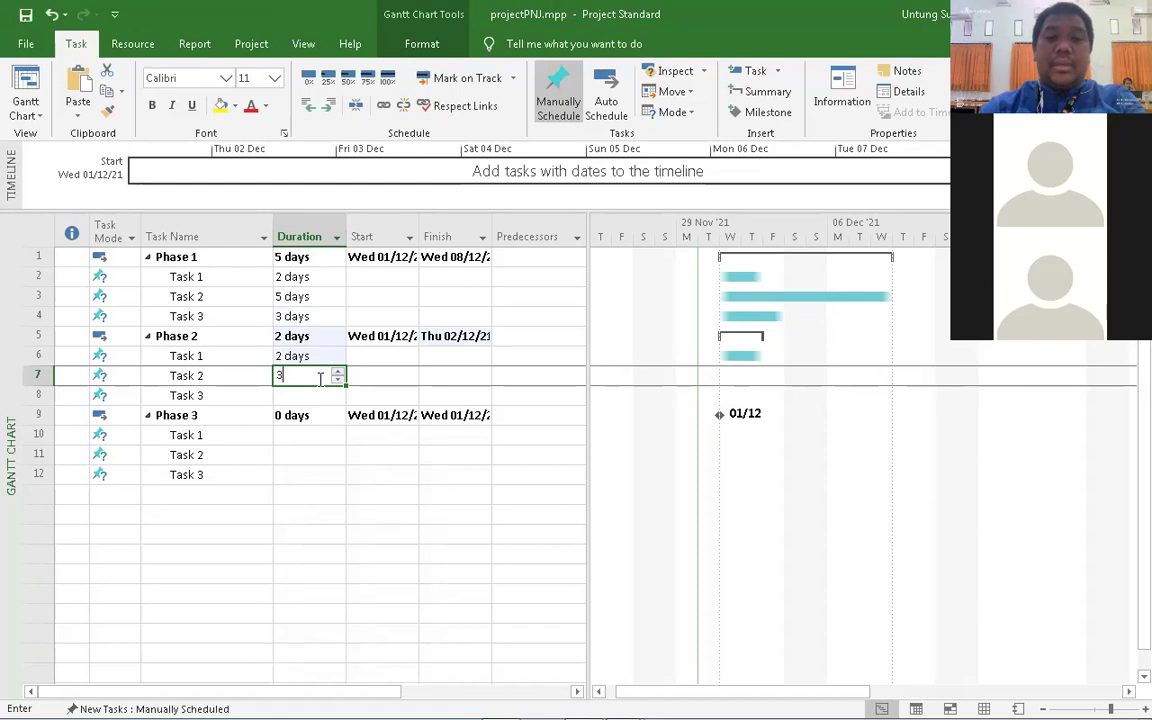
key("Return")
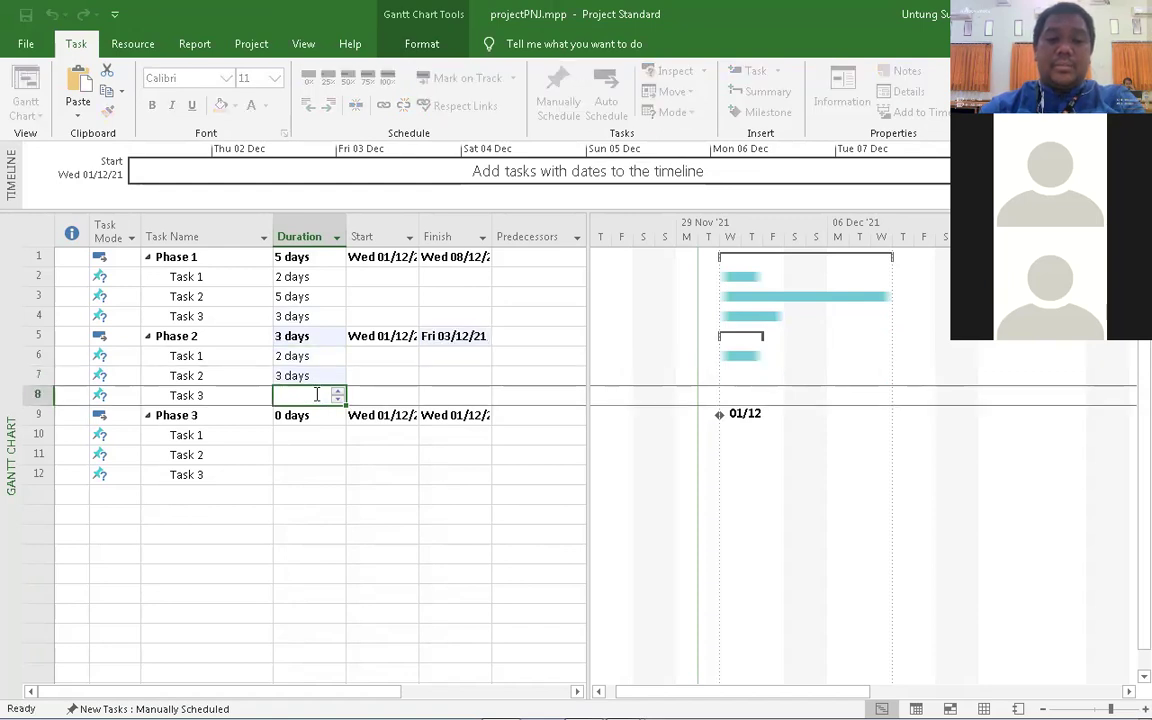
type("4")
key("Return")
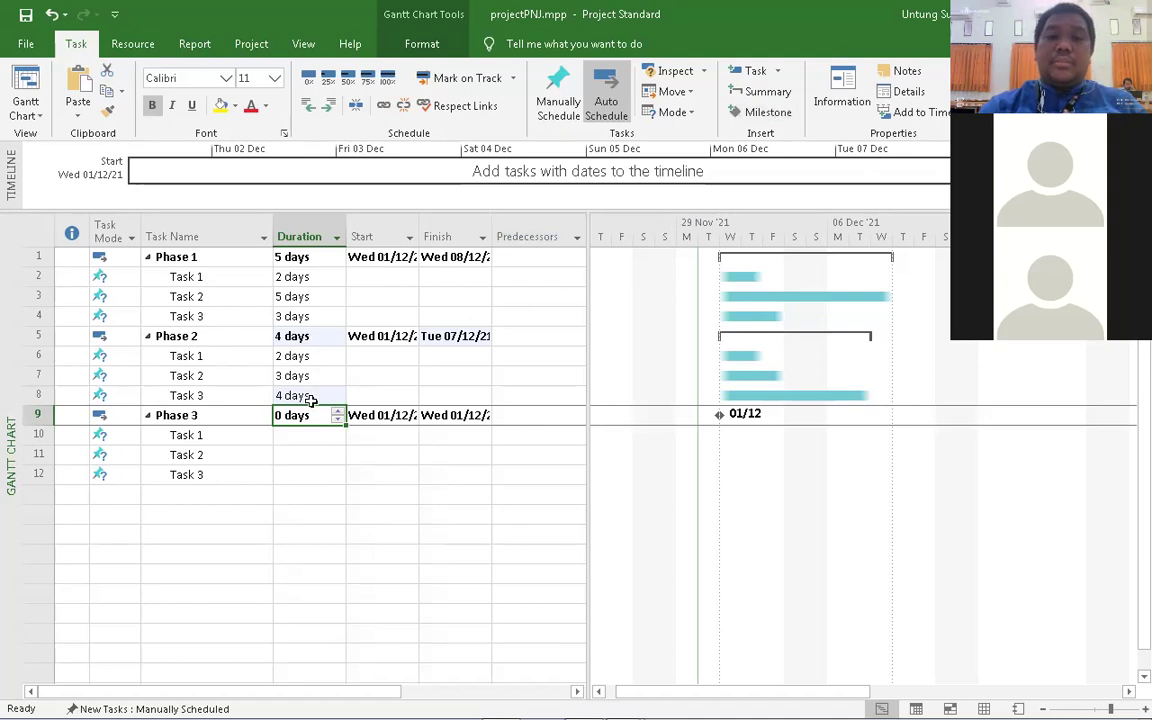
- Set the durations of Phase 3's Task 1, Task 2 and Task 3 to 2, 3 and 5 days
left_click(308, 436)
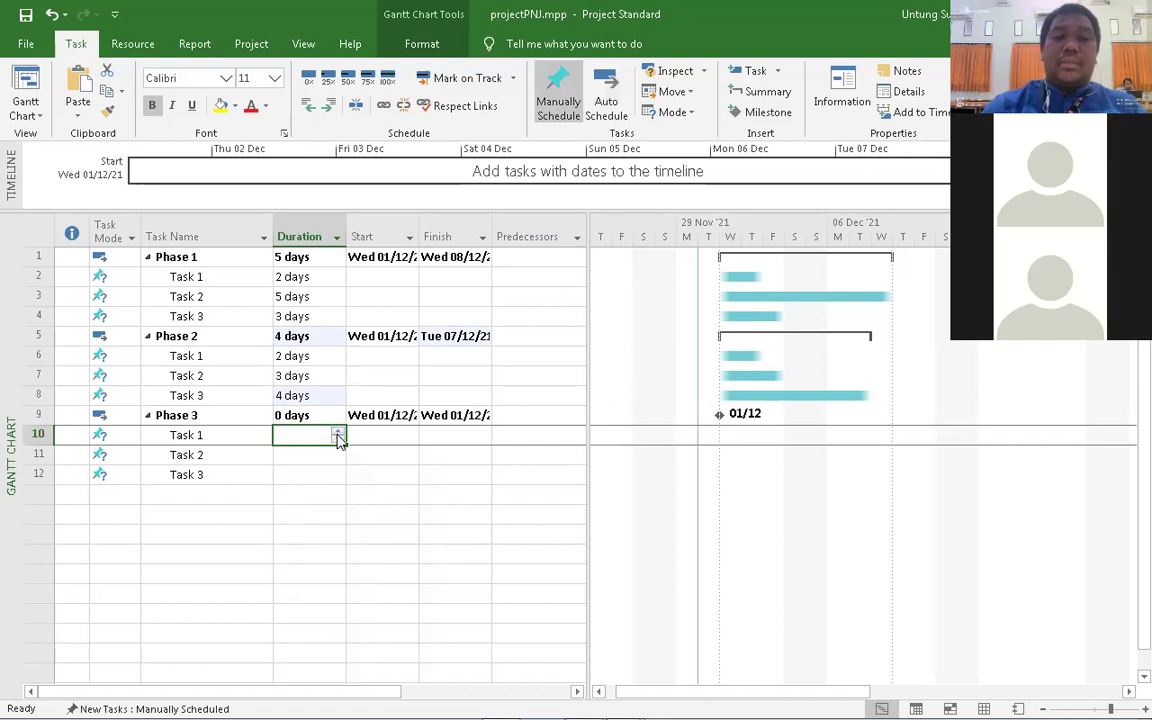
type("2")
left_click(321, 455)
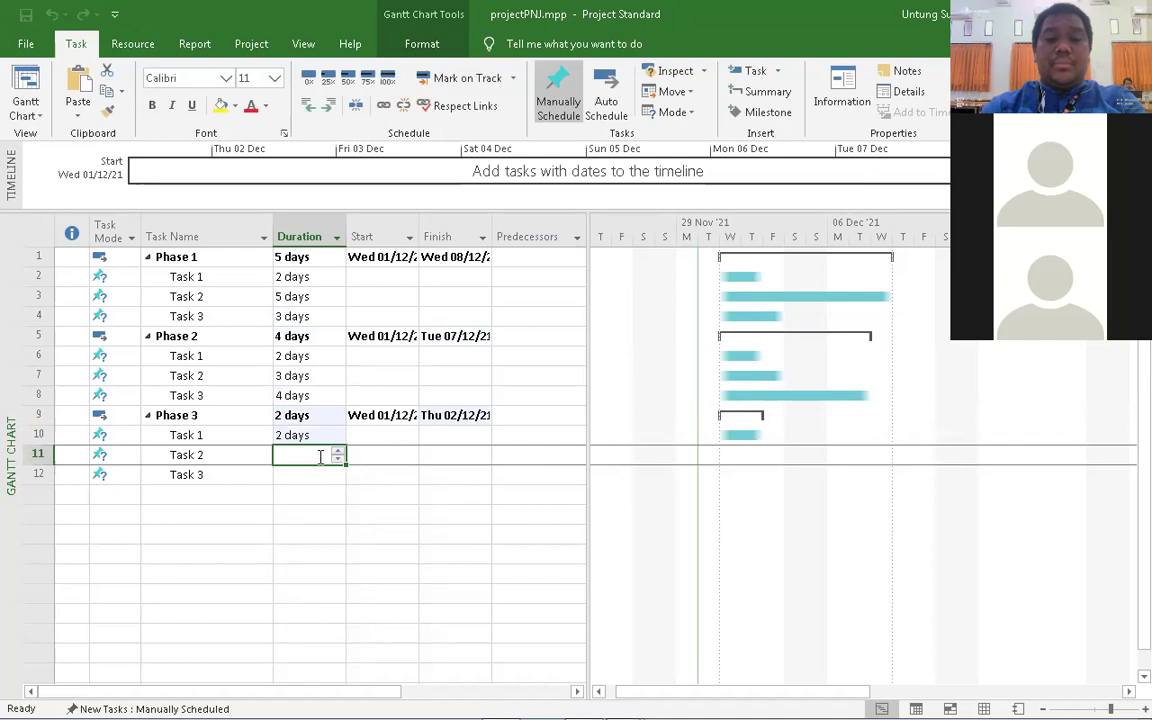
type("3")
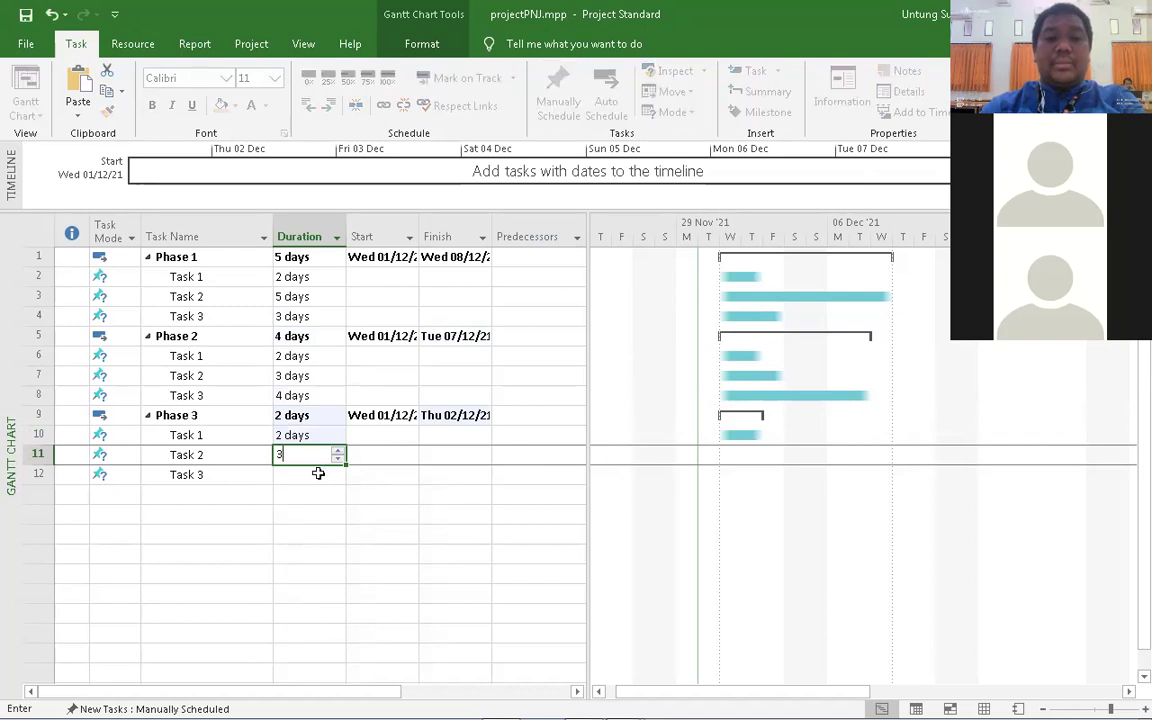
left_click(319, 474)
type("5")
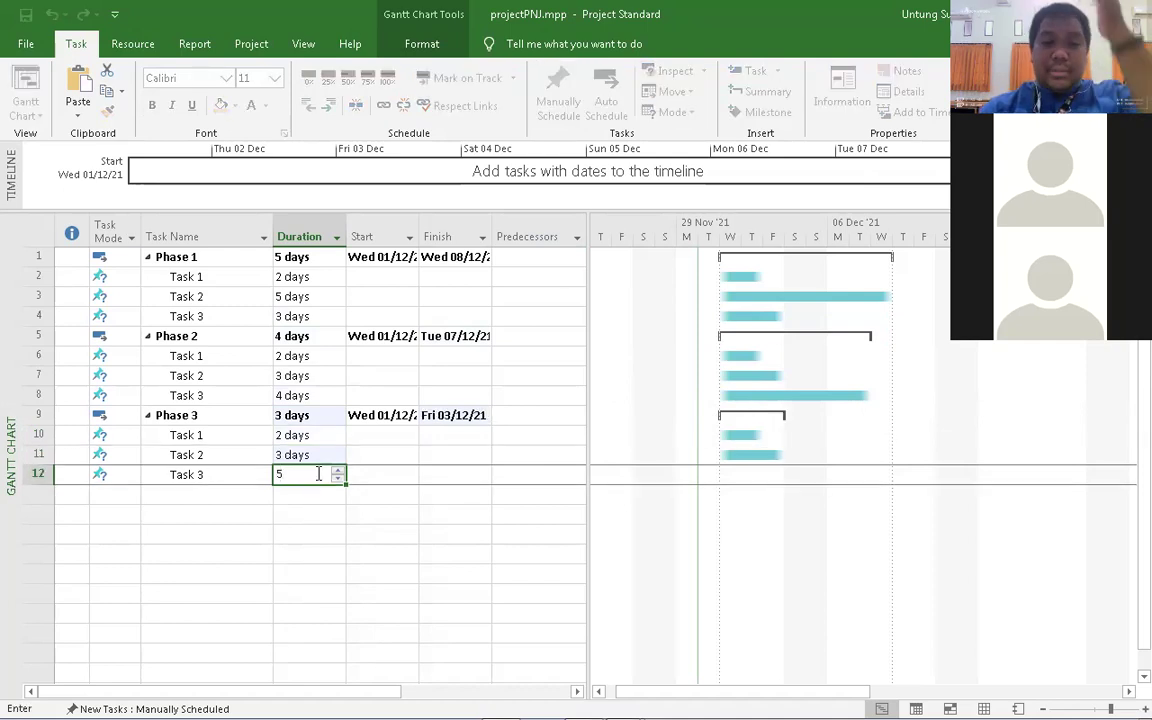
left_click(374, 473)
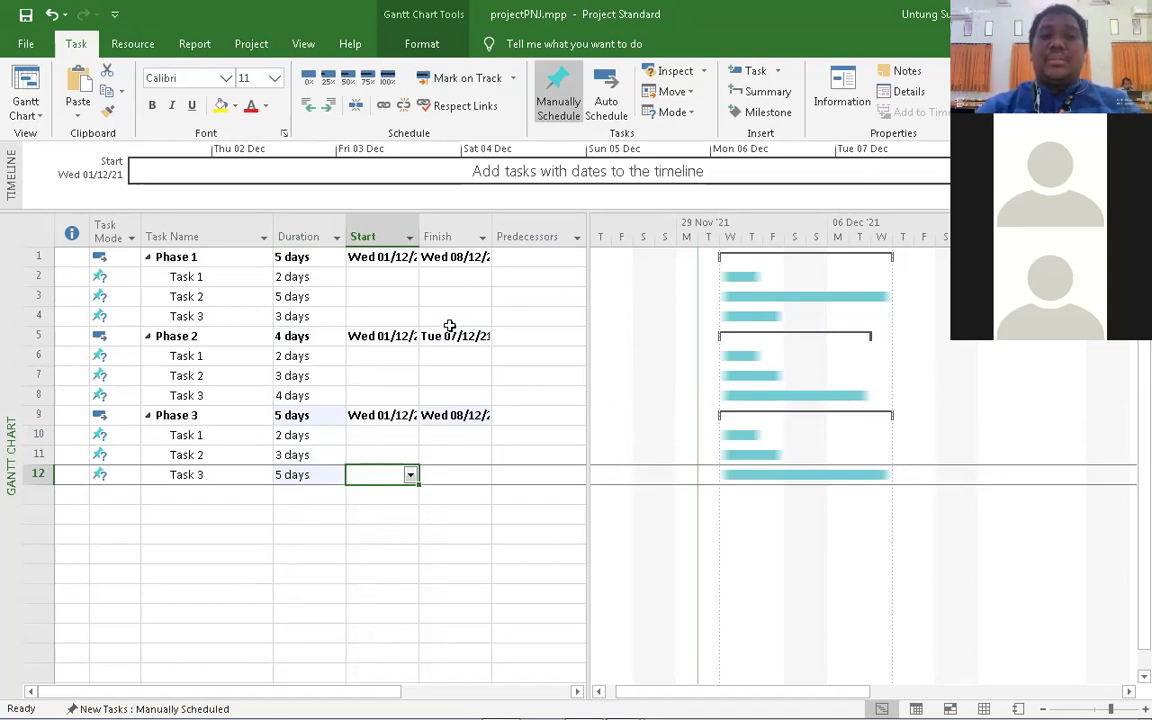
- Make Task 1 in row 2 the predecessor of Task 2 in row 3, within Phase 1
left_click(520, 277)
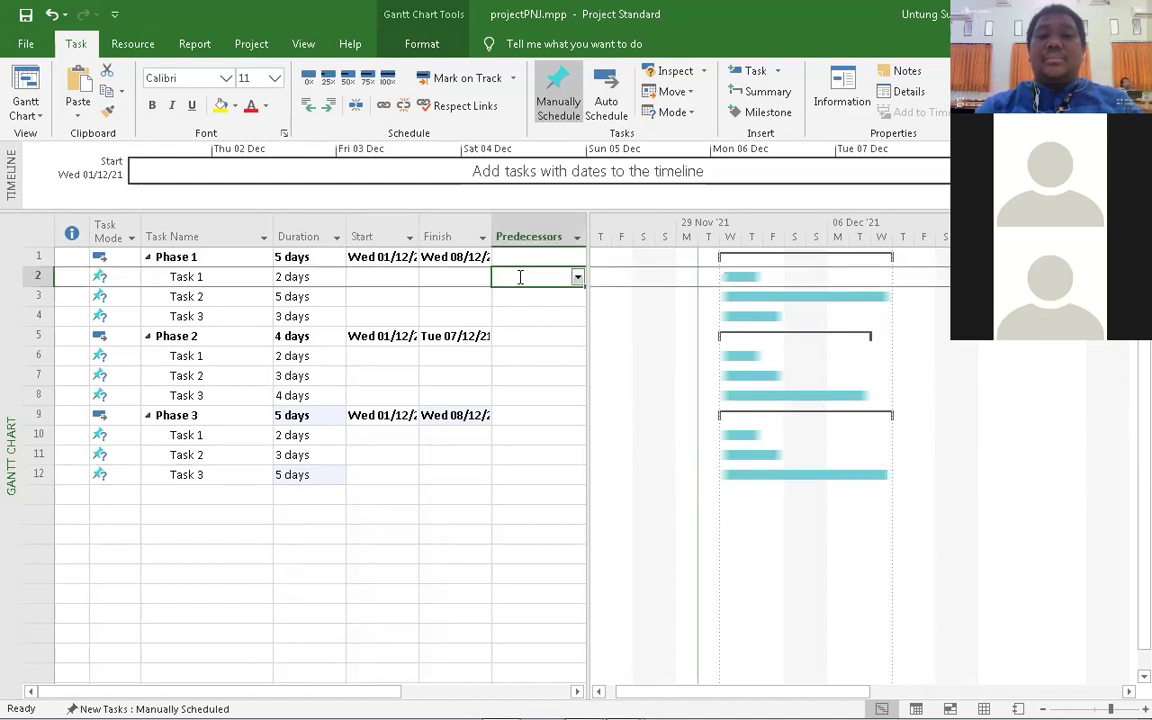
left_click(520, 297)
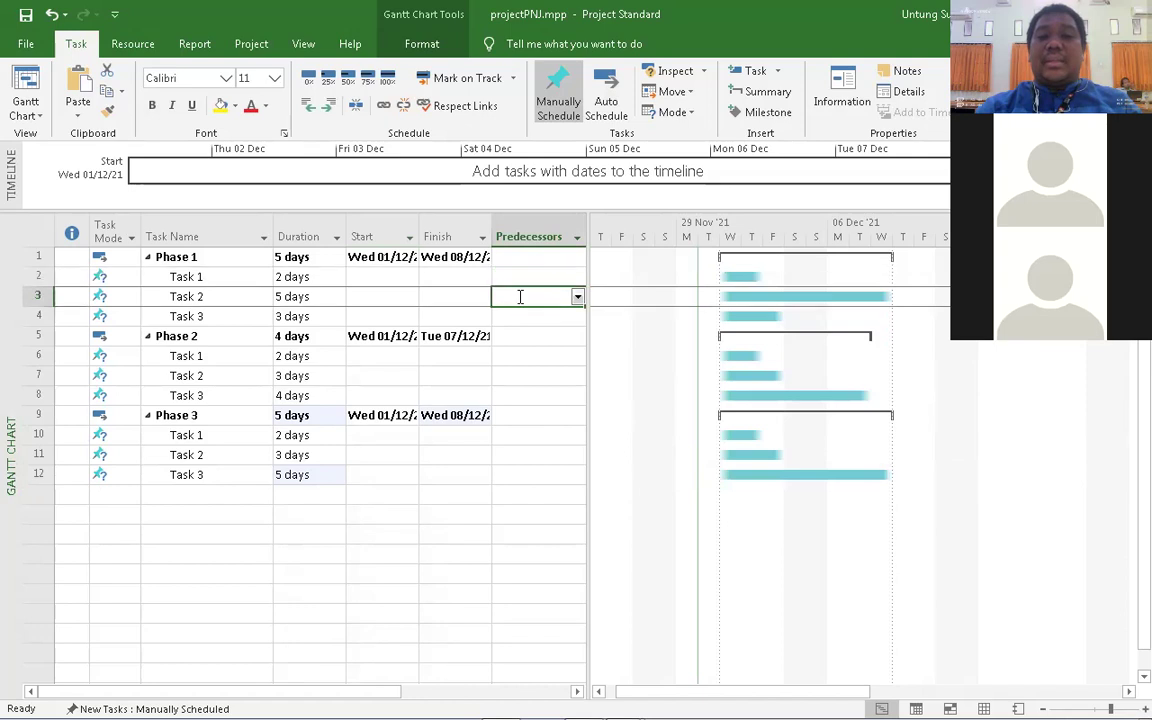
left_click(578, 298)
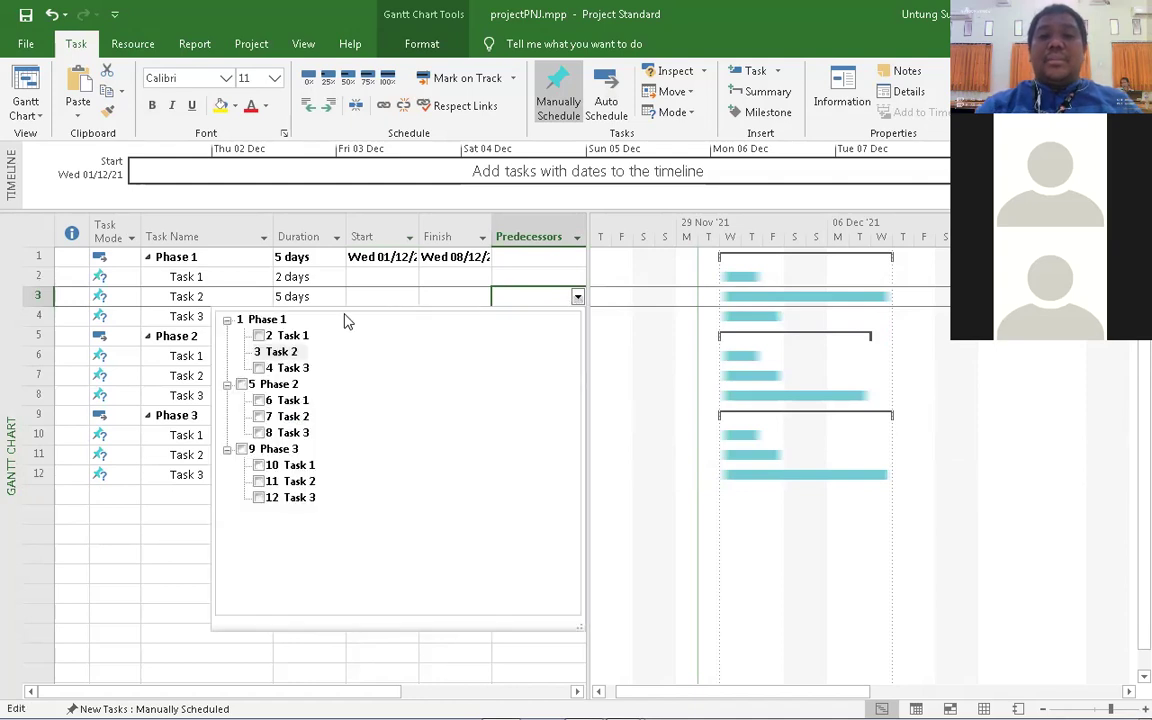
left_click(259, 336)
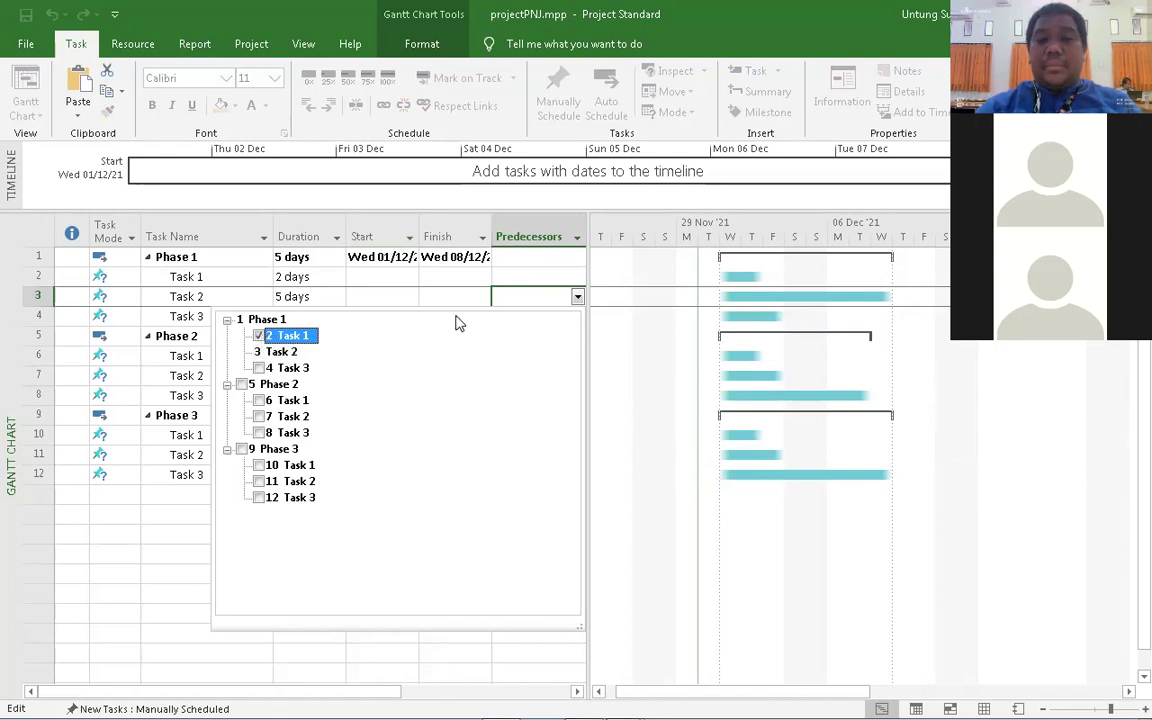
left_click(525, 297)
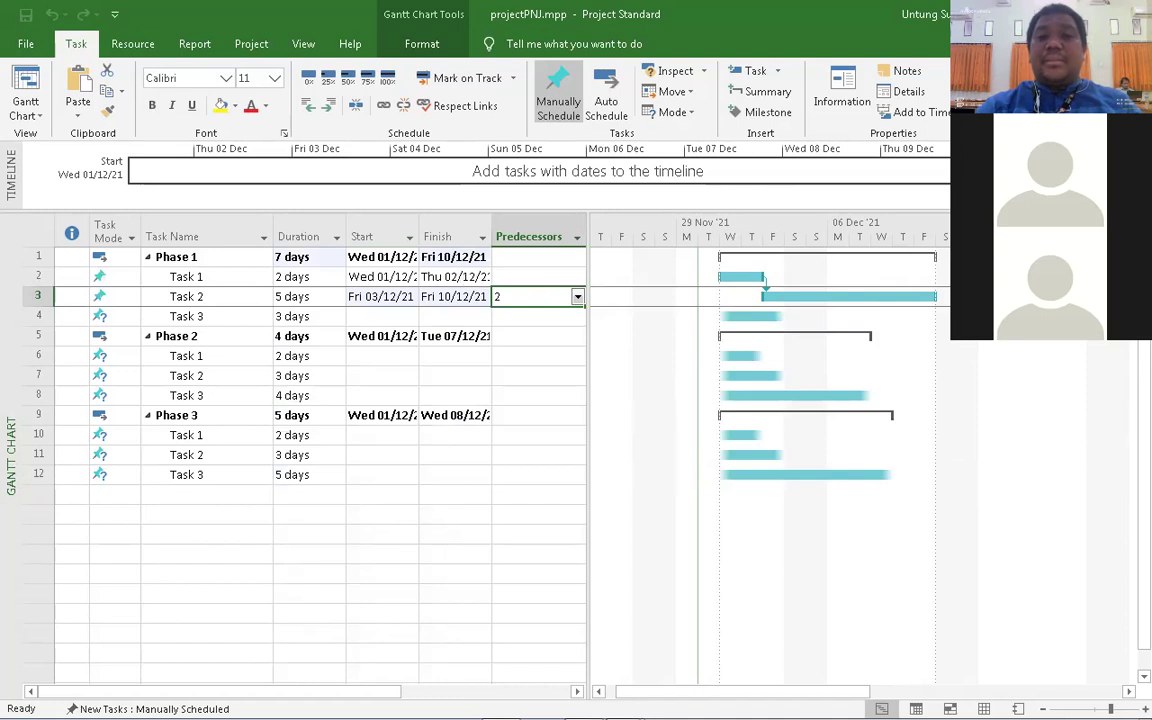
- Make Task 1 in row 2 the predecessor of Task 3 in row 4, within Phase 1
left_click(554, 318)
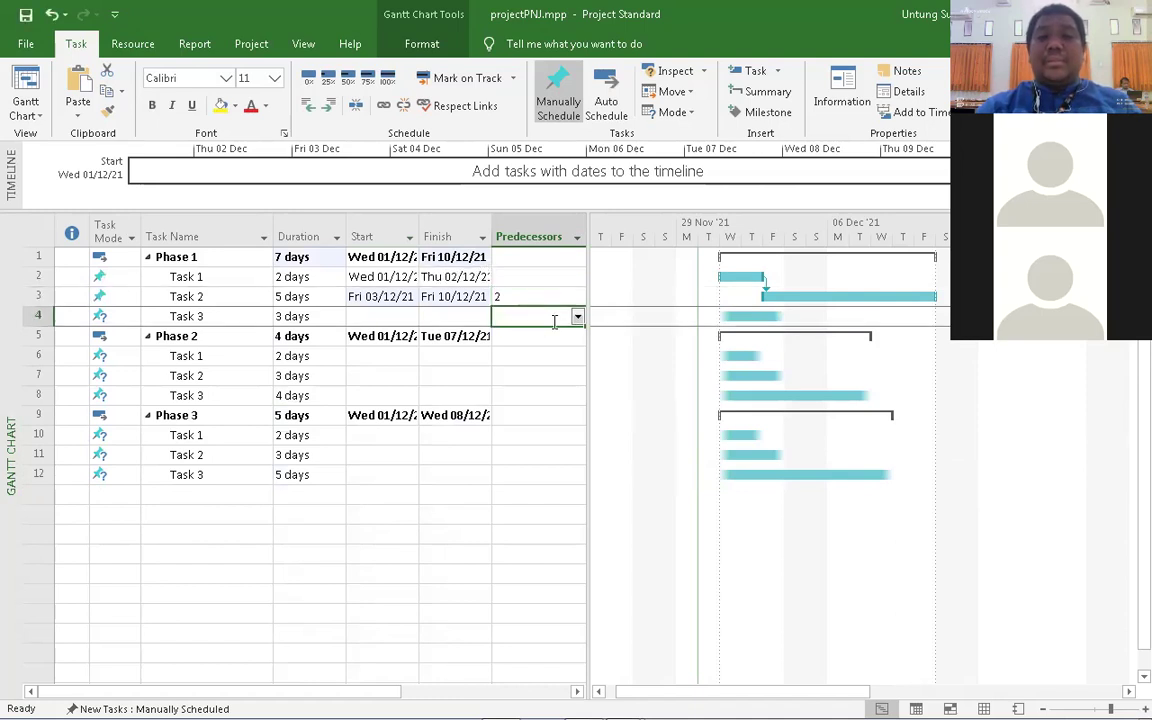
left_click(492, 374)
left_click(529, 317)
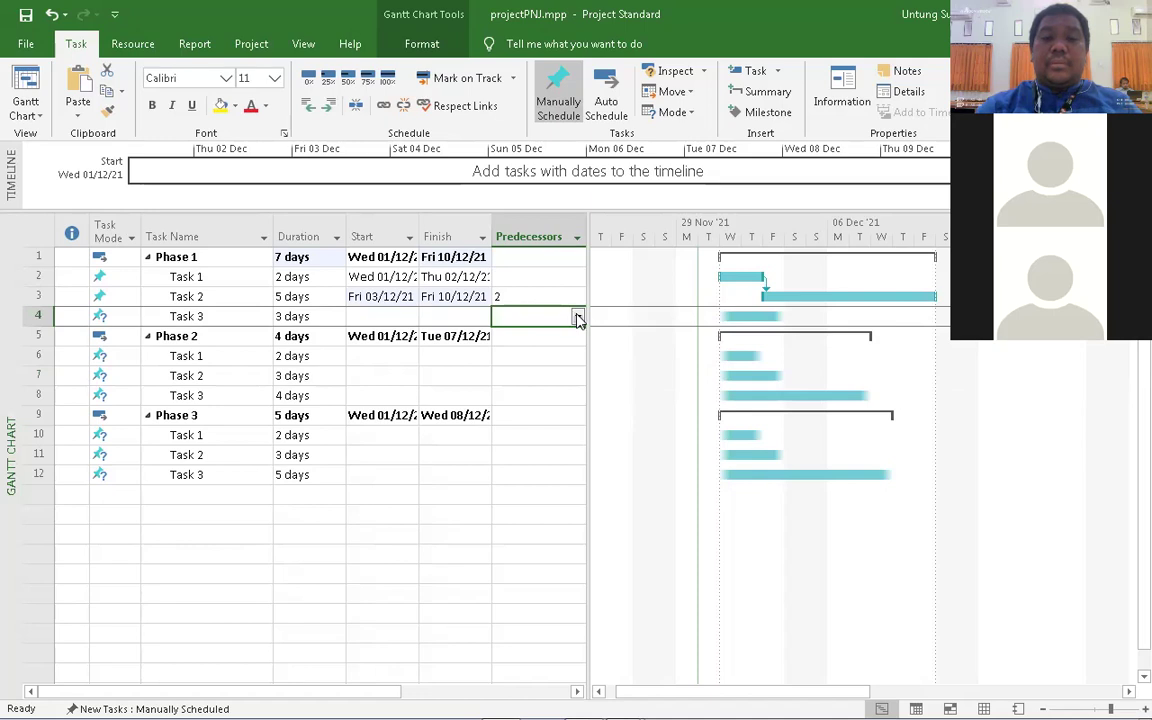
left_click(578, 318)
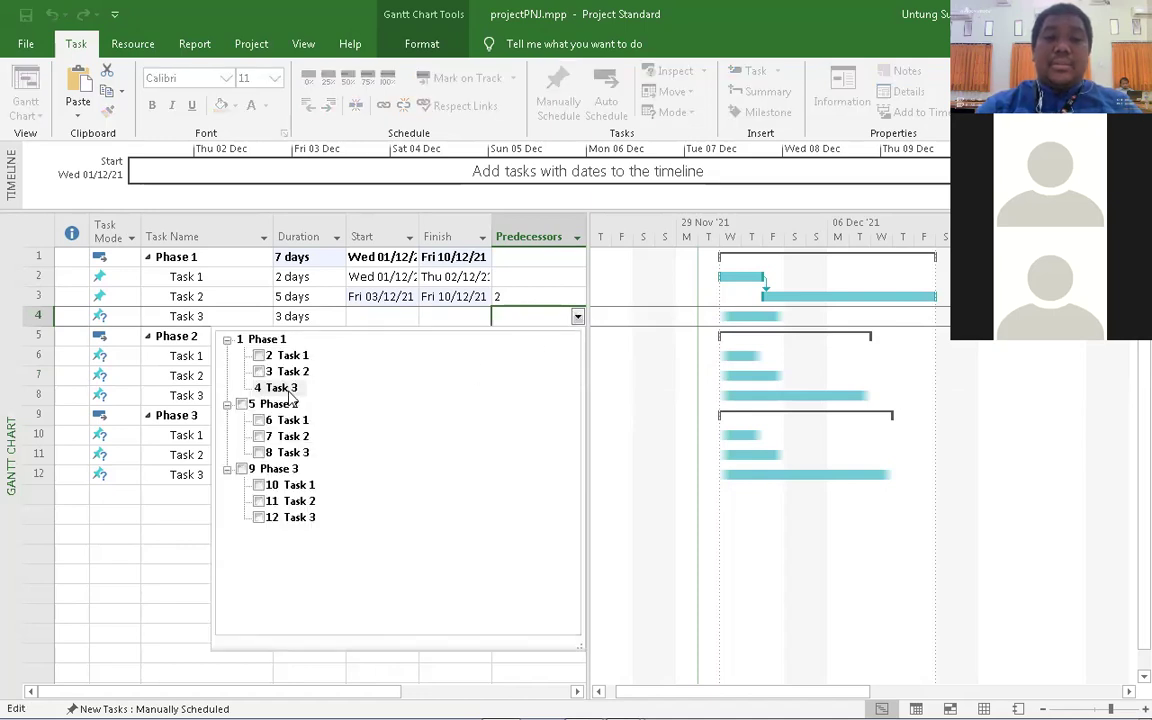
left_click(259, 356)
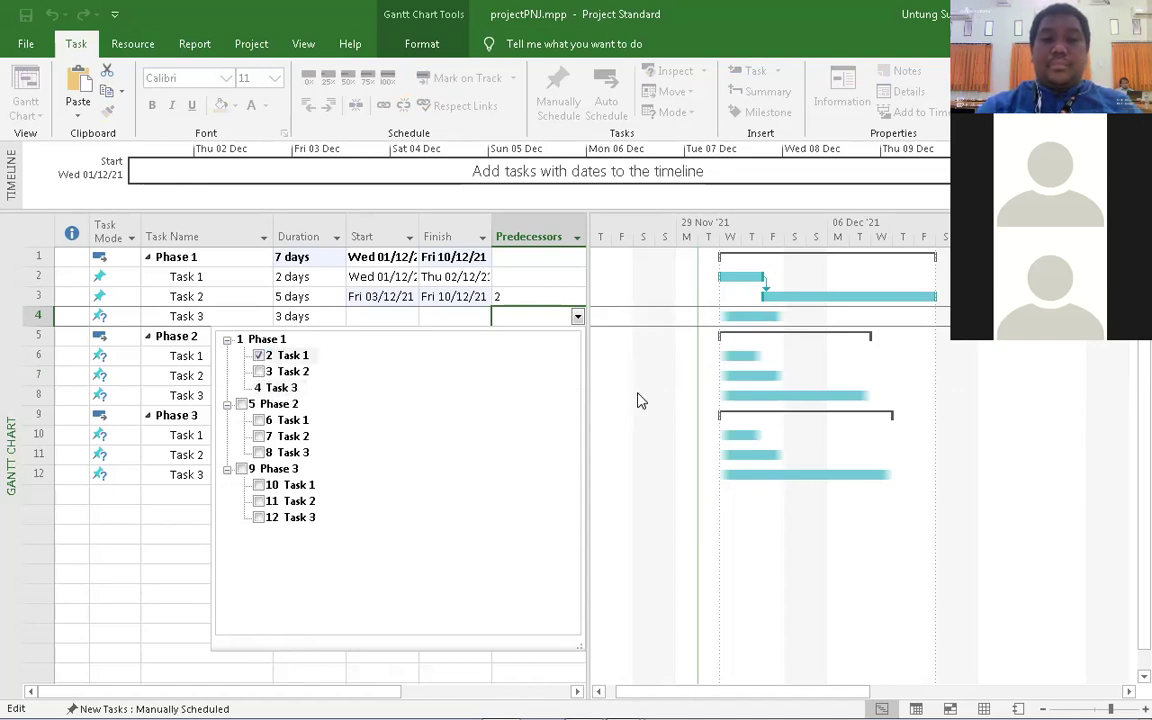
left_click(559, 326)
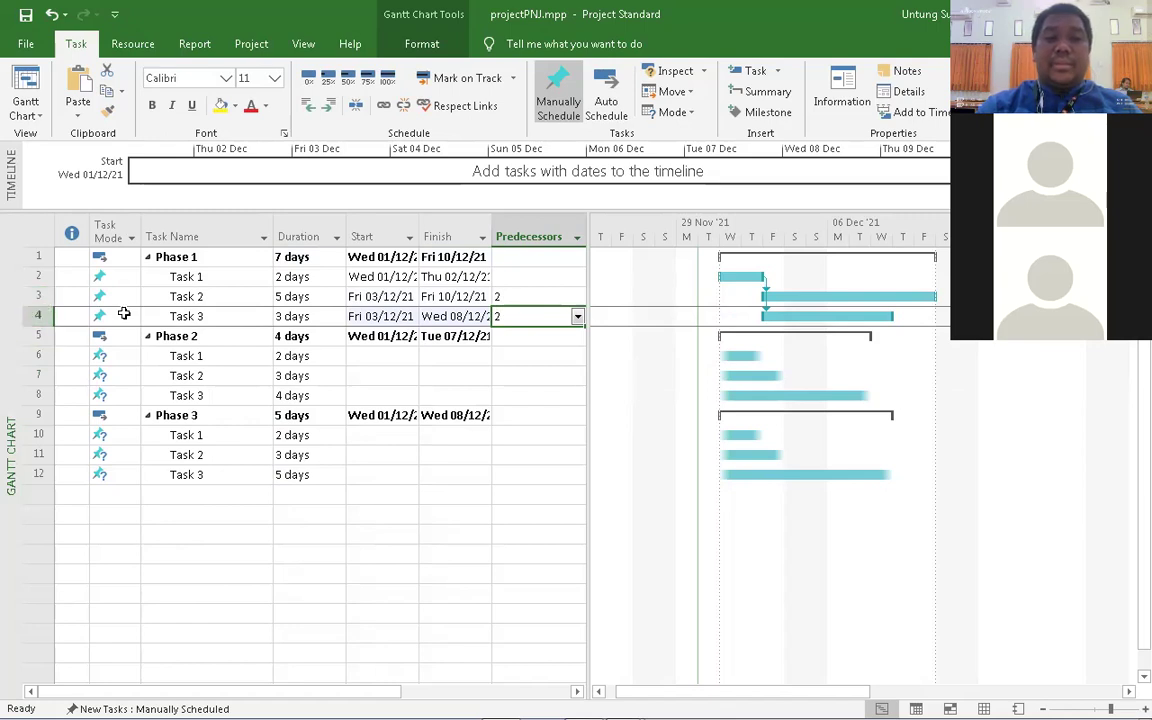
- Change the predecessor of Phase 1's Task 3 in row 4 to Task 2 in row 3
left_click(580, 321)
left_click(578, 317)
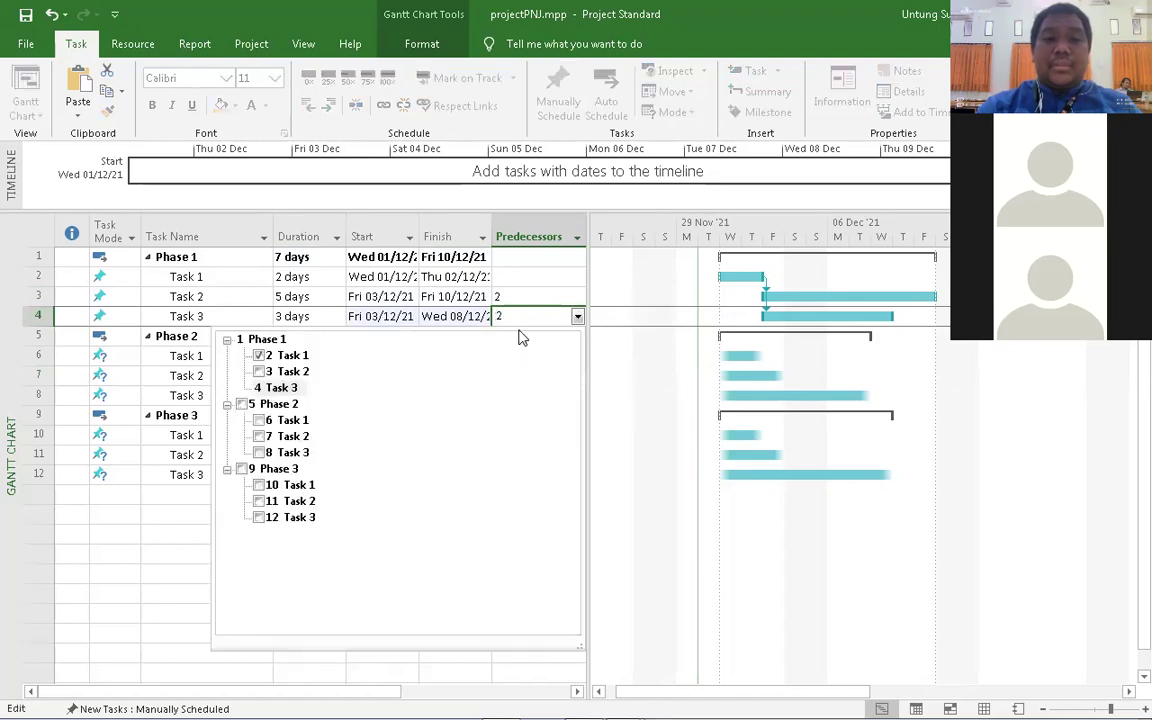
left_click(258, 357)
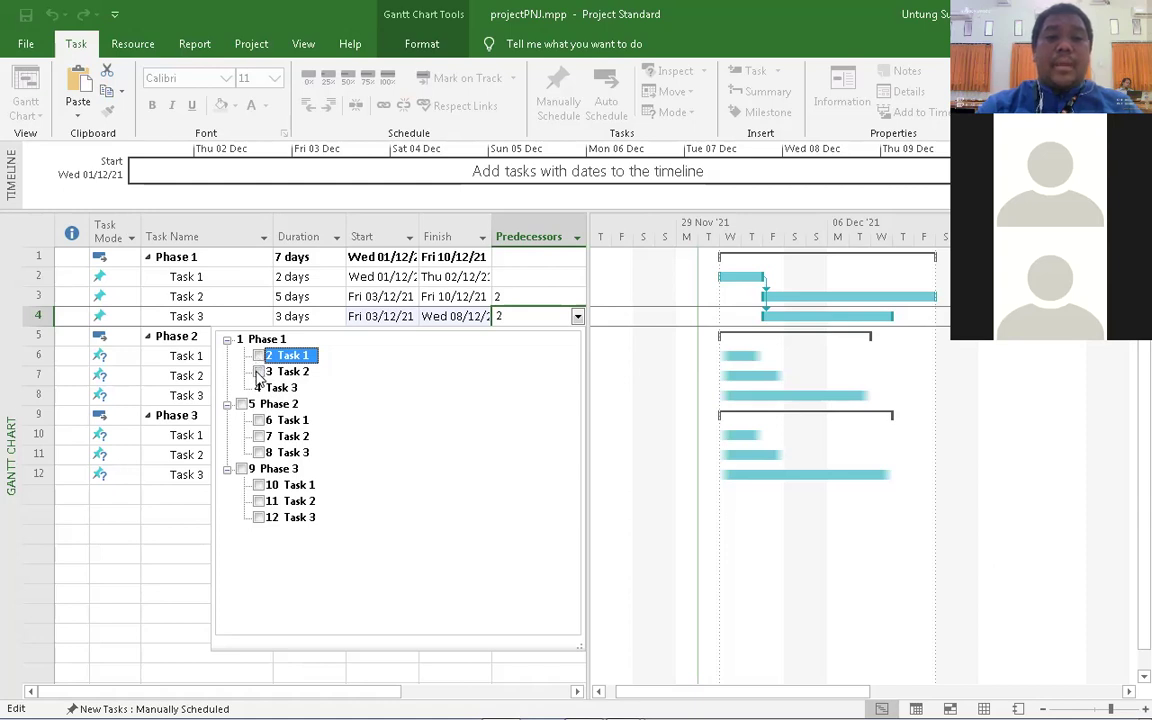
left_click(258, 371)
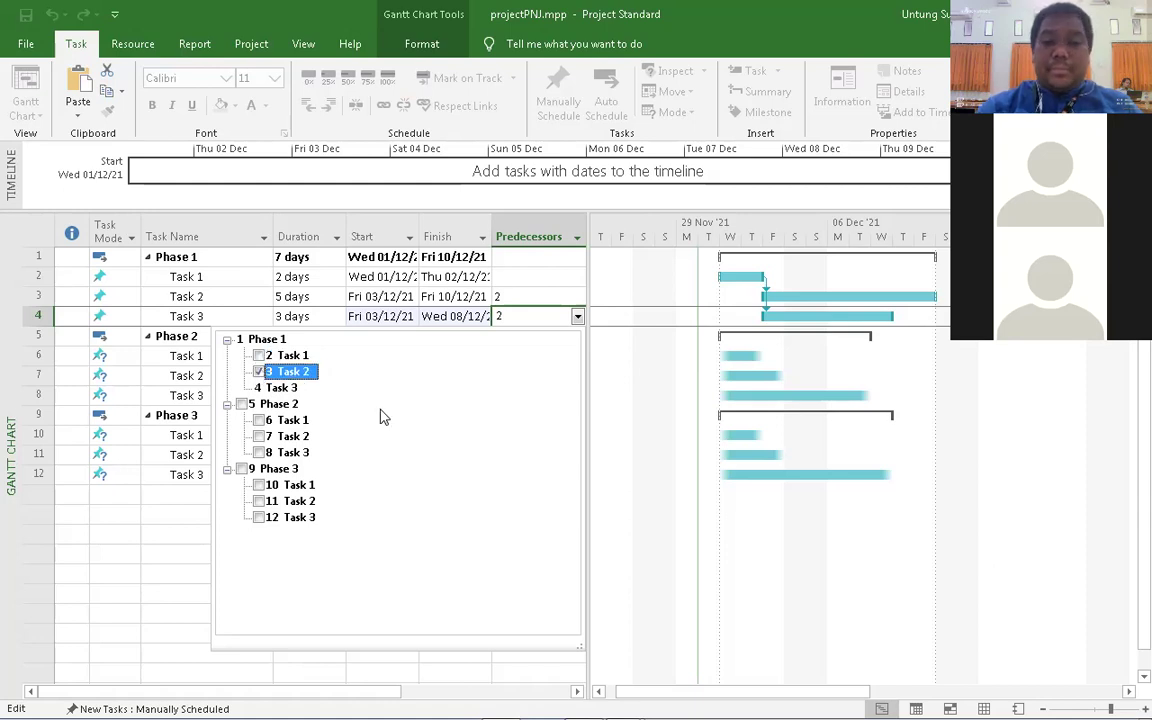
left_click(532, 324)
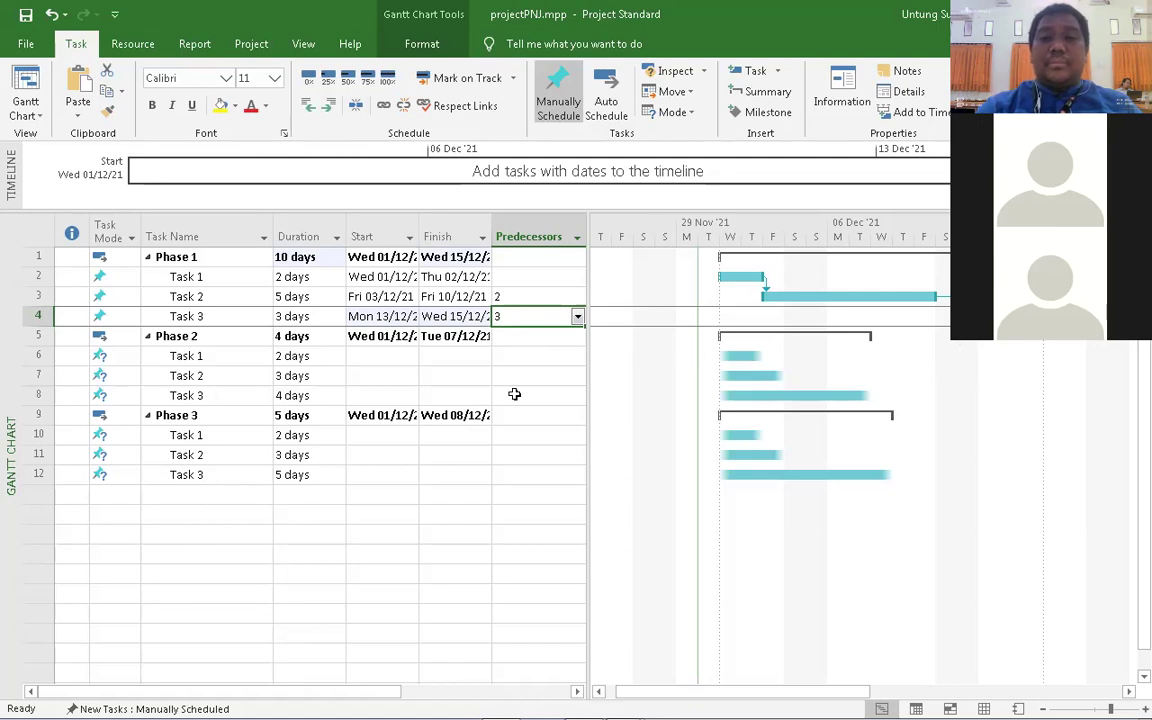
- Make Phase 1's Task 3 in row 4 the predecessor of Phase 2's Task 1 in row 6
left_click(527, 337)
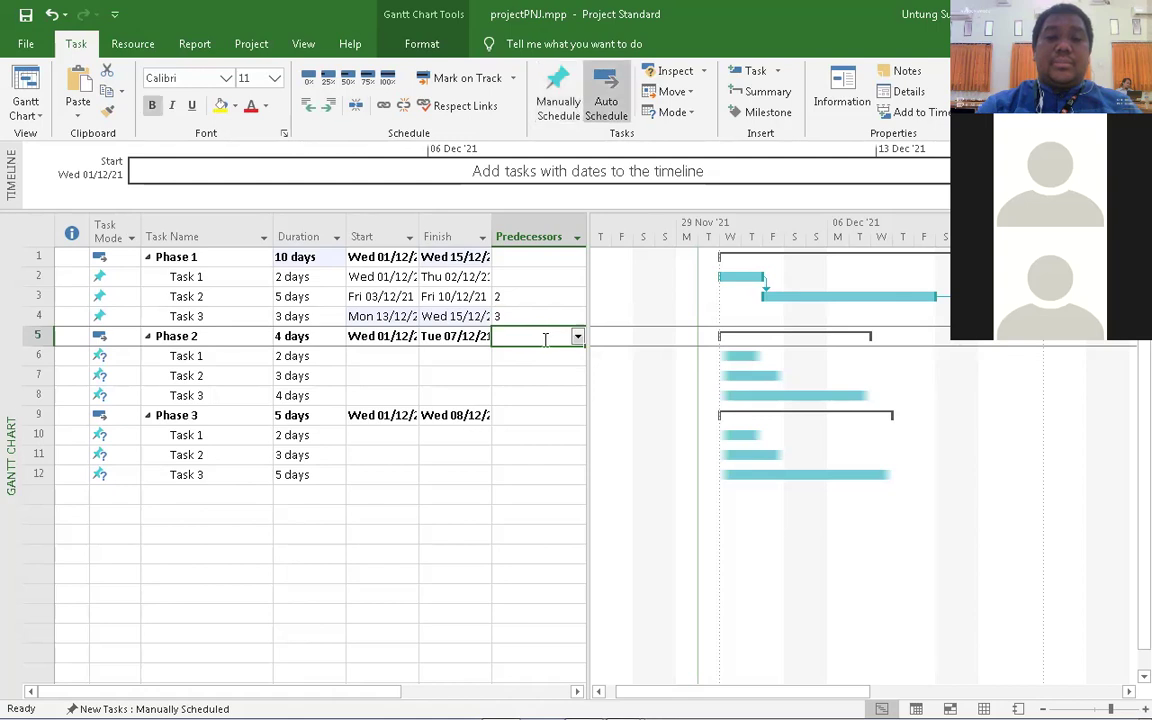
left_click(540, 356)
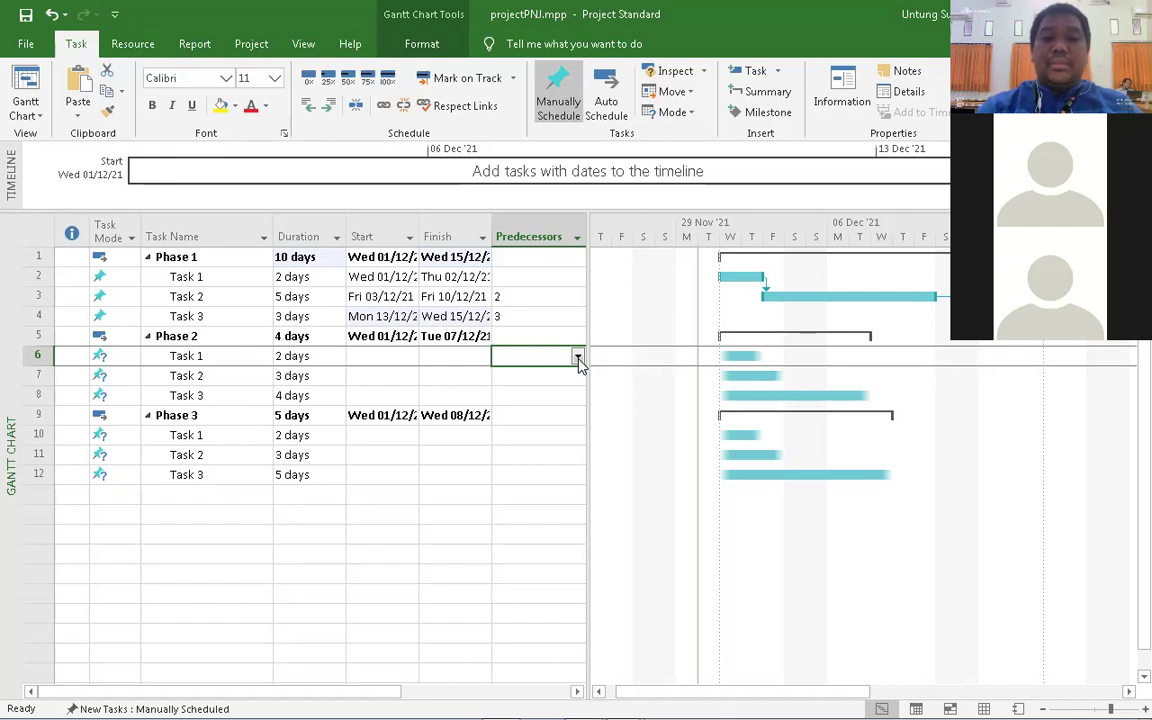
left_click(577, 357)
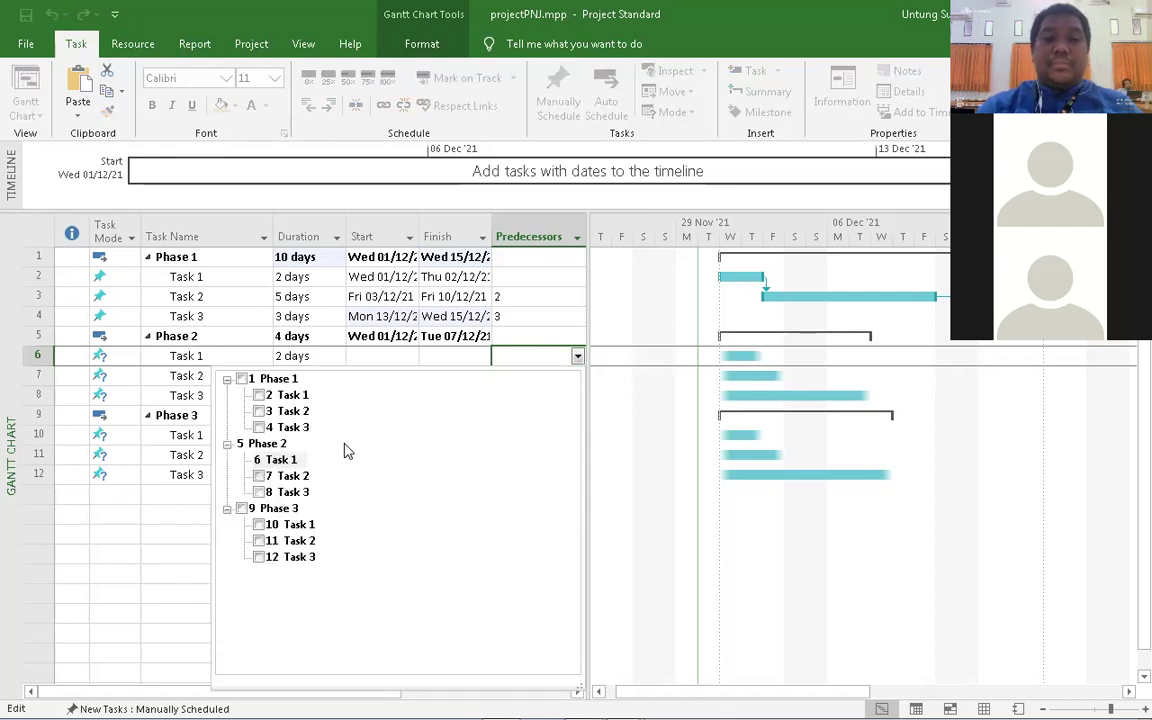
left_click(259, 428)
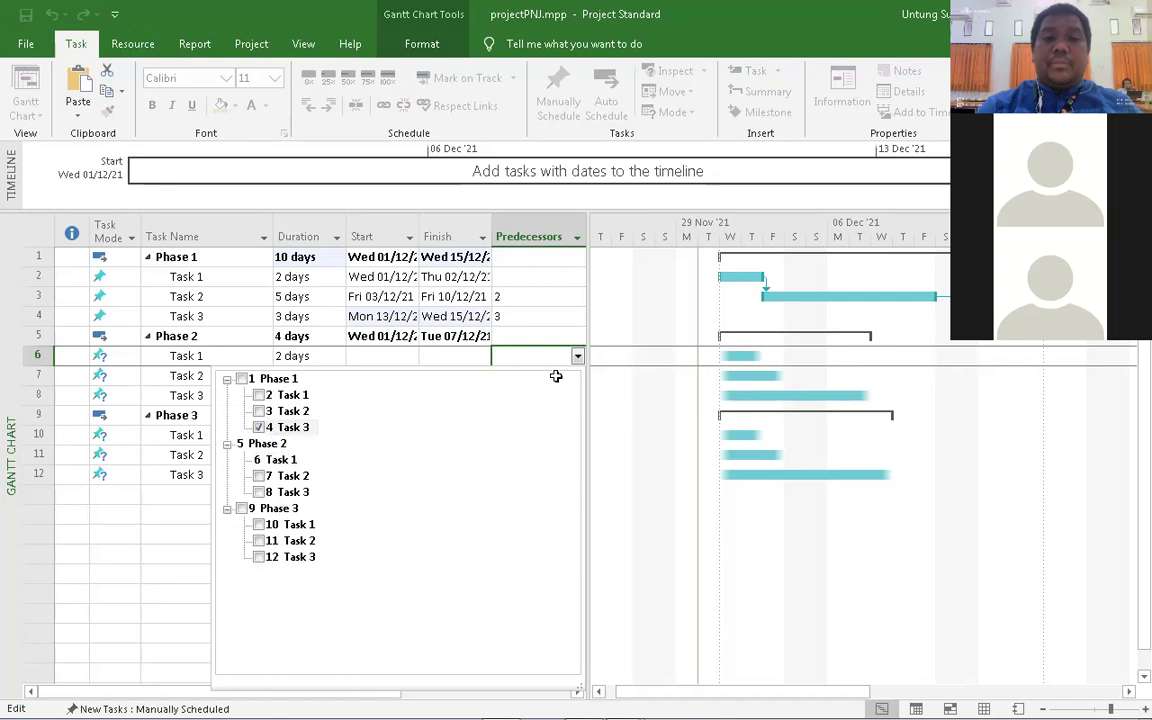
key("Return")
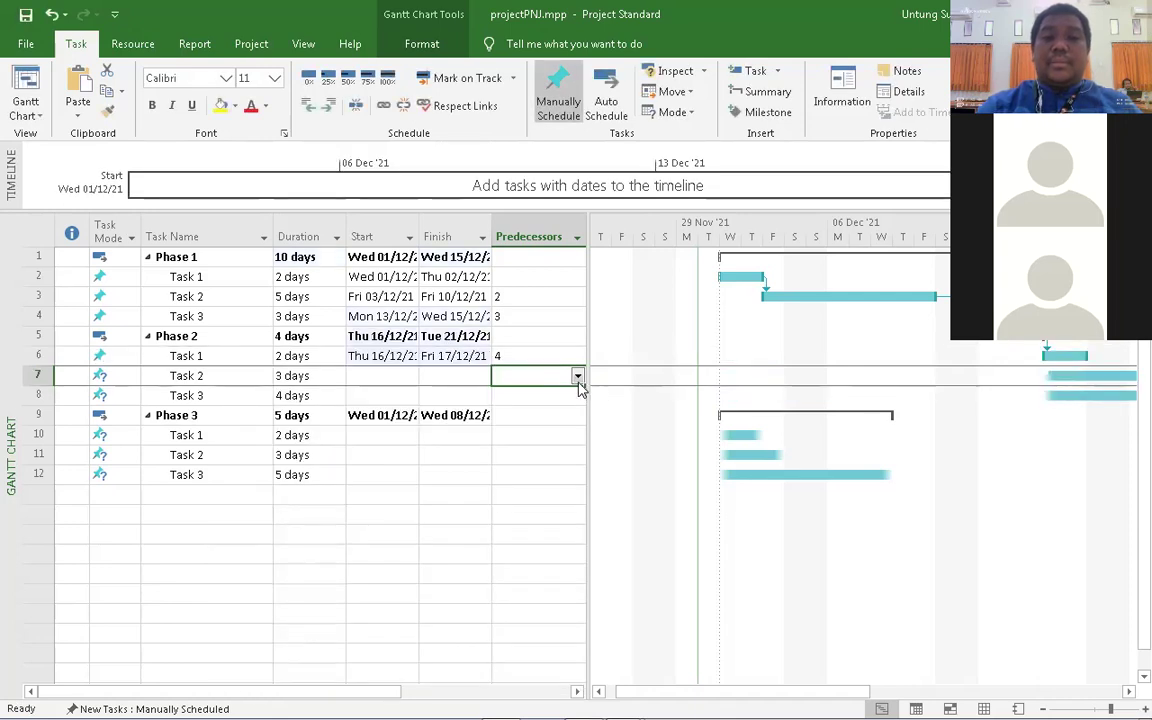
- Make Phase 2's Task 1 in row 6 the predecessor of both Task 2 in row 7 and Task 3 in row 8
left_click(578, 377)
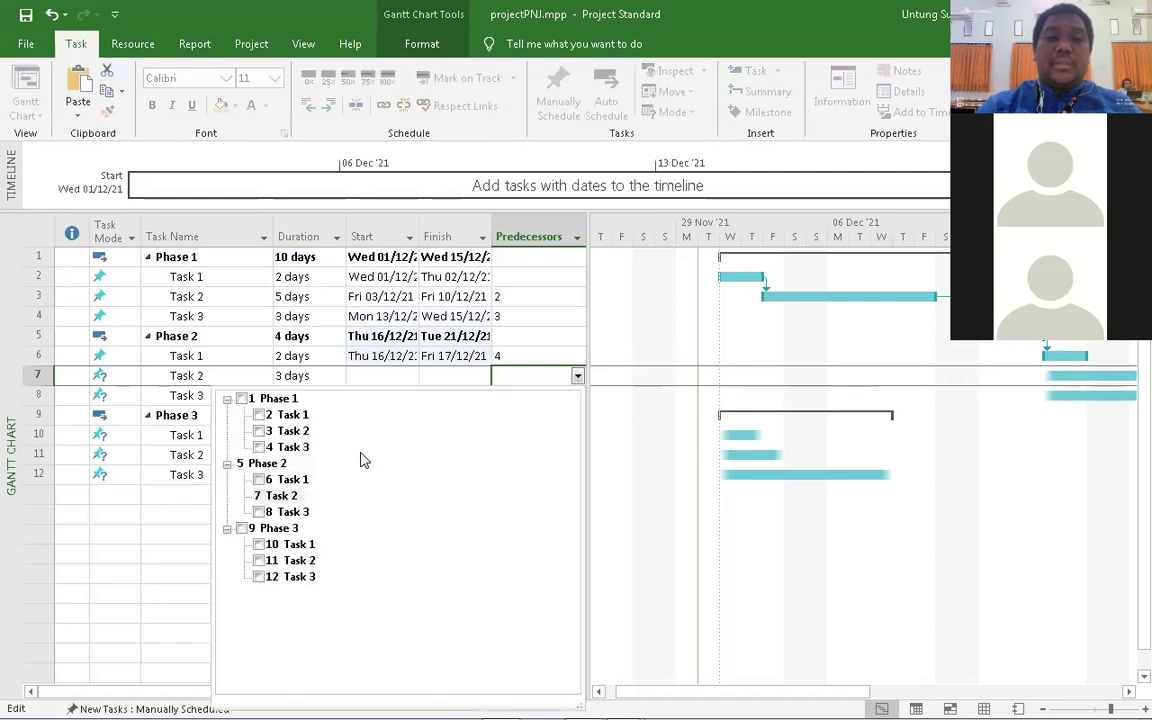
left_click(259, 480)
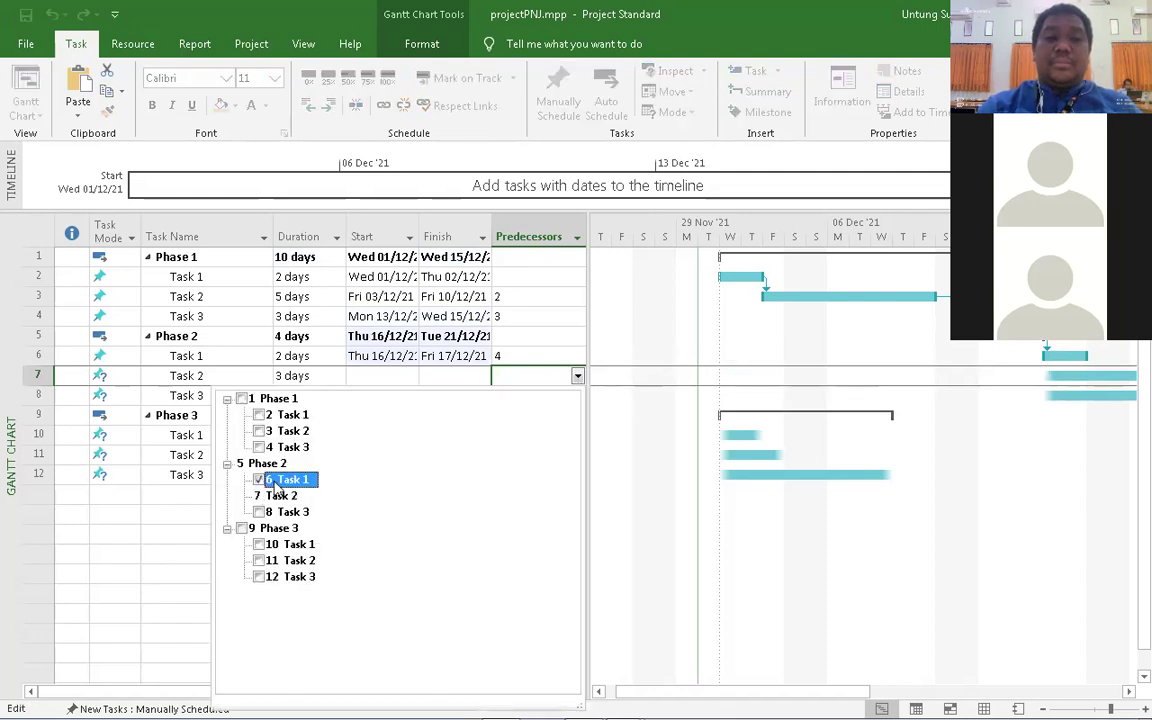
left_click(518, 376)
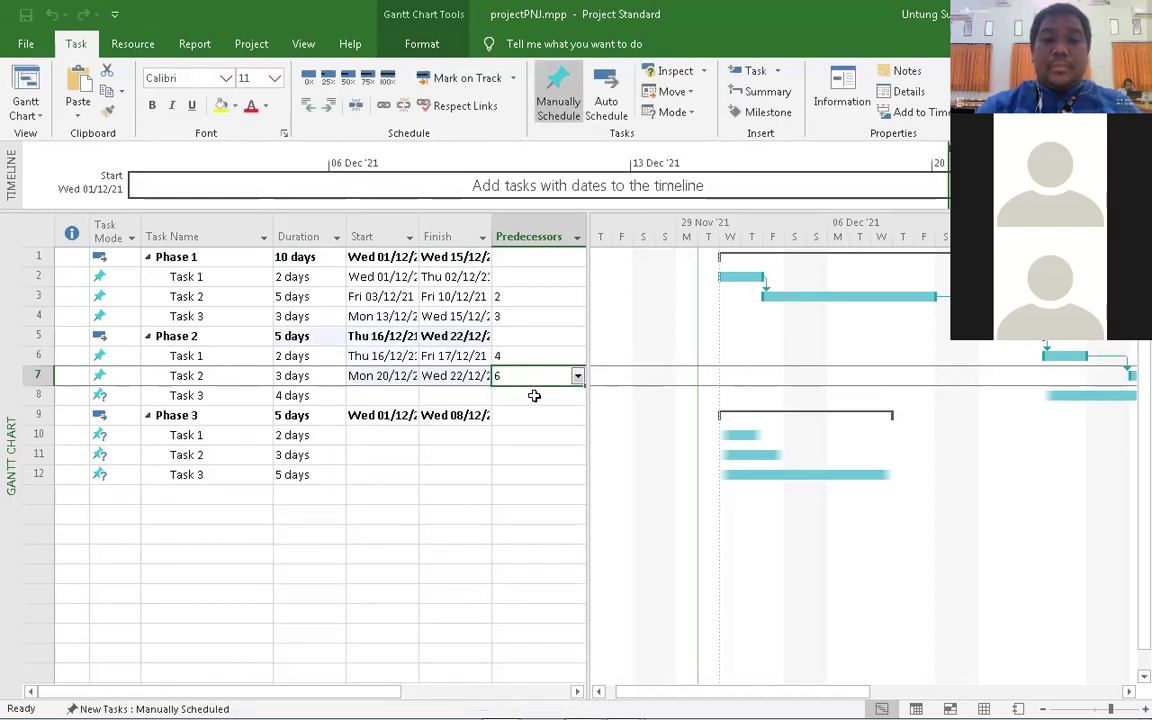
left_click(534, 396)
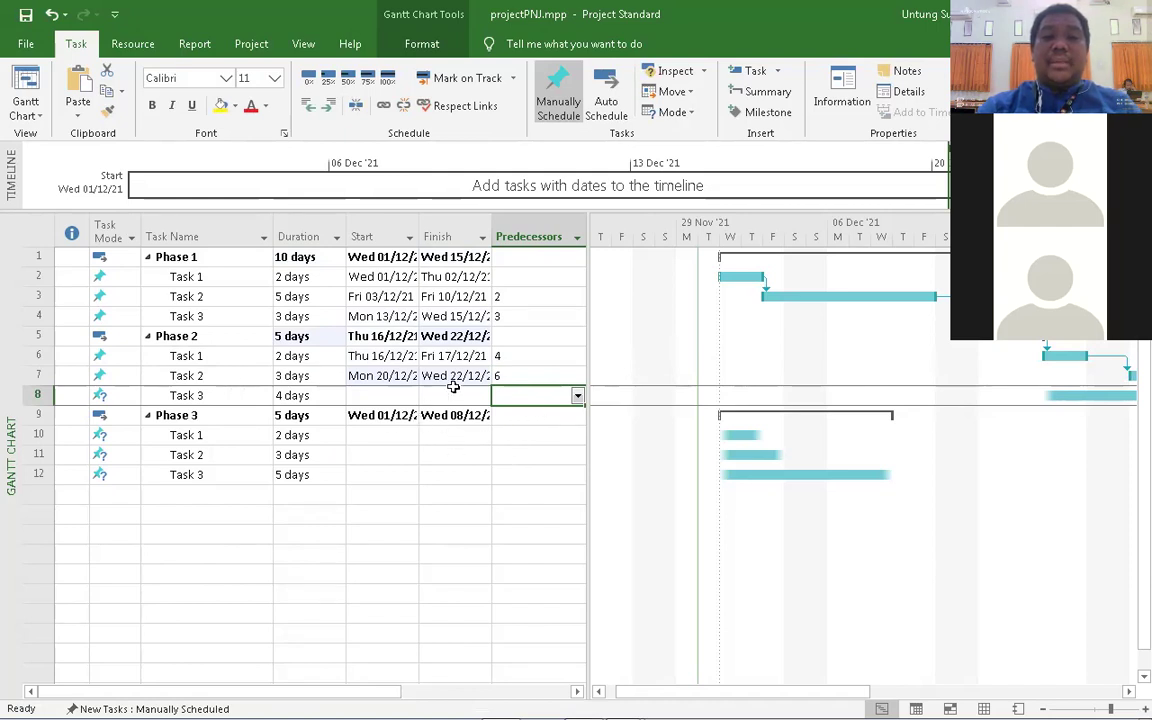
left_click(577, 397)
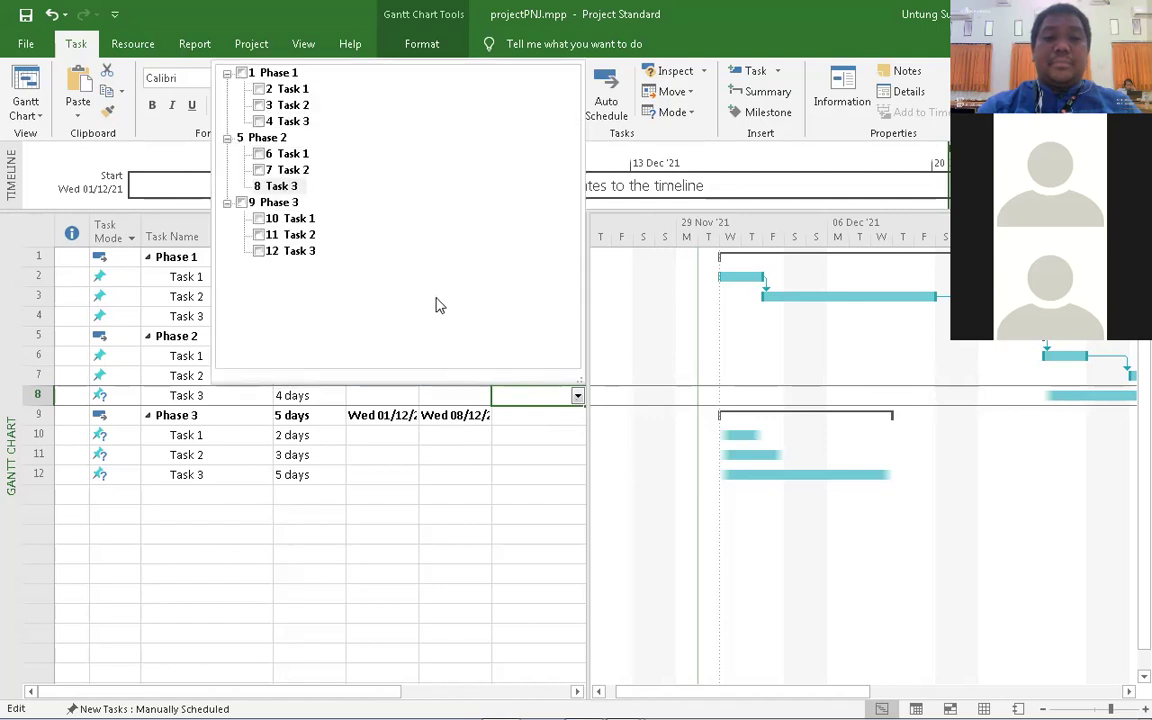
left_click(259, 153)
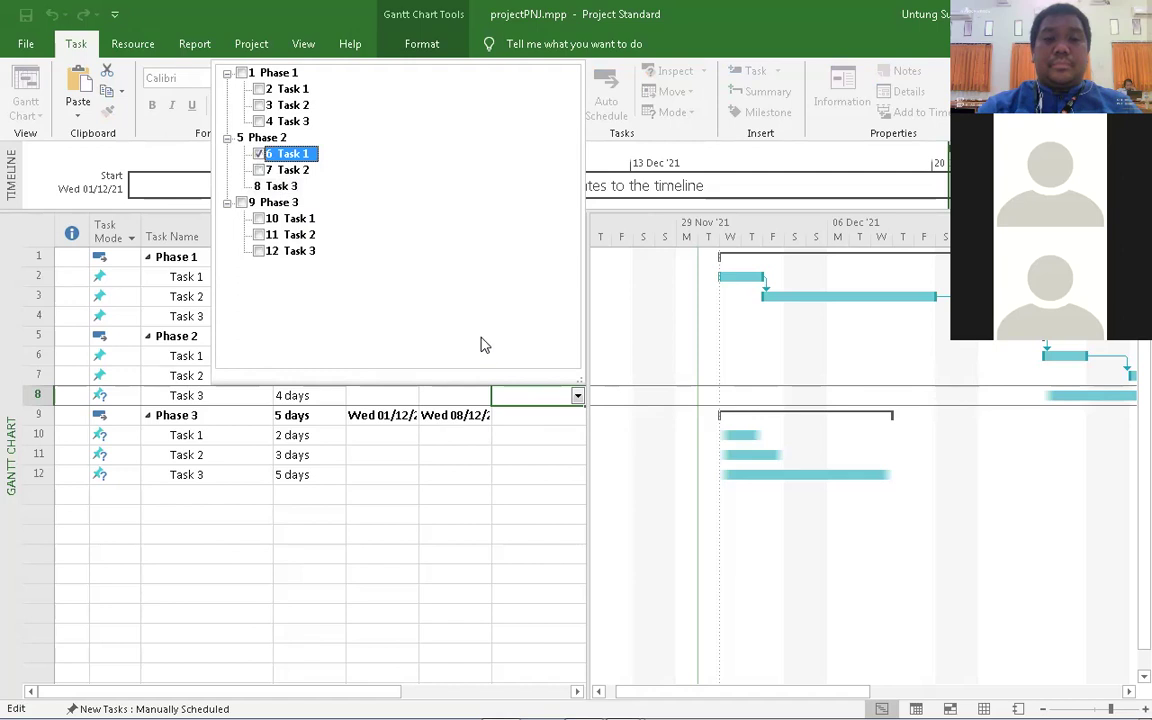
left_click(541, 395)
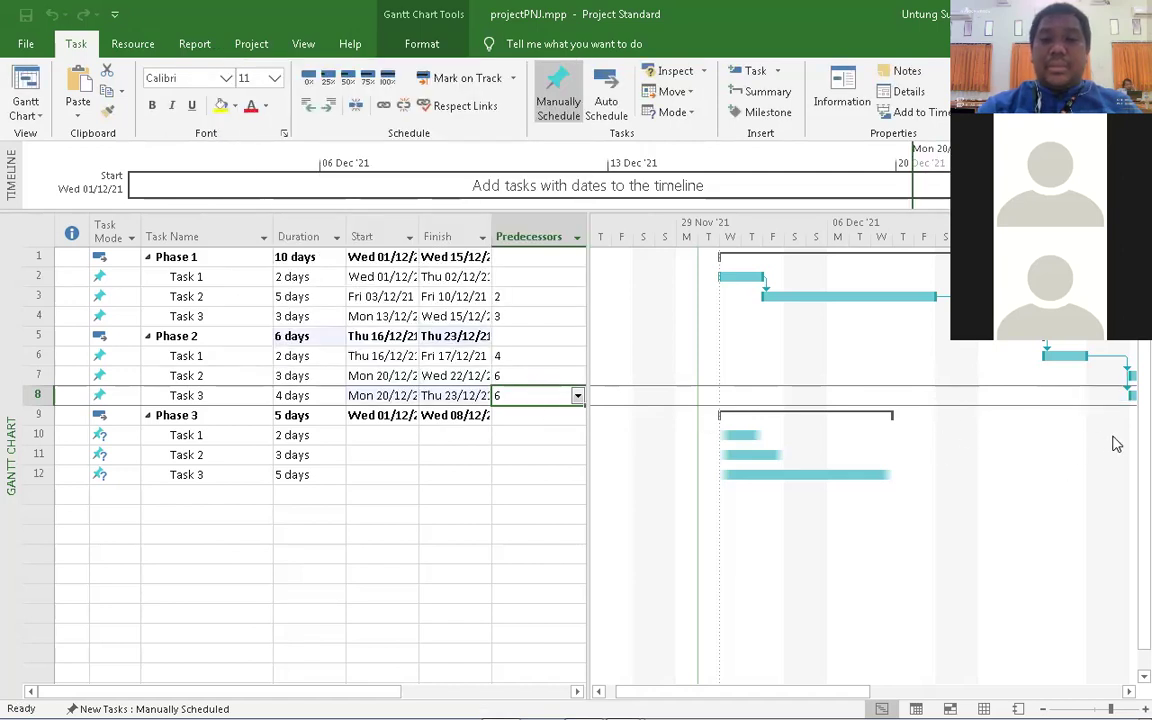
- Make Phase 2's Task 2 and Task 3, rows 7 and 8, the predecessors of Phase 3's Task 1 in row 10
left_click(560, 437)
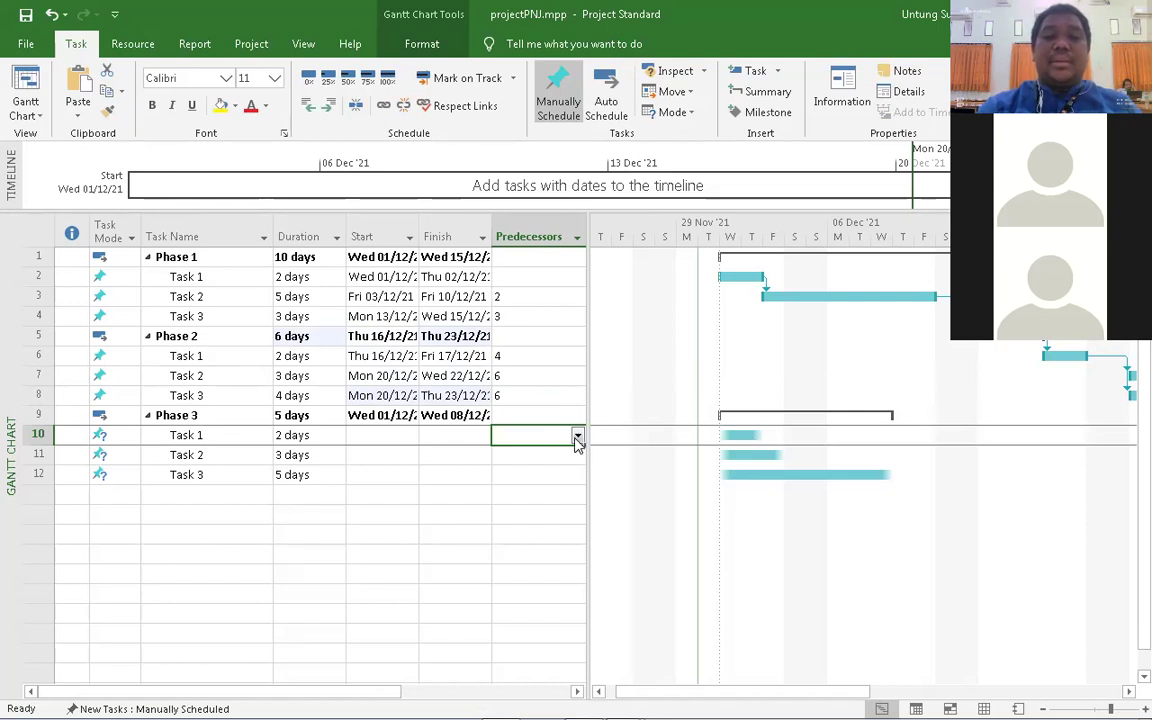
left_click(577, 438)
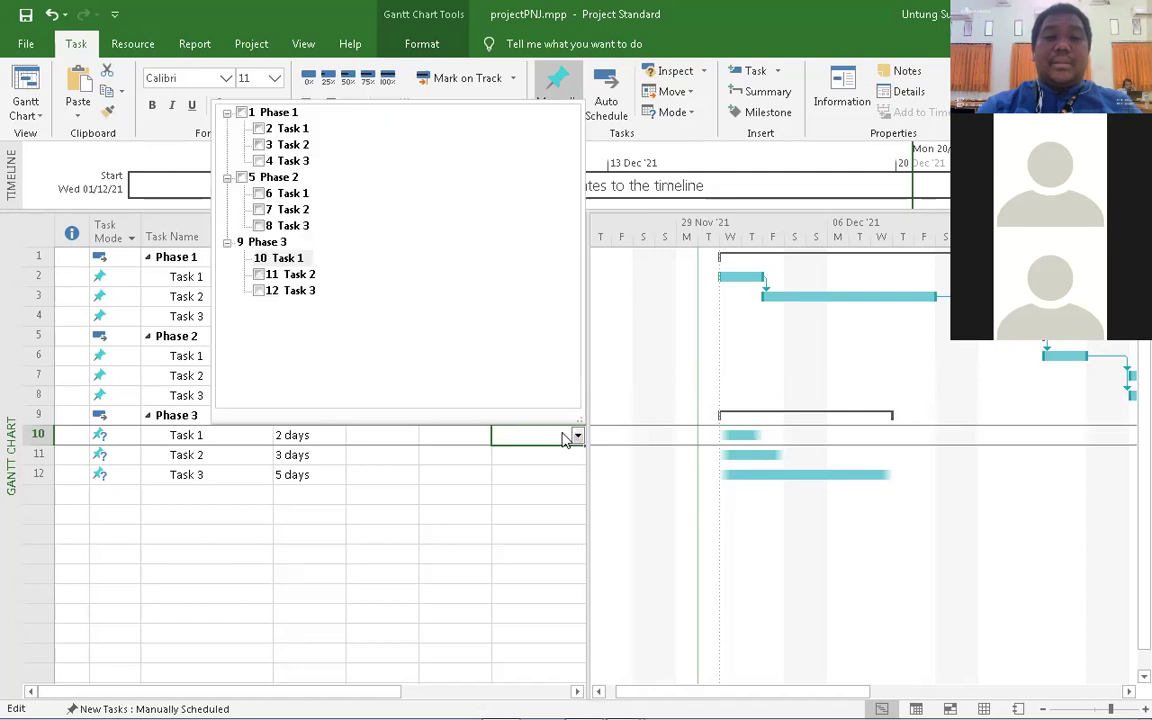
left_click(259, 210)
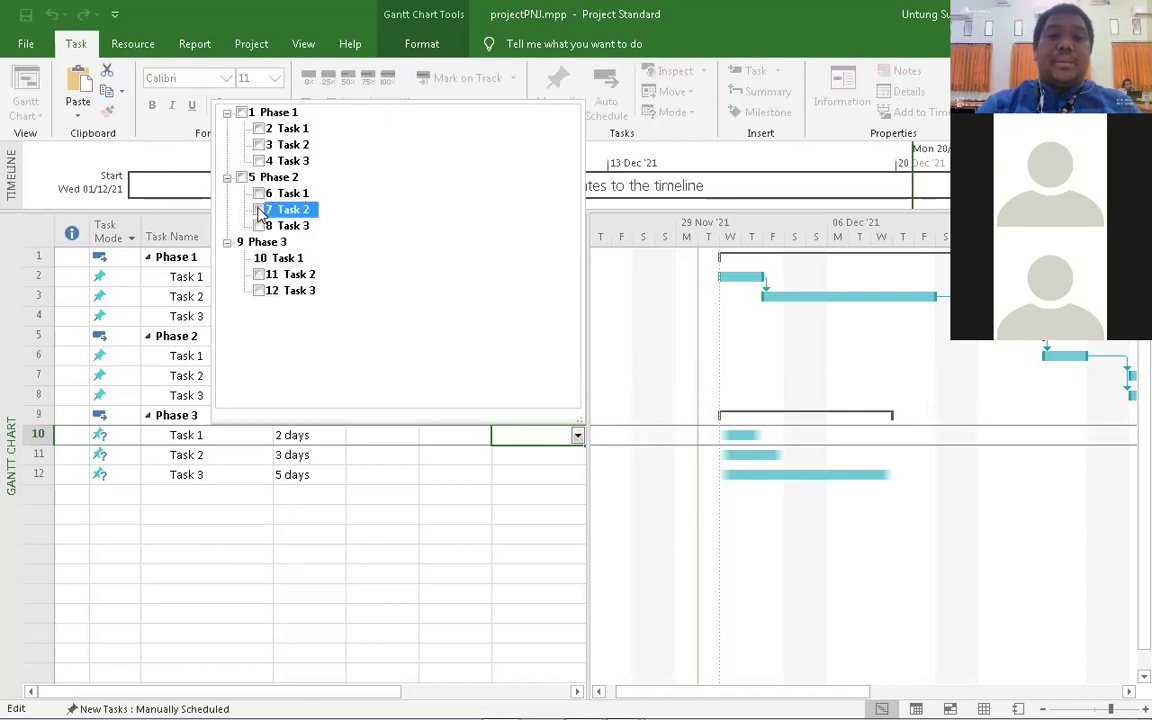
left_click(259, 226)
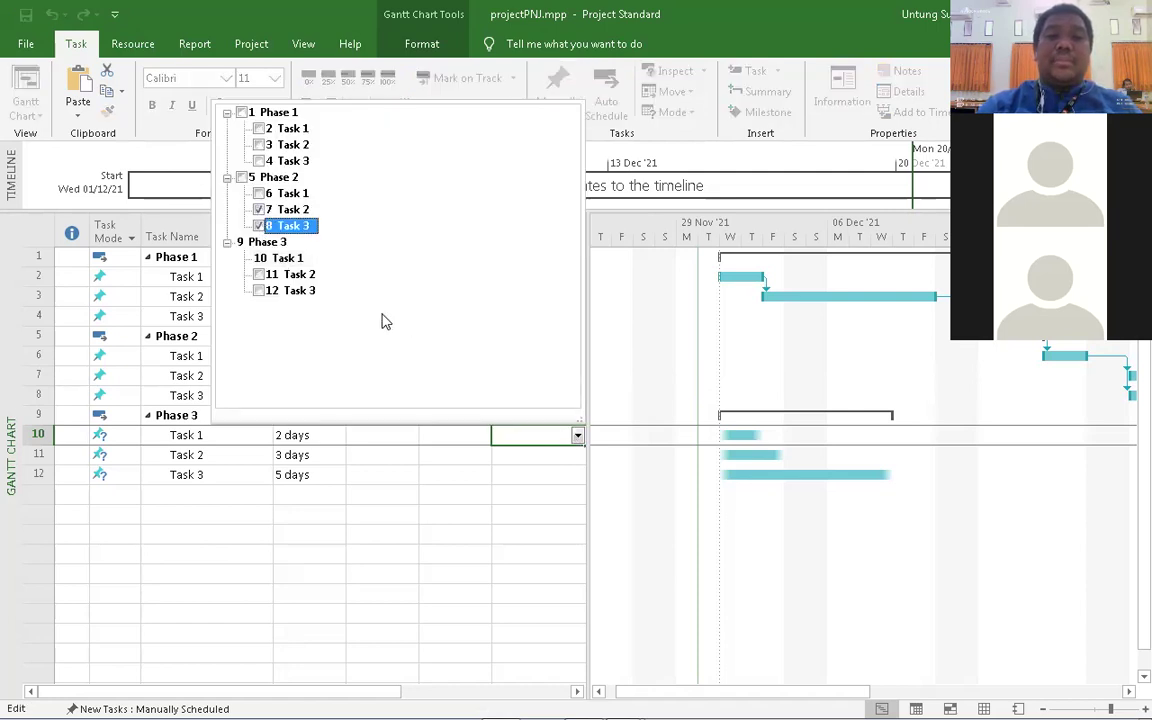
left_click(509, 432)
- Within Phase 3, set row 10 as the predecessor of Task 2 in row 11 and row 11 as the predecessor of Task 3 in row 12
left_click(537, 456)
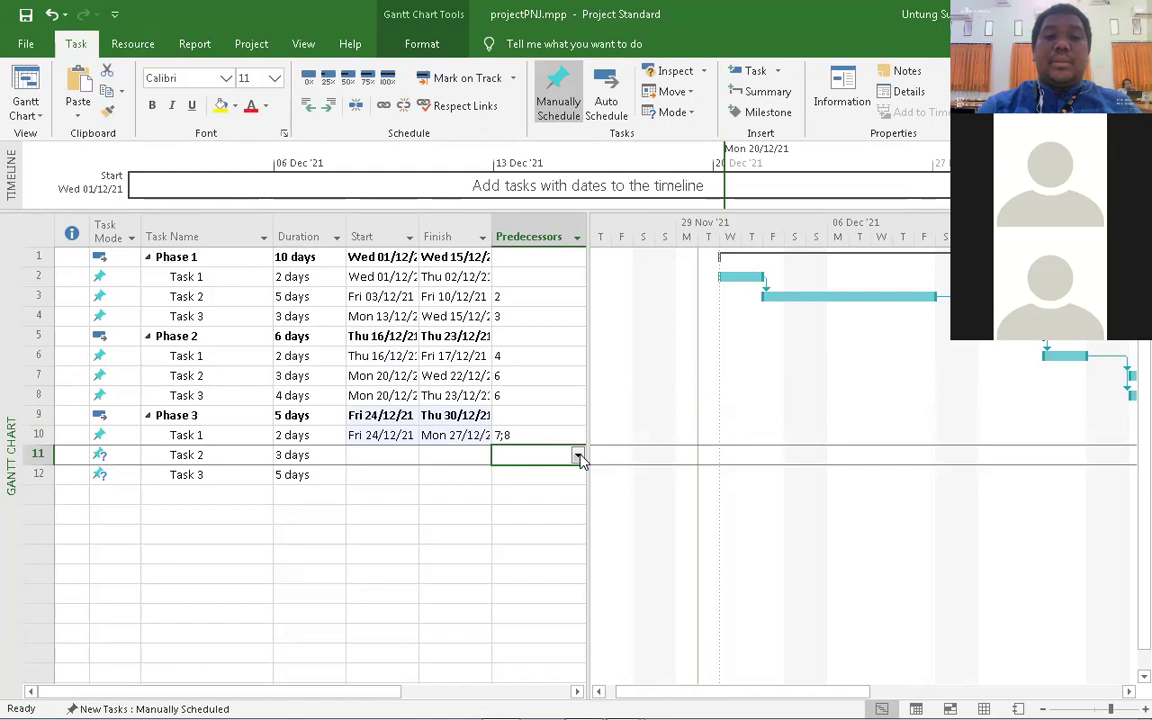
left_click(578, 456)
left_click(258, 279)
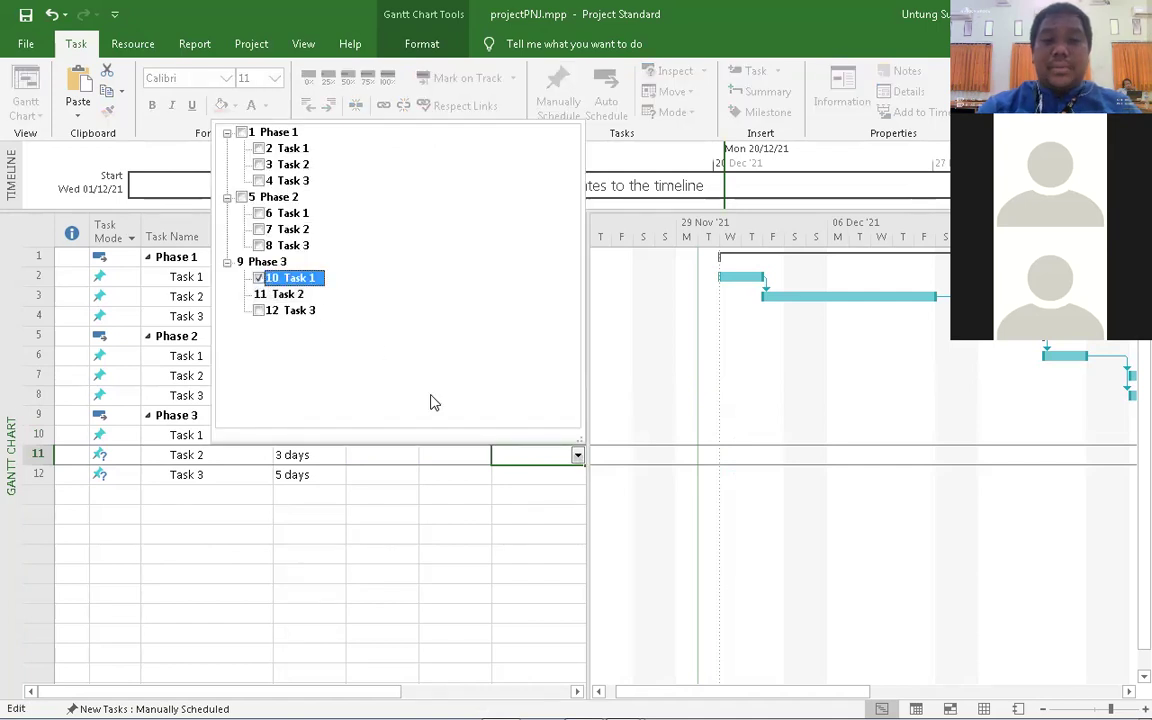
left_click(527, 460)
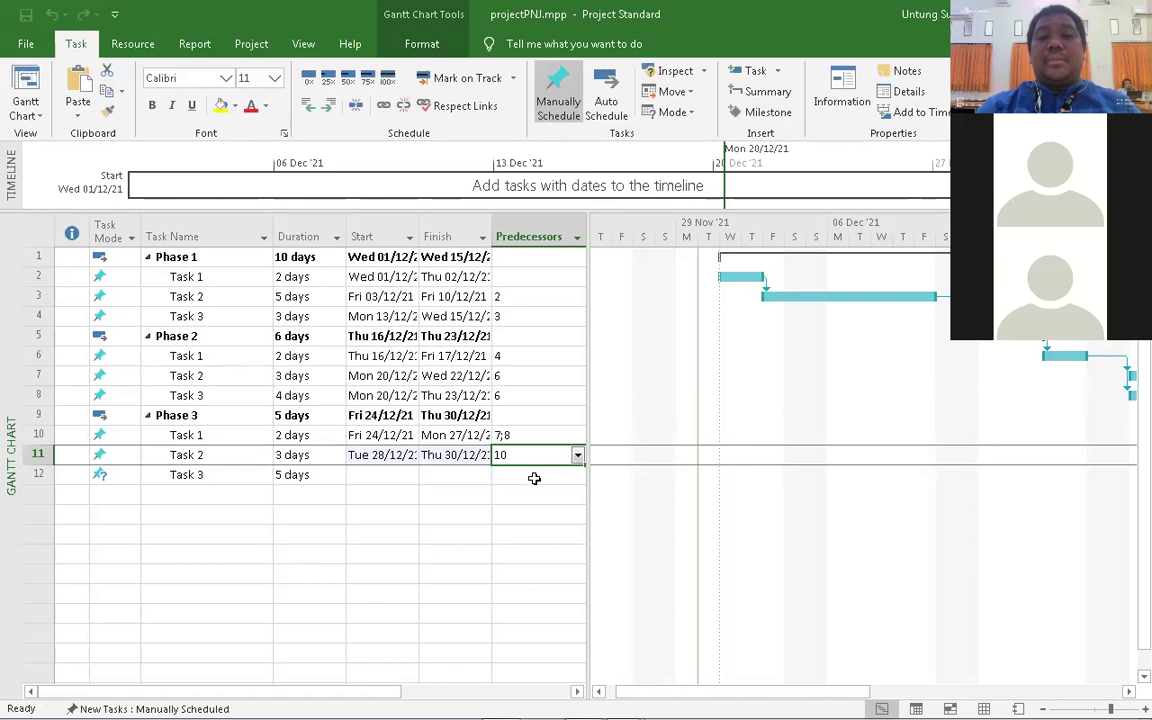
left_click(534, 478)
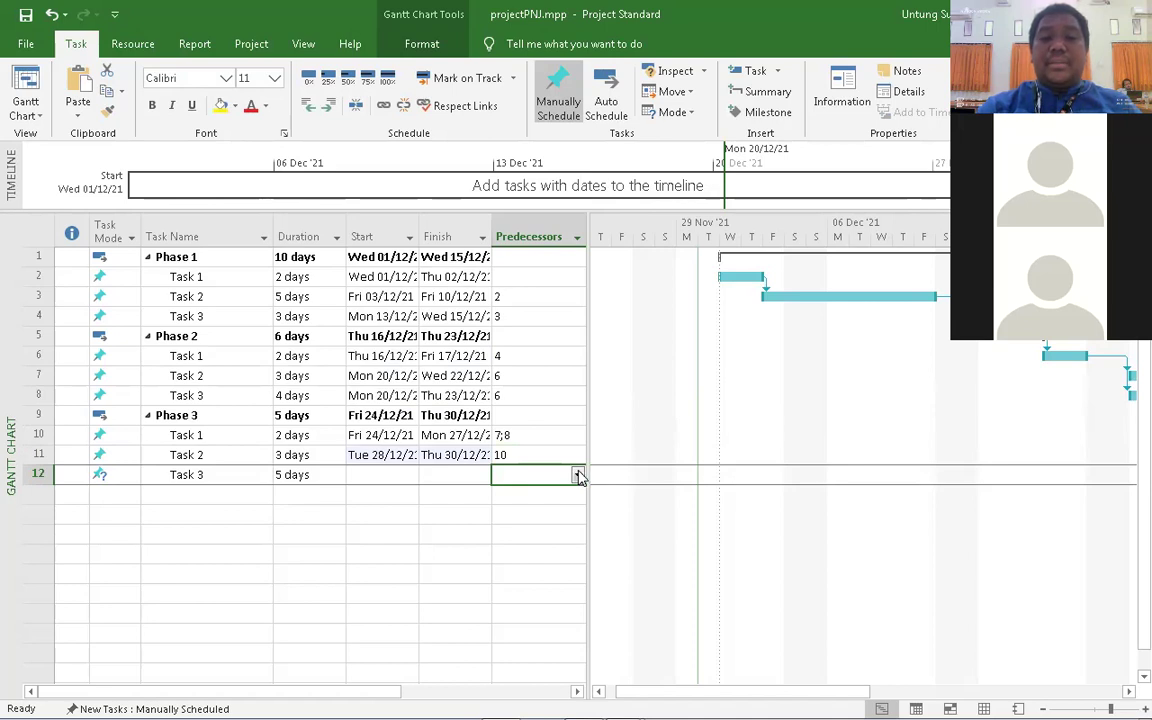
left_click(578, 476)
left_click(295, 314)
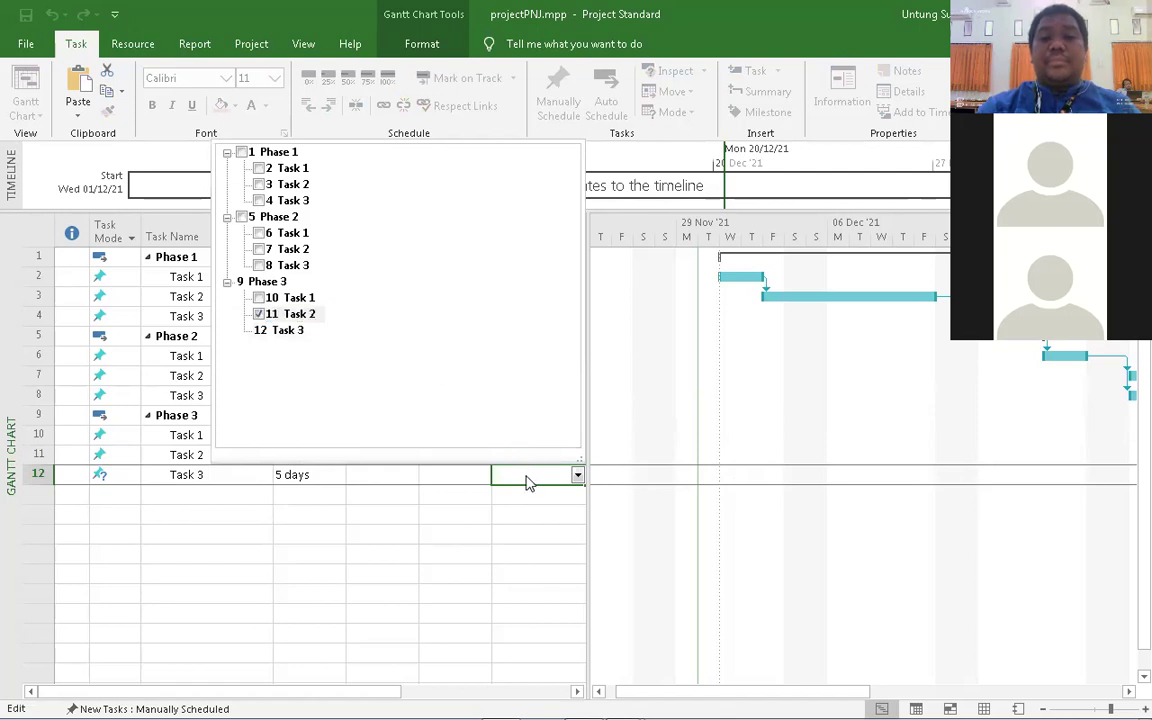
left_click(688, 436)
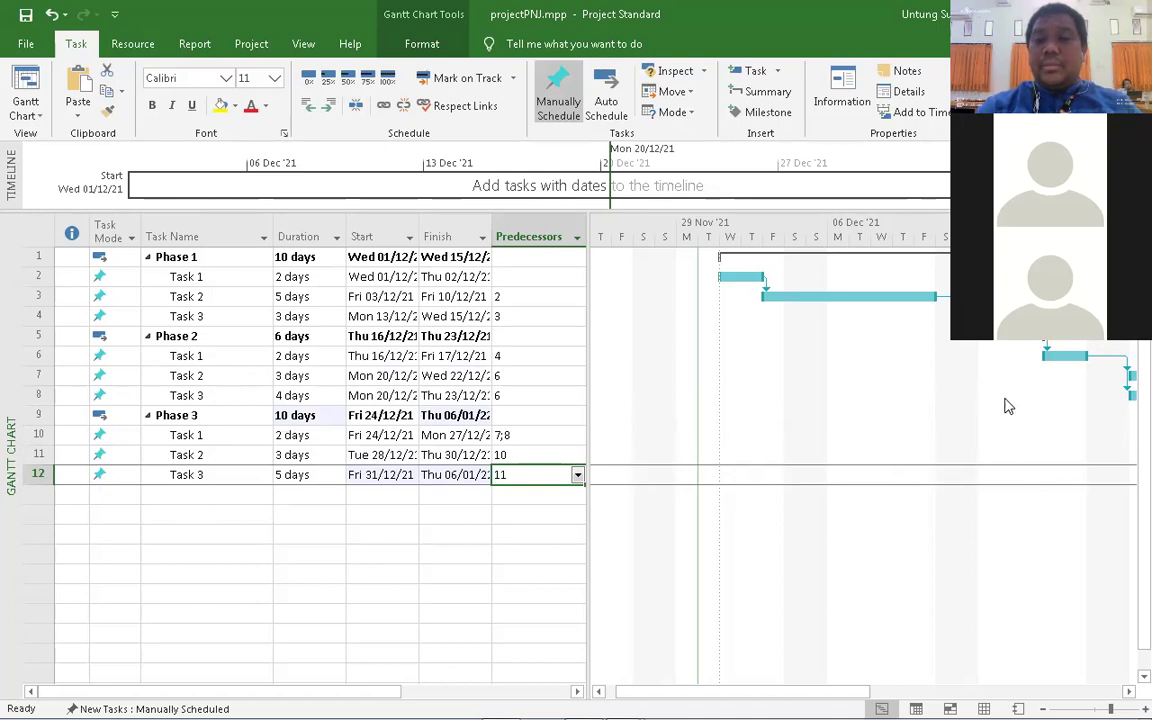
- Select the Resource Names cell of Phase 3's Task 3 and bring that task's bar into view in the Gantt chart
key("Right")
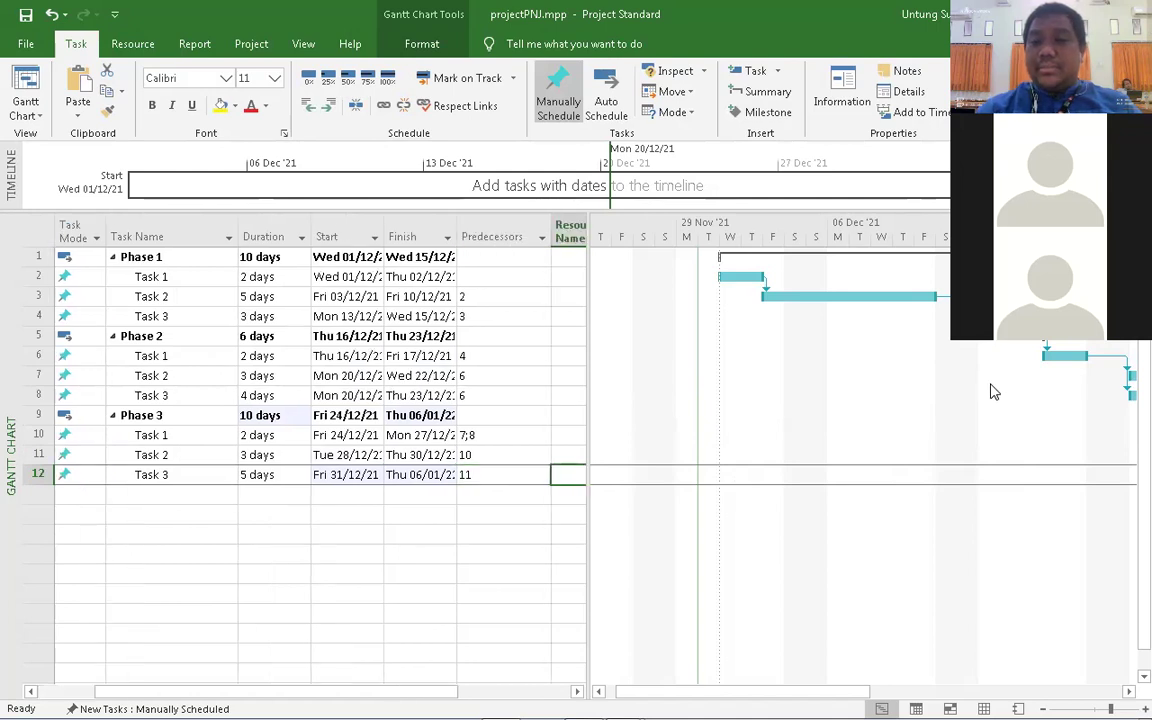
key("Right")
key("Left")
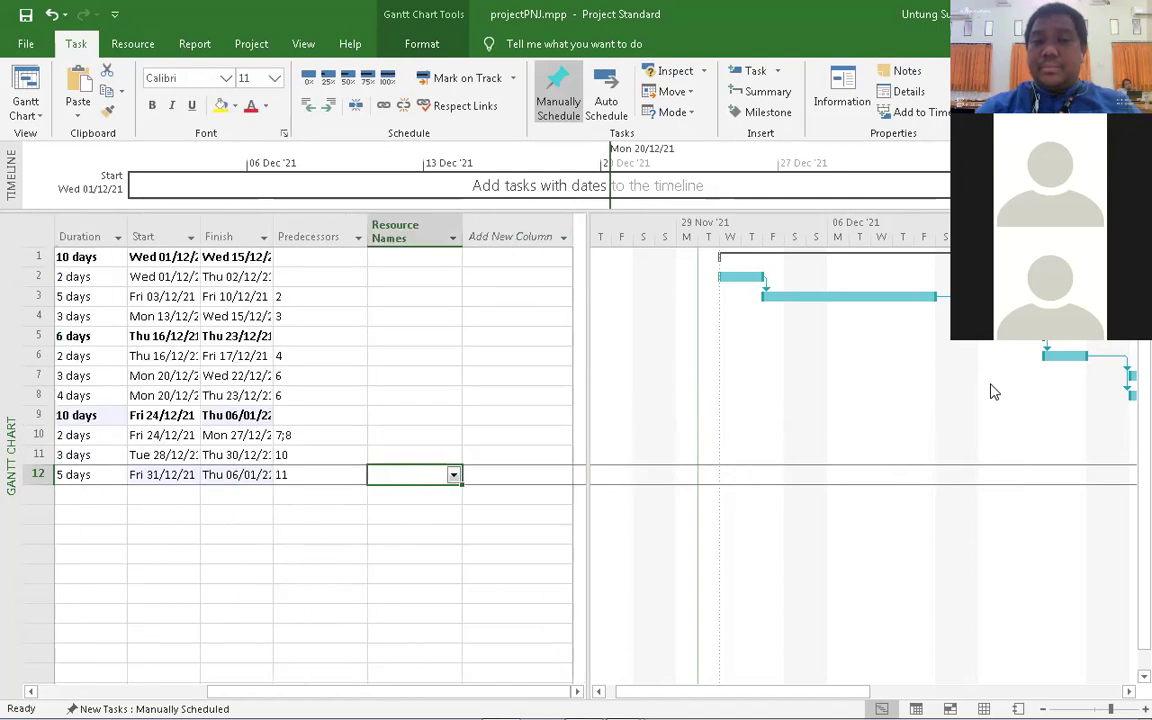
left_click_drag(957, 501, 841, 447)
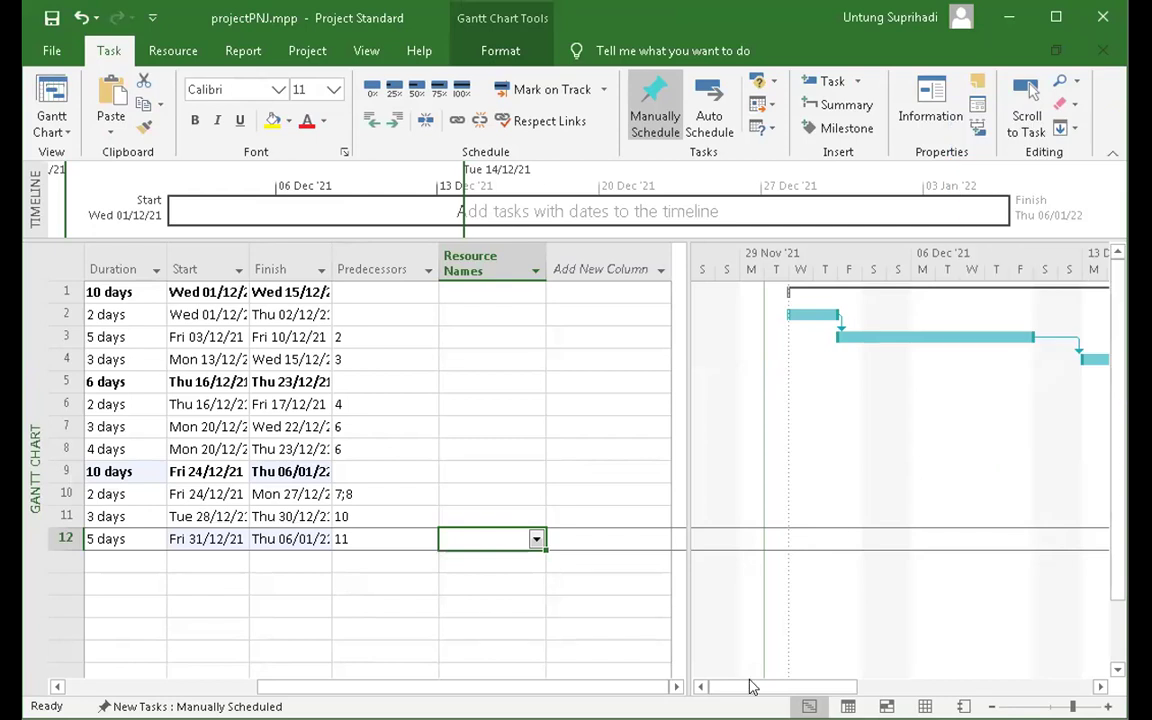
left_click(1030, 92)
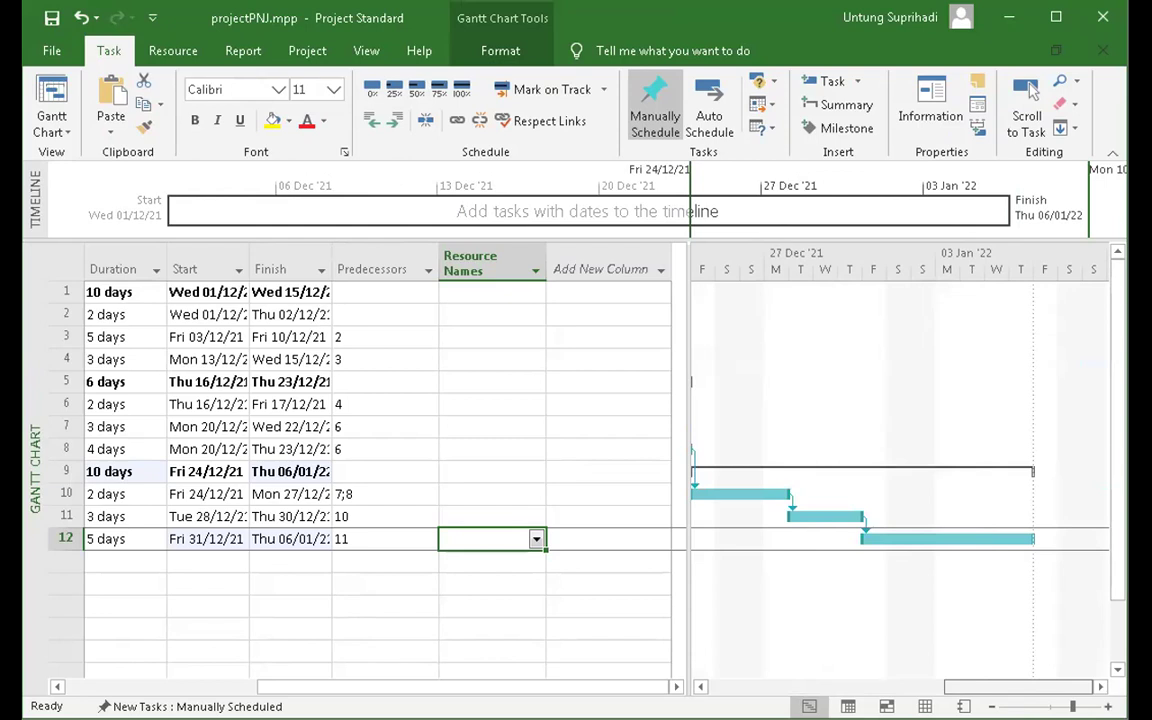
- Show the project summary task and outline numbers in the task list
left_click_drag(931, 680, 715, 680)
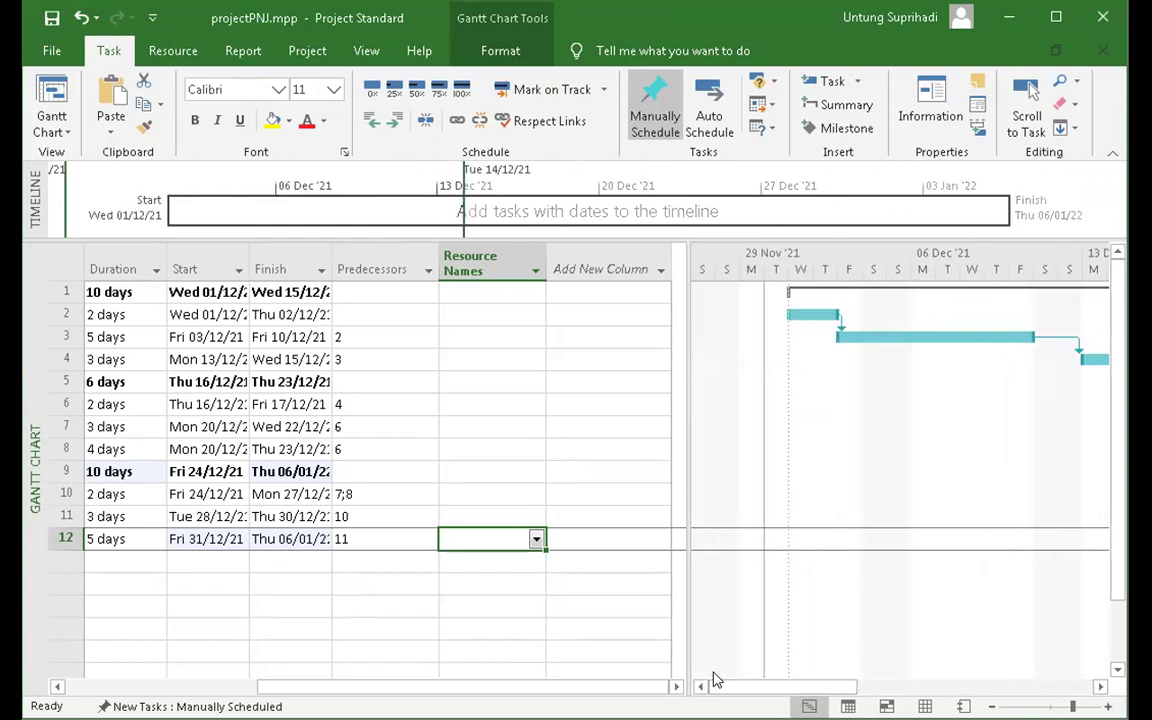
left_click(481, 55)
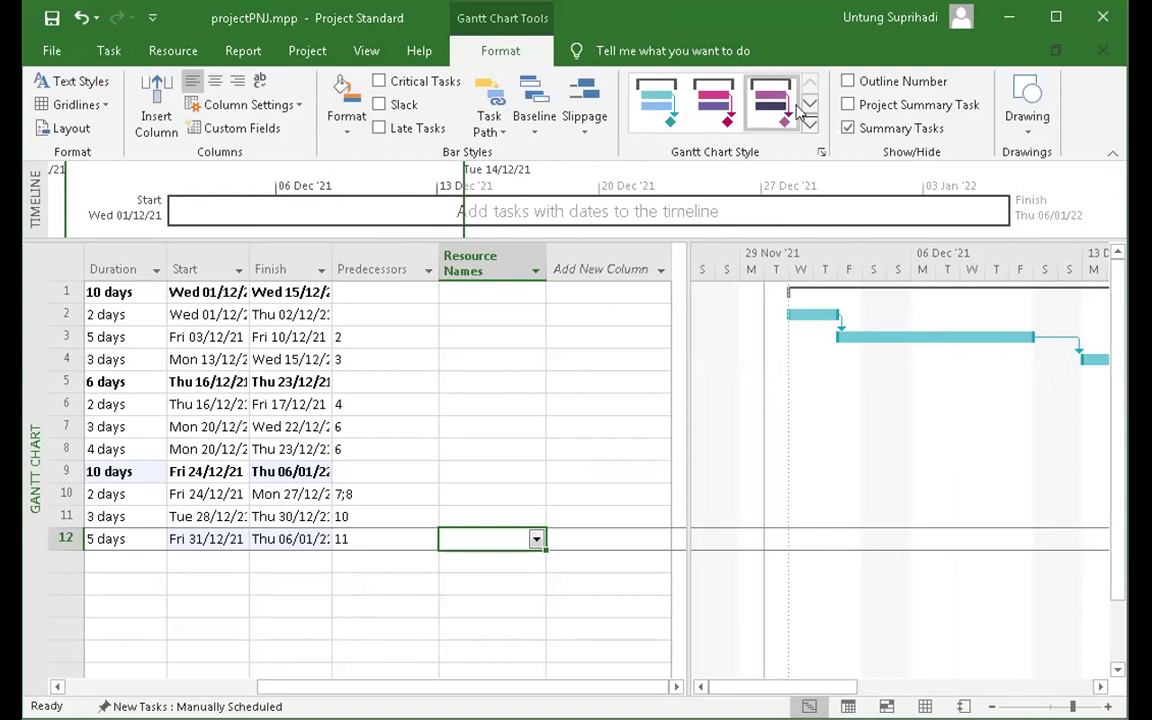
left_click(926, 105)
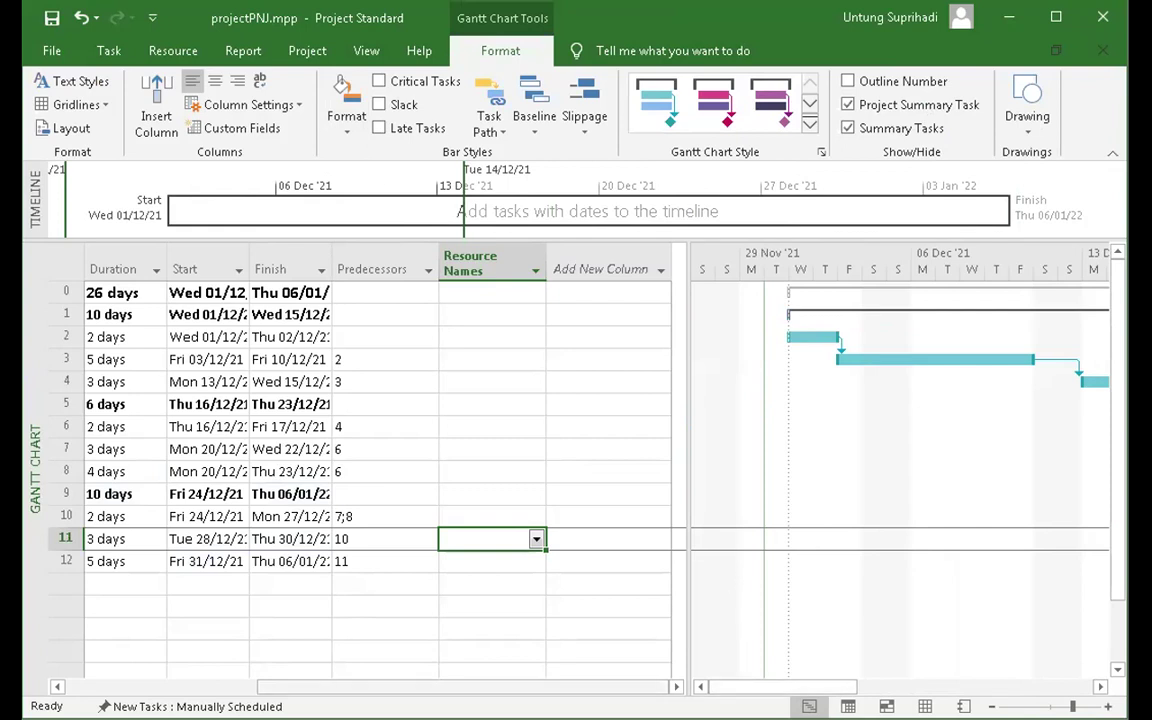
left_click_drag(500, 687, 373, 687)
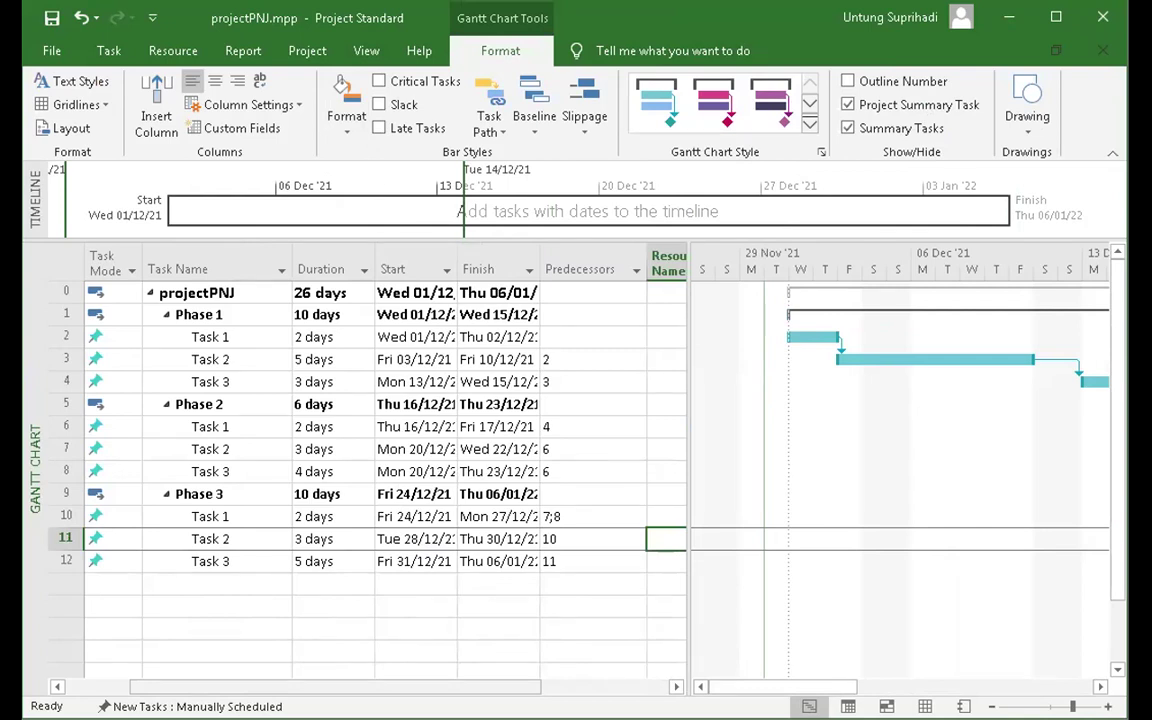
left_click(885, 85)
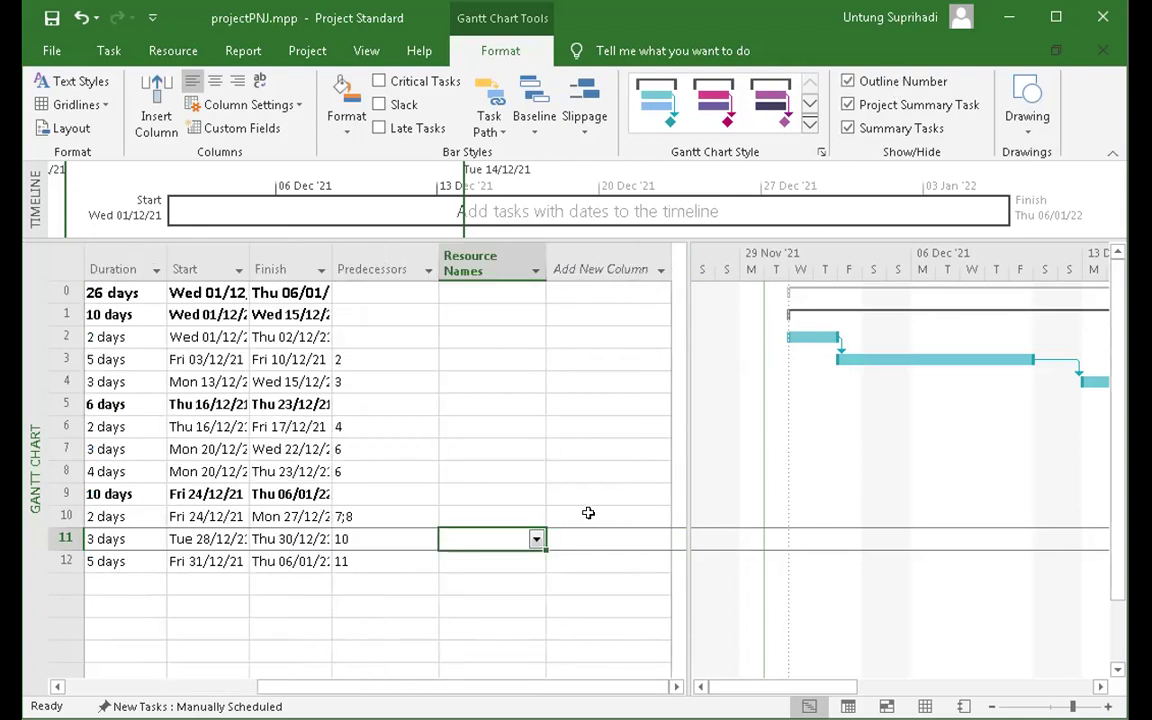
left_click_drag(535, 686, 333, 686)
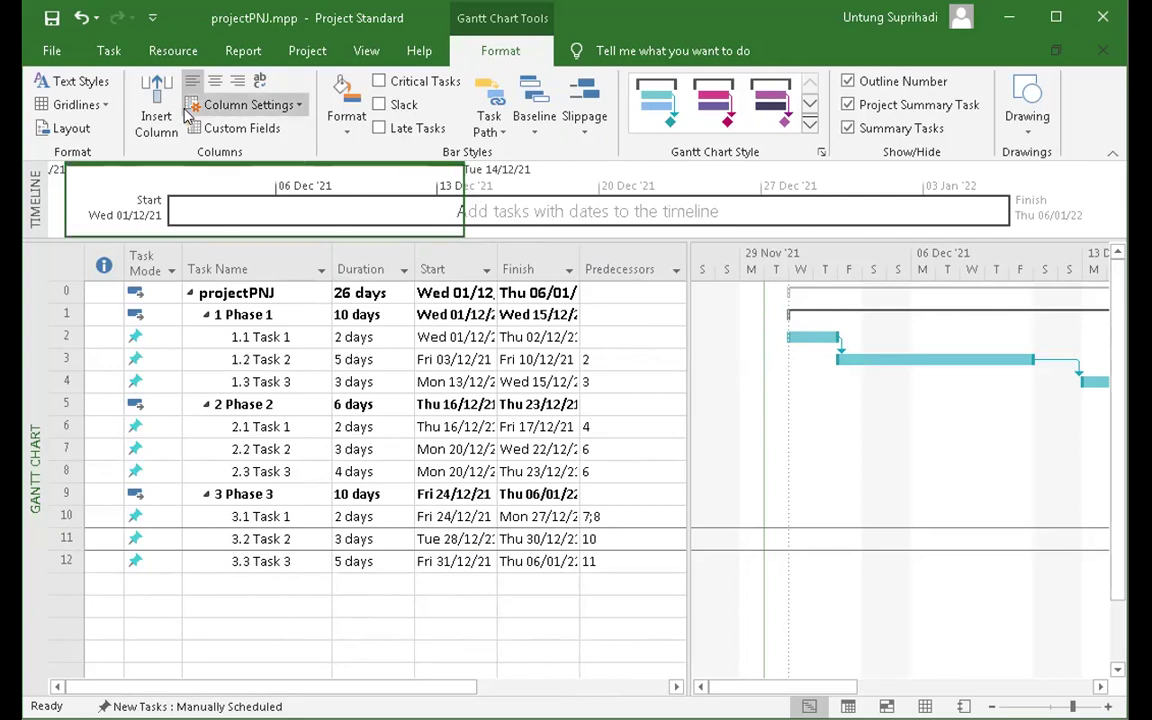
- Set the text style of Critical Tasks to the standard red colour
left_click(70, 85)
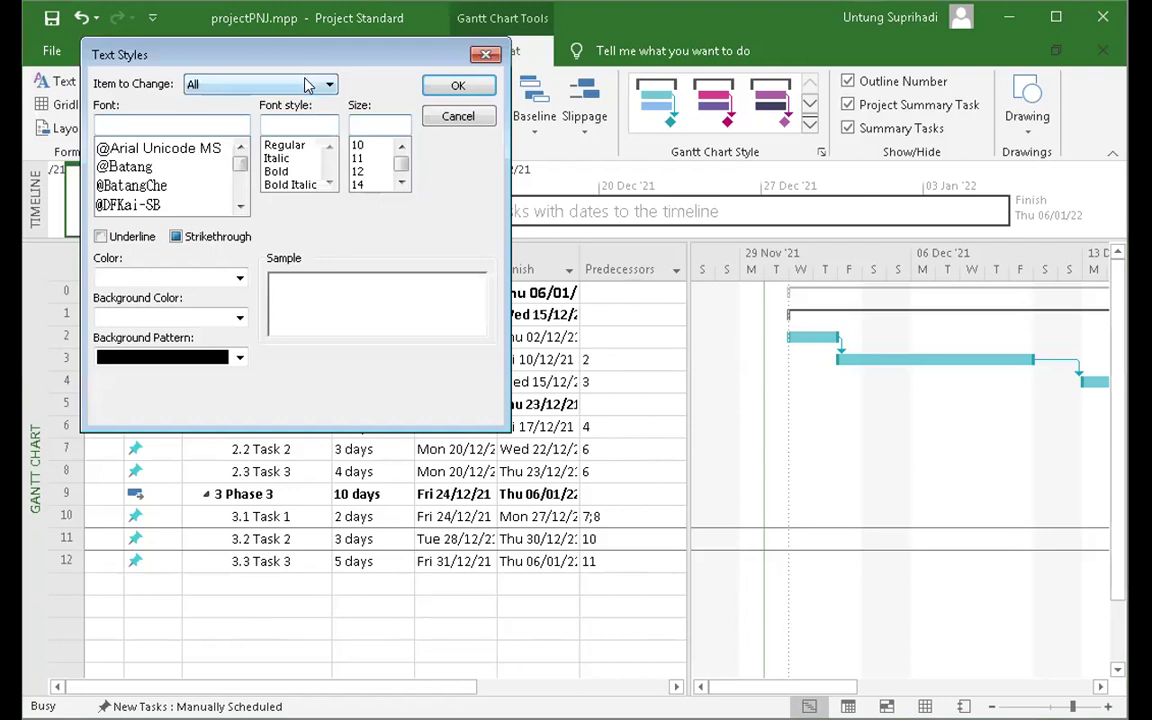
left_click(306, 85)
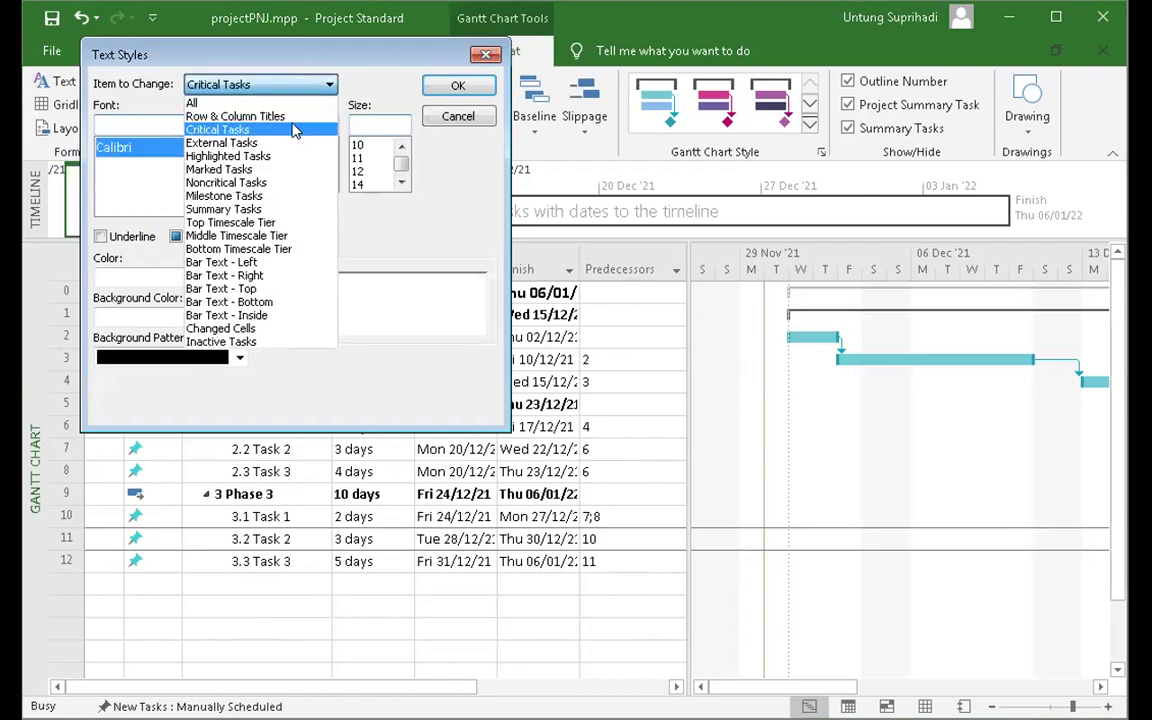
left_click(295, 130)
left_click(174, 278)
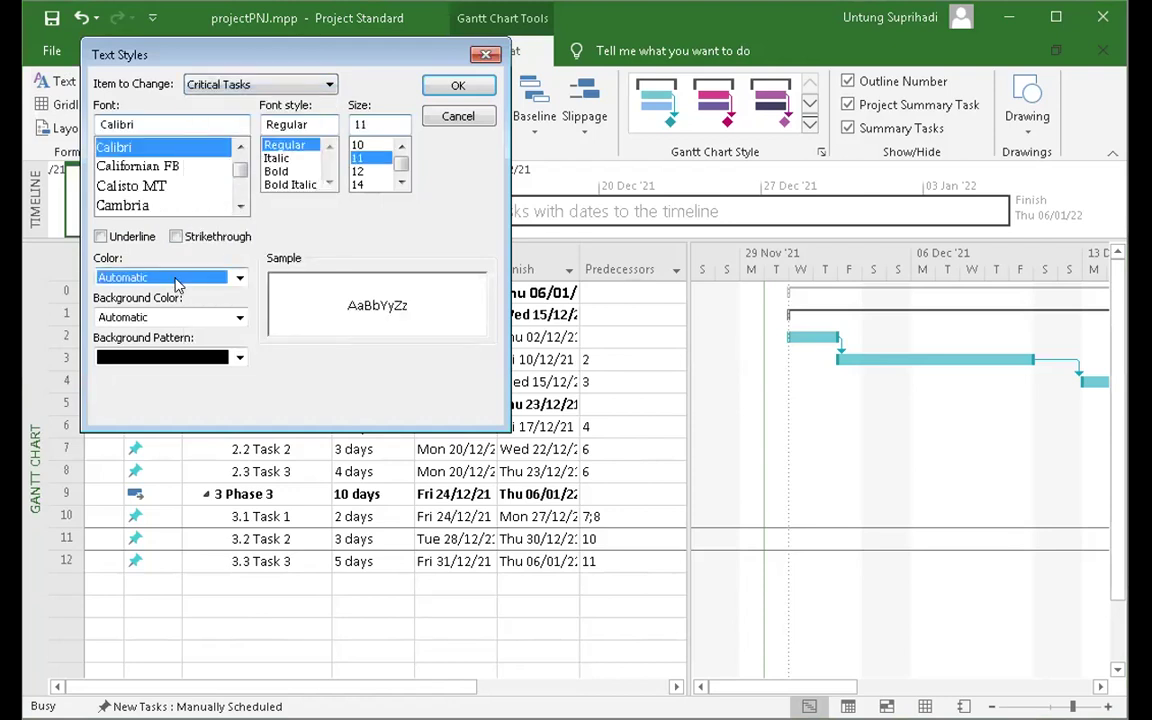
left_click(176, 279)
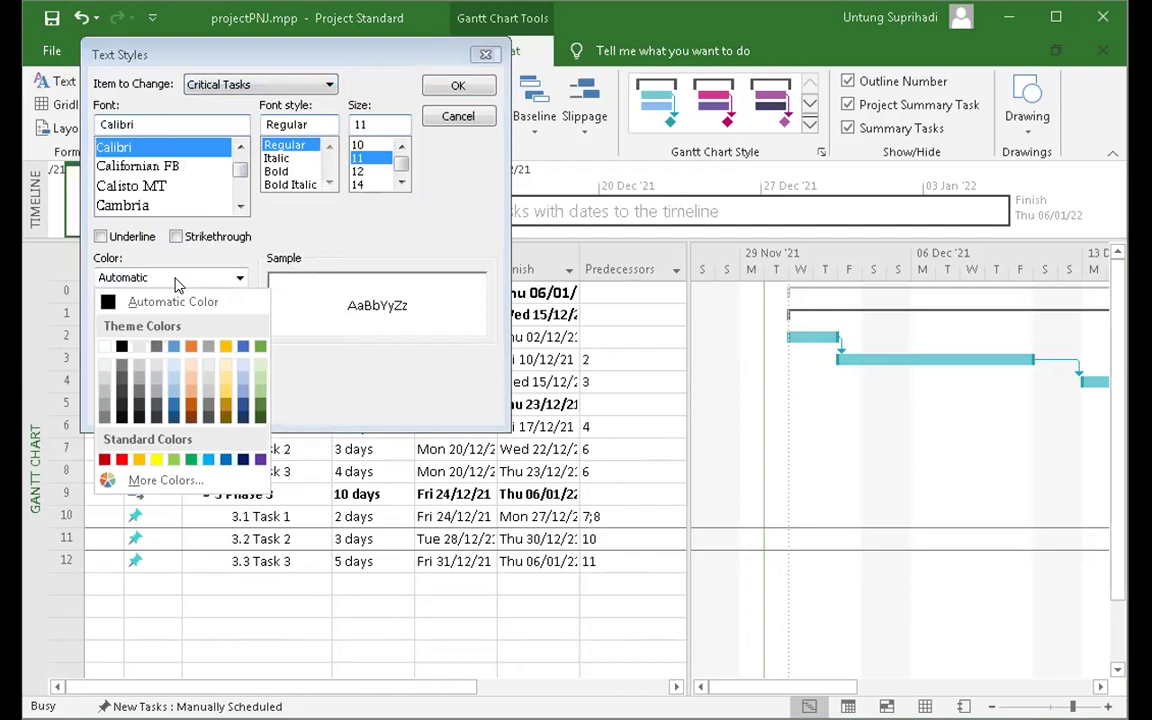
left_click(121, 461)
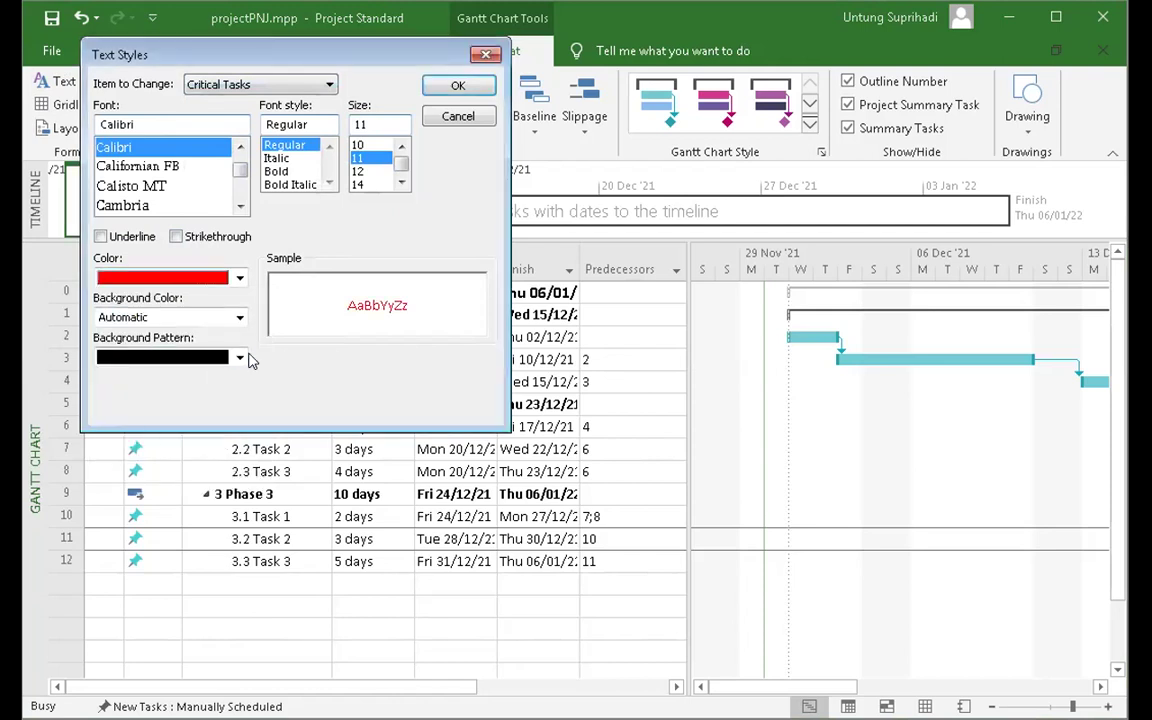
left_click(459, 87)
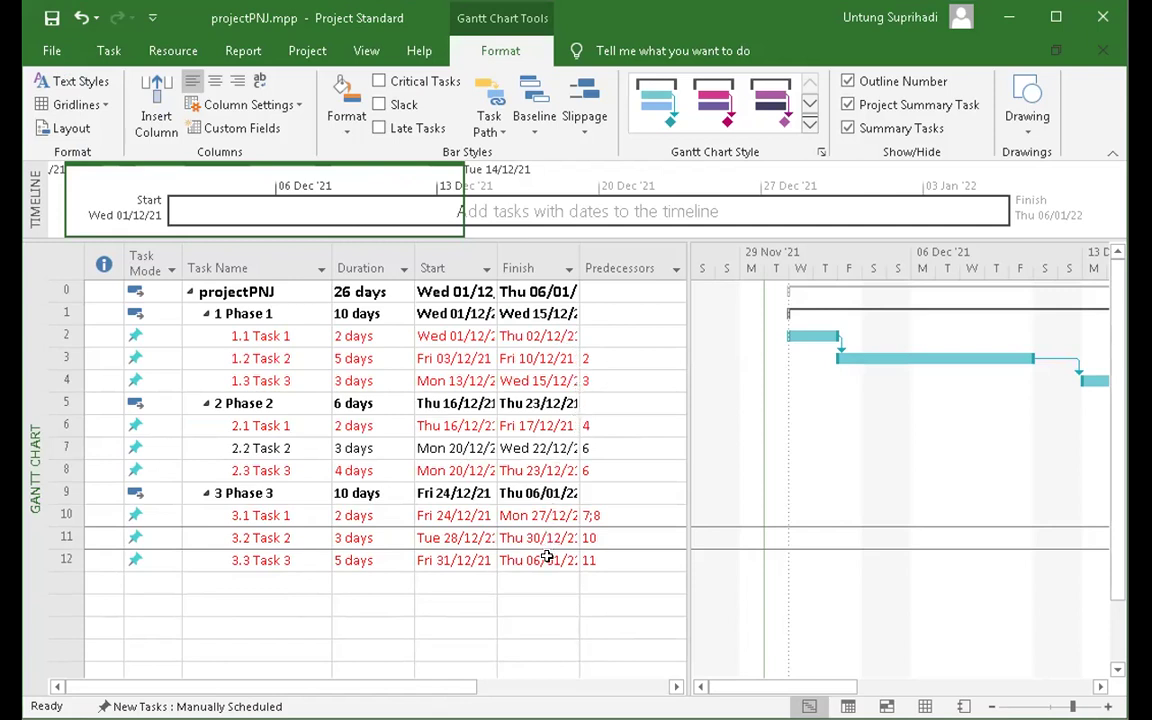
- Highlight critical tasks in the Gantt chart bars and maximize the project window
left_click(431, 443)
left_click(445, 86)
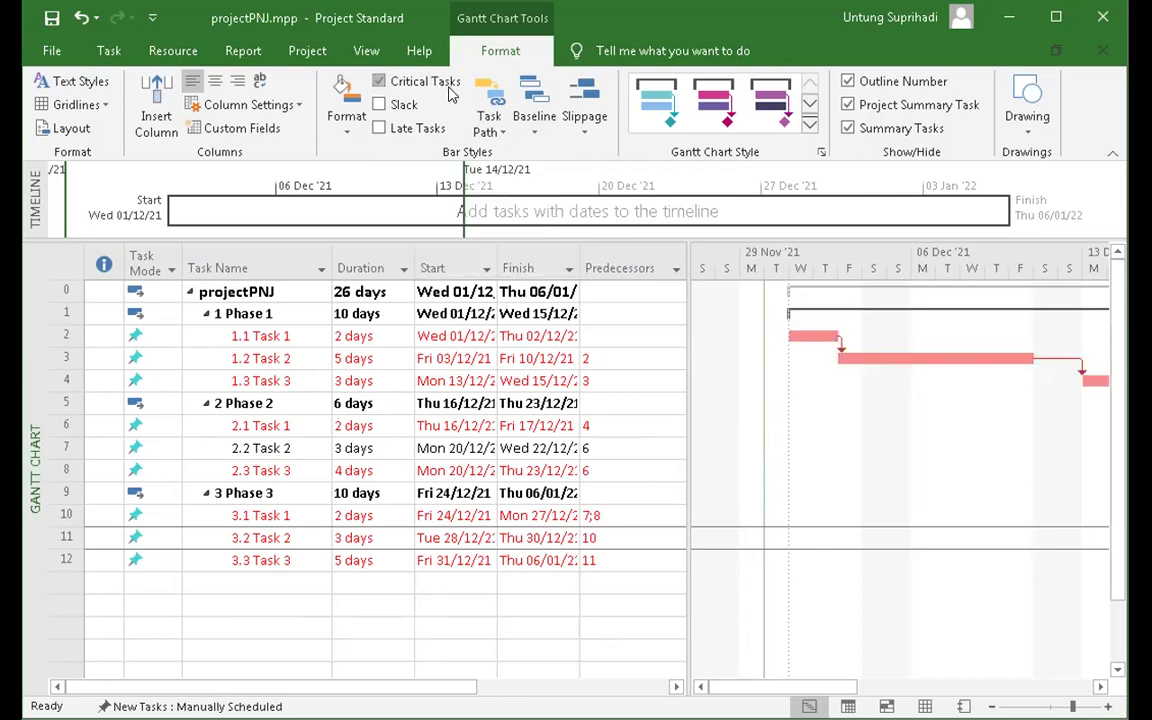
left_click(1055, 20)
- Examine the critical path along the whole Gantt chart and compare it with the predecessors of the tasks and phases
left_click_drag(861, 694, 1127, 693)
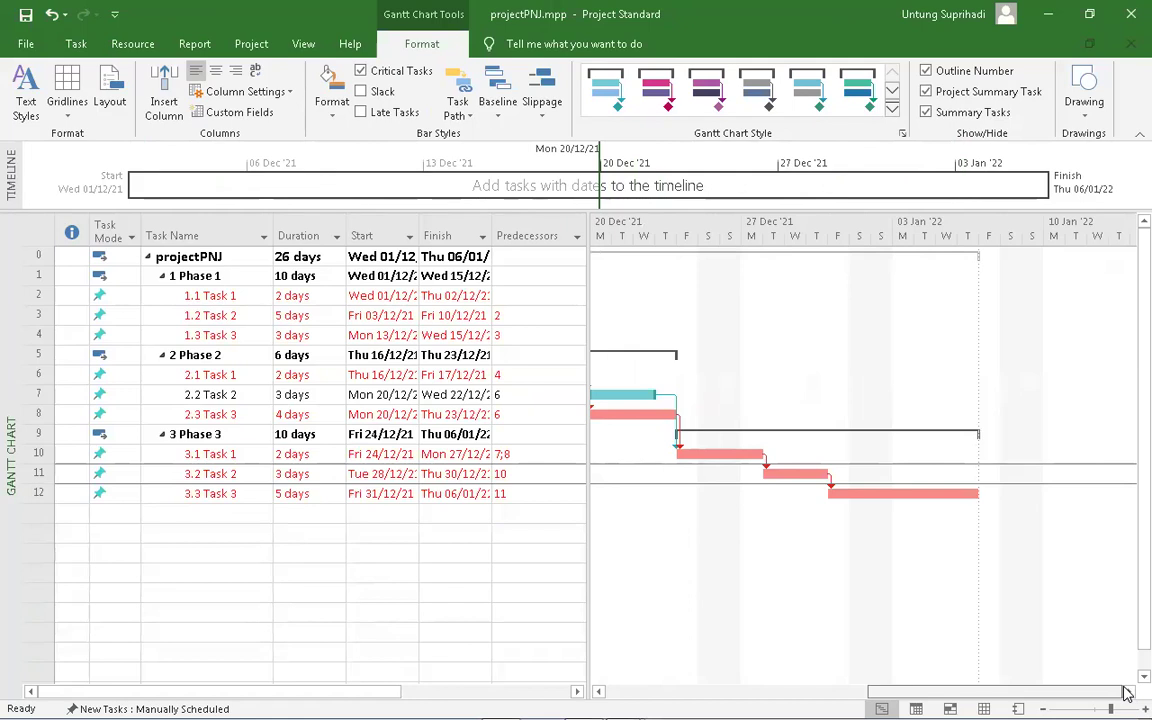
left_click_drag(1115, 694, 874, 674)
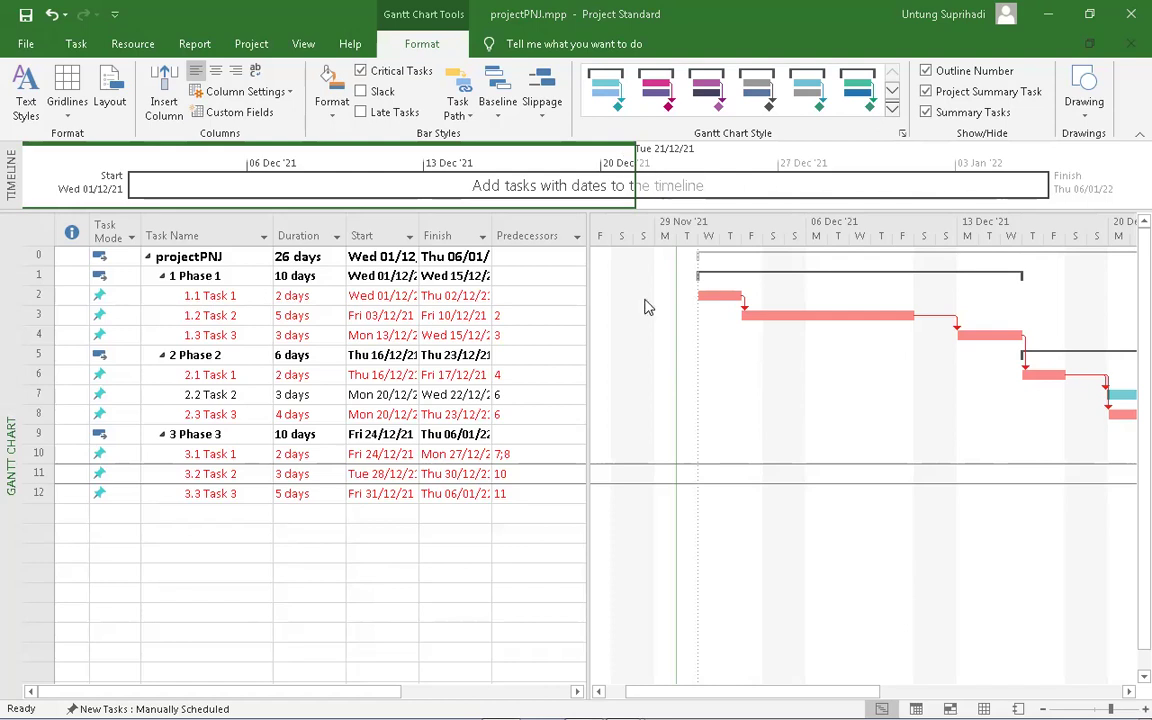
left_click(515, 334)
left_click(518, 317)
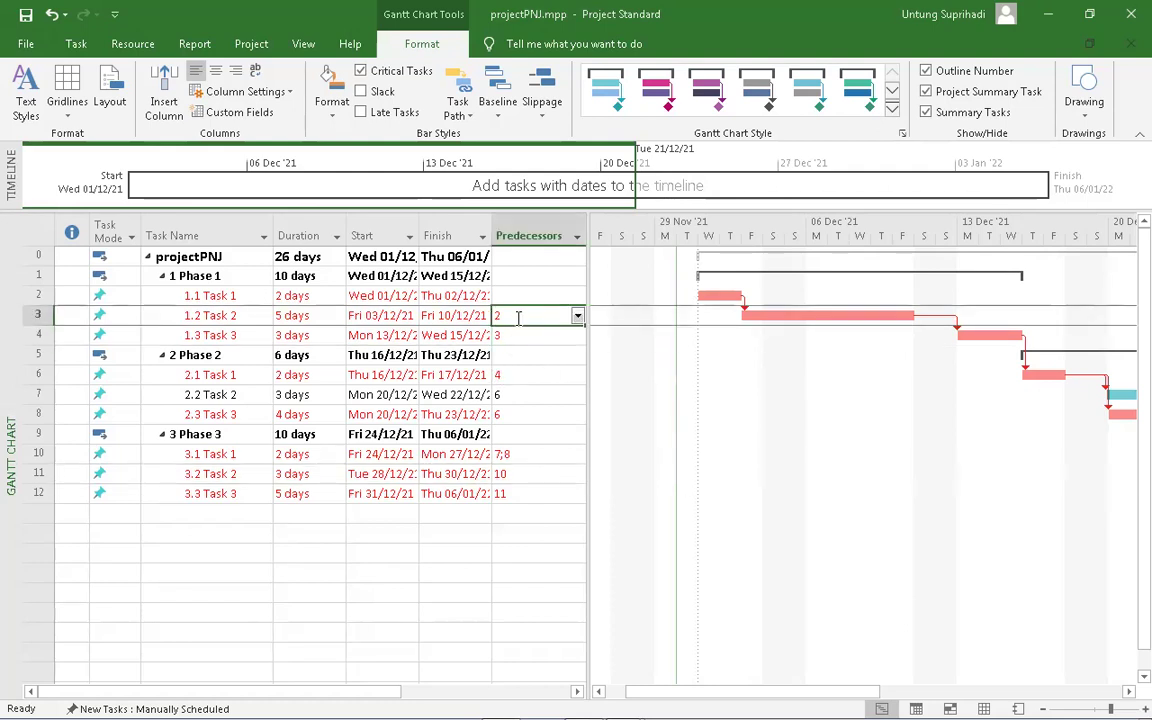
left_click(521, 297)
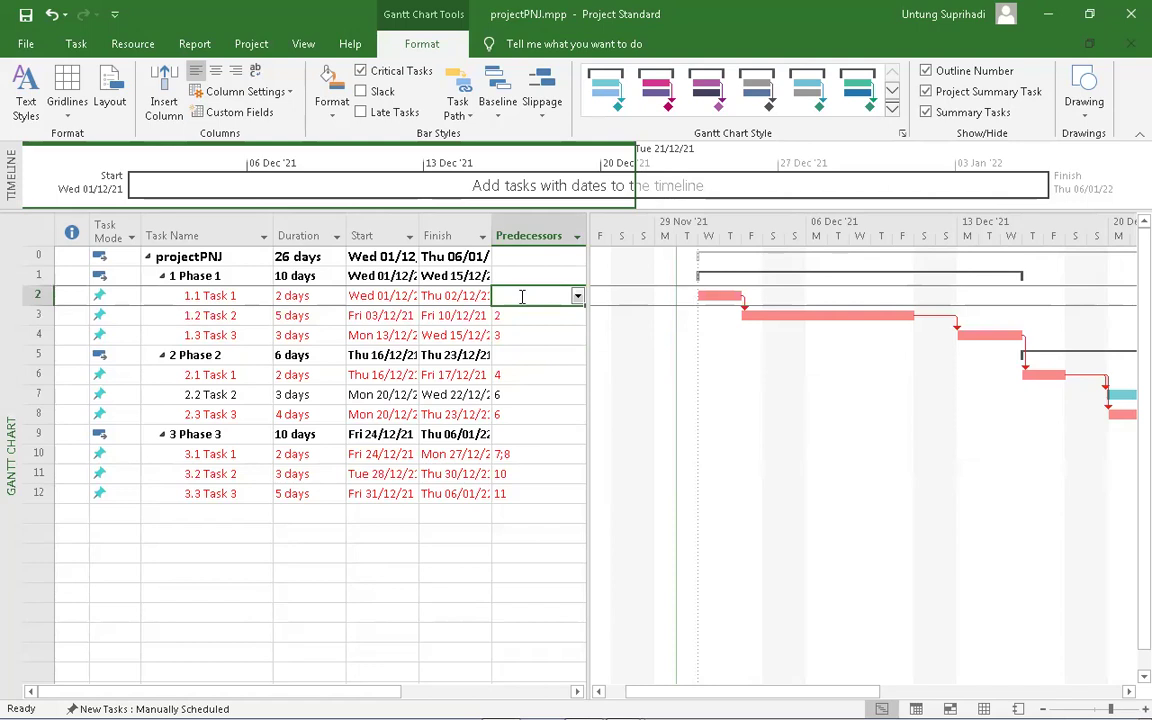
left_click(525, 355)
left_click(532, 434)
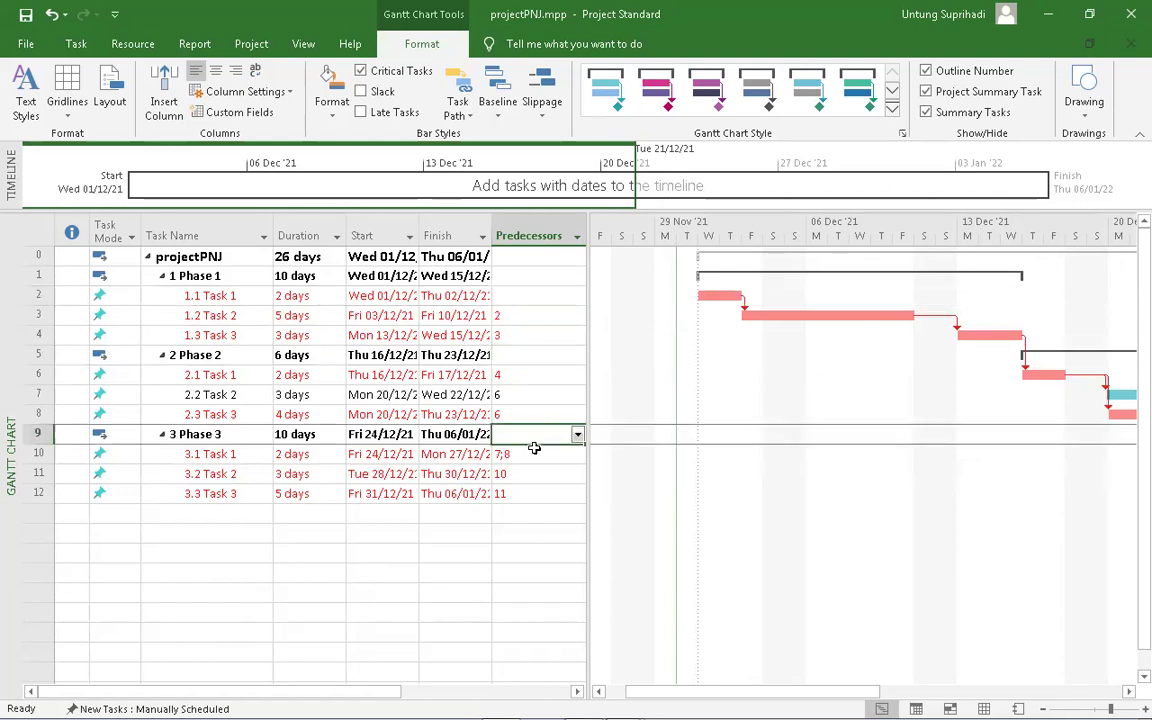
left_click(545, 514)
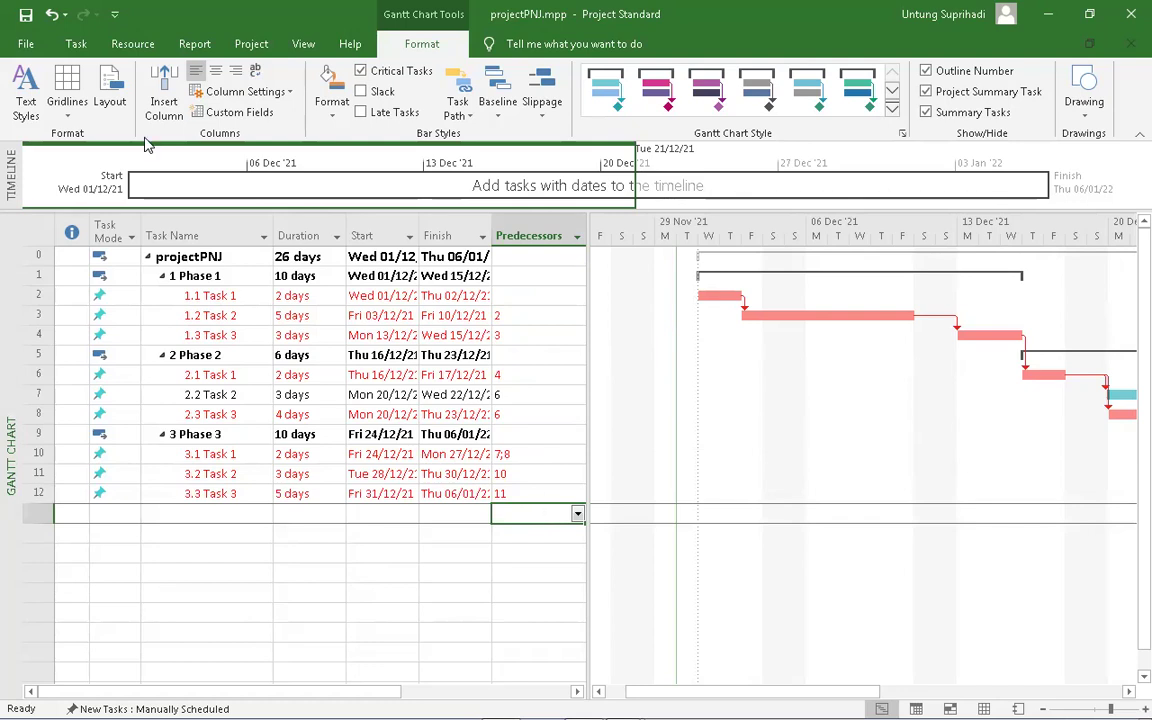
- Switch from the Gantt Chart to the Resource Sheet view
left_click(88, 45)
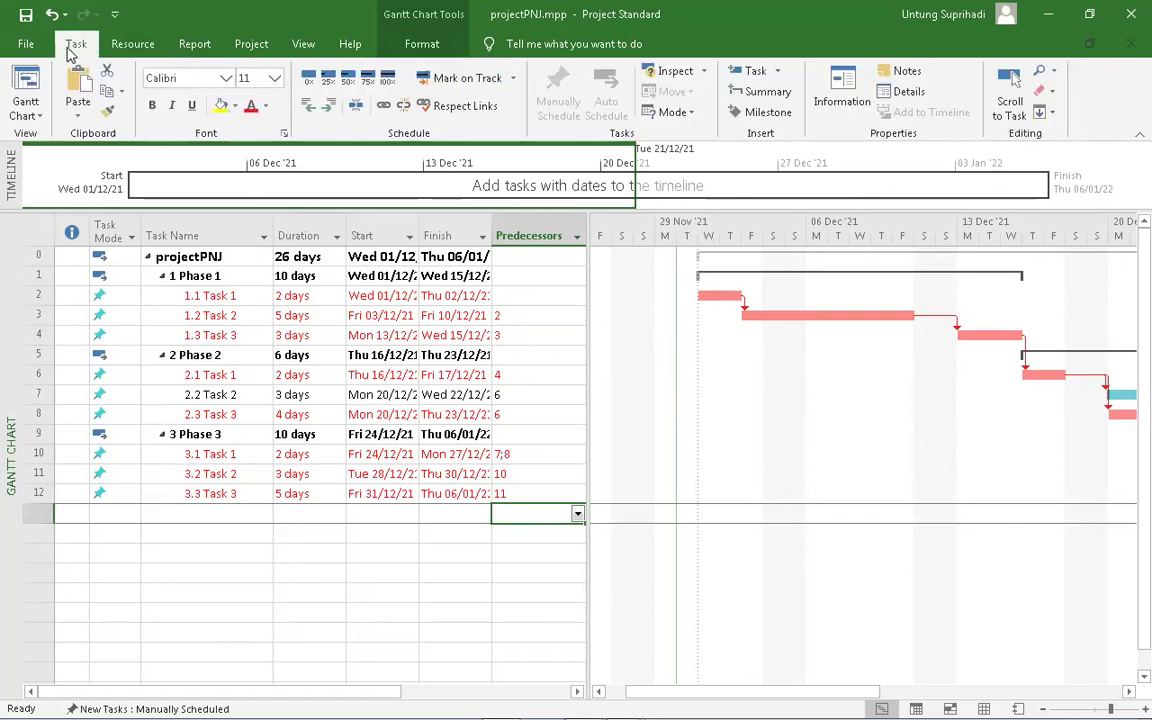
left_click(27, 87)
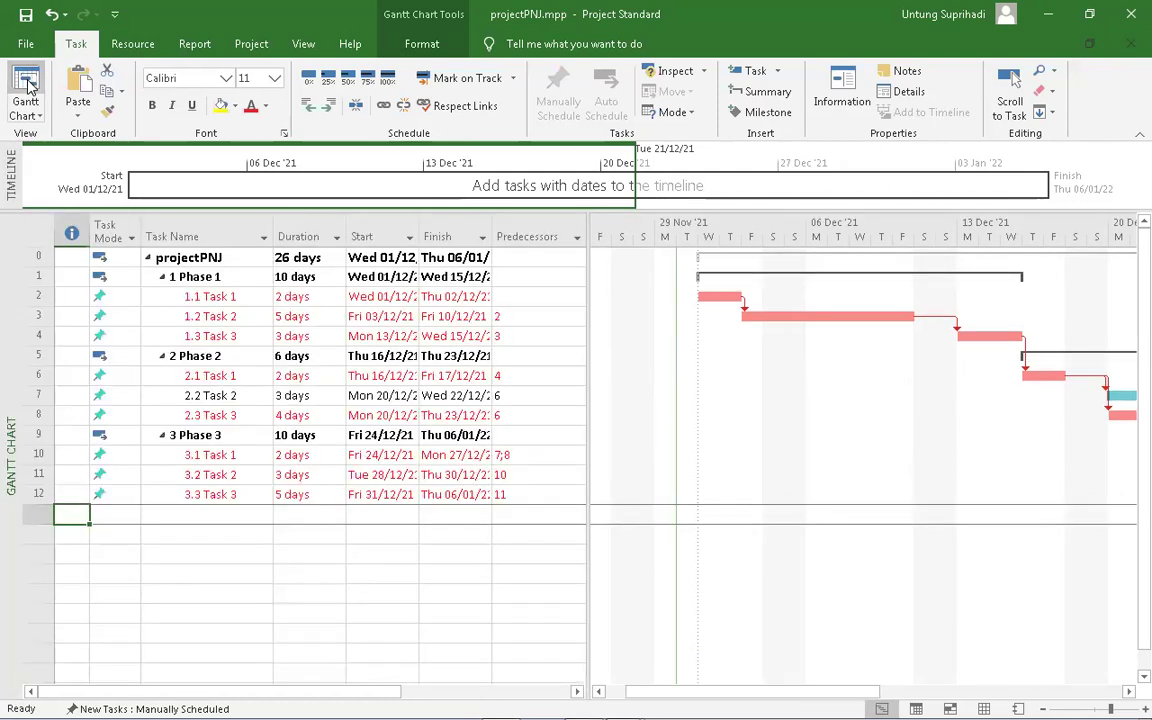
left_click(35, 115)
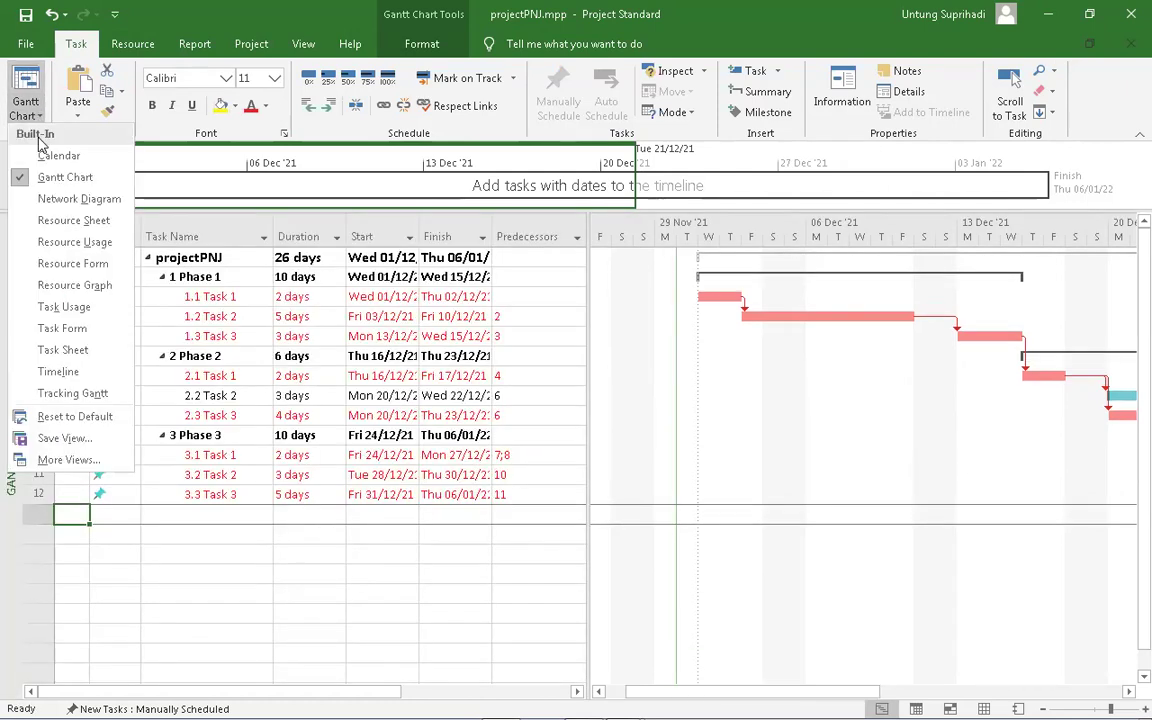
left_click(45, 221)
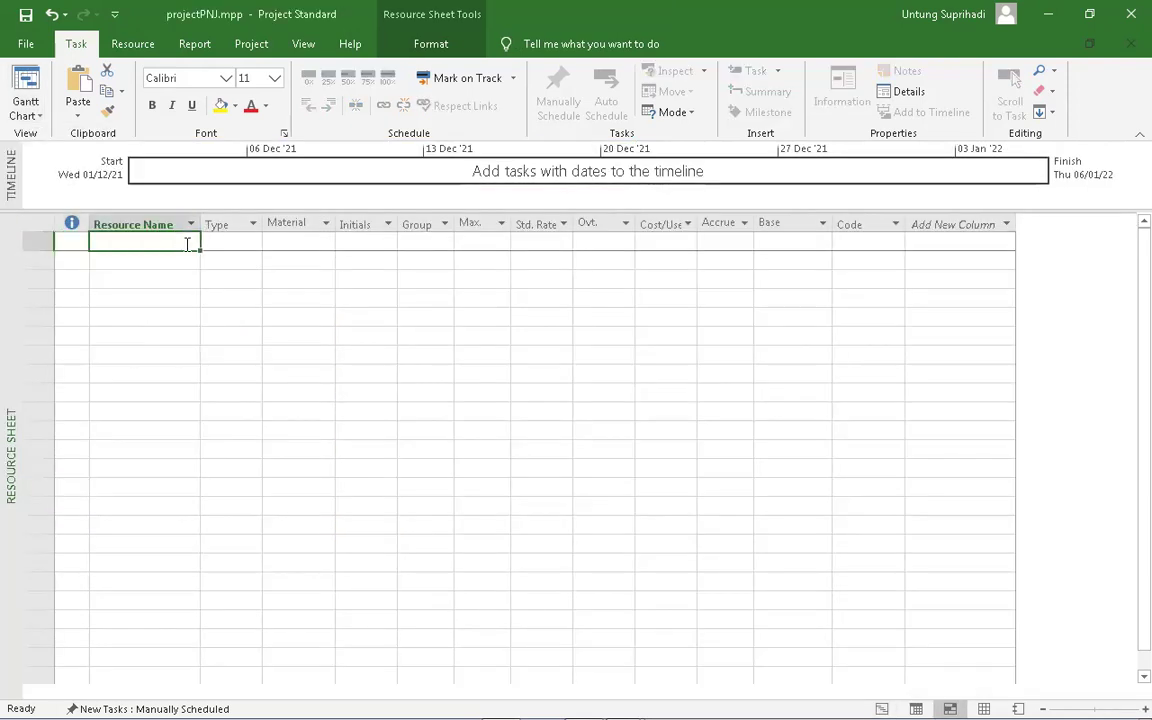
- Add a resource named Project Manager in the first row of the resource sheet
type("Pr")
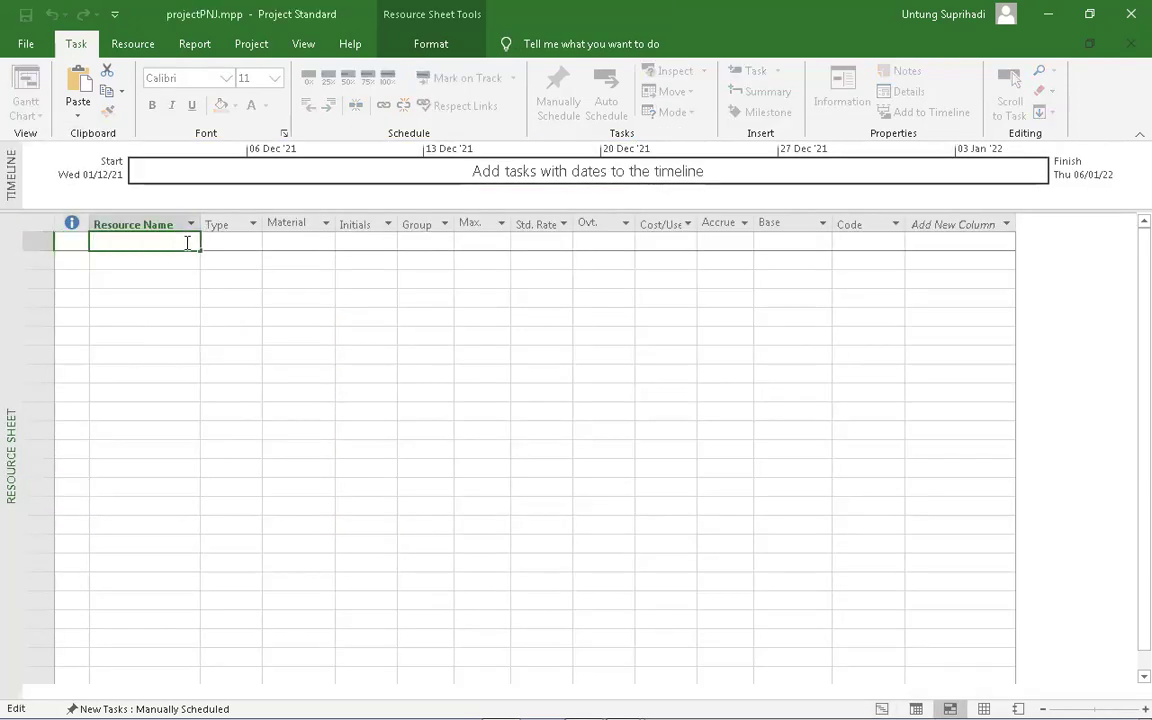
type("oje")
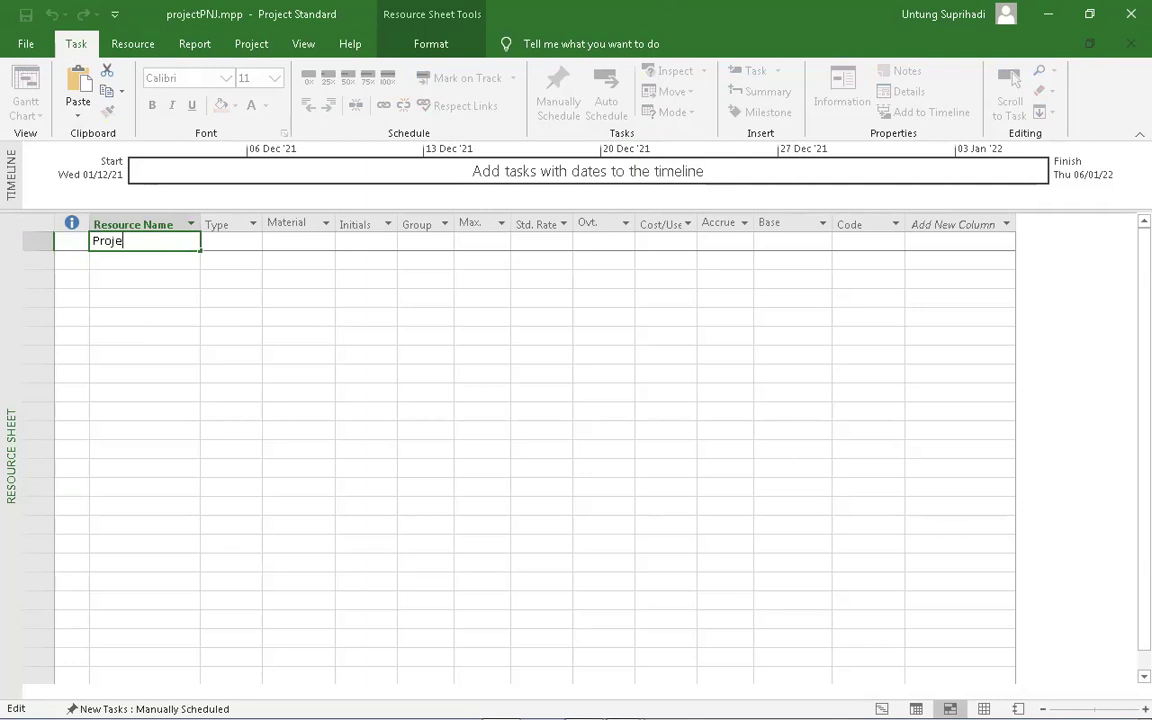
type("ct Manager")
left_click(331, 276)
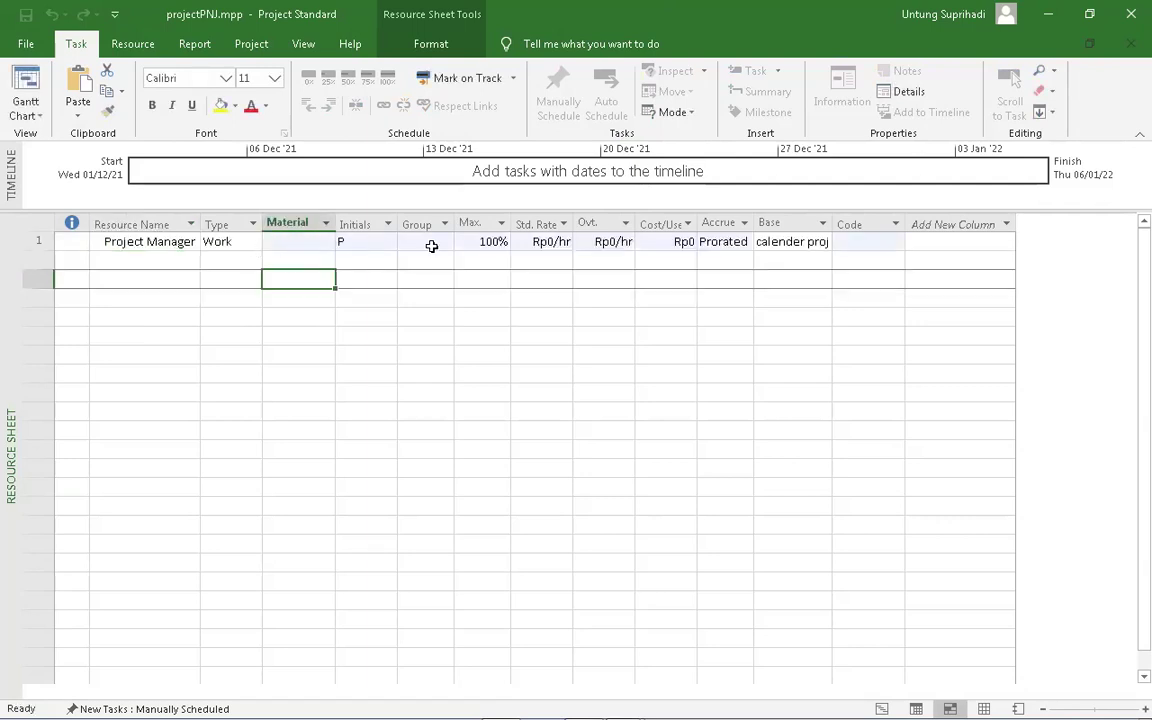
- Set the Project Manager's standard rate to 1000000/day
left_click(537, 244)
double_click(538, 246)
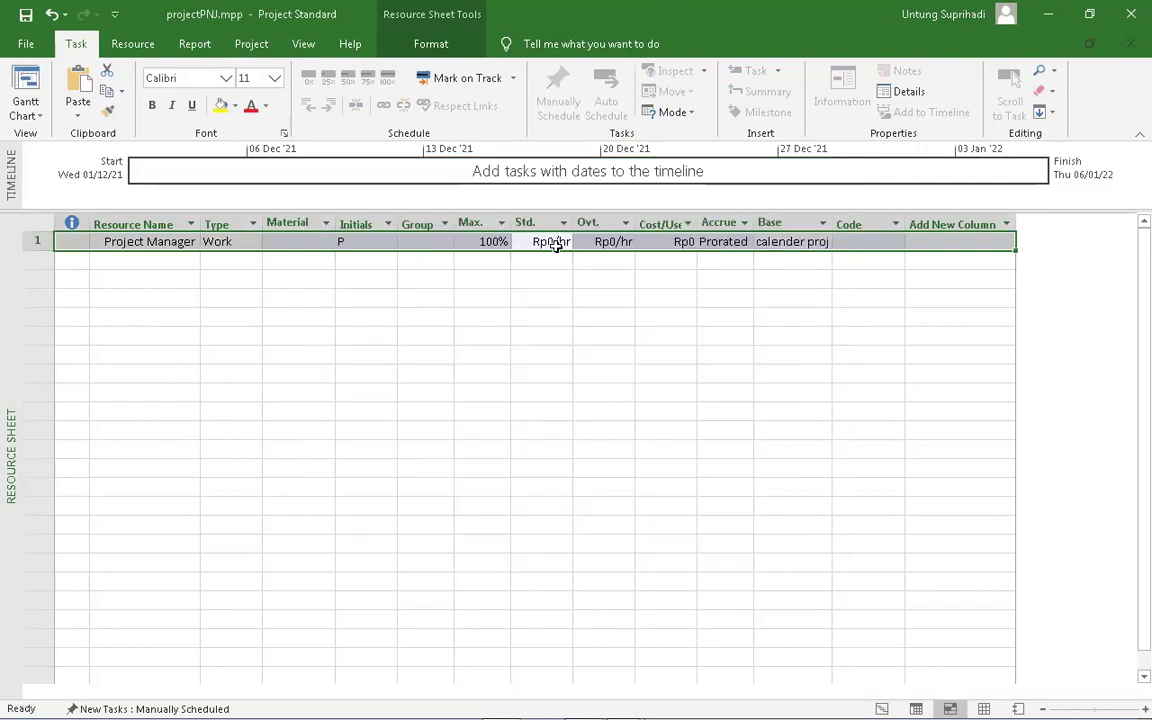
left_click(553, 245)
type("1000000")
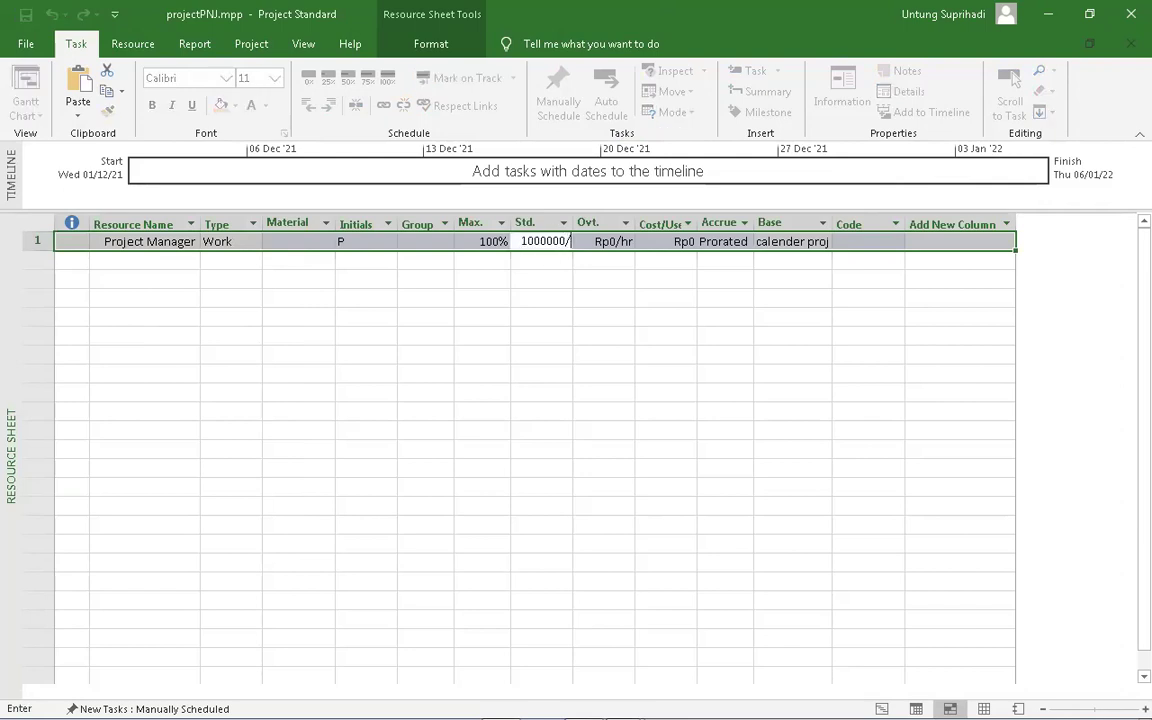
type("/day")
key("Tab")
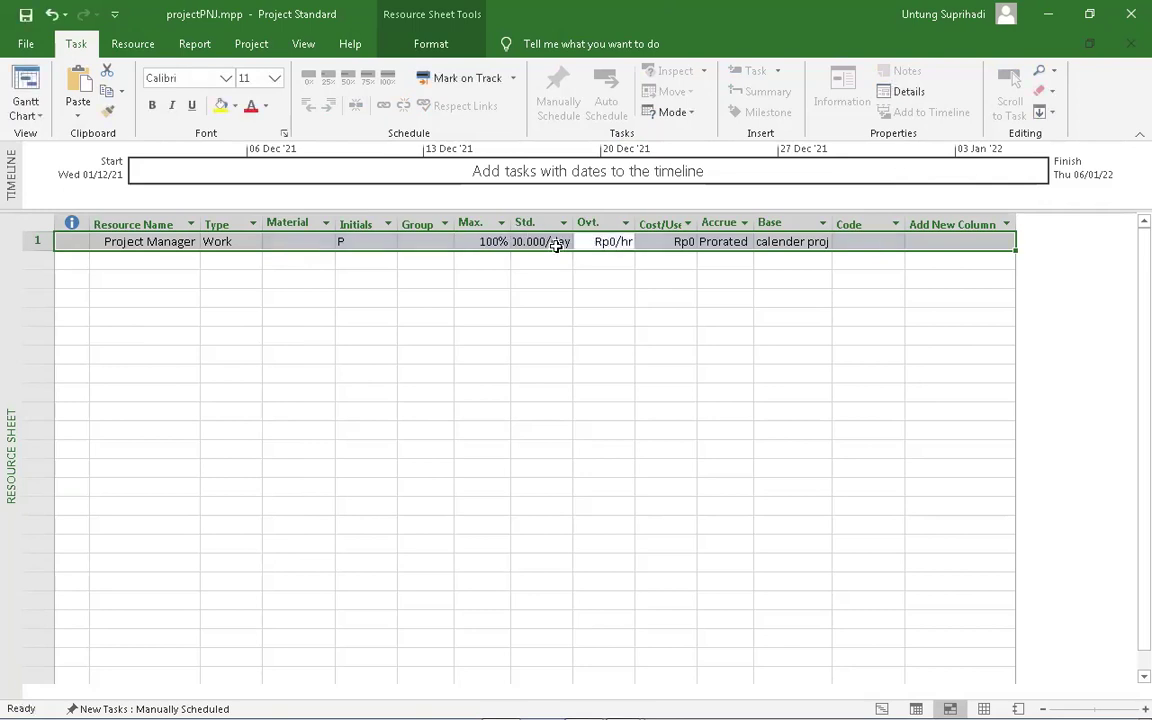
- Add a second resource named System Analyst below Project Manager
left_click(178, 261)
type("System Anal")
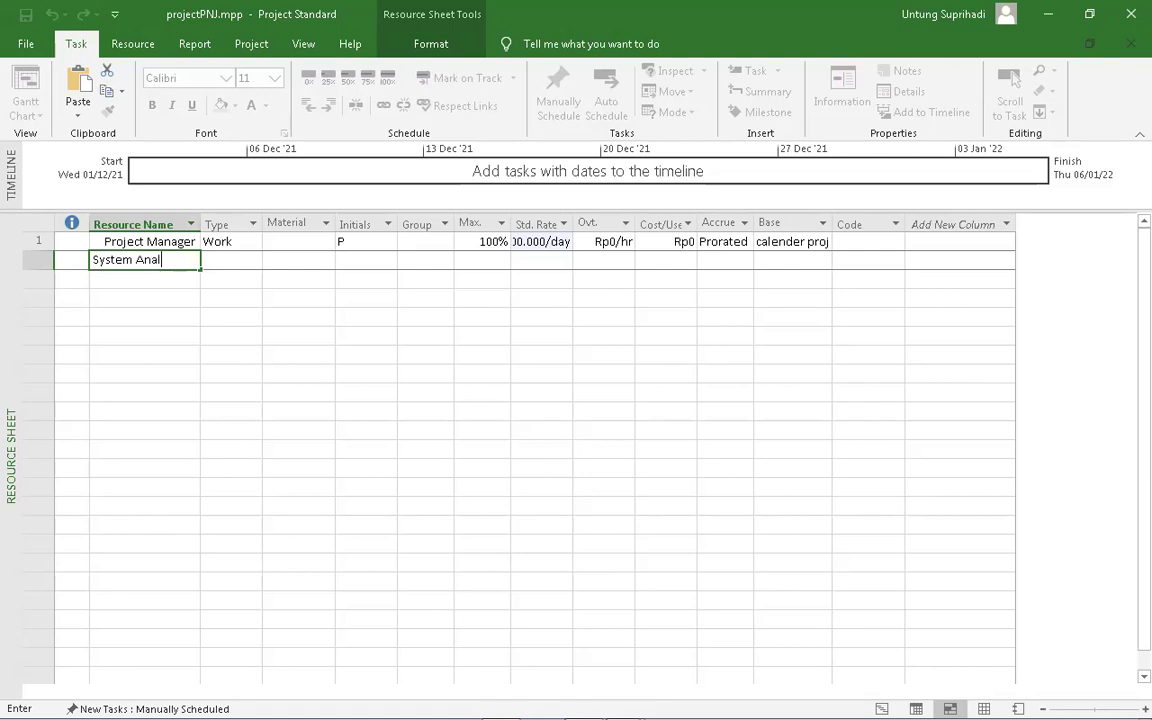
type("yst")
left_click(367, 296)
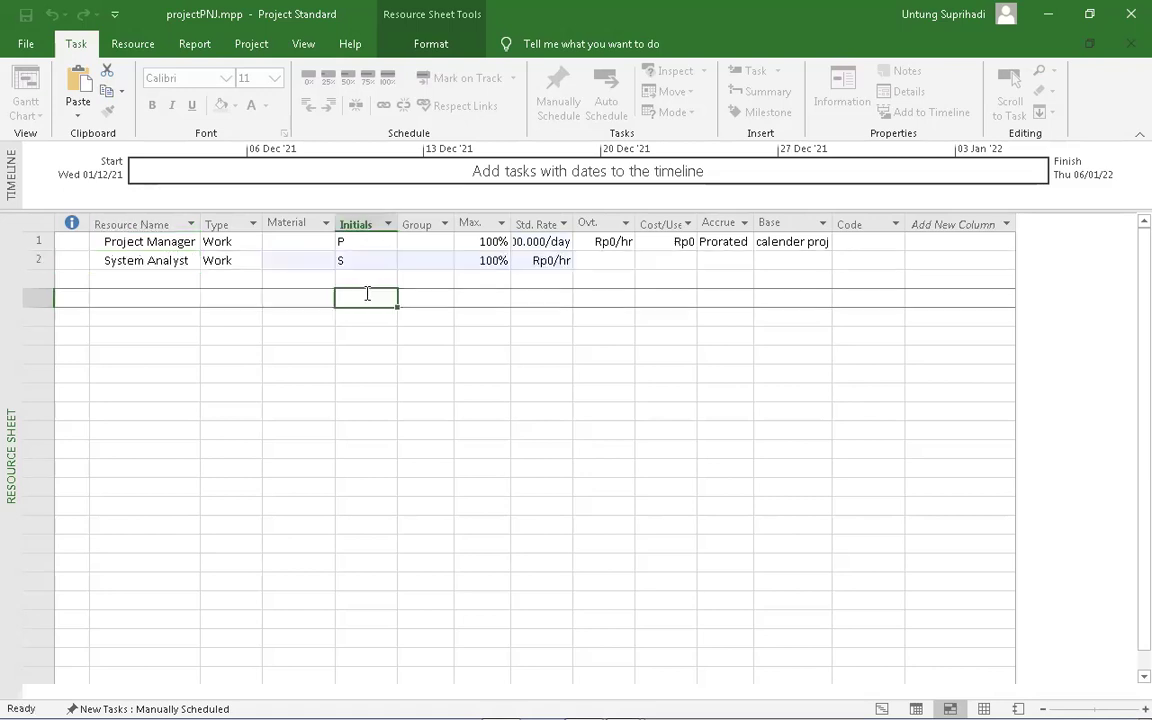
- Set the System Analyst's standard rate to 500000/day
left_click(547, 264)
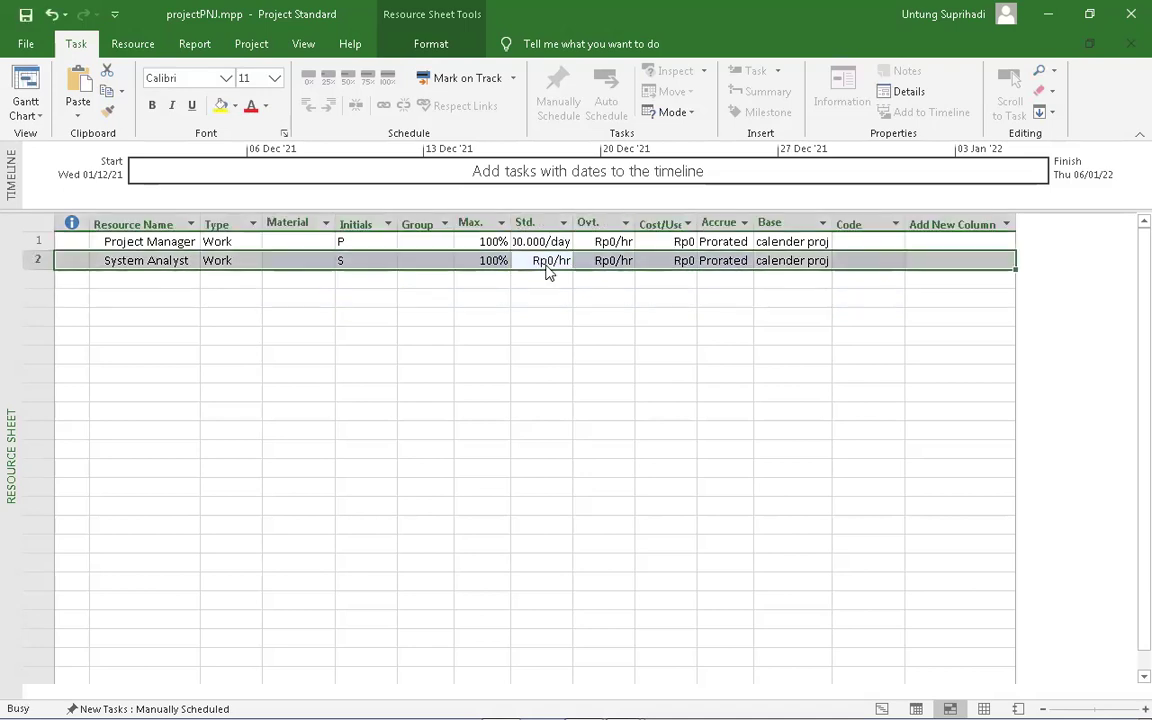
double_click(547, 264)
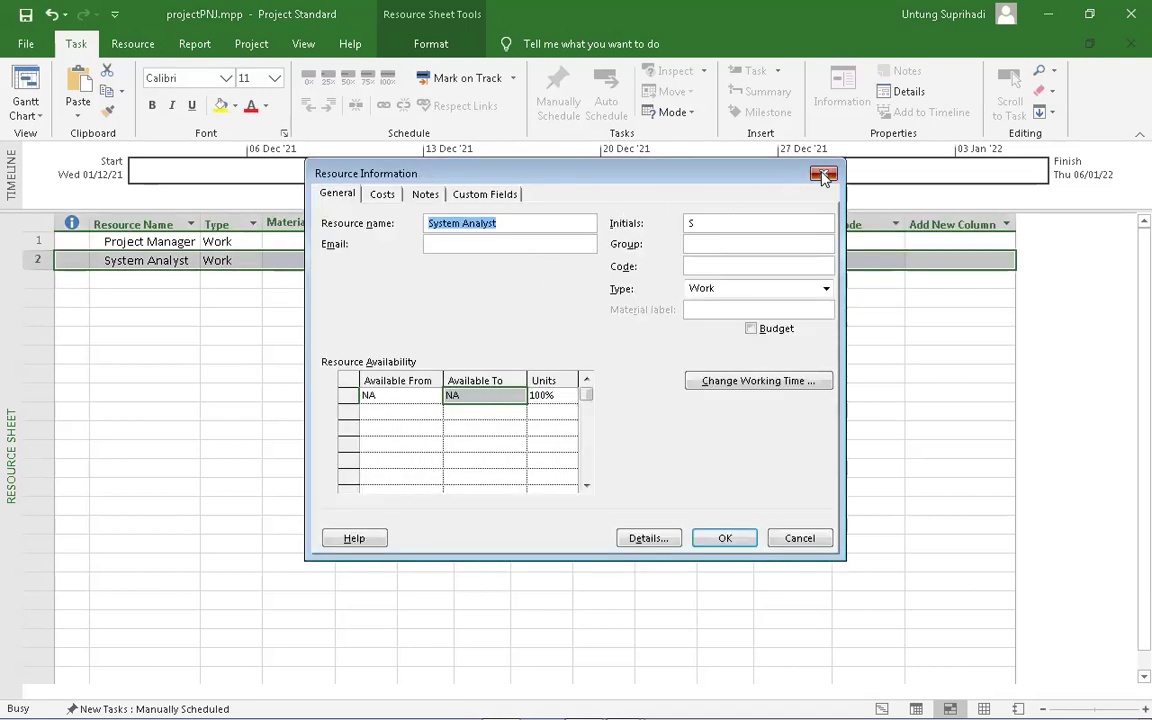
key("Escape")
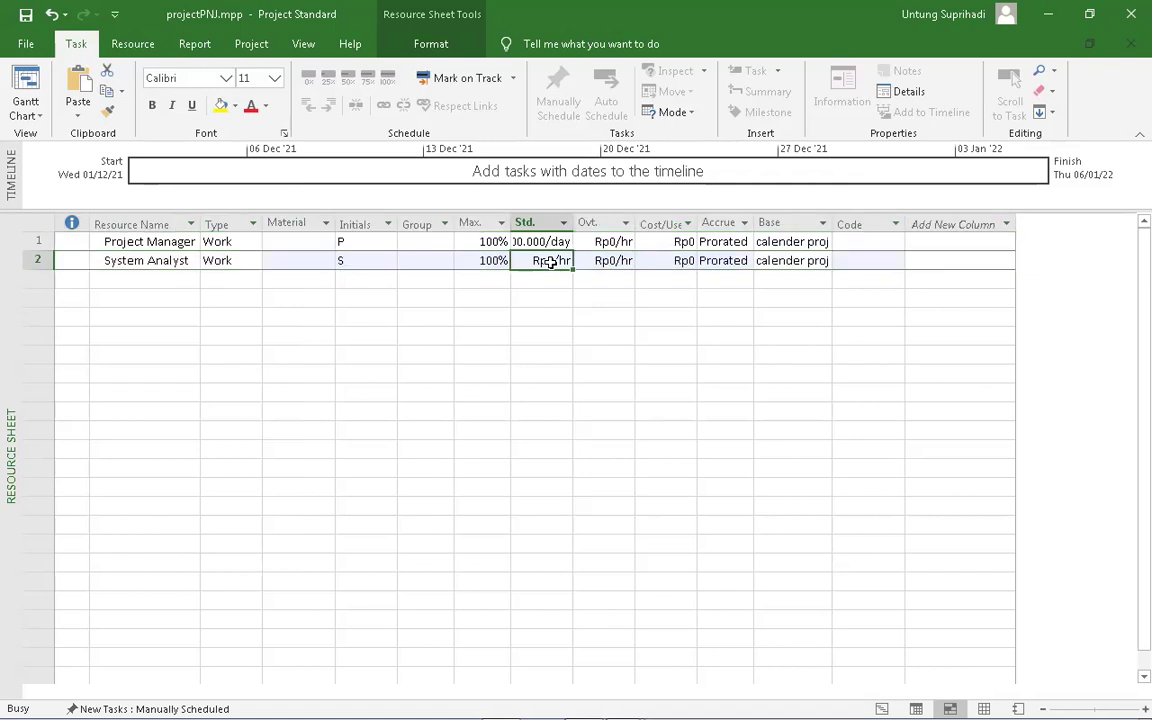
double_click(553, 264)
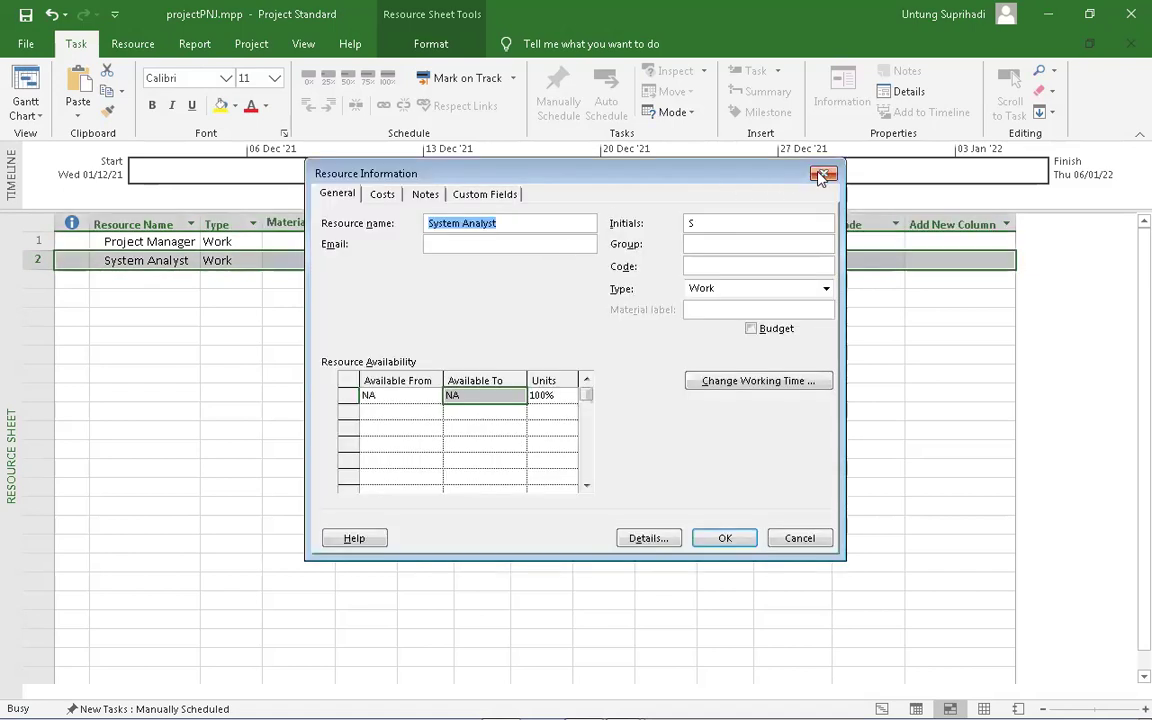
left_click(822, 174)
type("500")
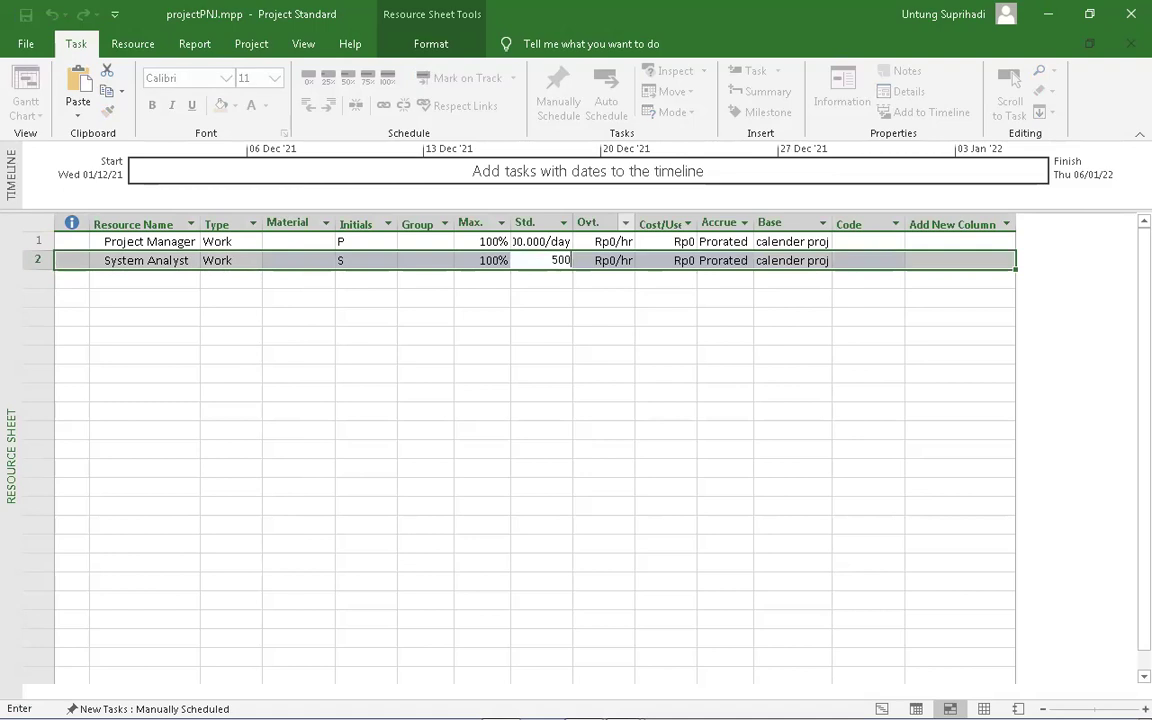
type("000/day")
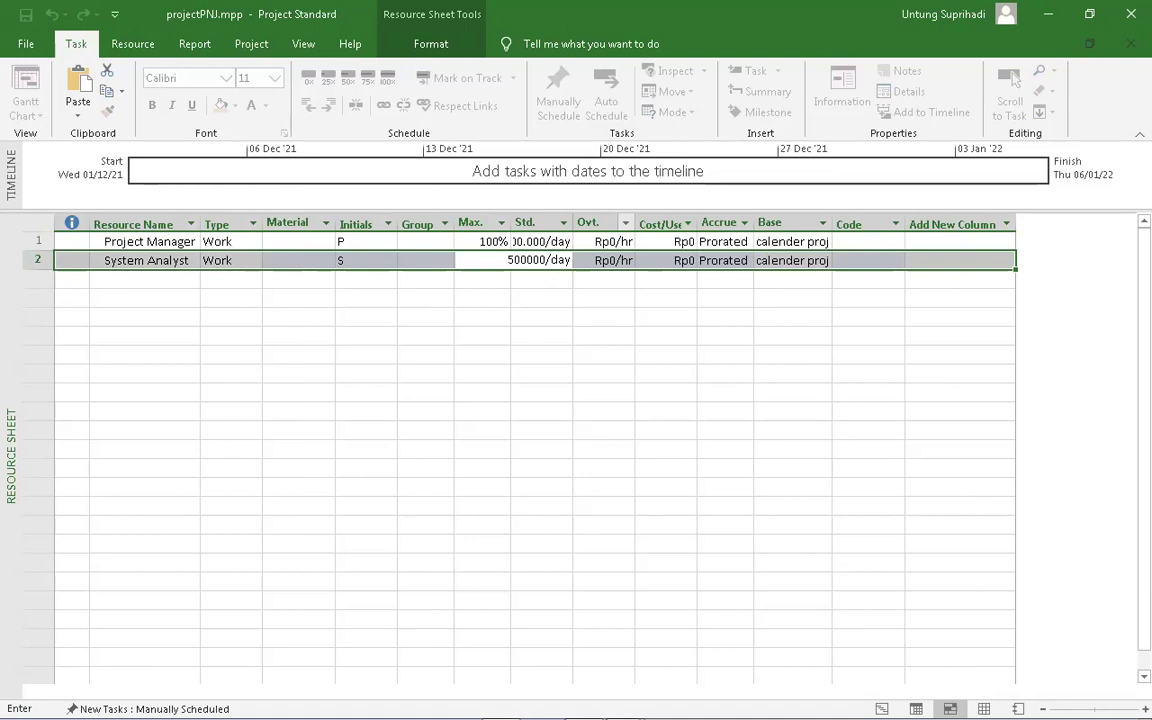
left_click(587, 370)
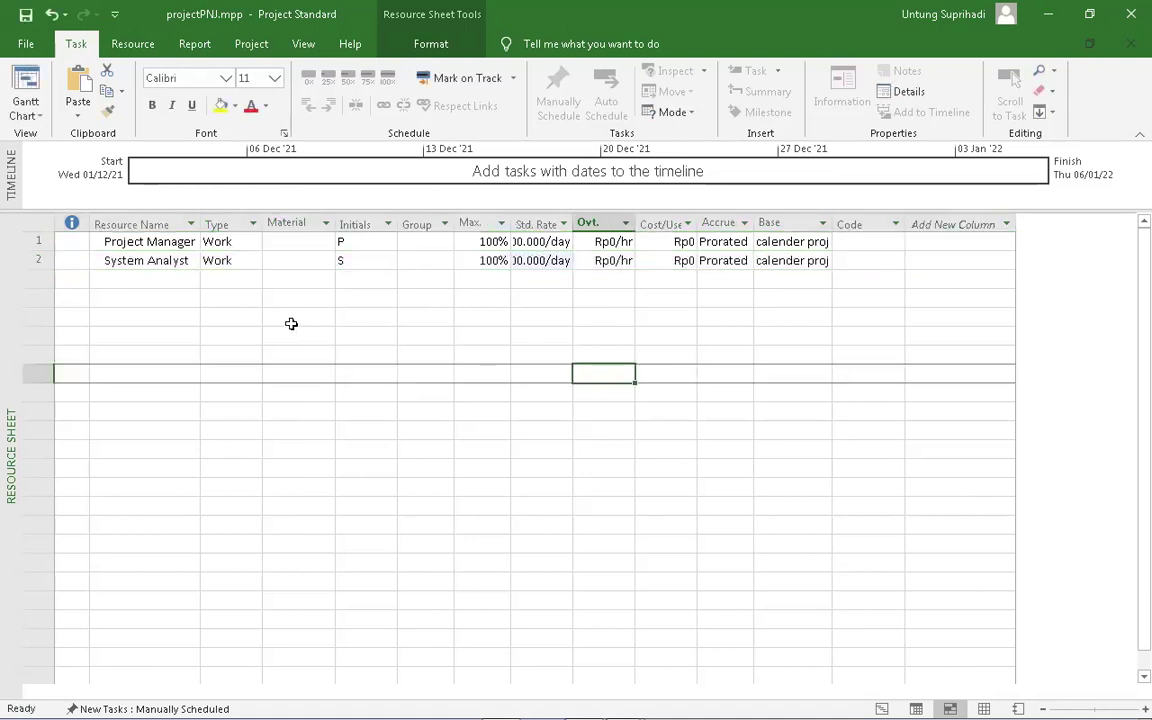
- Add a third resource named Desainer below System Analyst
left_click(188, 280)
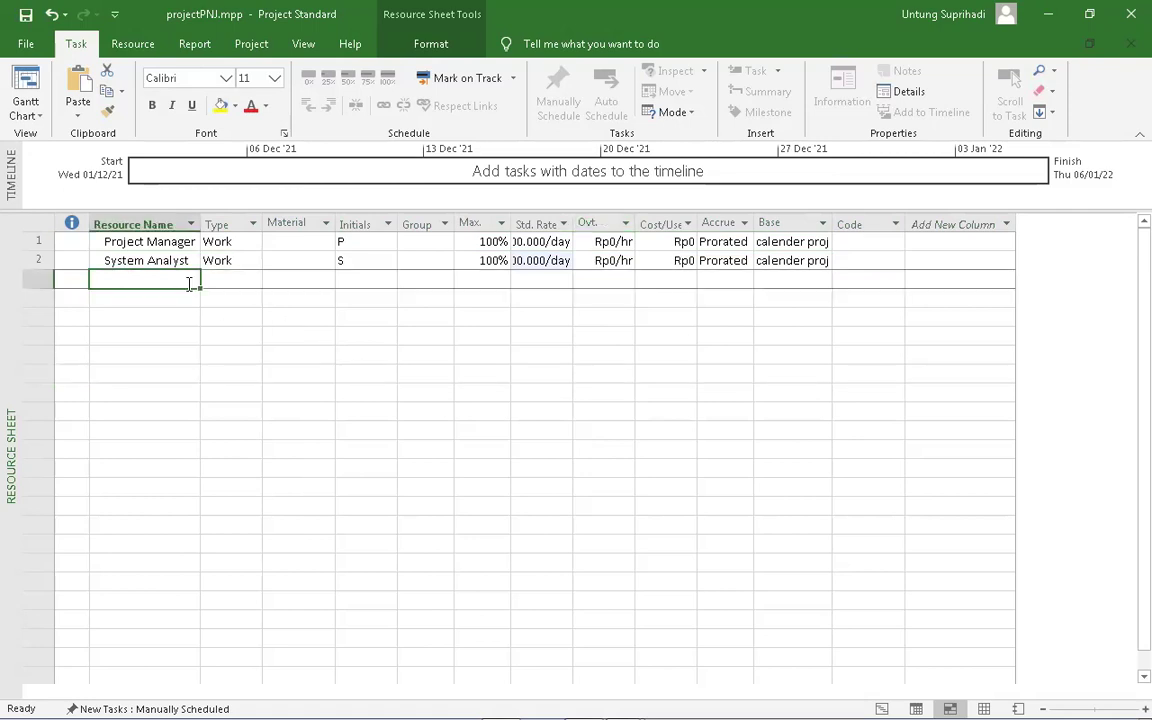
key("shift+space")
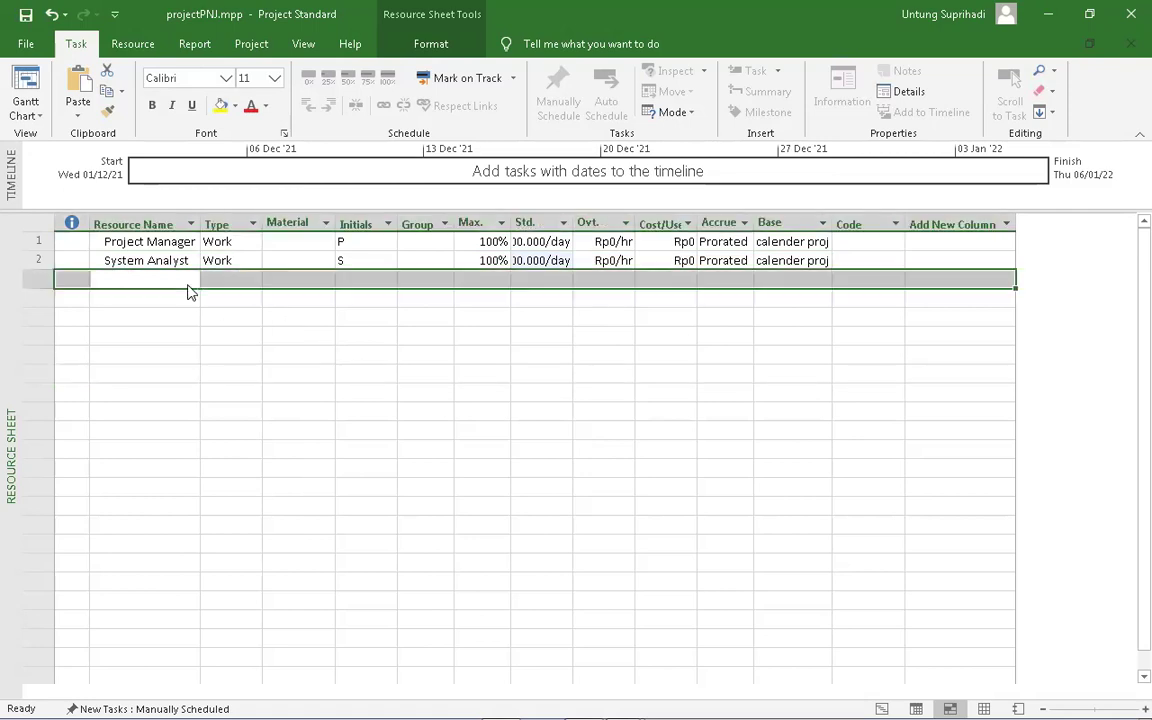
double_click(188, 282)
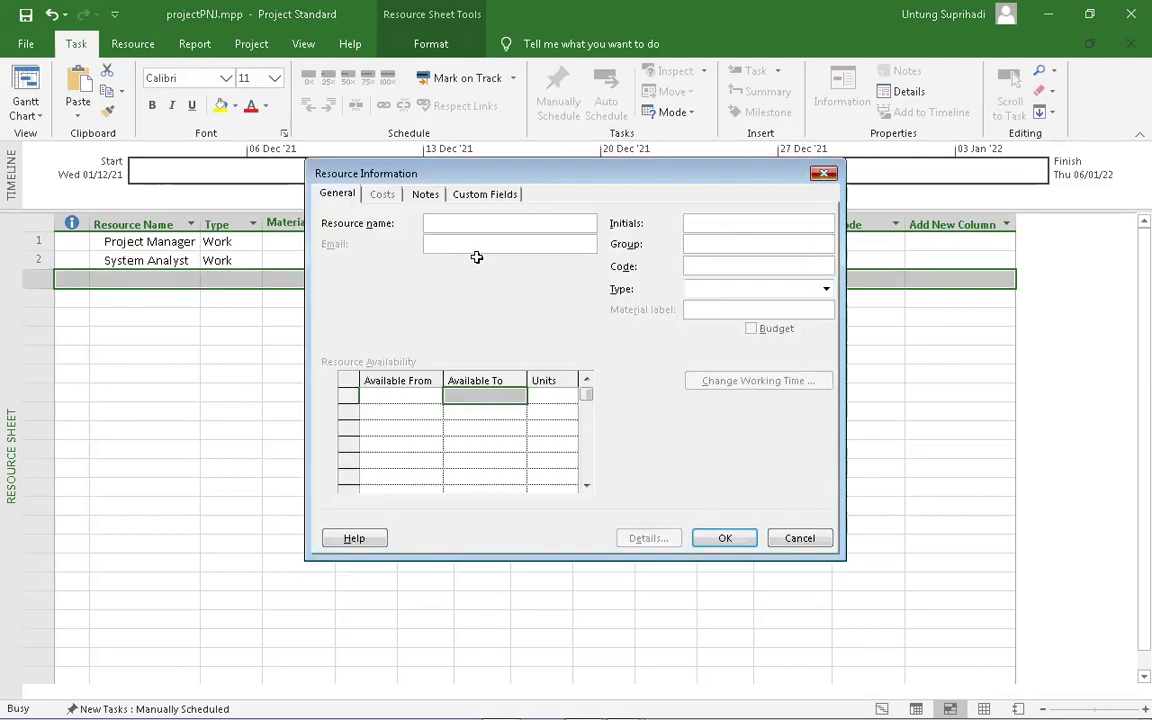
key("Escape")
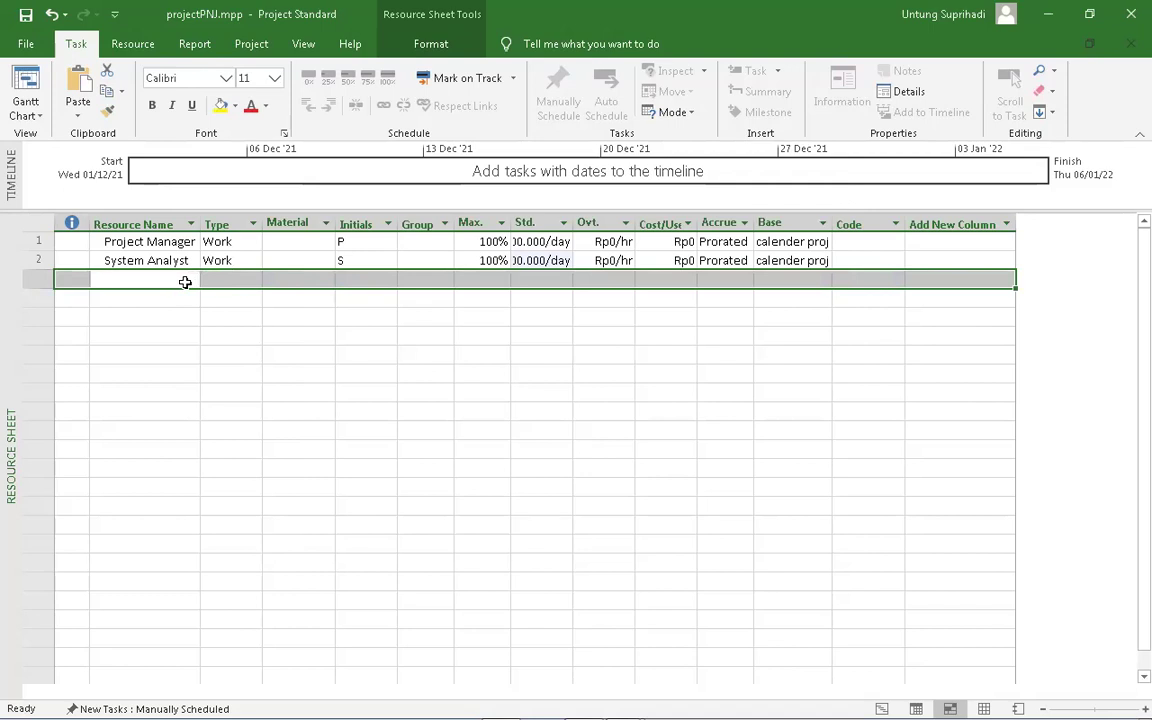
type("Desain")
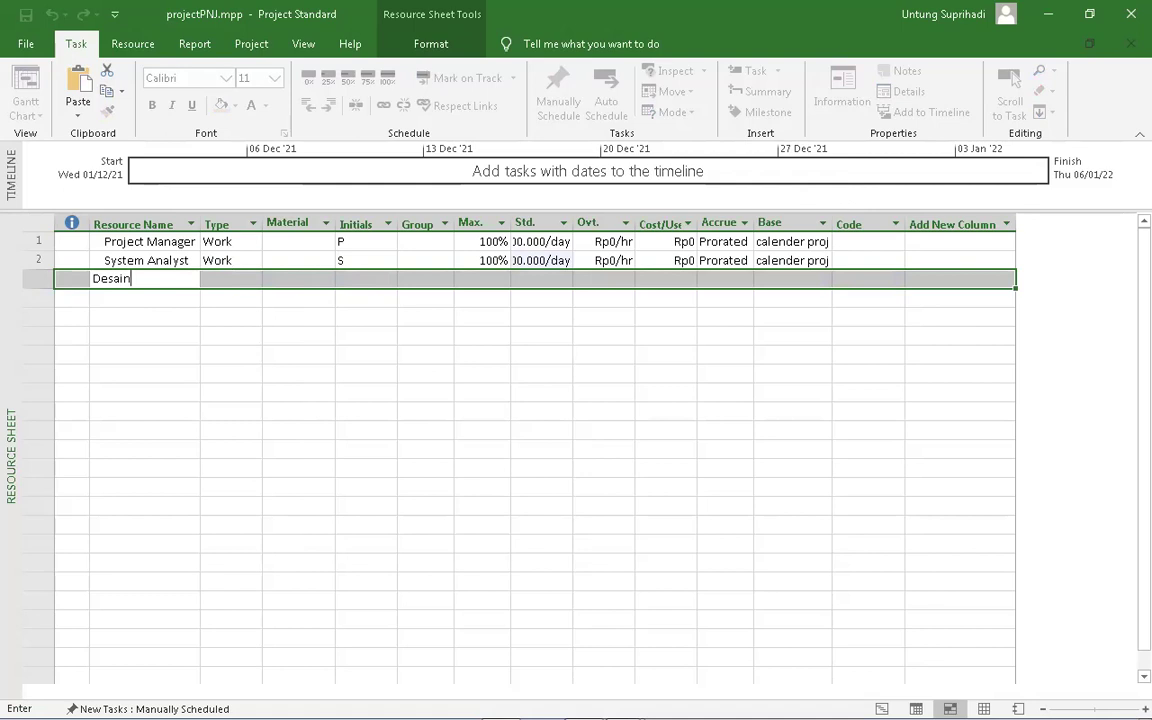
type("er")
left_click(228, 390)
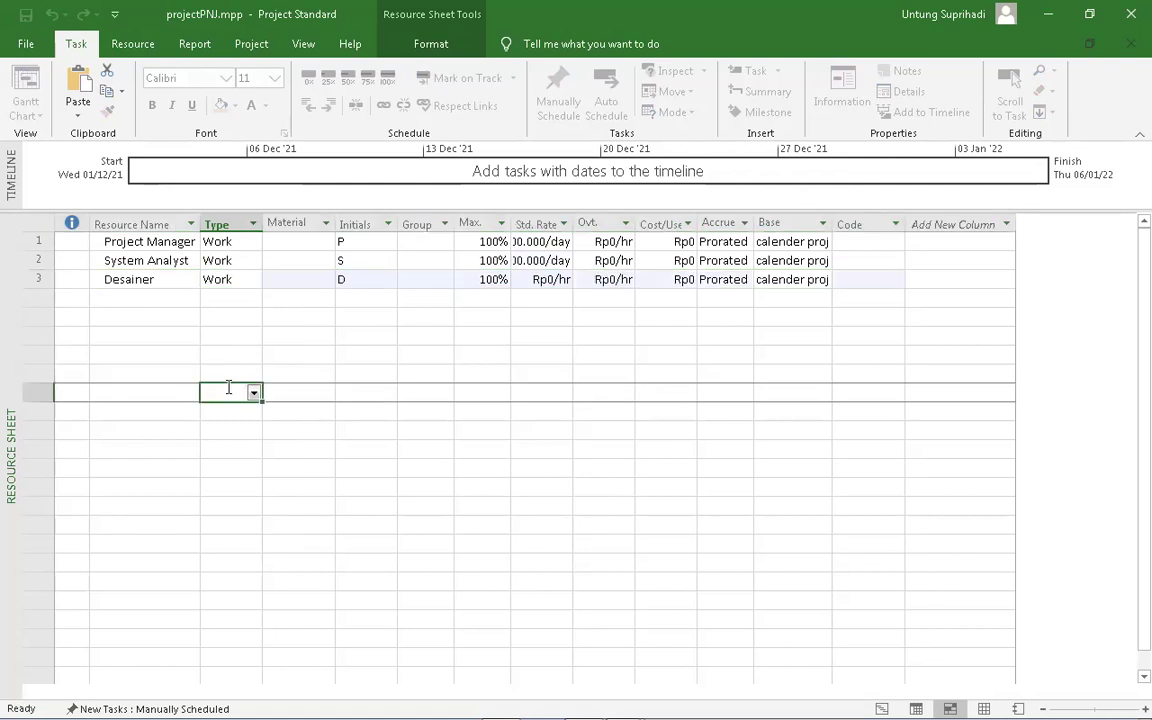
- Set the Desainer's standard rate to 300000/day
left_click(541, 279)
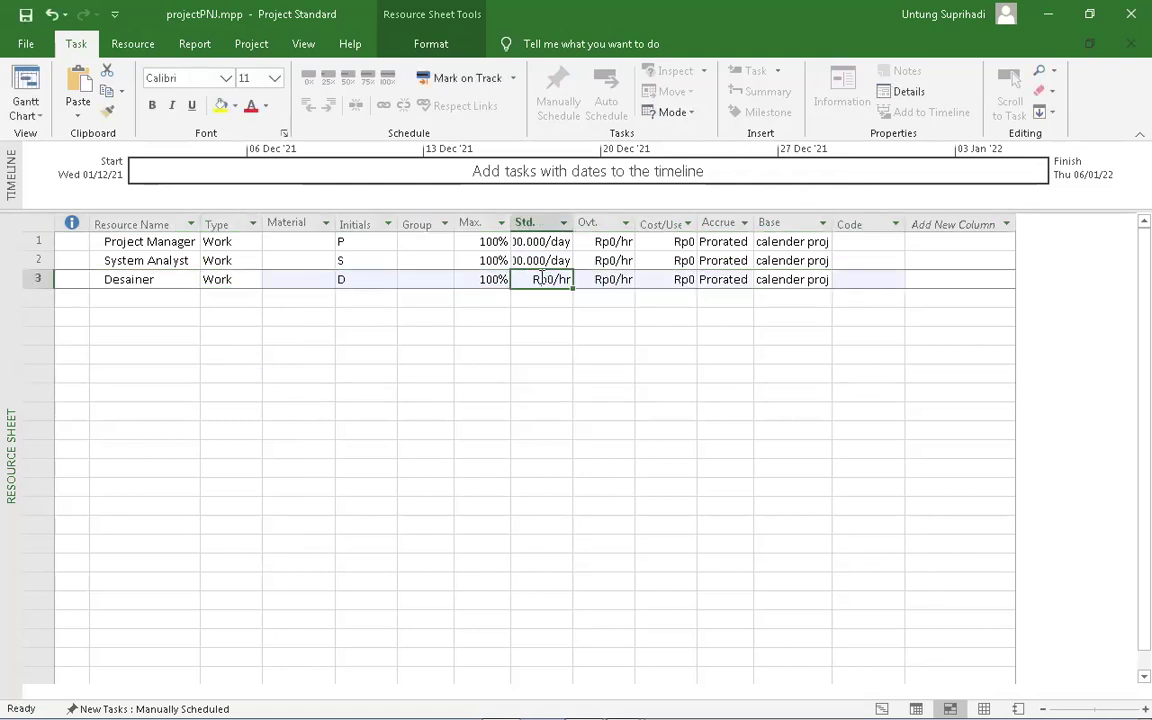
double_click(541, 279)
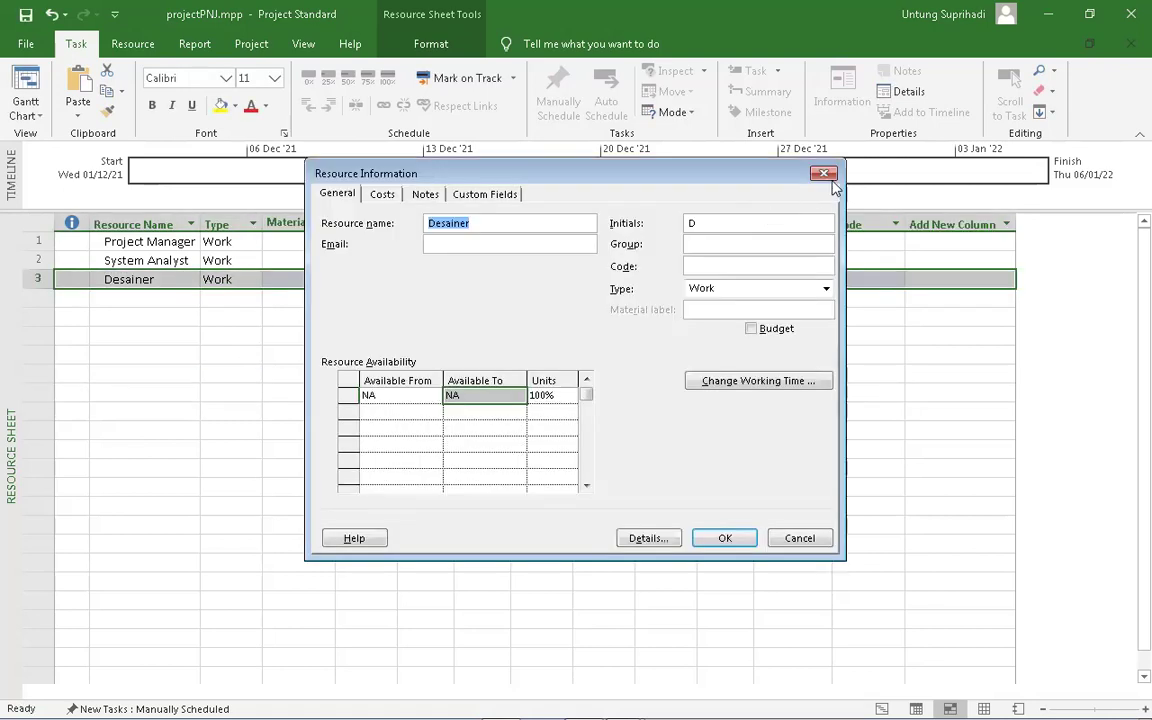
key("Escape")
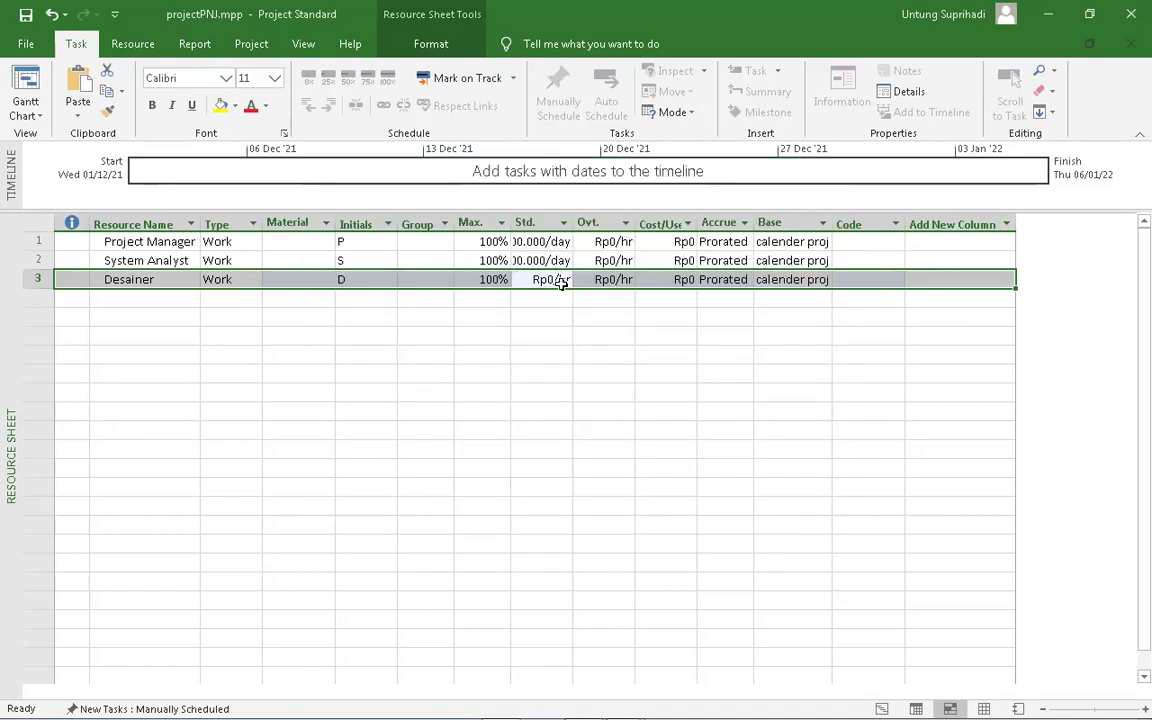
type("300")
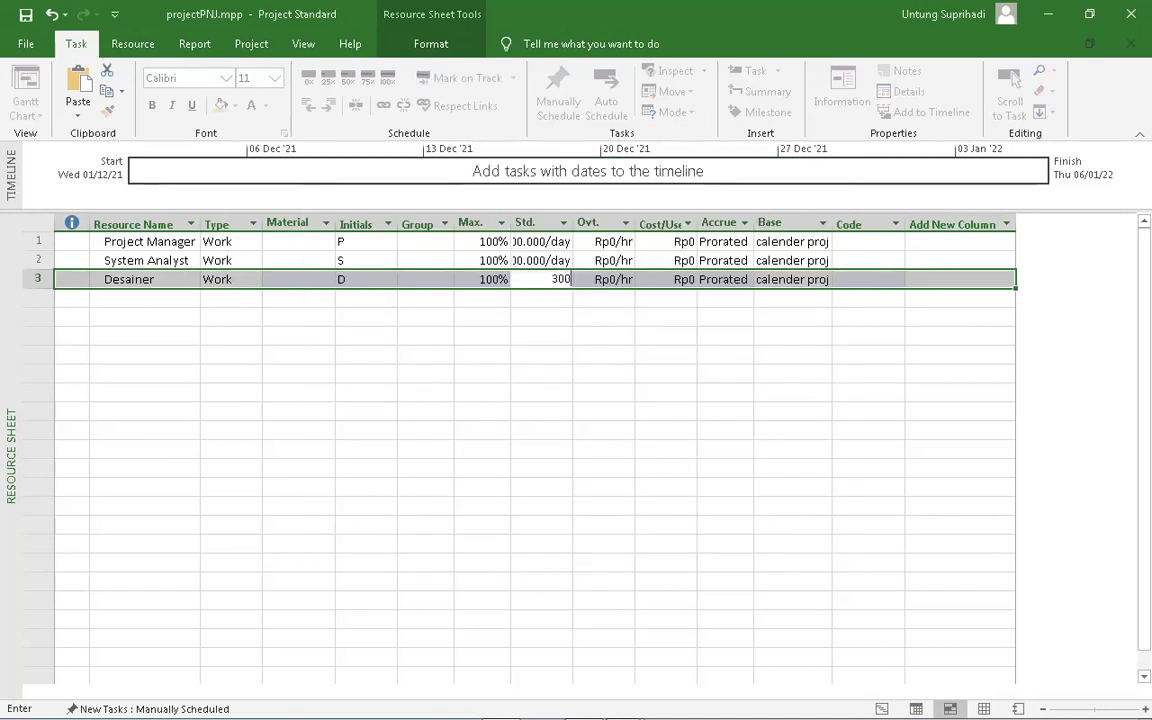
type("000/day")
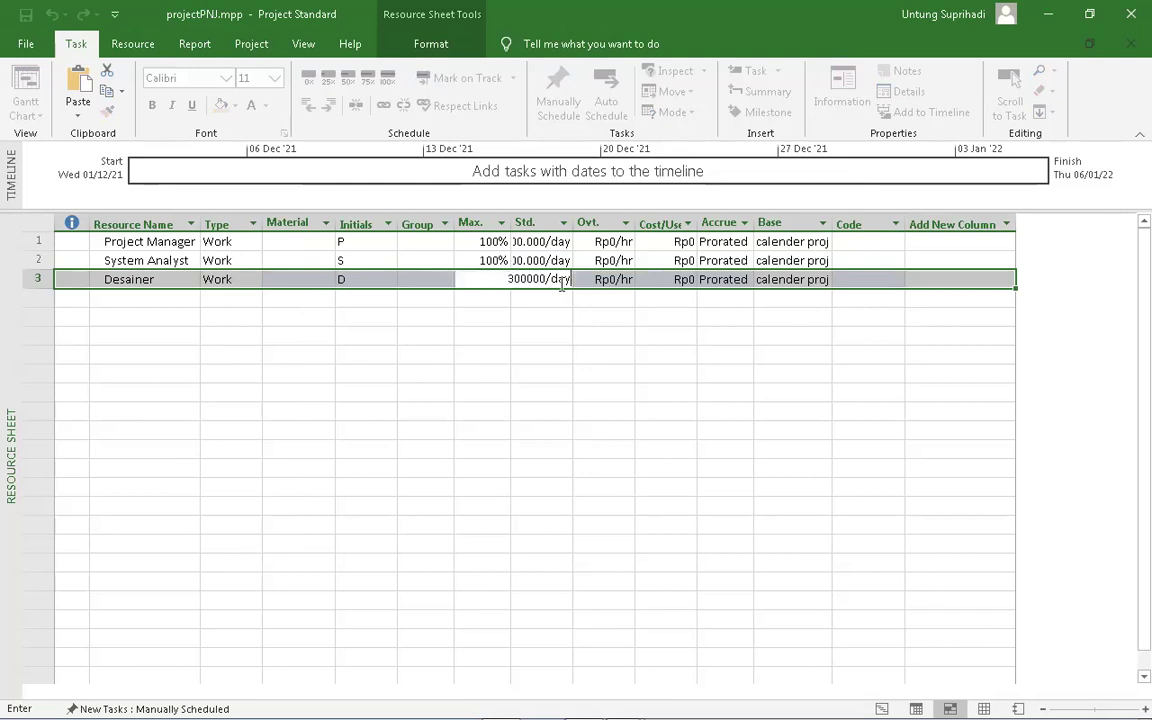
key("Tab")
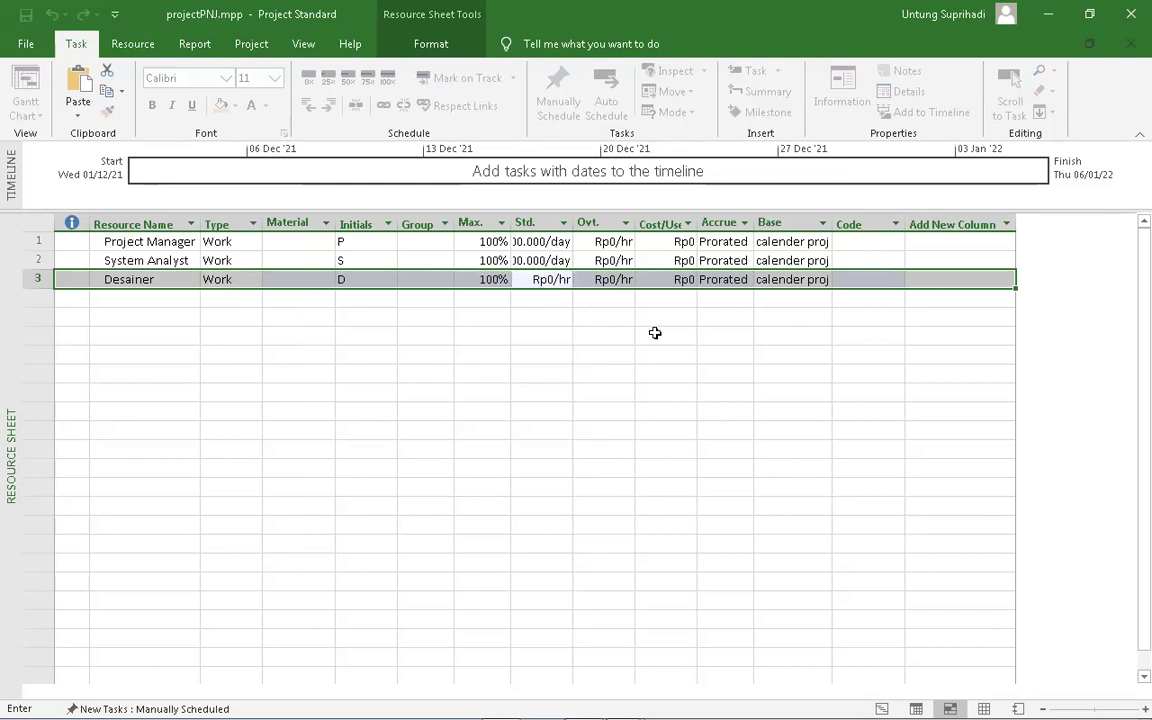
- Add a fourth resource named Developer below Desainer
left_click(174, 300)
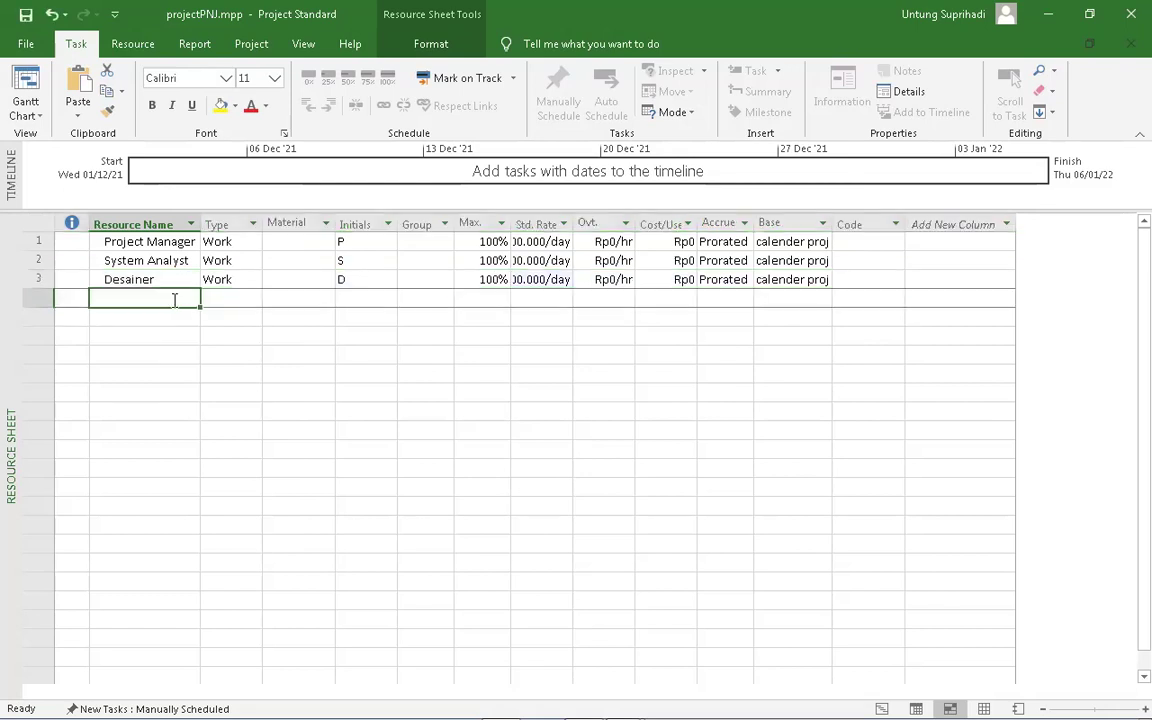
type("de")
key("BackSpace")
key("BackSpace")
key("BackSpace")
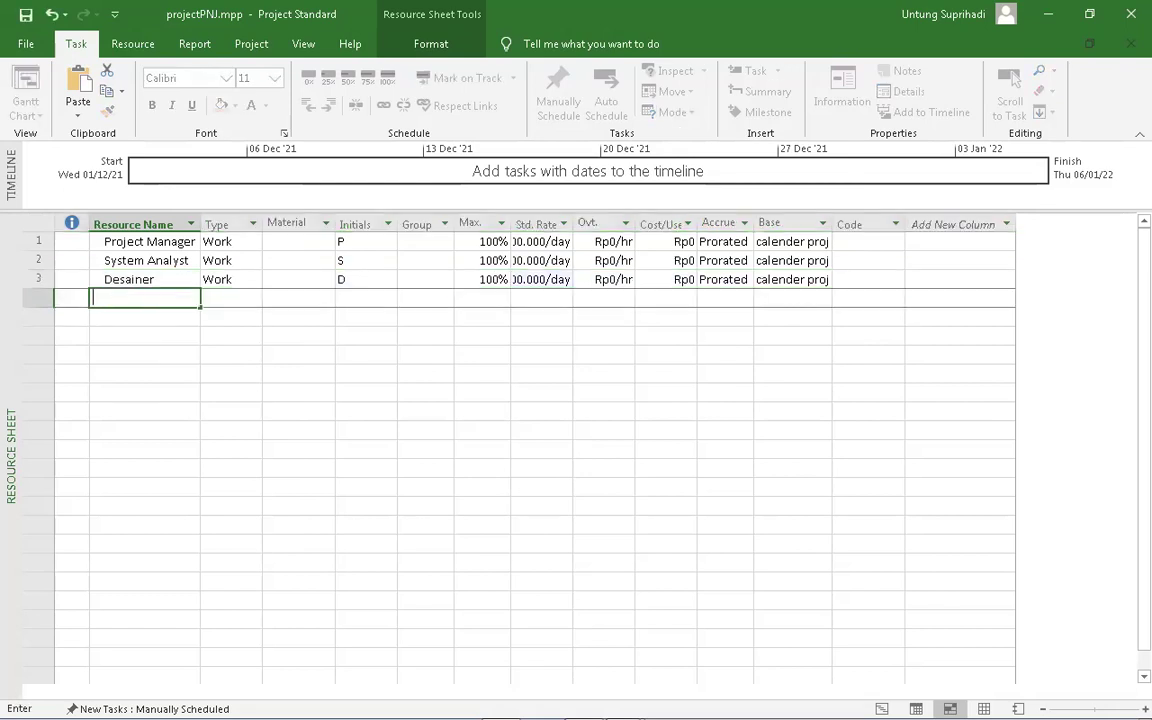
type("Developer")
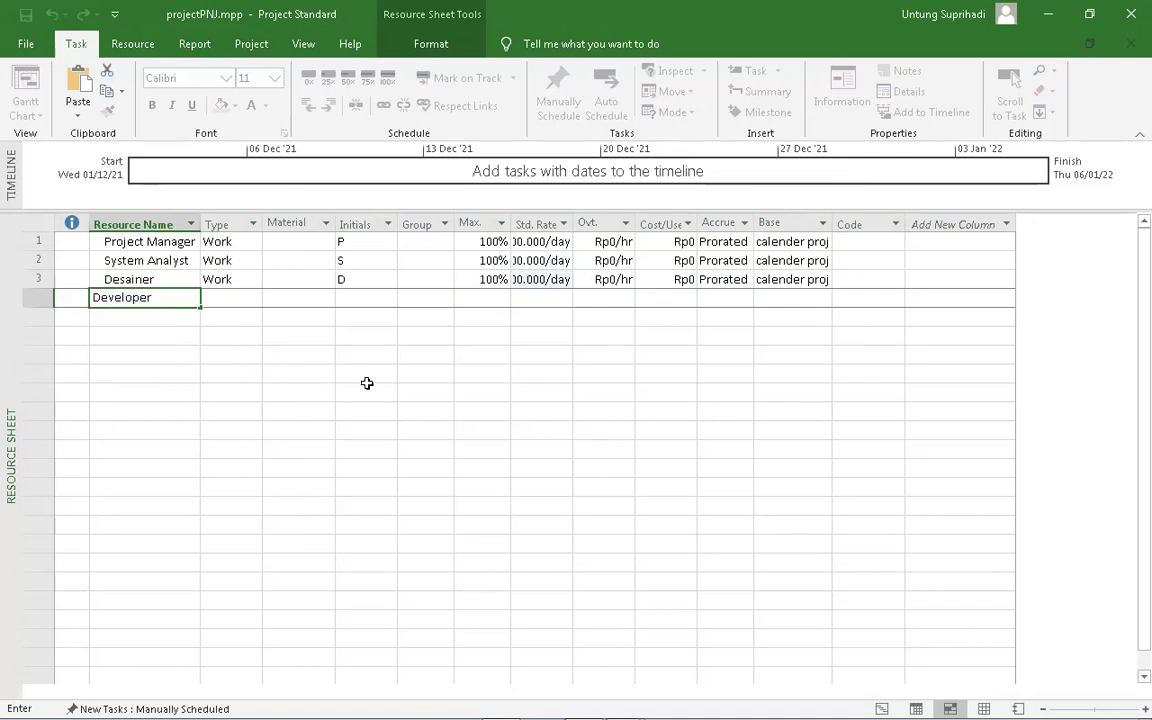
left_click(369, 386)
- Set the Developer's standard rate to 200000/day
left_click(533, 299)
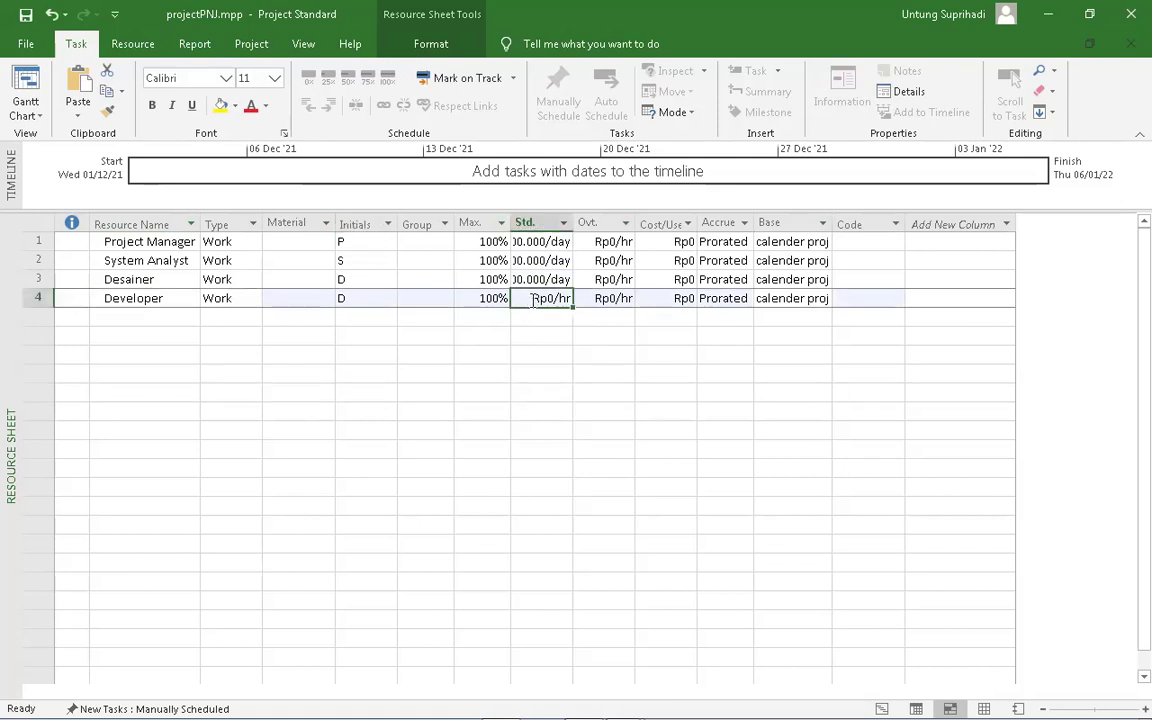
key("shift+space")
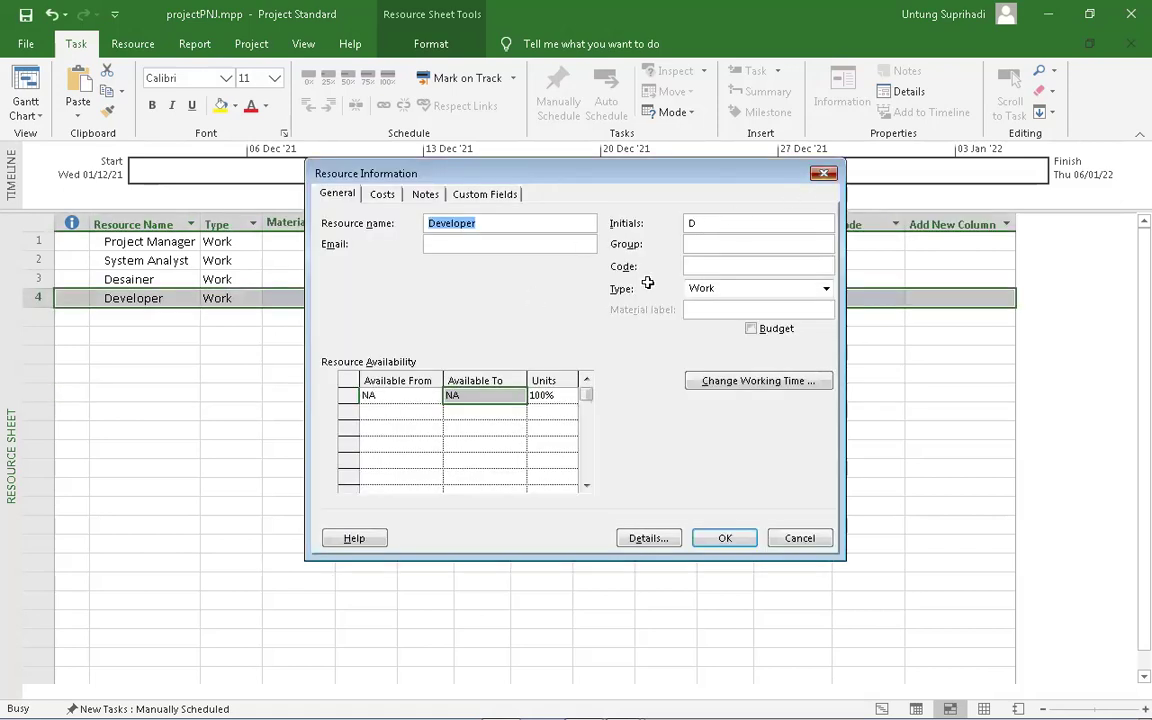
key("Escape")
type("200000/")
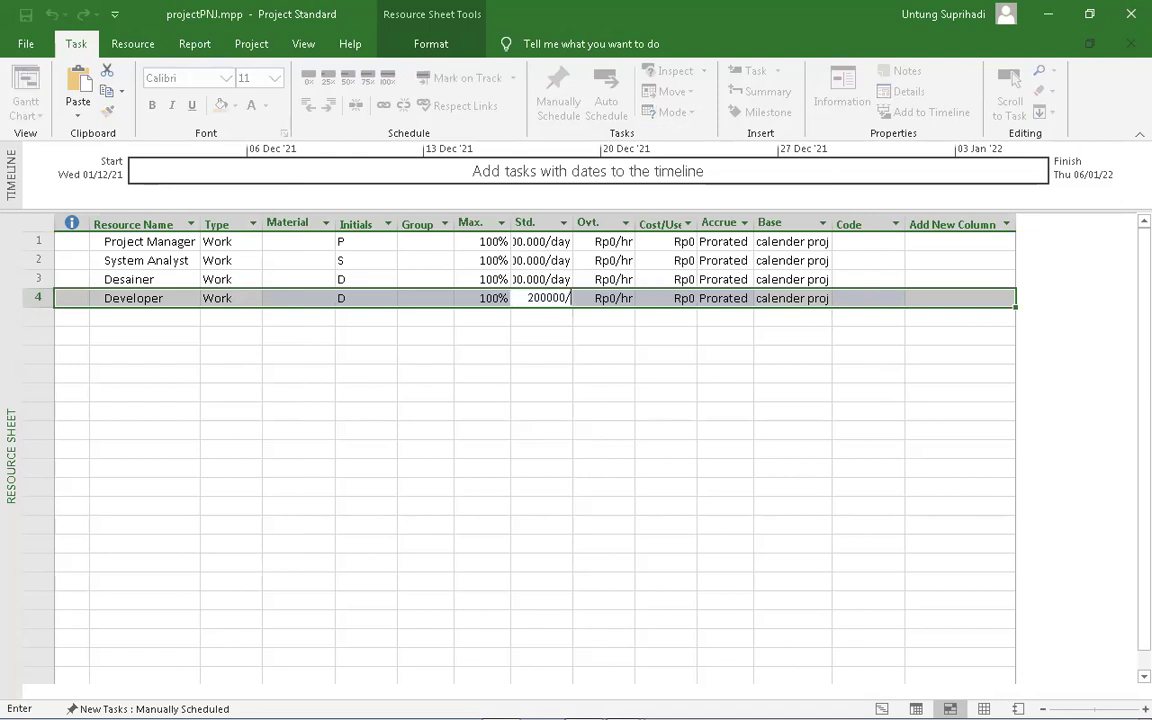
type("day")
left_click(710, 431)
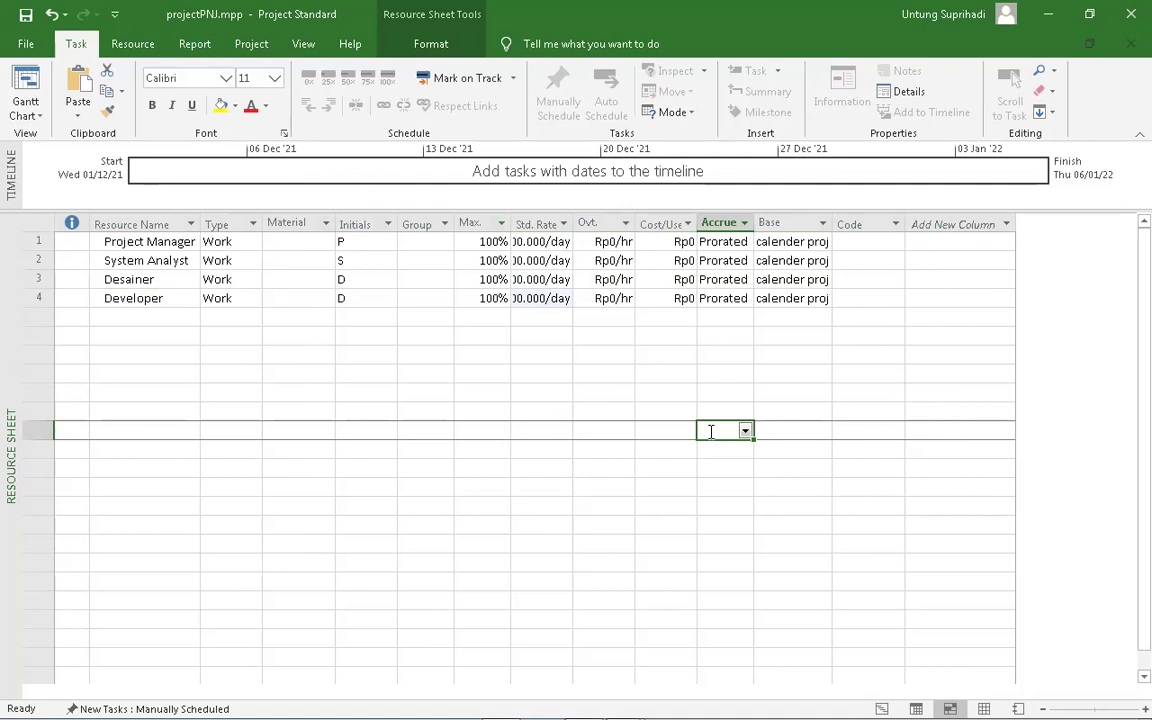
- Switch back to the Gantt Chart view and widen the task table to show the Resource Names column
left_click(31, 78)
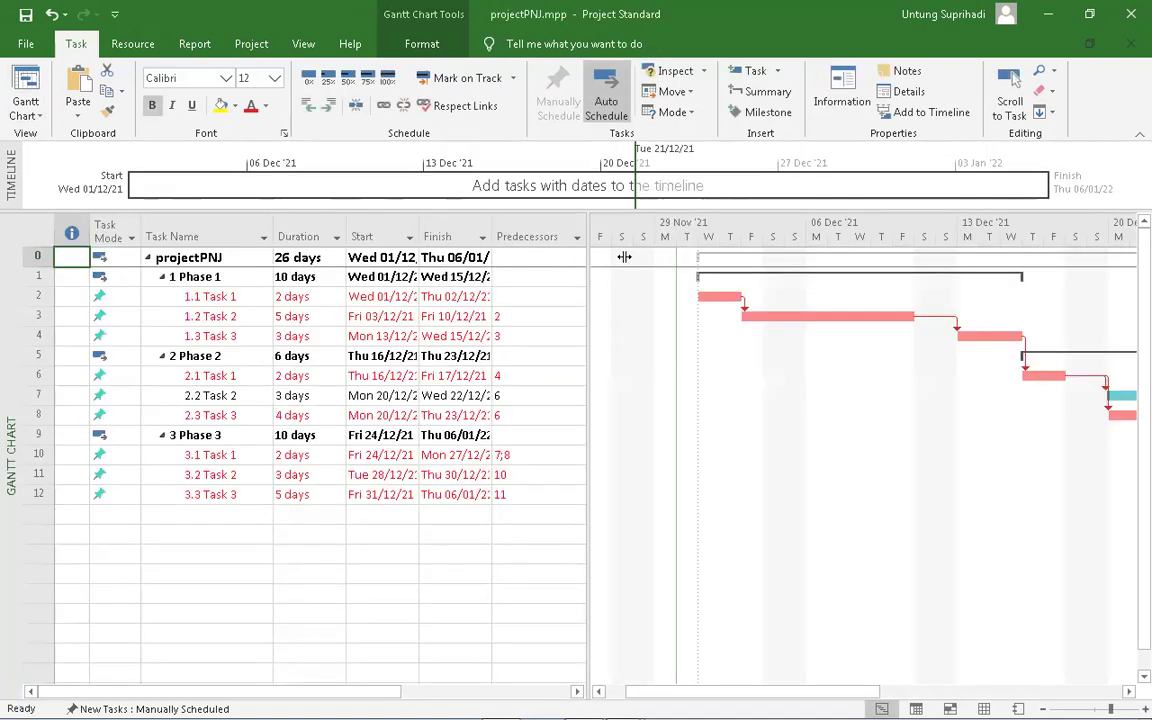
left_click_drag(733, 252, 733, 252)
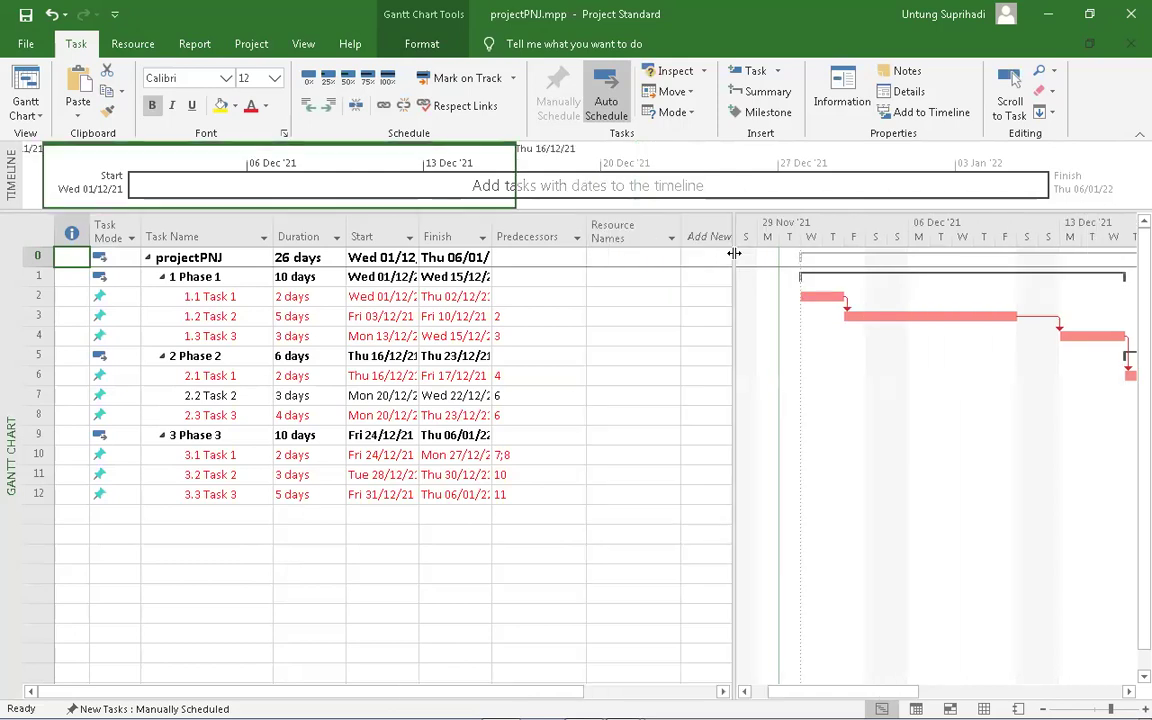
- Assign the Project Manager resource to Task 1 of Phase 1
left_click(626, 294)
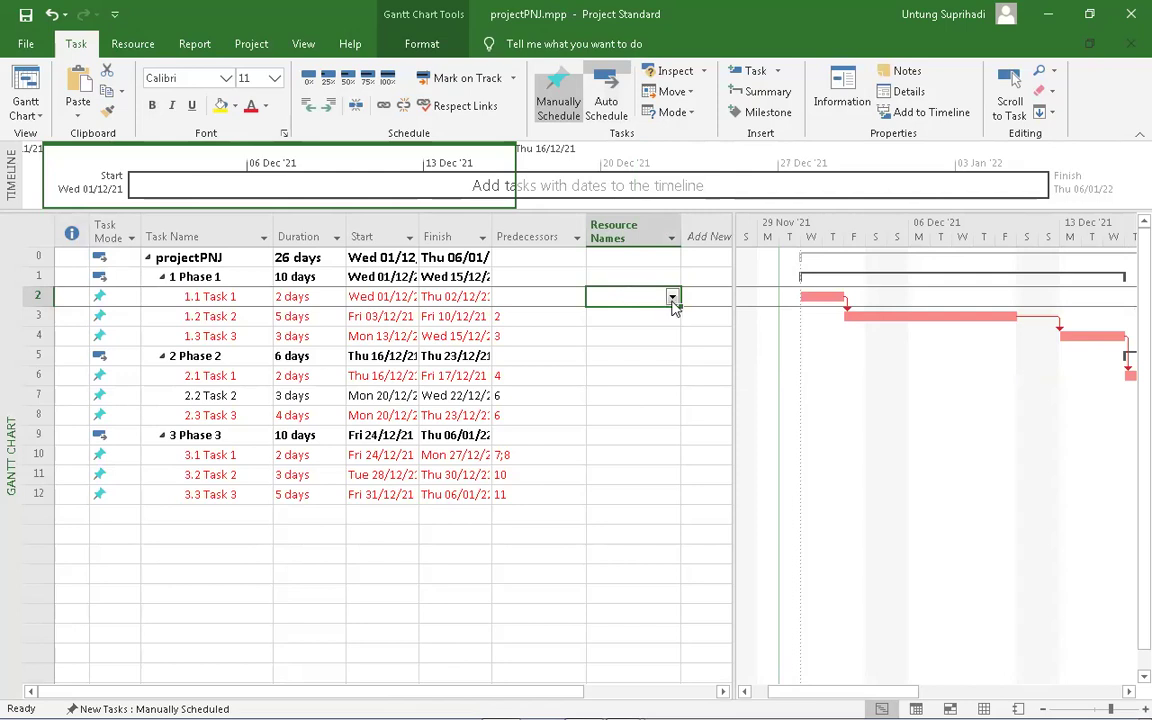
left_click(673, 297)
left_click(665, 350)
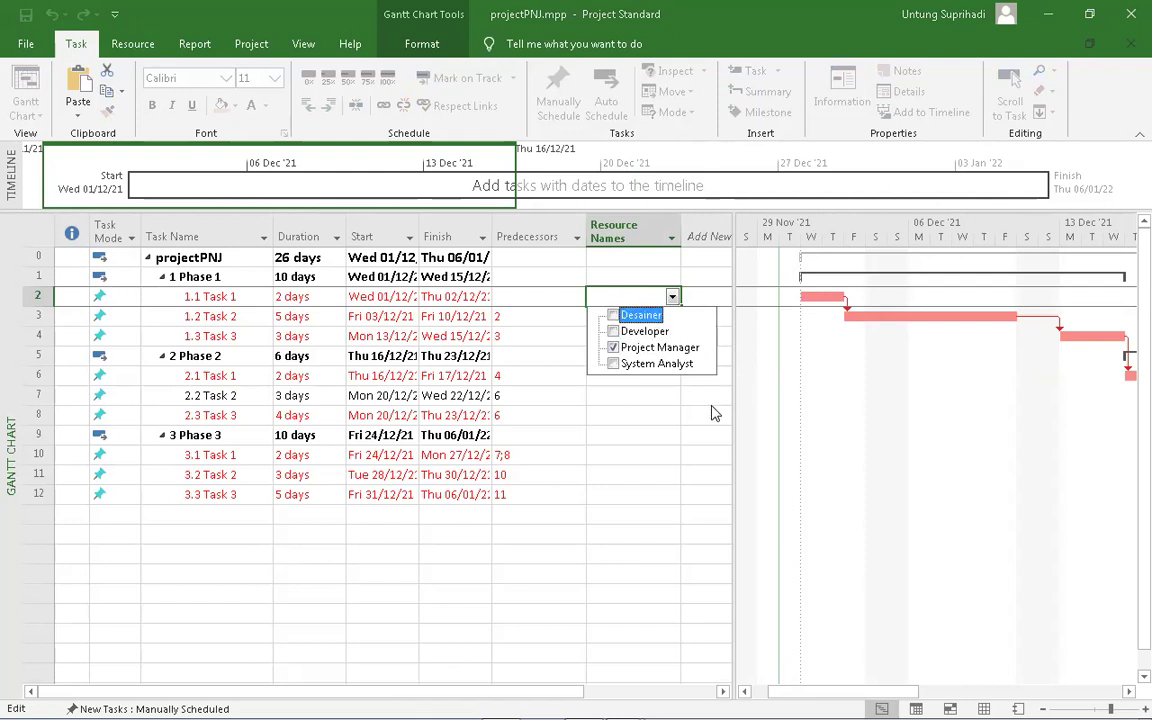
left_click(645, 316)
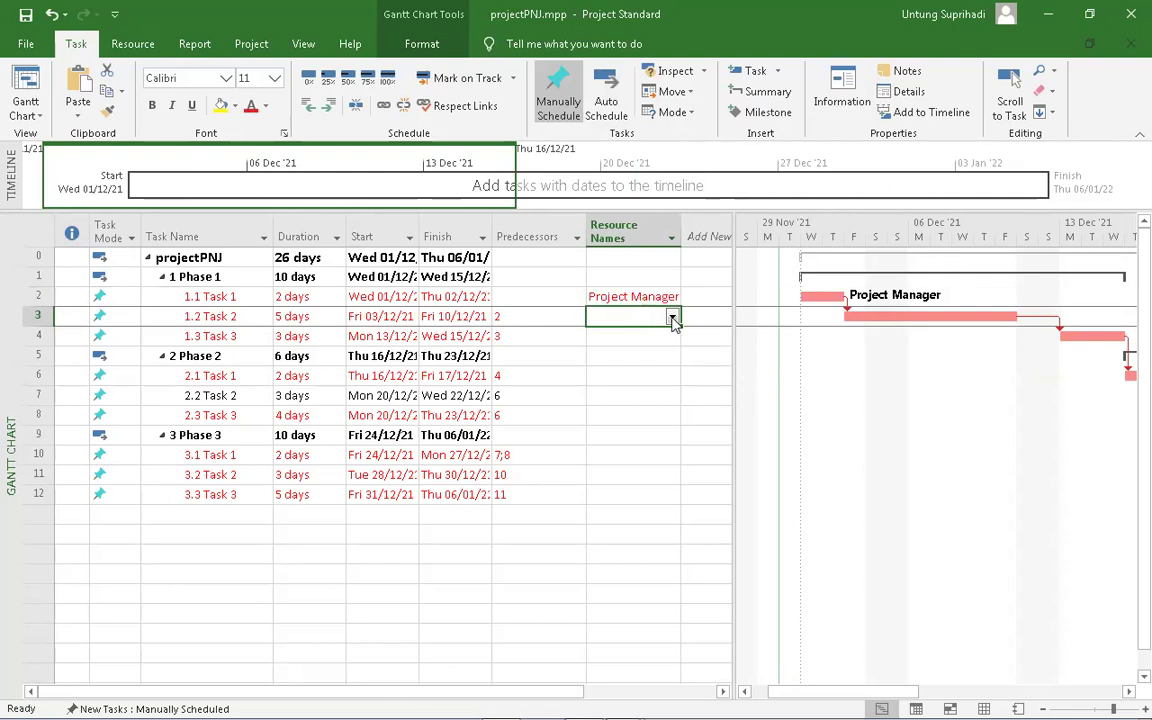
- Assign the System Analyst resource to Task 2 and Task 3 of Phase 1
left_click(672, 317)
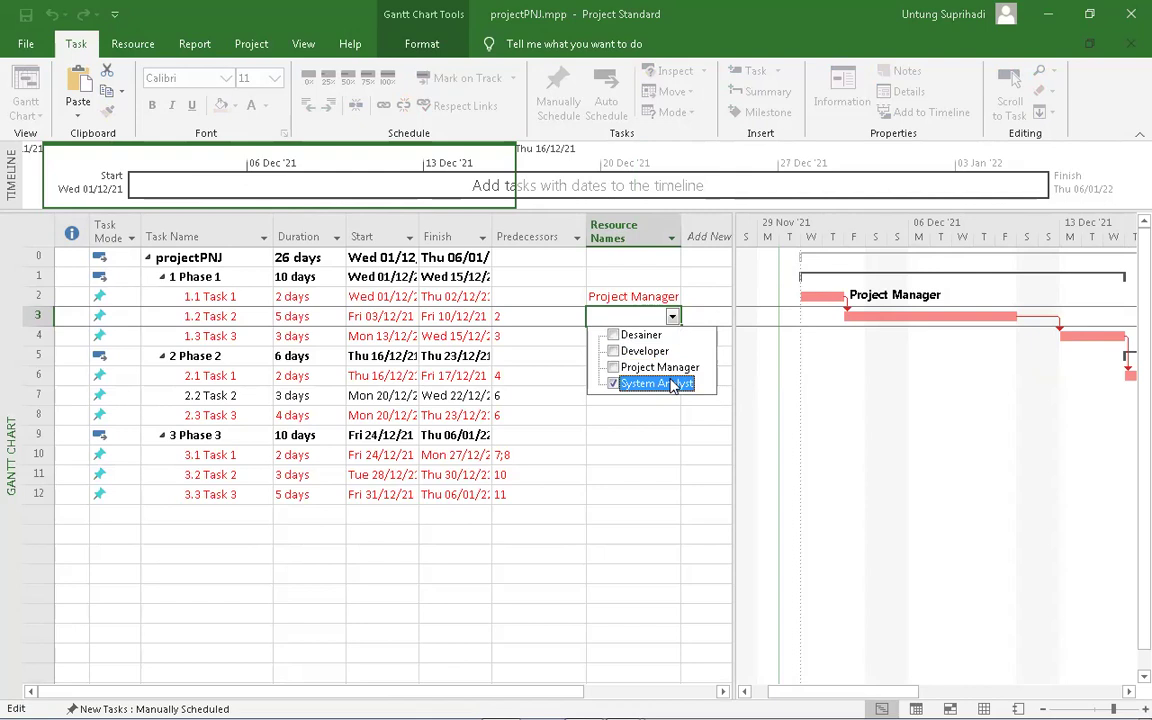
left_click(643, 319)
left_click(651, 338)
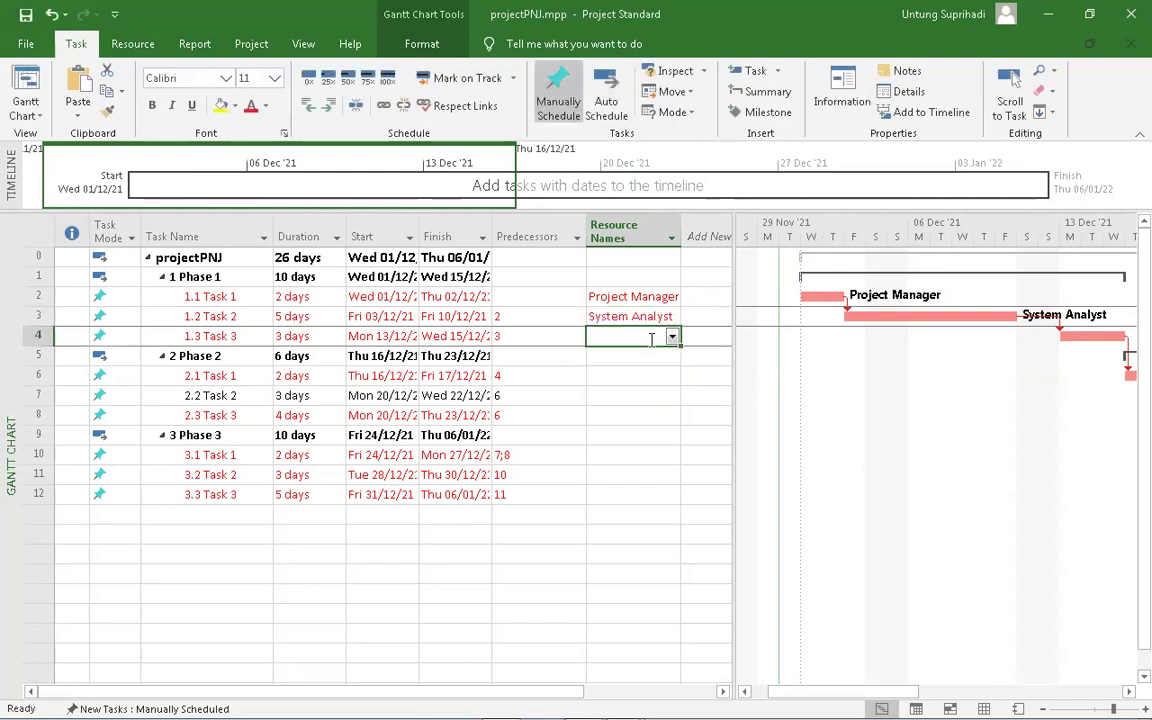
left_click(674, 337)
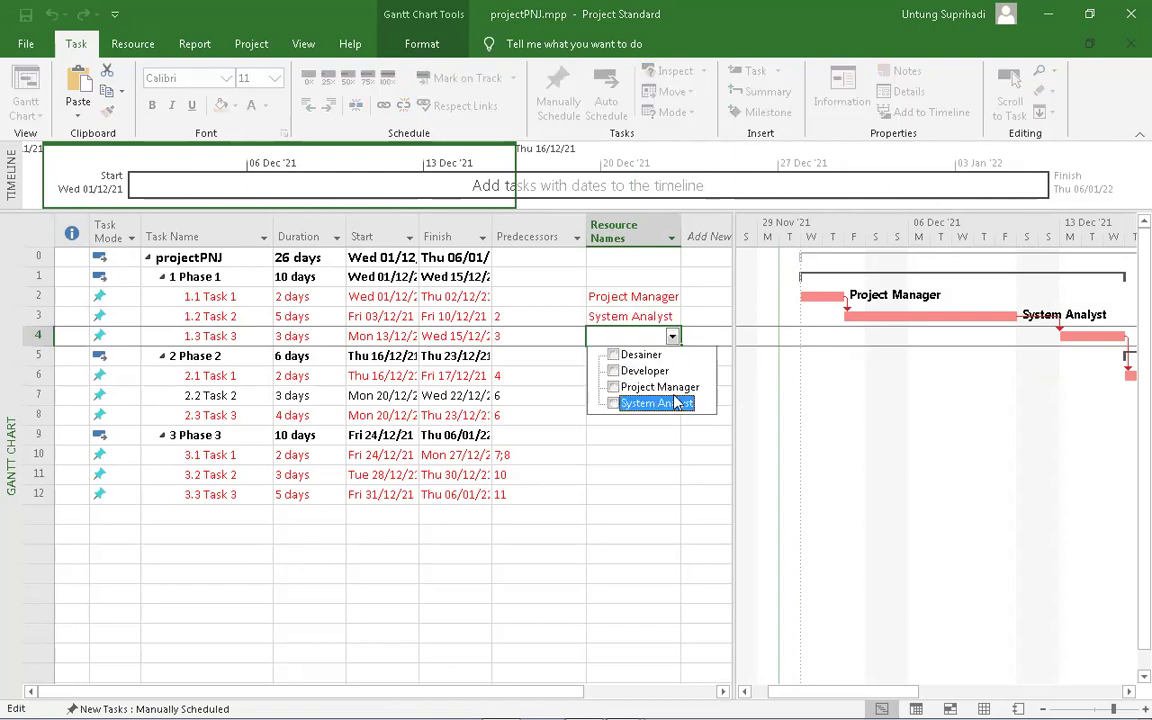
left_click(714, 314)
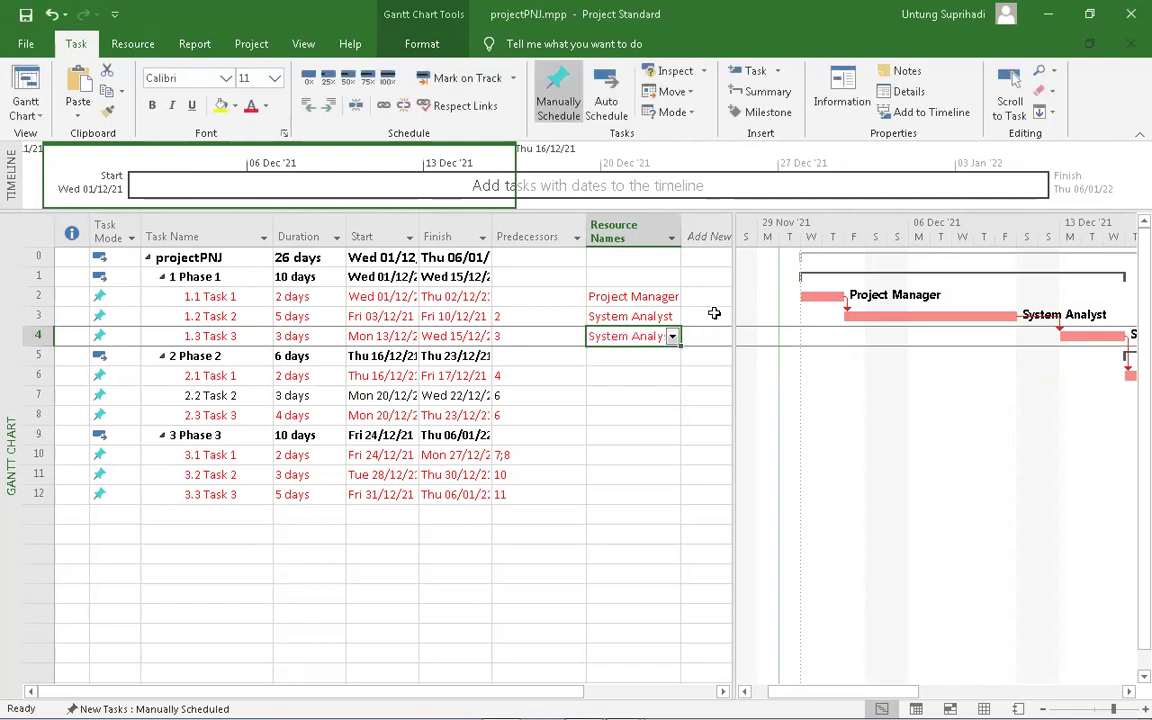
- Assign the Desainer resource to Task 1 of Phase 2
left_click(660, 375)
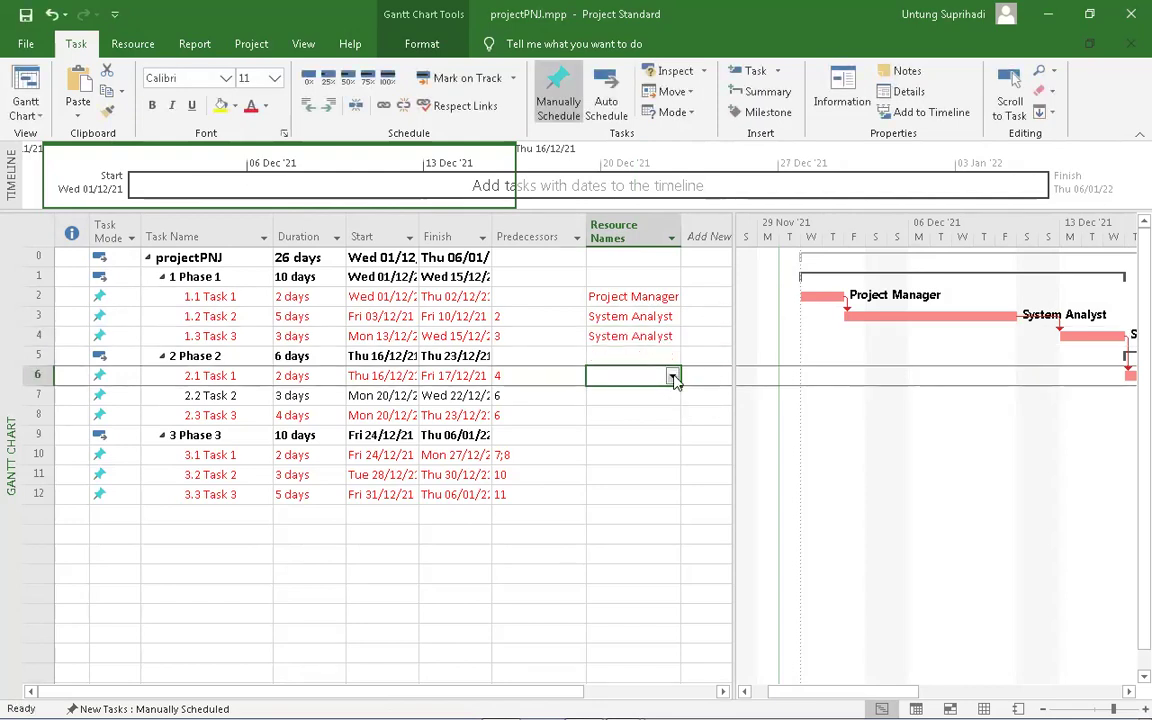
left_click(674, 376)
left_click(672, 397)
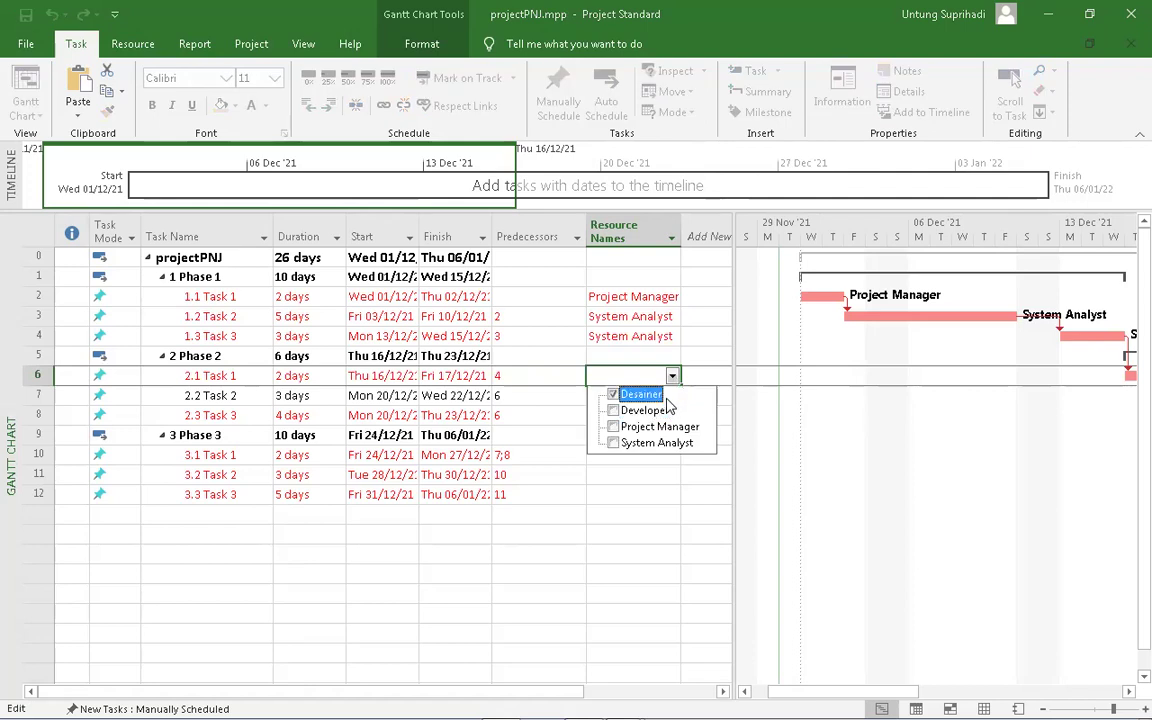
left_click(672, 376)
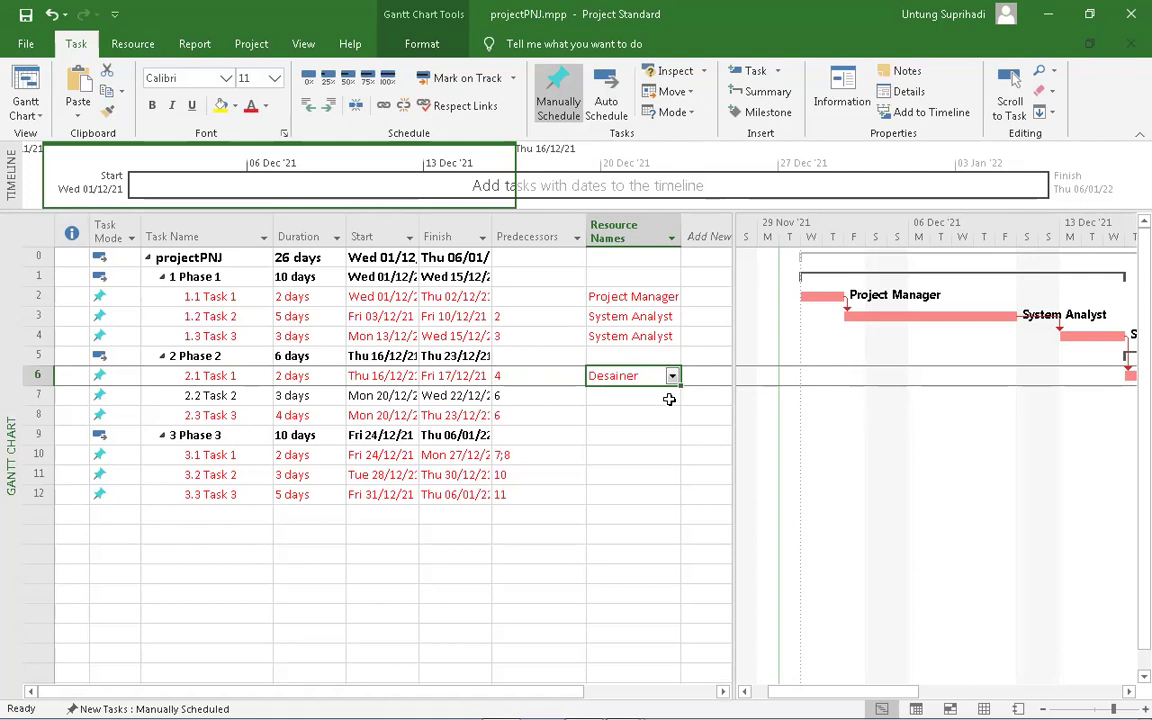
- Assign both the Desainer and Developer resources to Task 2 of Phase 2
left_click(671, 397)
left_click(672, 396)
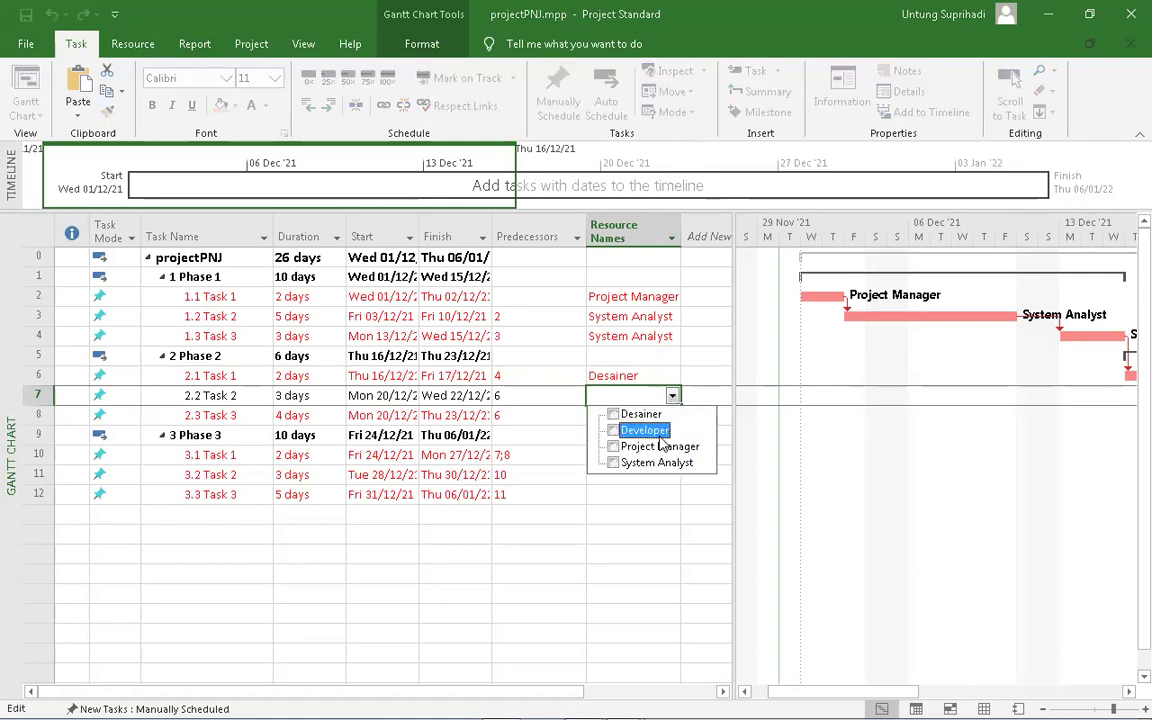
left_click(661, 429)
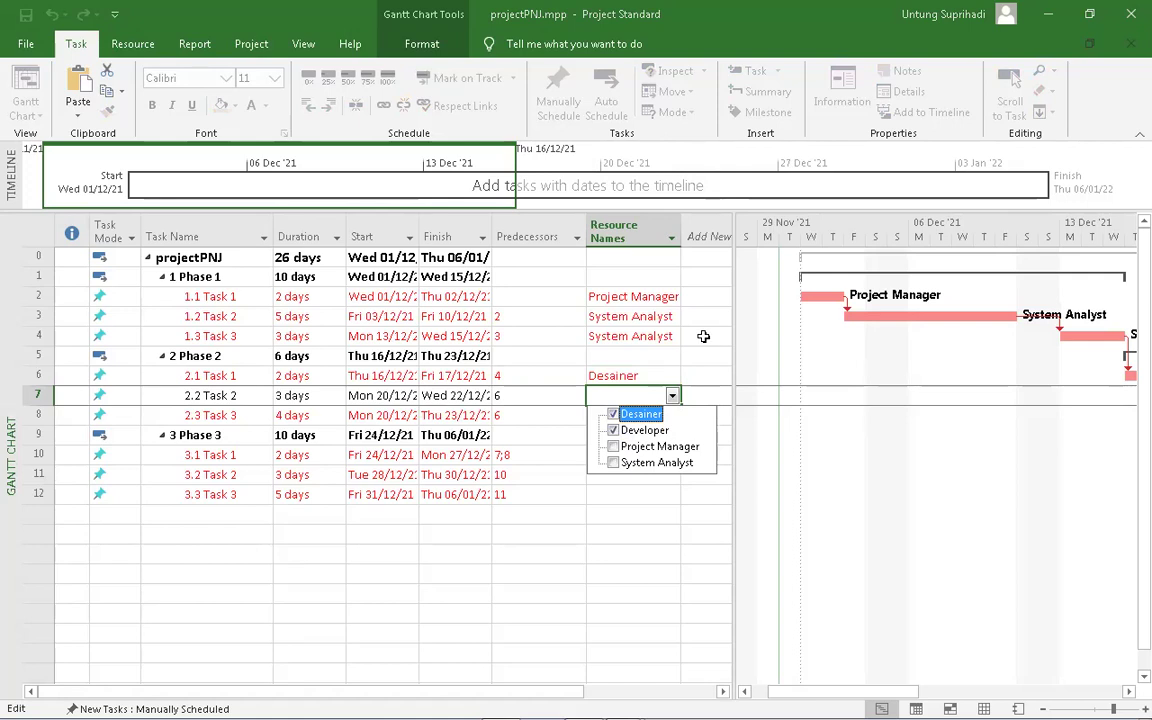
left_click(672, 396)
- Assign the Developer resource to Task 3 of Phase 2
left_click(659, 418)
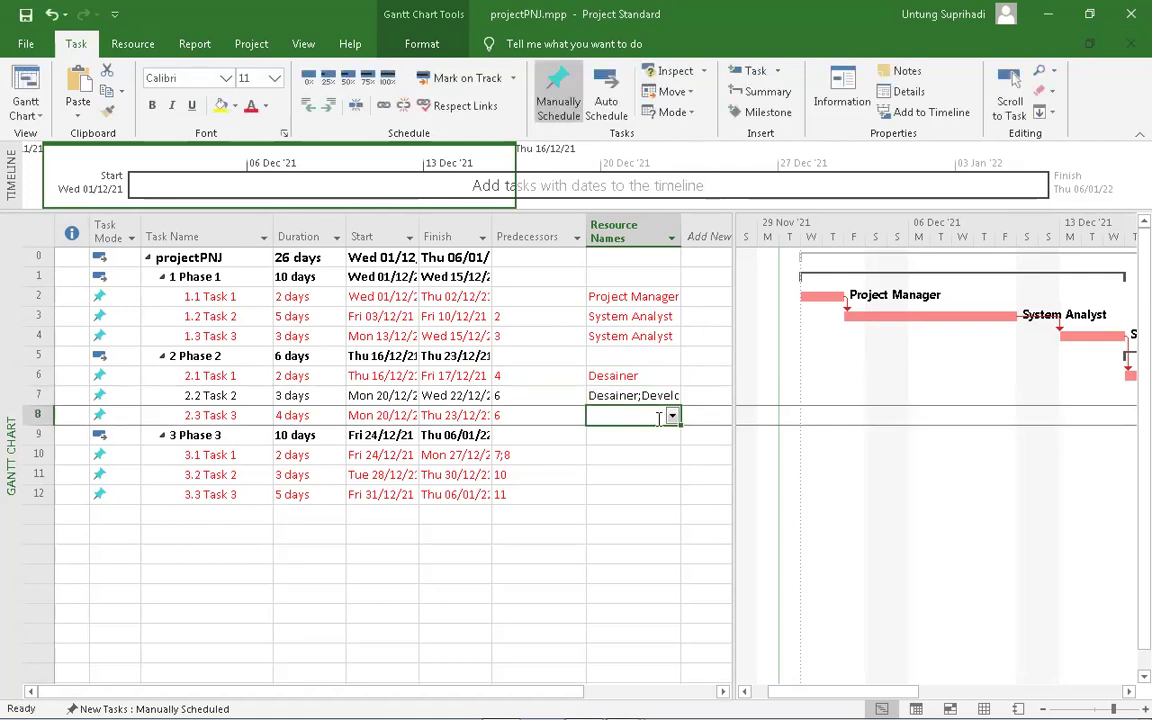
left_click(673, 418)
left_click(613, 450)
key("Return")
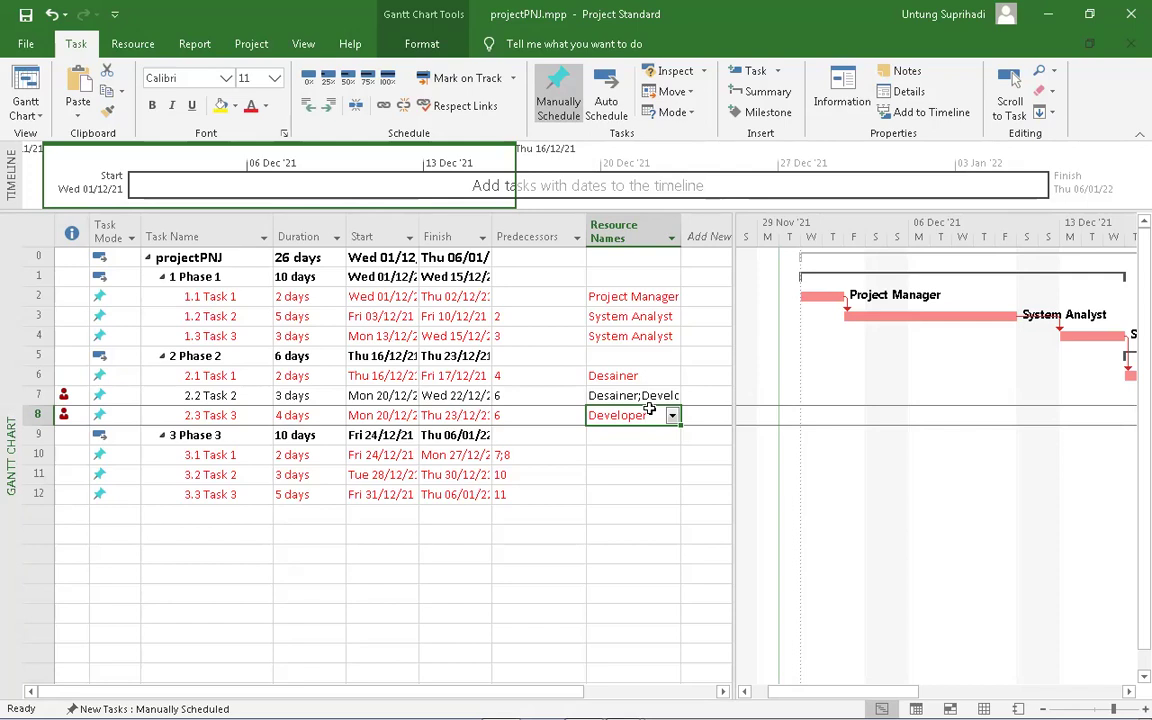
- Change the predecessor of Task 3 in Phase 2 to task 7 (Task 2 of Phase 2) instead of Task 1
left_click(556, 415)
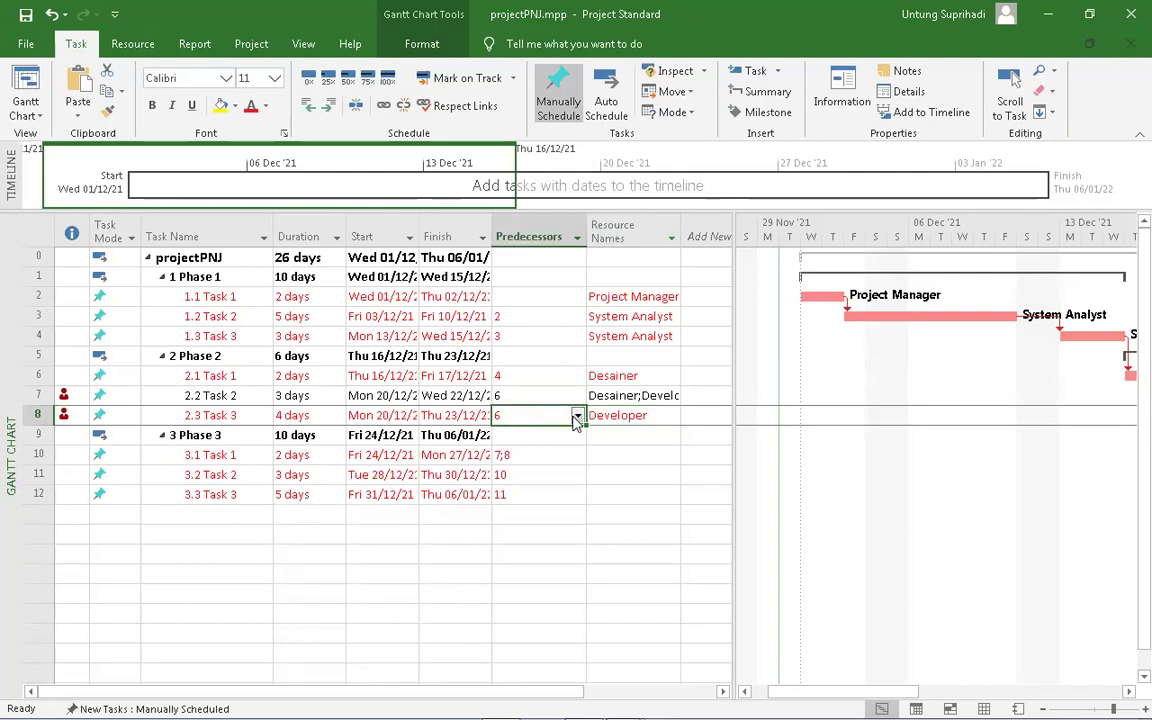
left_click(577, 416)
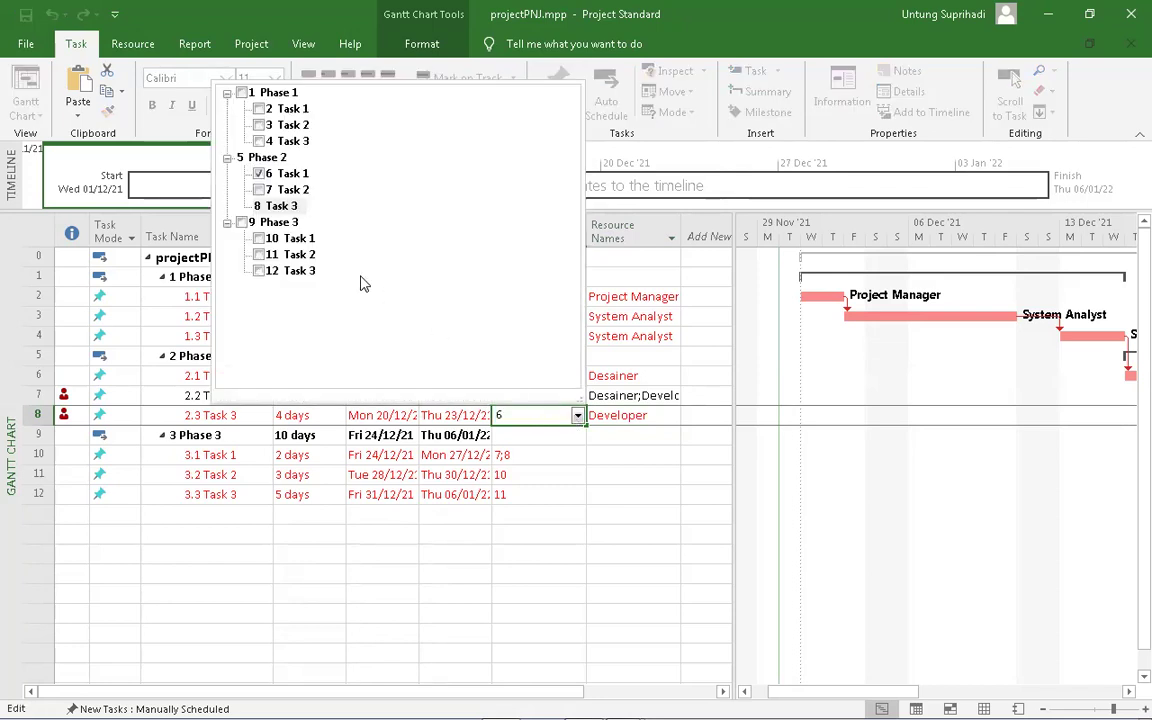
left_click(259, 190)
left_click(259, 174)
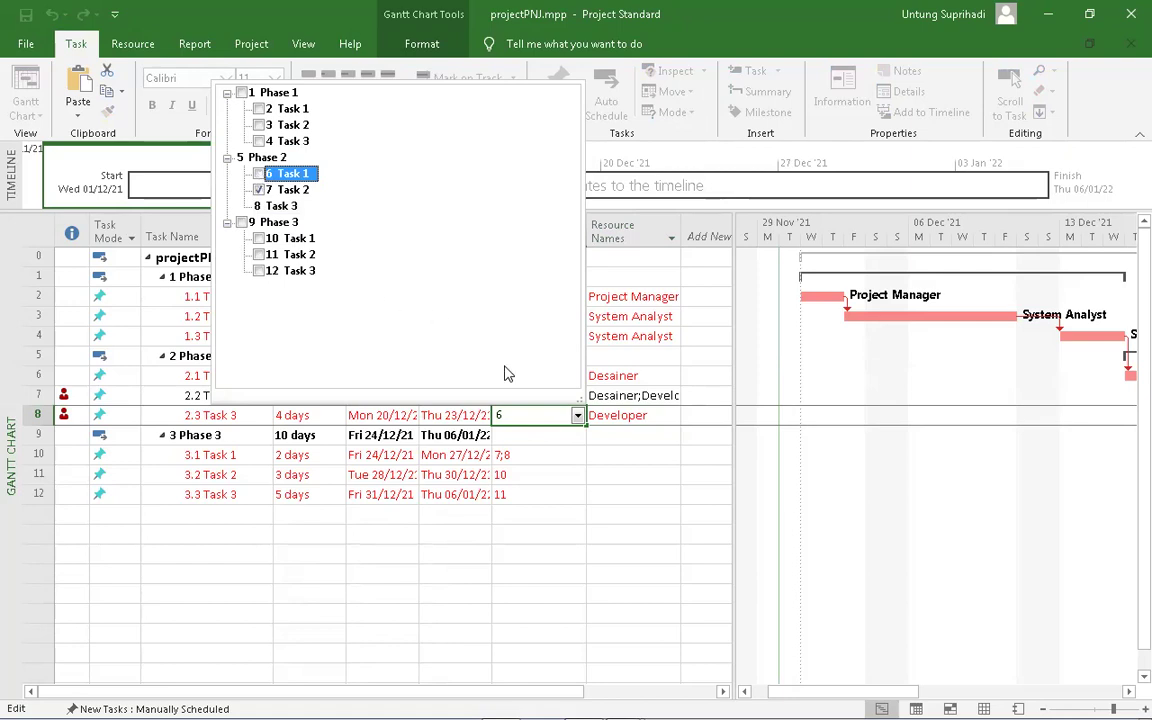
left_click(530, 416)
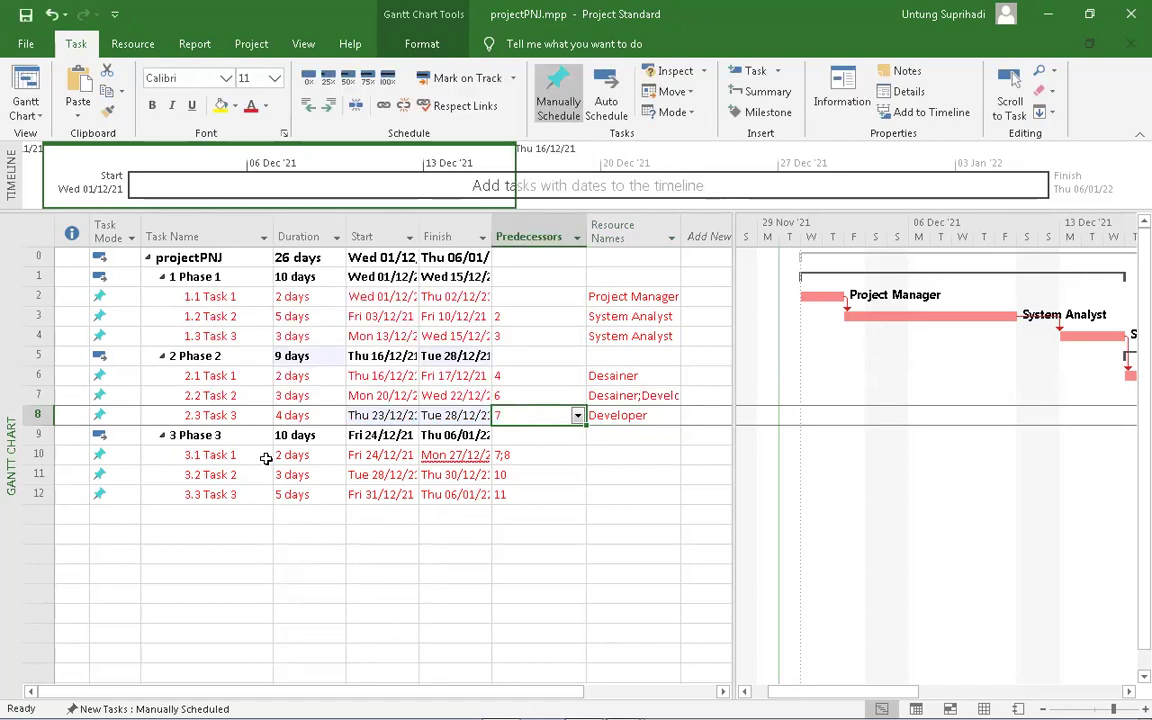
- Assign the Desainer resource to Task 1 of Phase 3
left_click(650, 456)
left_click(673, 456)
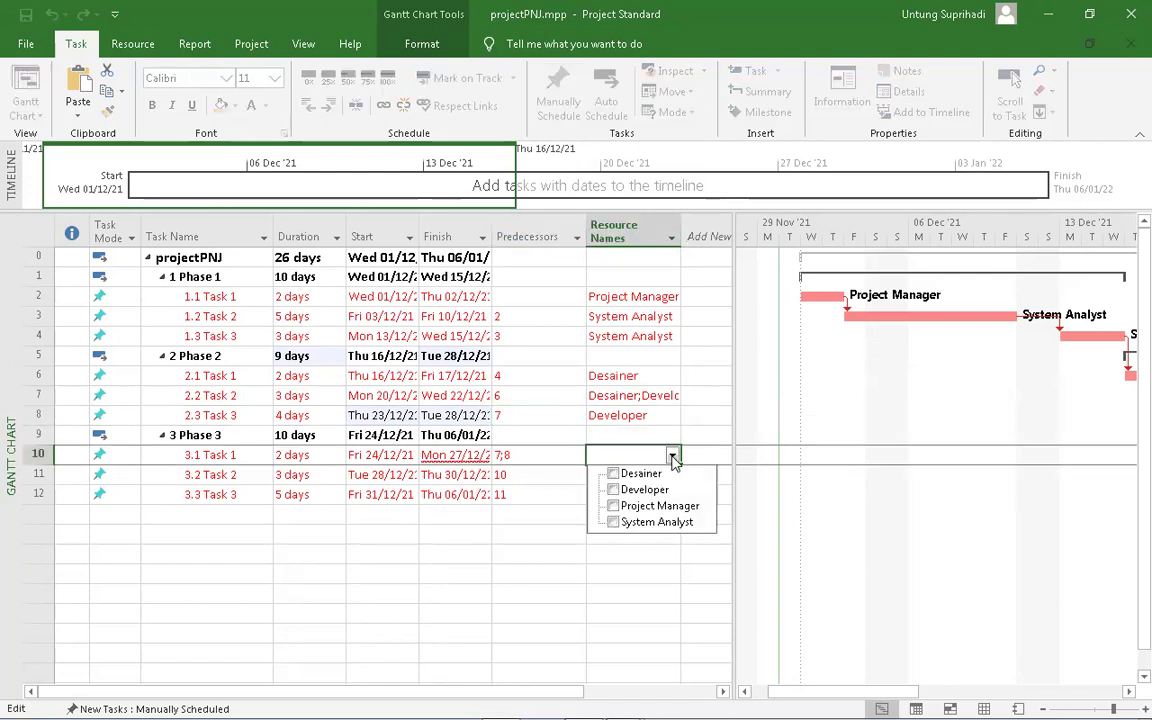
left_click(612, 473)
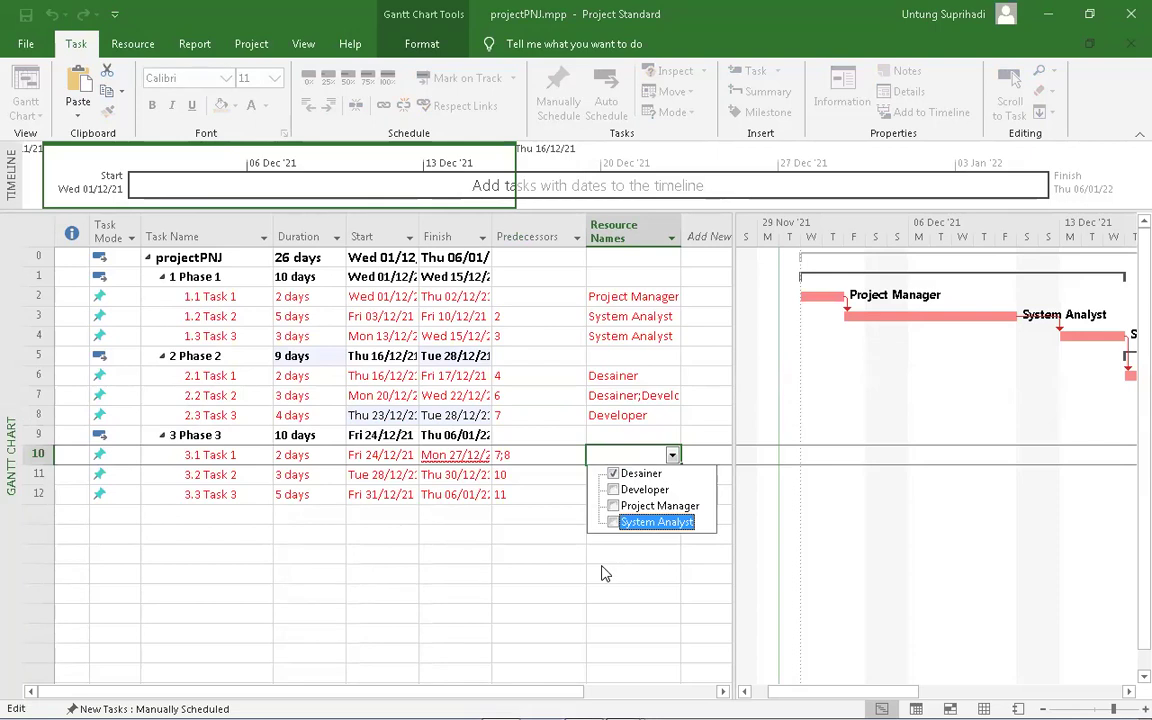
left_click(599, 562)
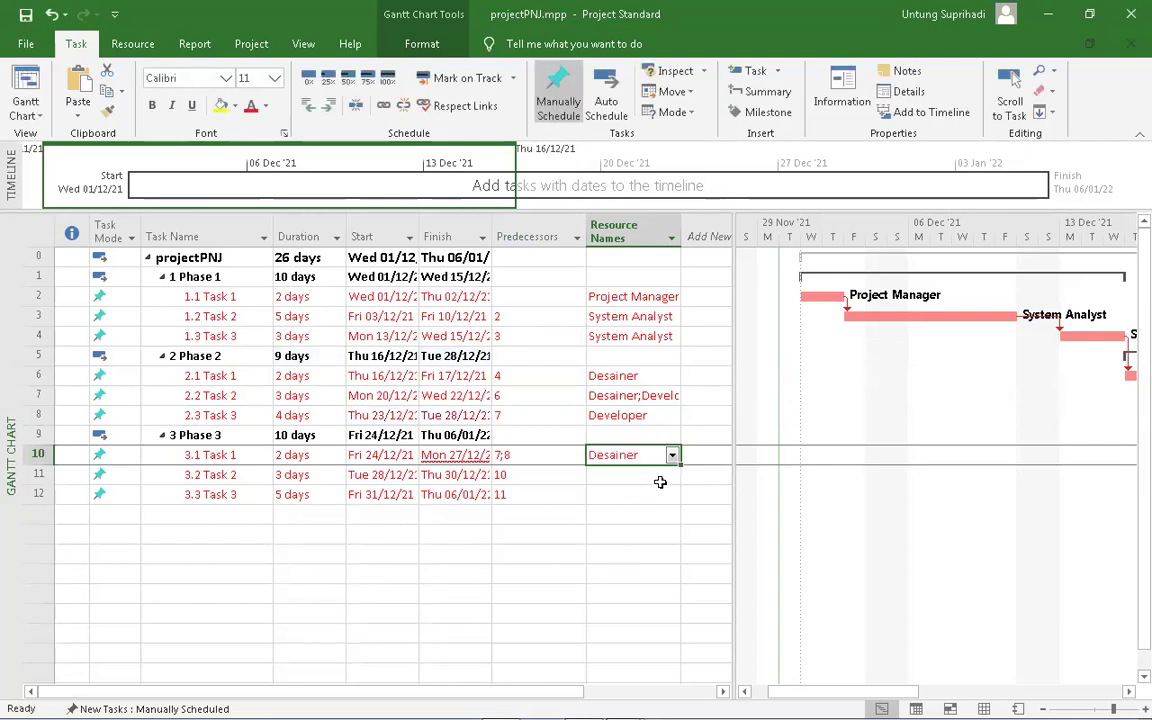
- Replace the resource assigned to Task 1 of Phase 3 with Developer
left_click(662, 478)
left_click(663, 456)
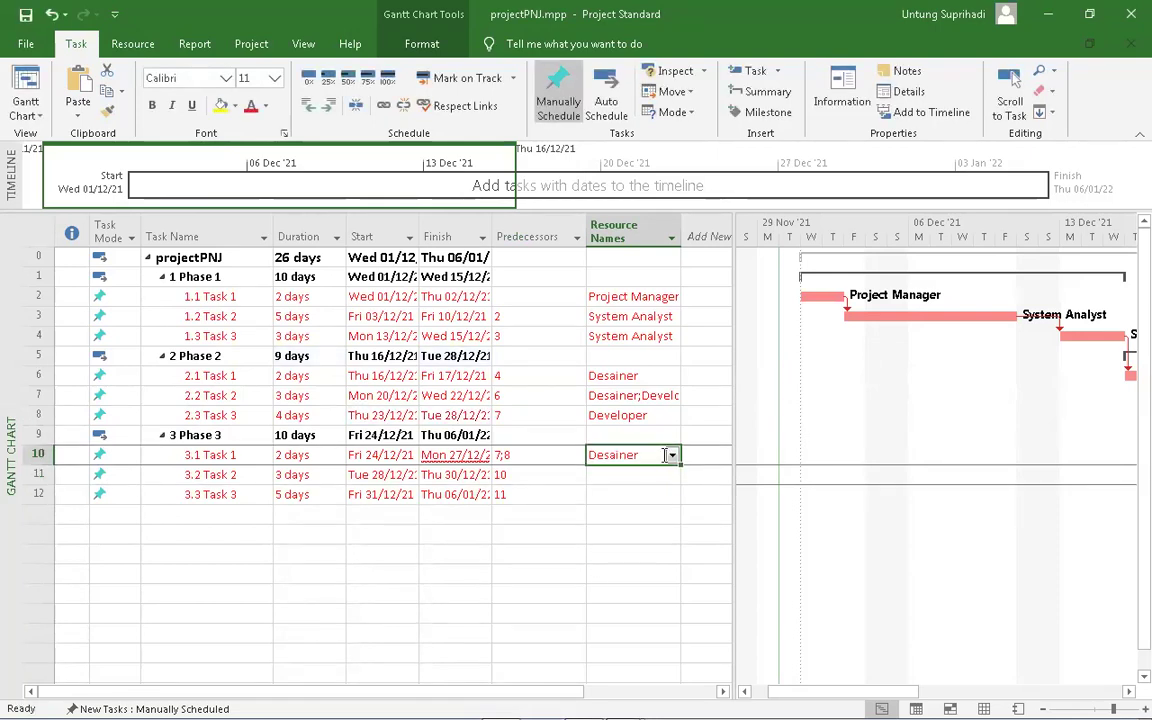
left_click(668, 458)
left_click(667, 475)
left_click(668, 489)
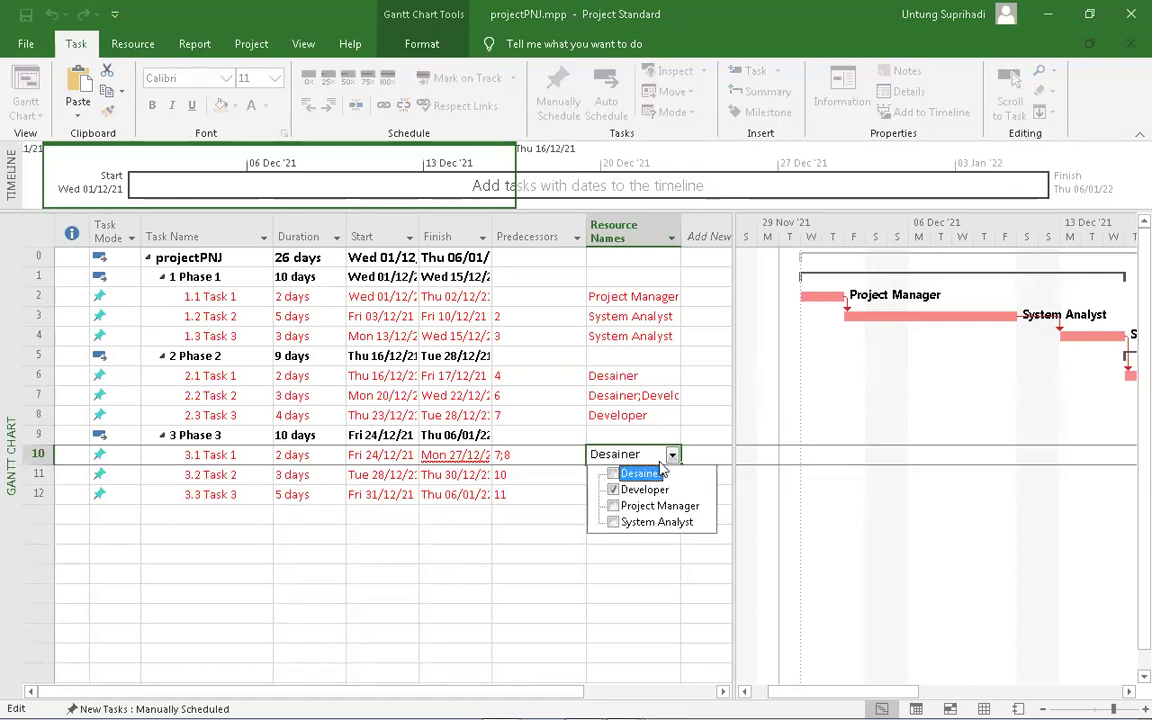
left_click(652, 454)
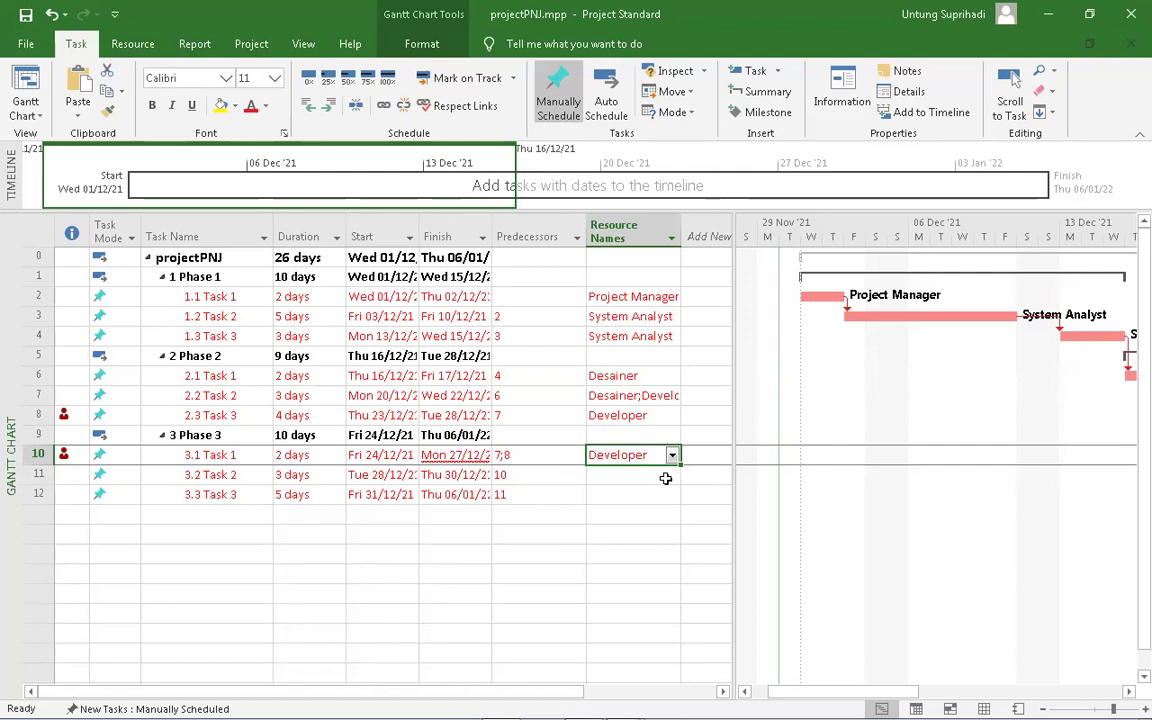
- Remove task 7 from the predecessors of Task 1 in Phase 3, leaving only task 8
left_click(570, 460)
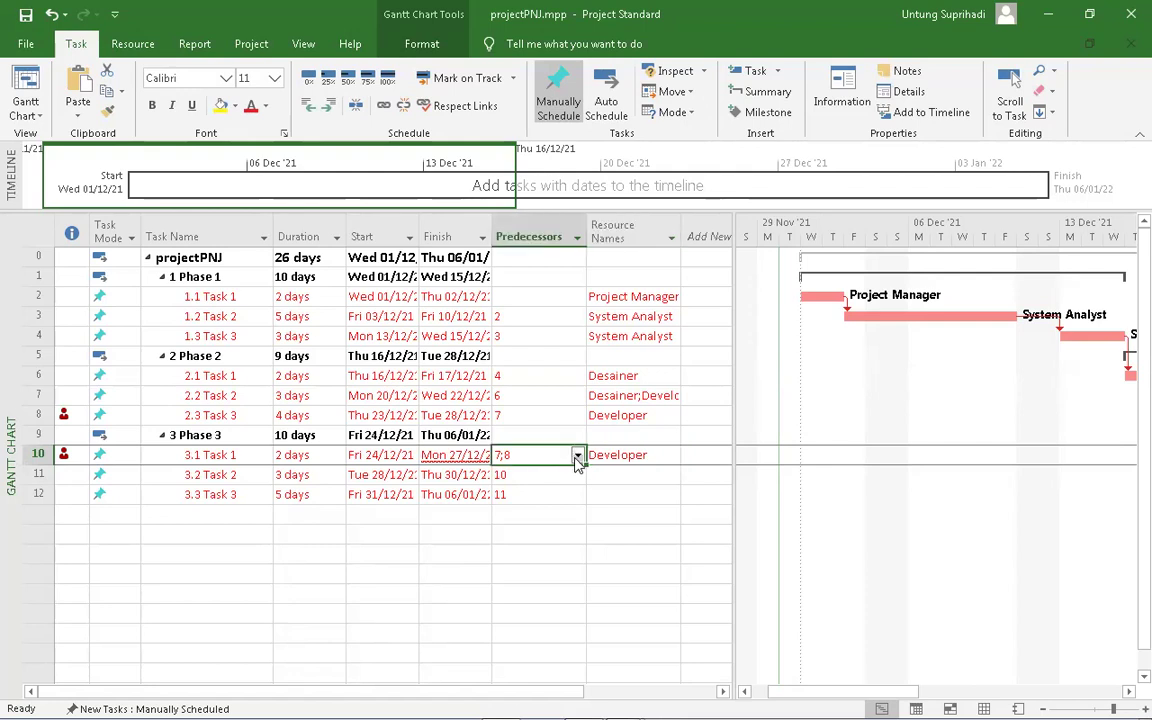
left_click(578, 456)
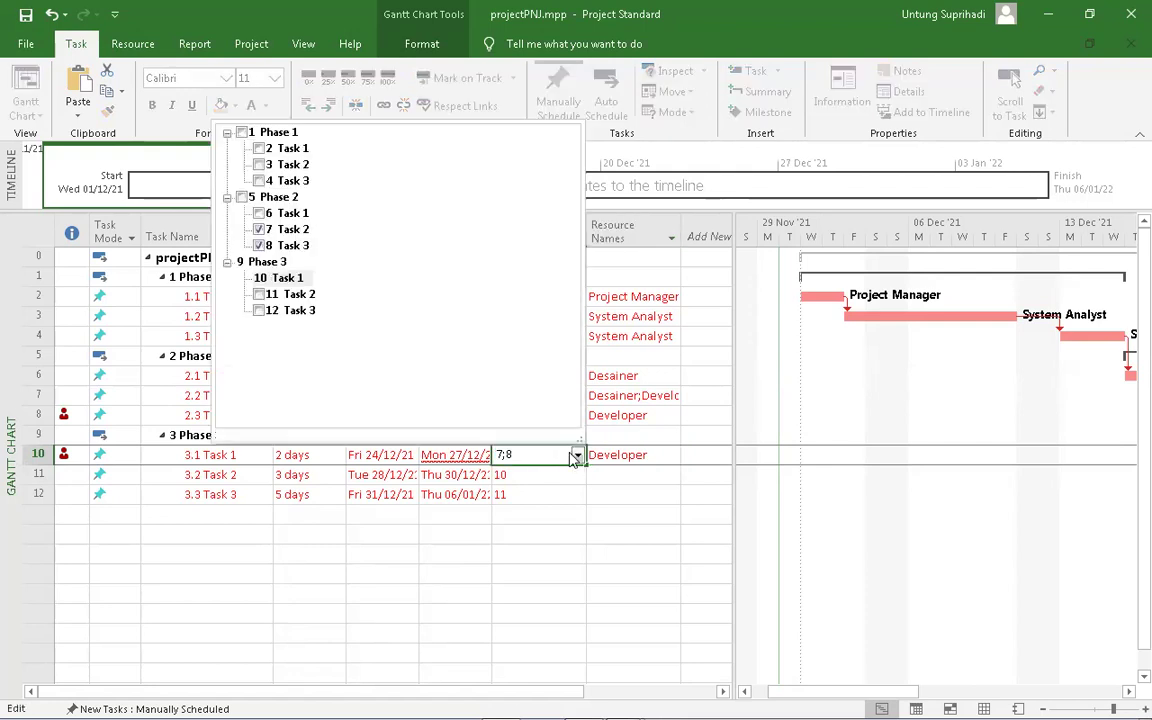
left_click(260, 229)
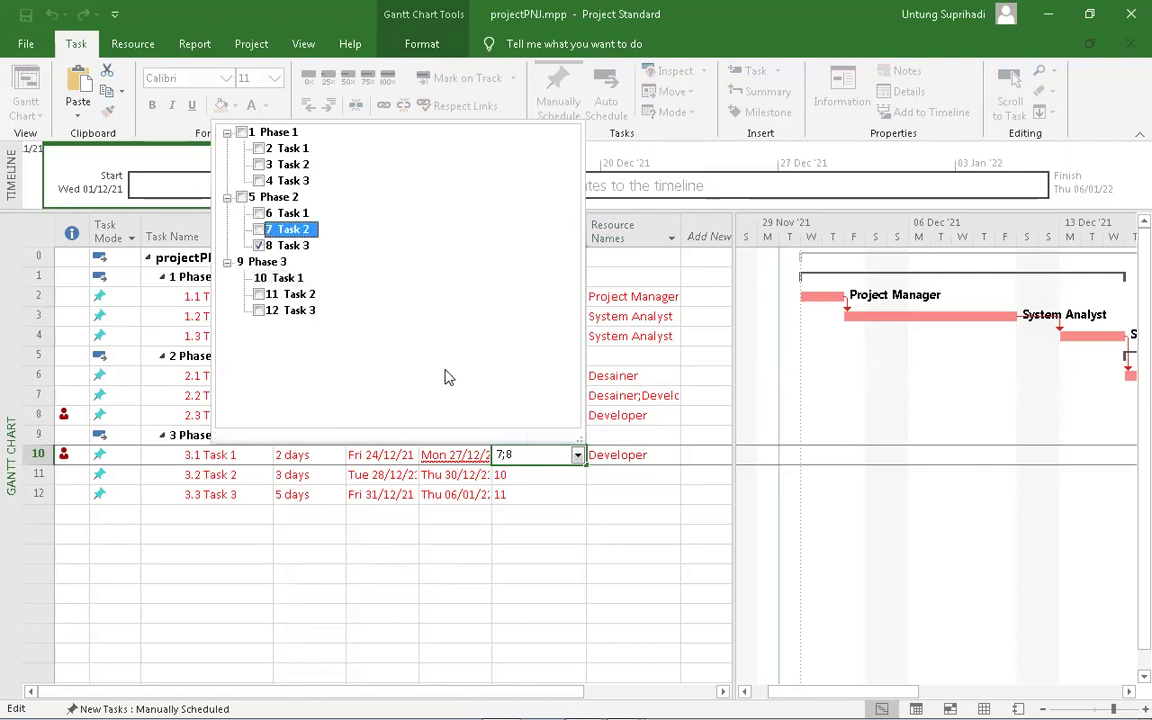
left_click(555, 500)
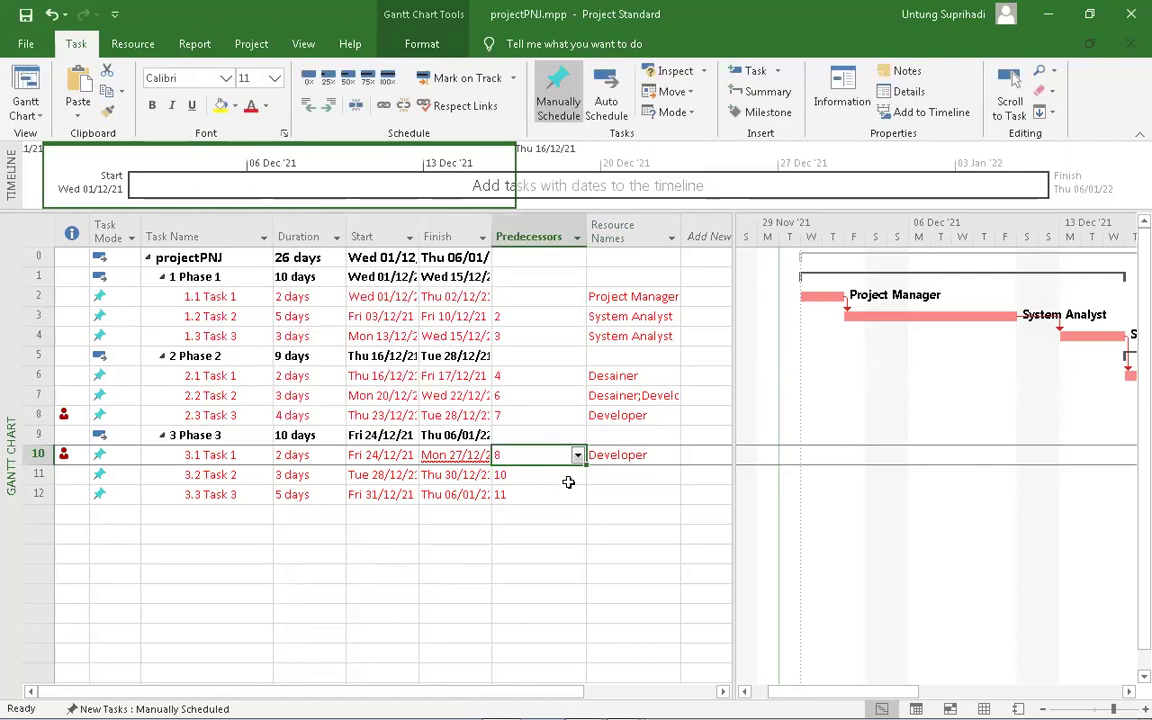
left_click(622, 457)
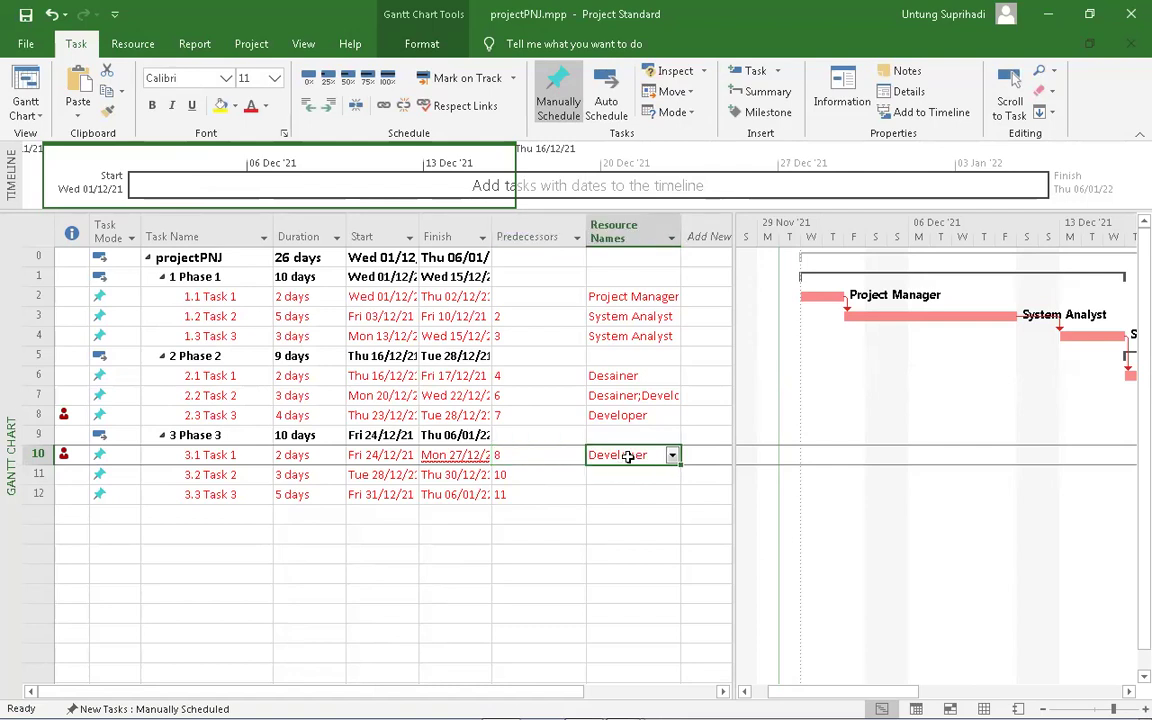
- Set task 7 (Task 2 of Phase 2) as the only predecessor of Task 1 in Phase 3
left_click(558, 457)
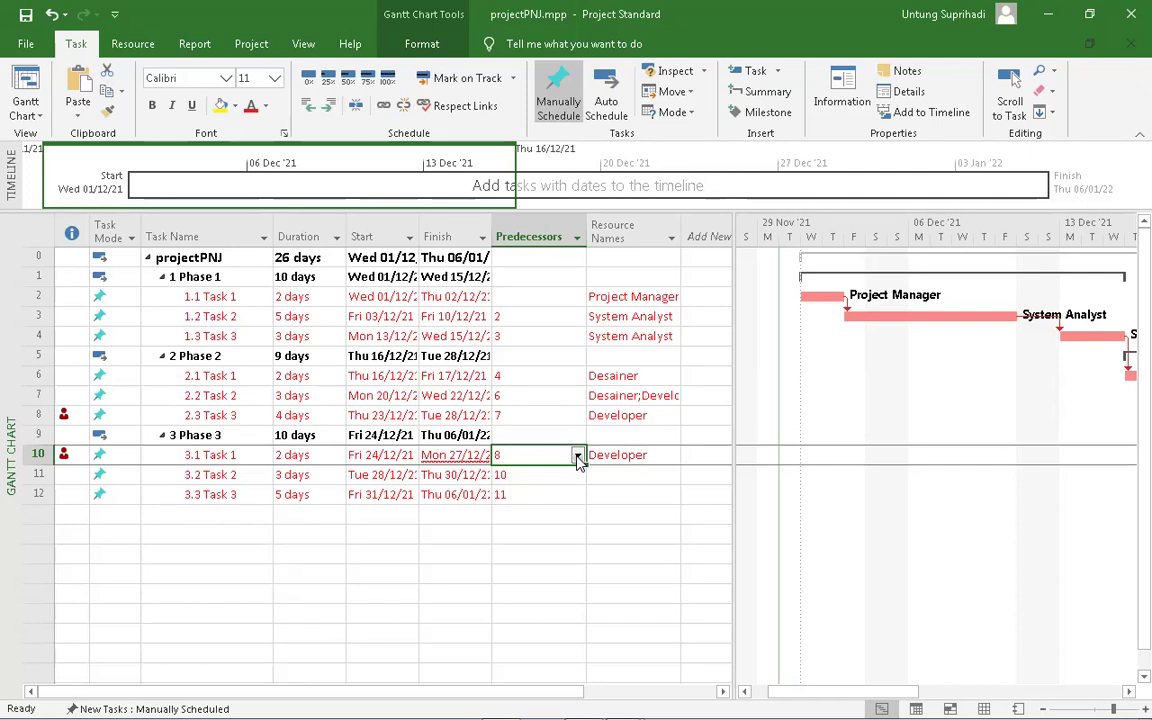
left_click(578, 456)
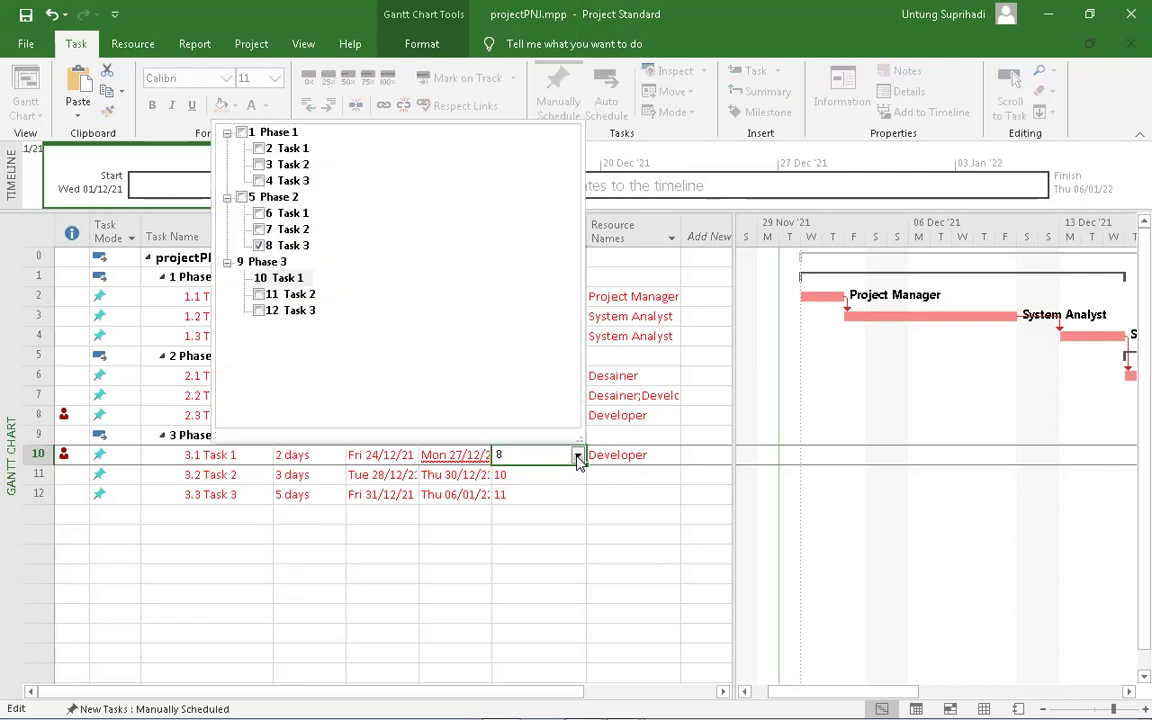
left_click(259, 245)
left_click(259, 229)
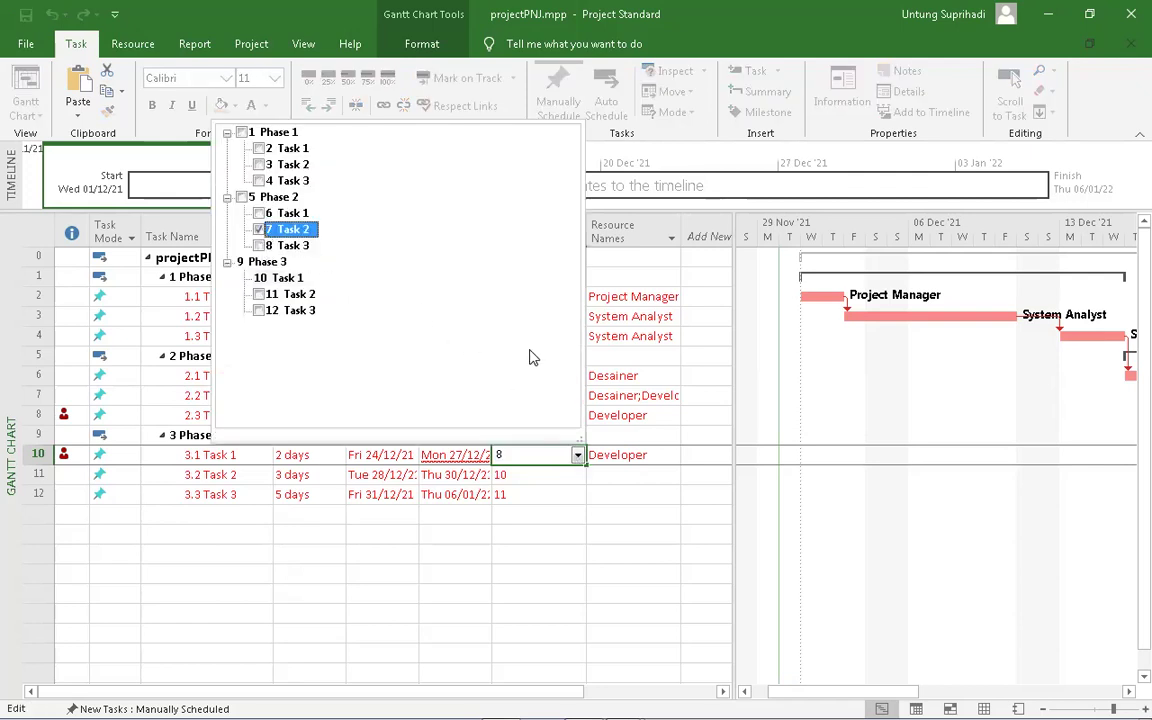
left_click(632, 416)
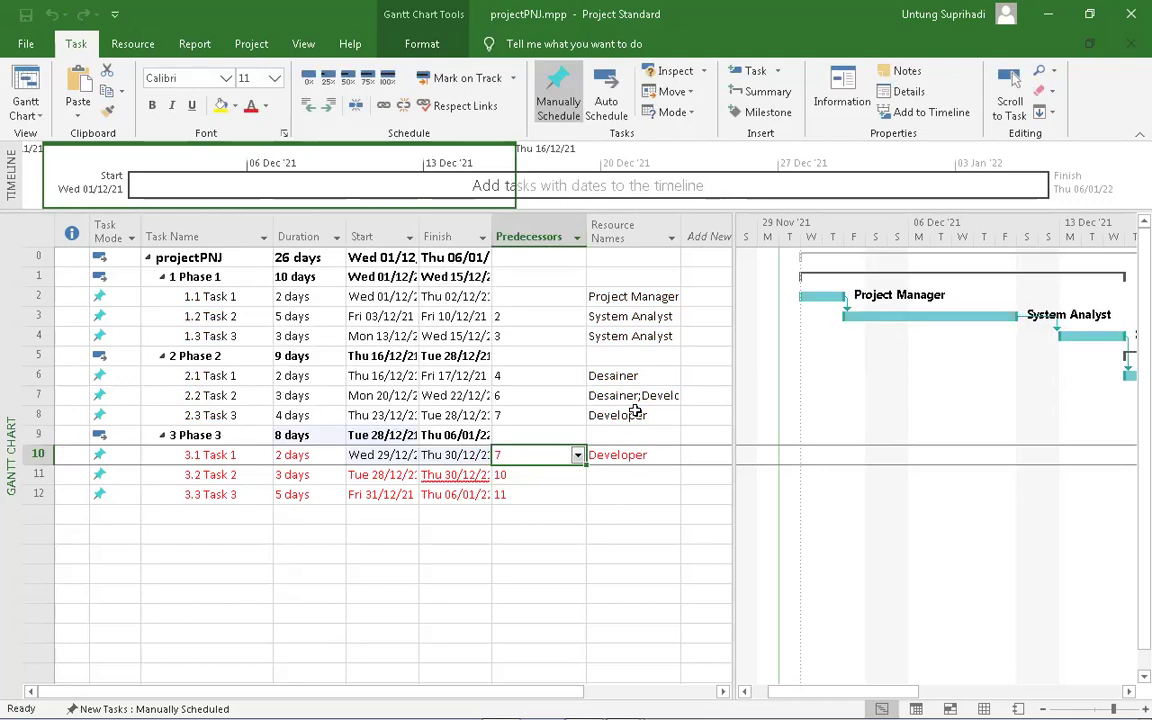
- Assign the Project Manager resource to Task 2 of Phase 3
left_click(651, 477)
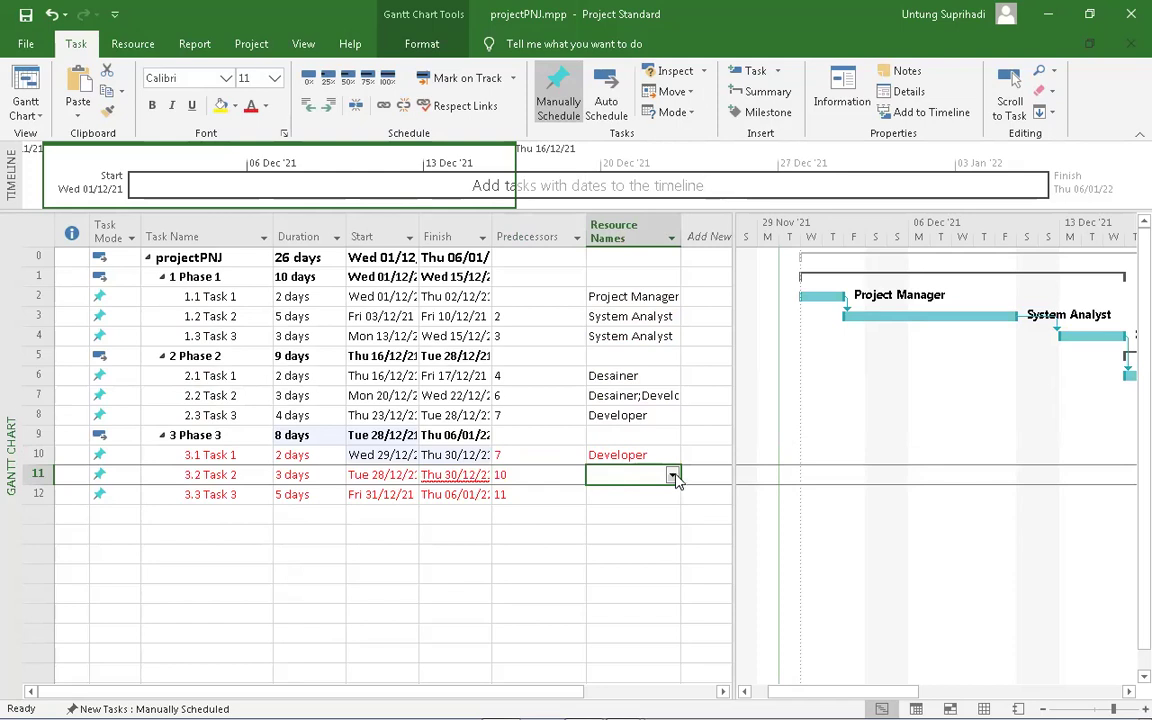
left_click(674, 478)
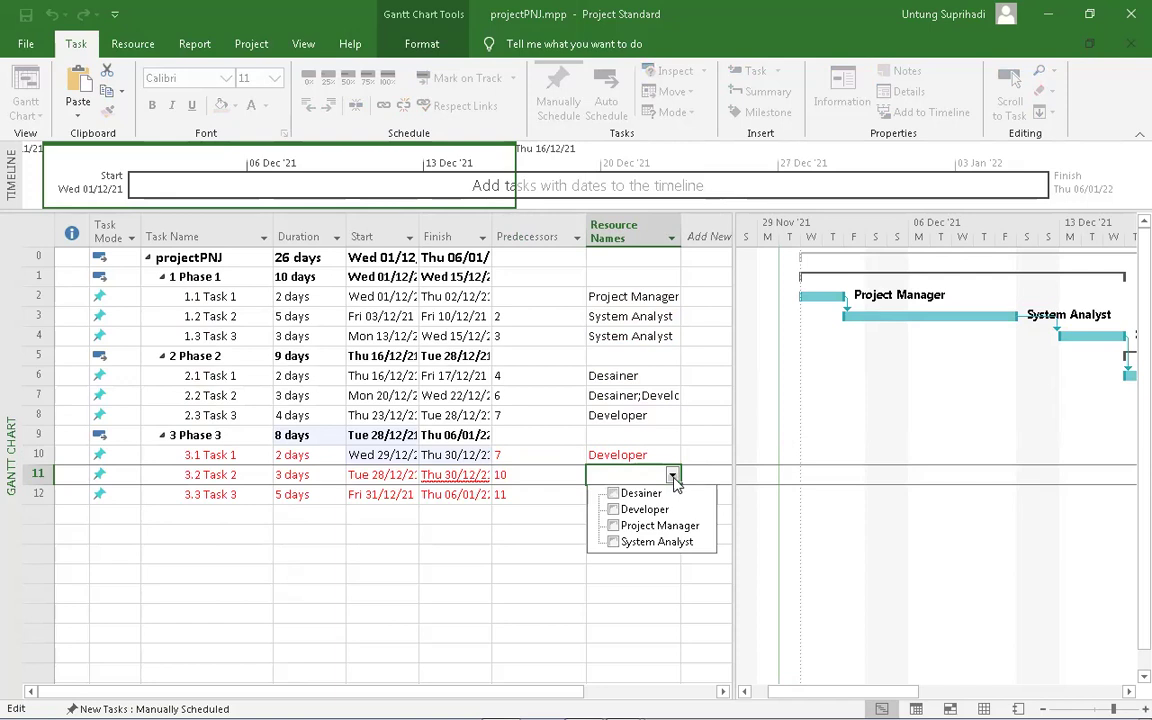
left_click(672, 530)
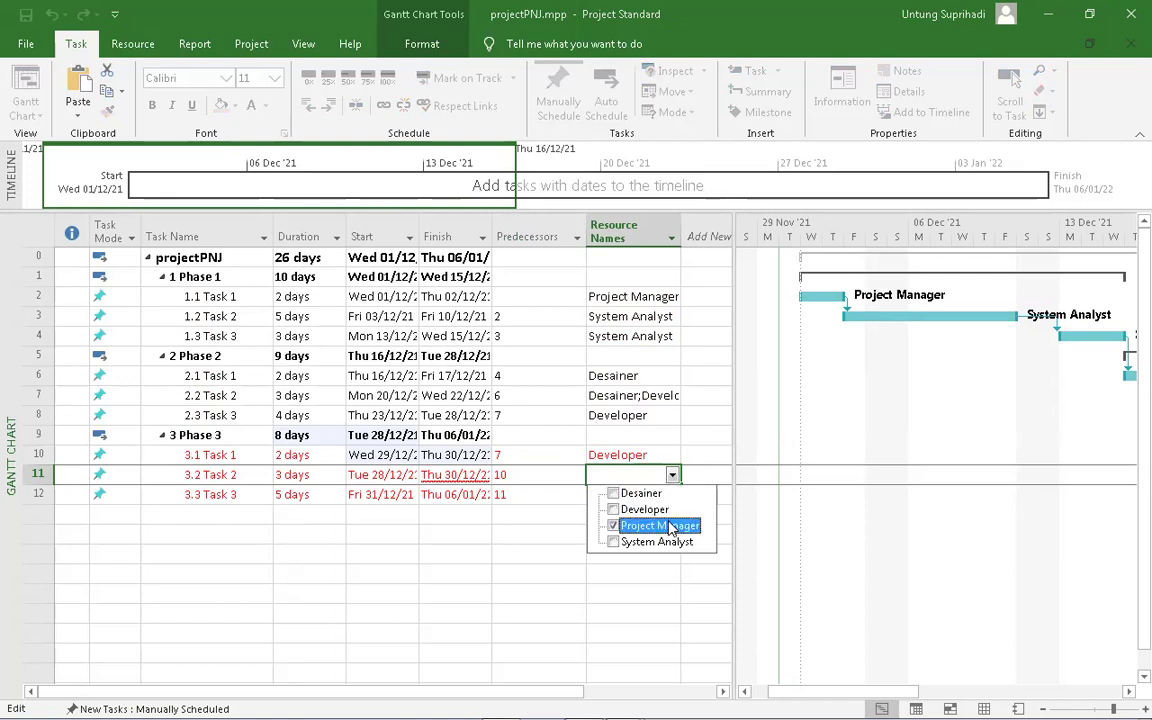
left_click(648, 481)
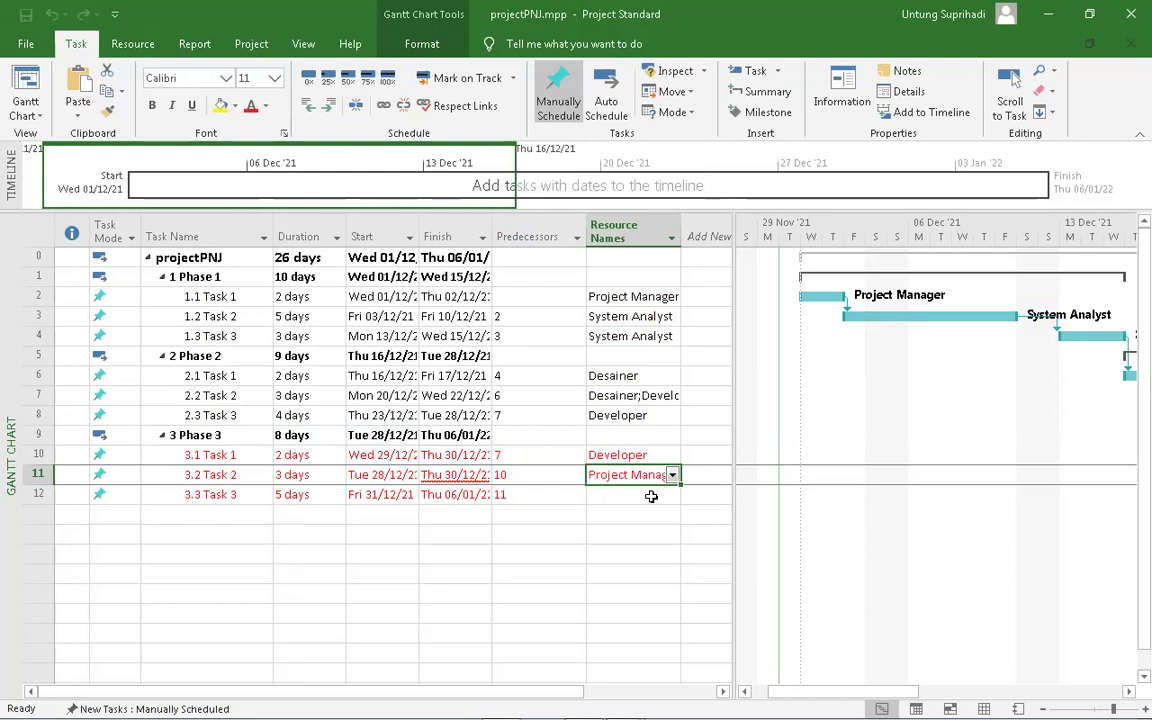
- Replace the resource assigned to Task 2 of Phase 3 with System Analyst
left_click(653, 497)
left_click(665, 478)
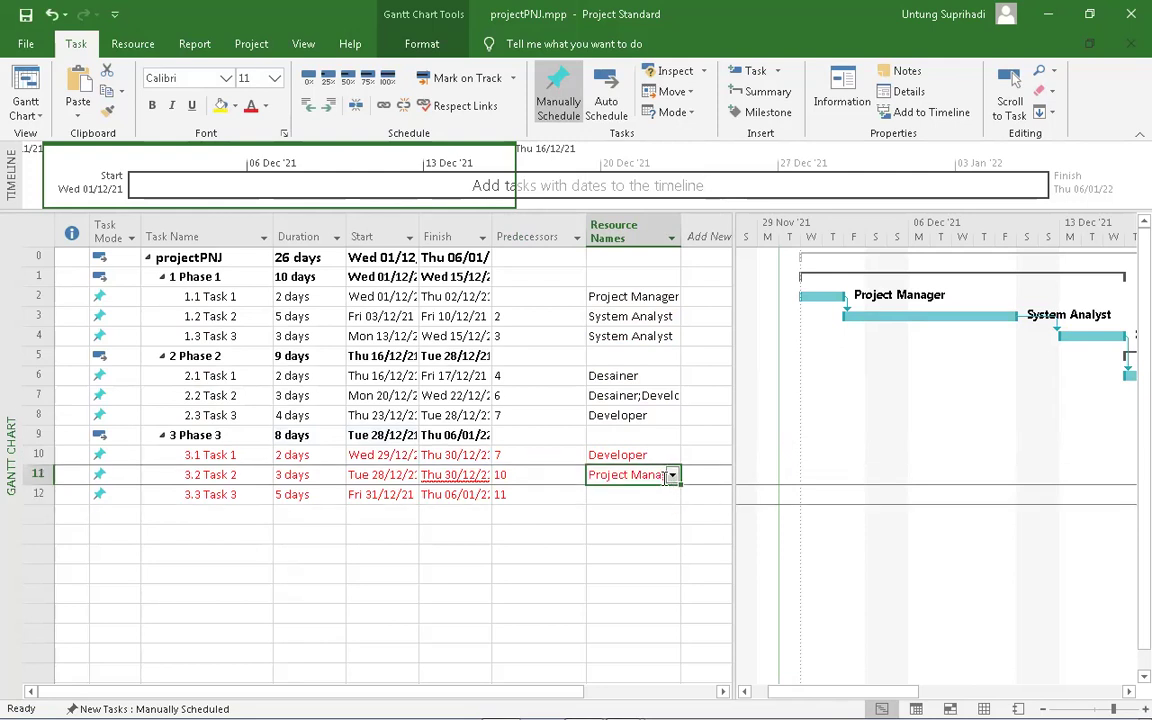
left_click(662, 478)
left_click(656, 529)
left_click(656, 543)
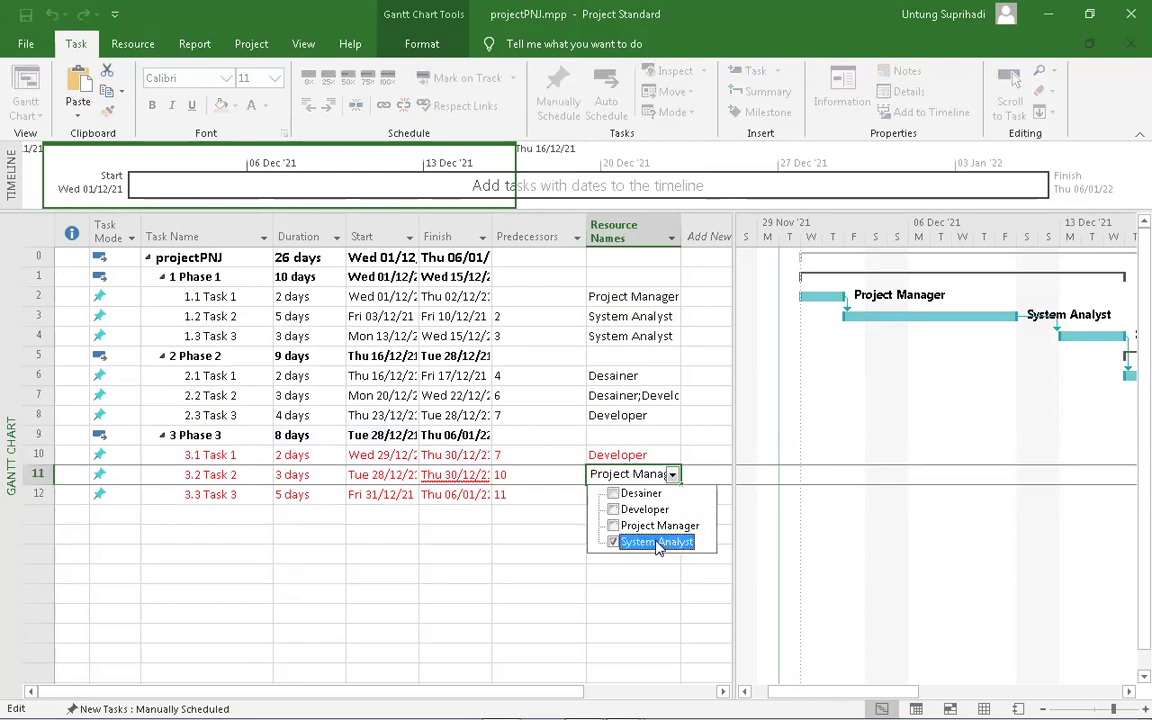
left_click(651, 474)
- Assign the Project Manager resource to Task 3 of Phase 3
left_click(655, 495)
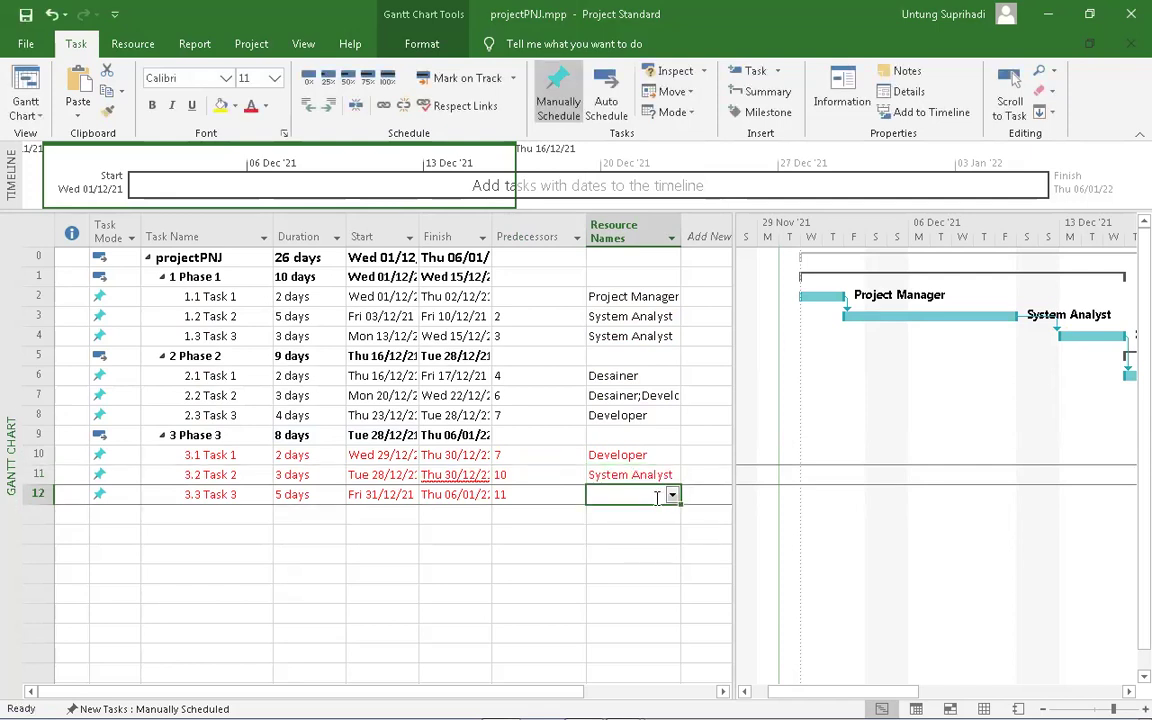
left_click(673, 497)
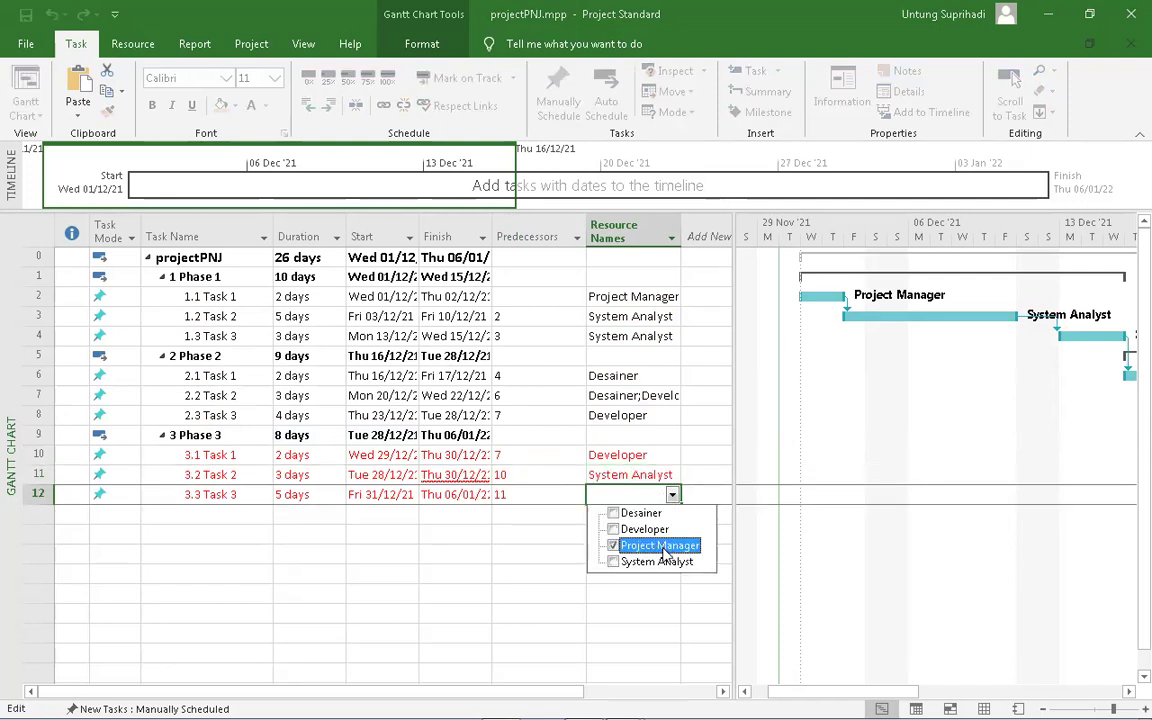
left_click(645, 495)
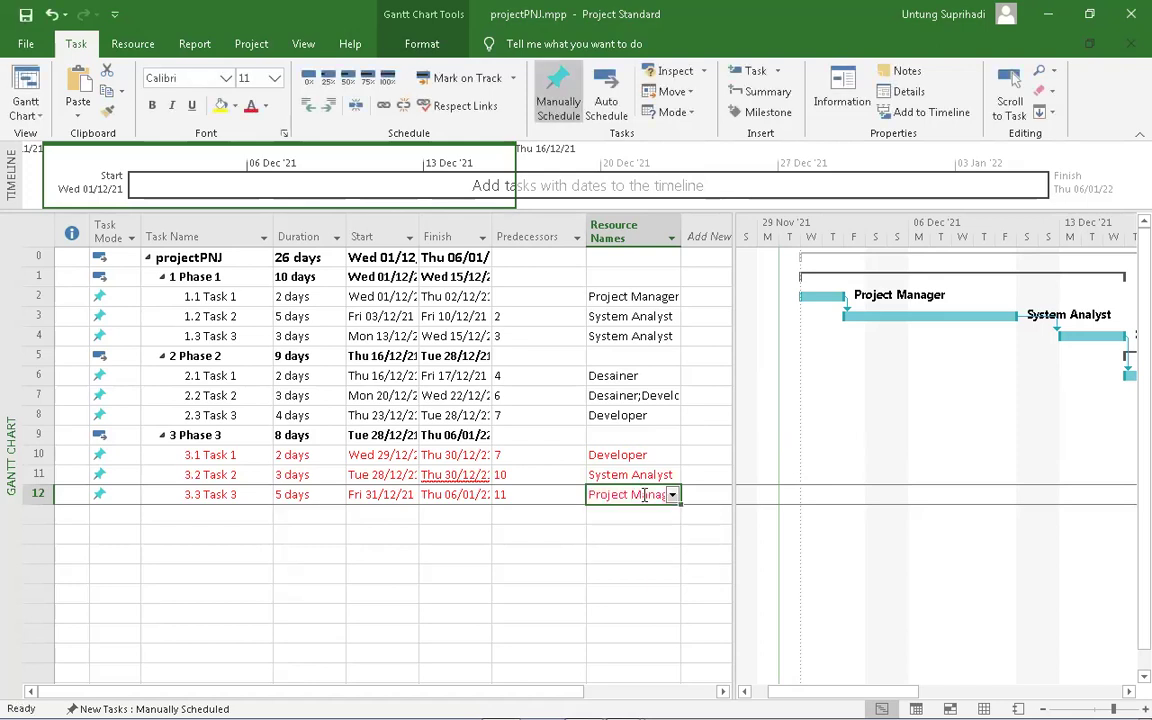
left_click(645, 556)
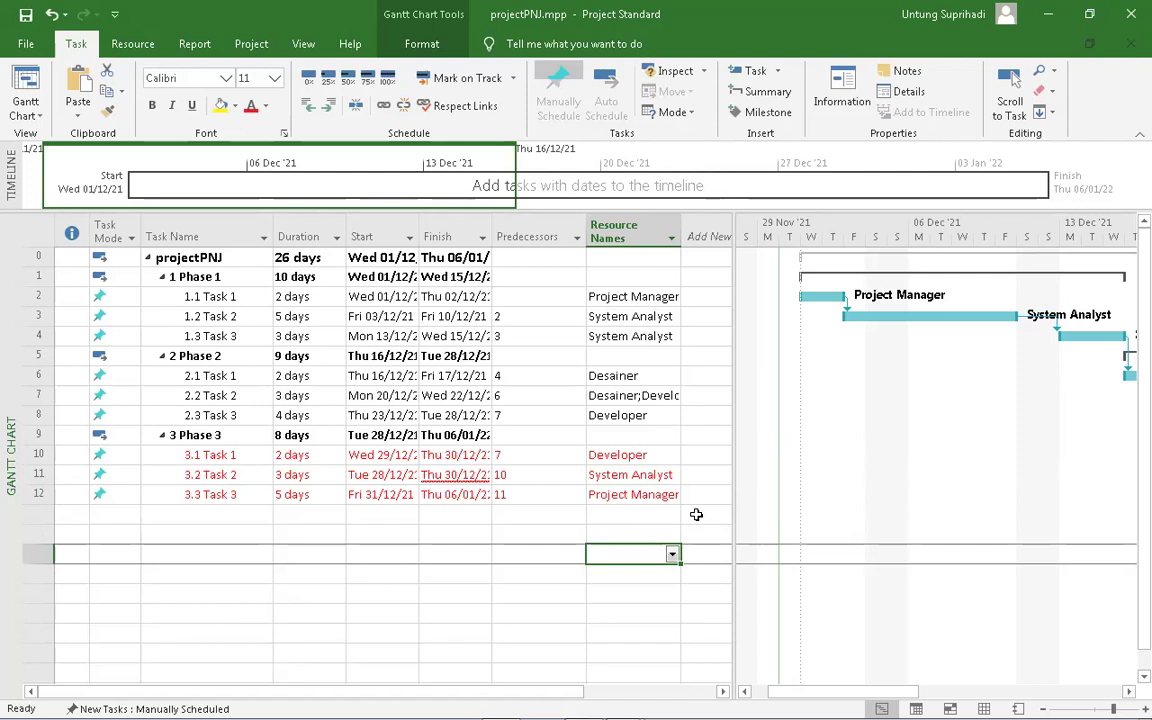
left_click_drag(794, 691, 751, 689)
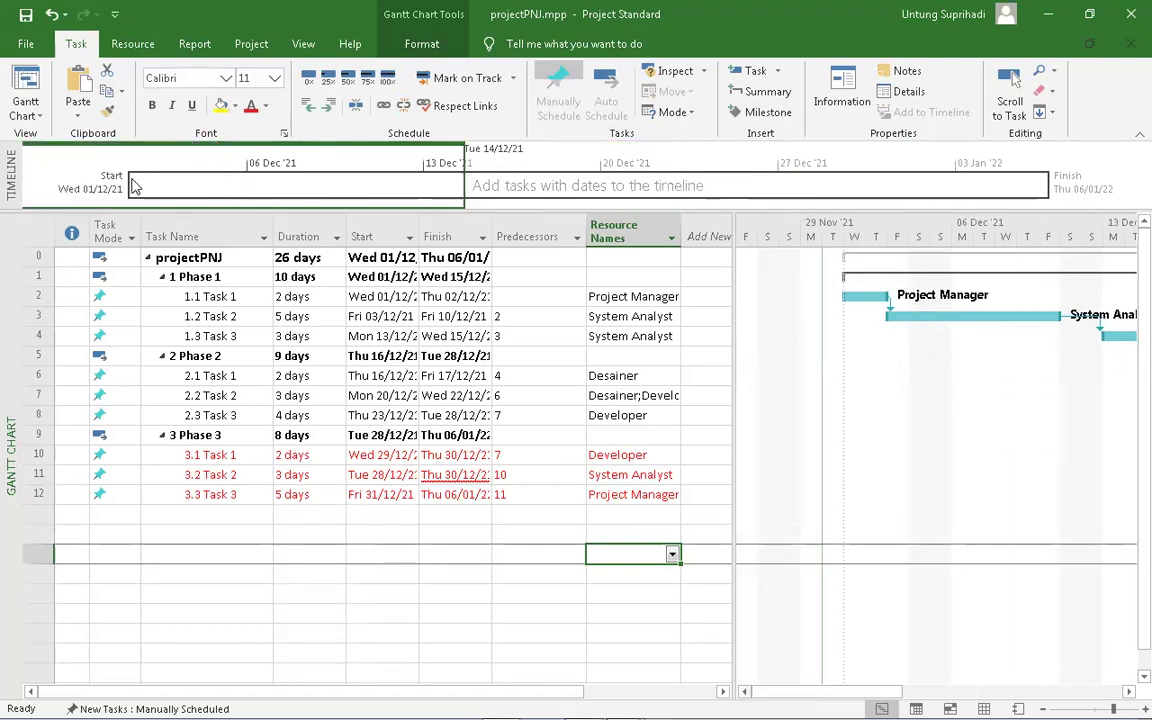
left_click(26, 45)
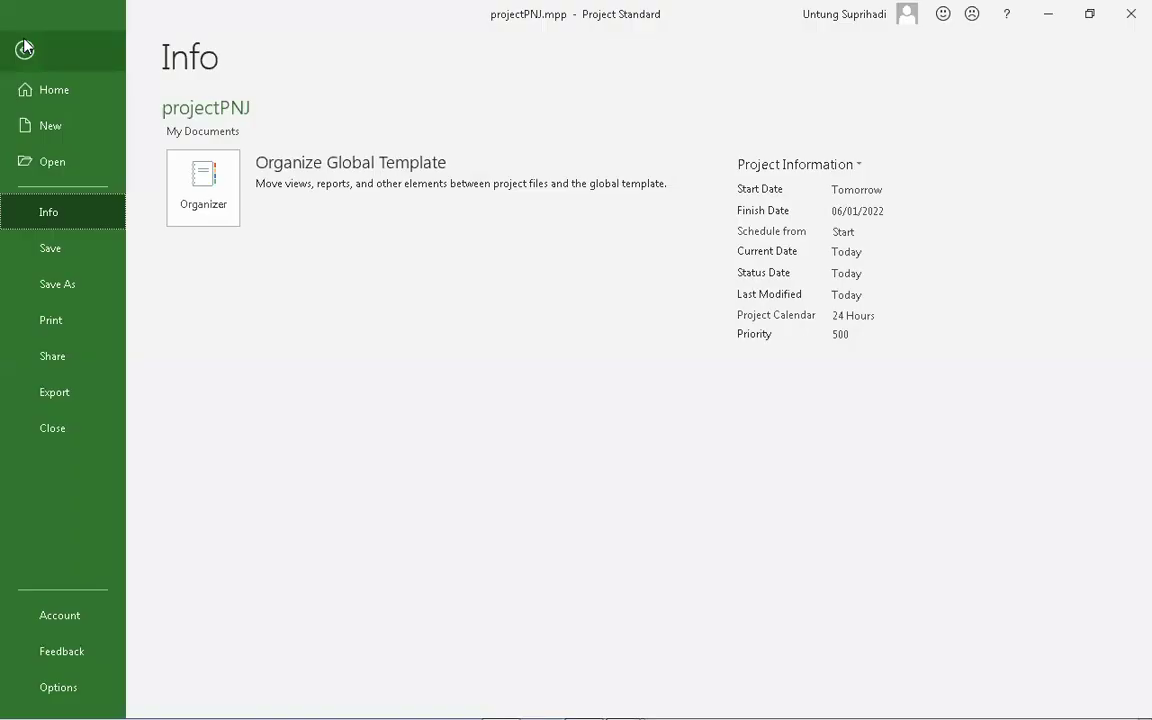
left_click(24, 48)
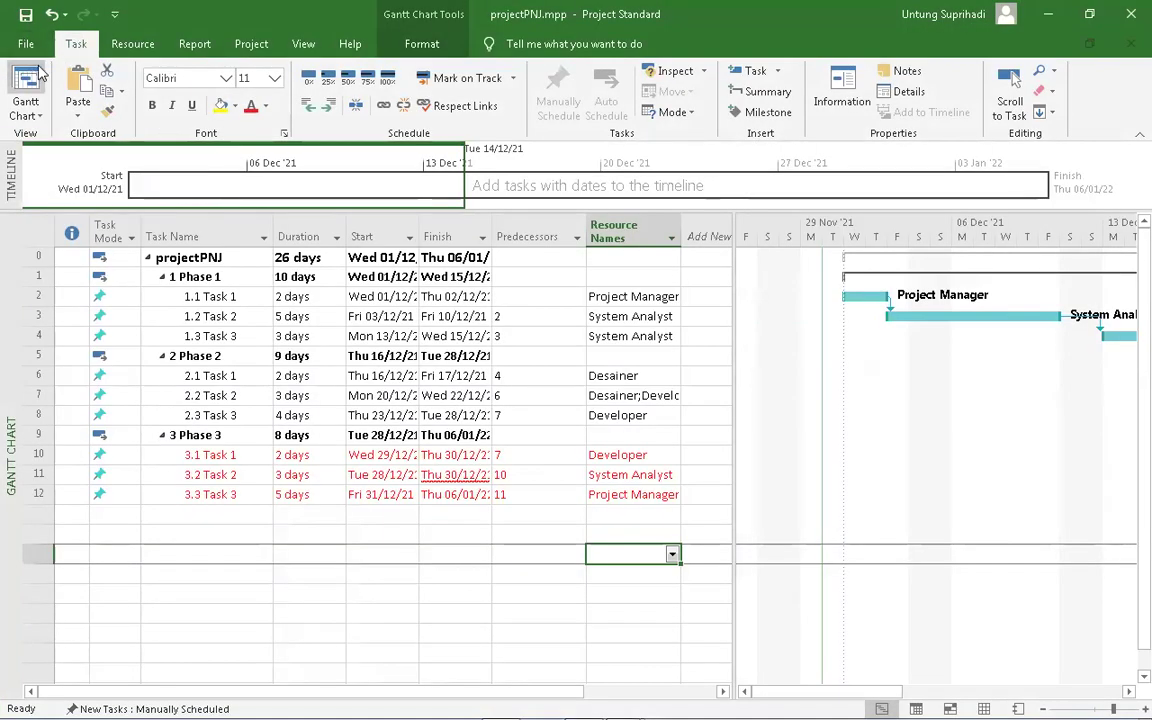
- Display the project schedule in the Calendar view and switch to the Network Diagram view
left_click(31, 110)
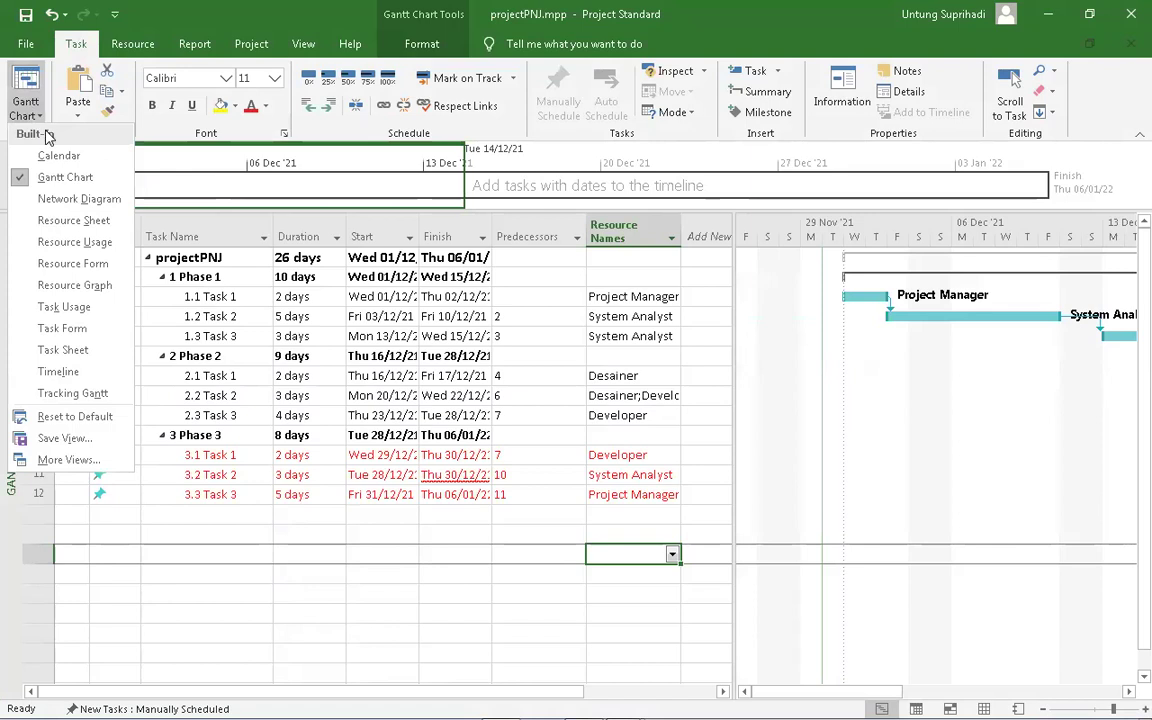
left_click(57, 157)
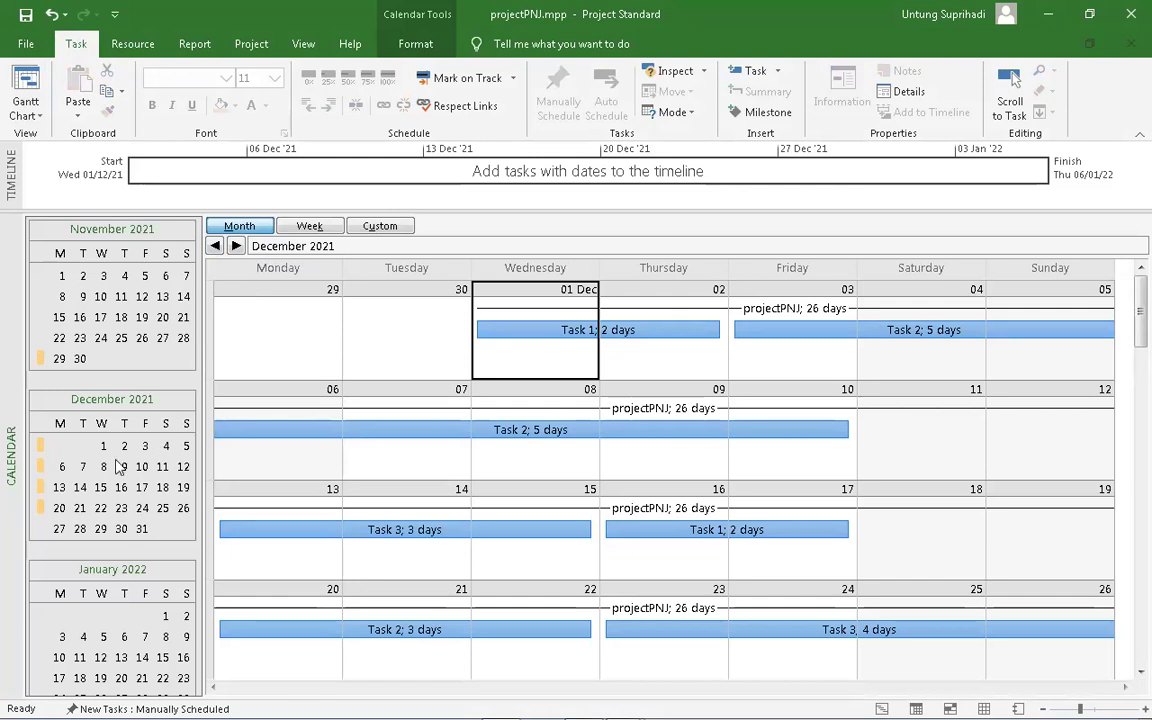
left_click(35, 113)
left_click(55, 185)
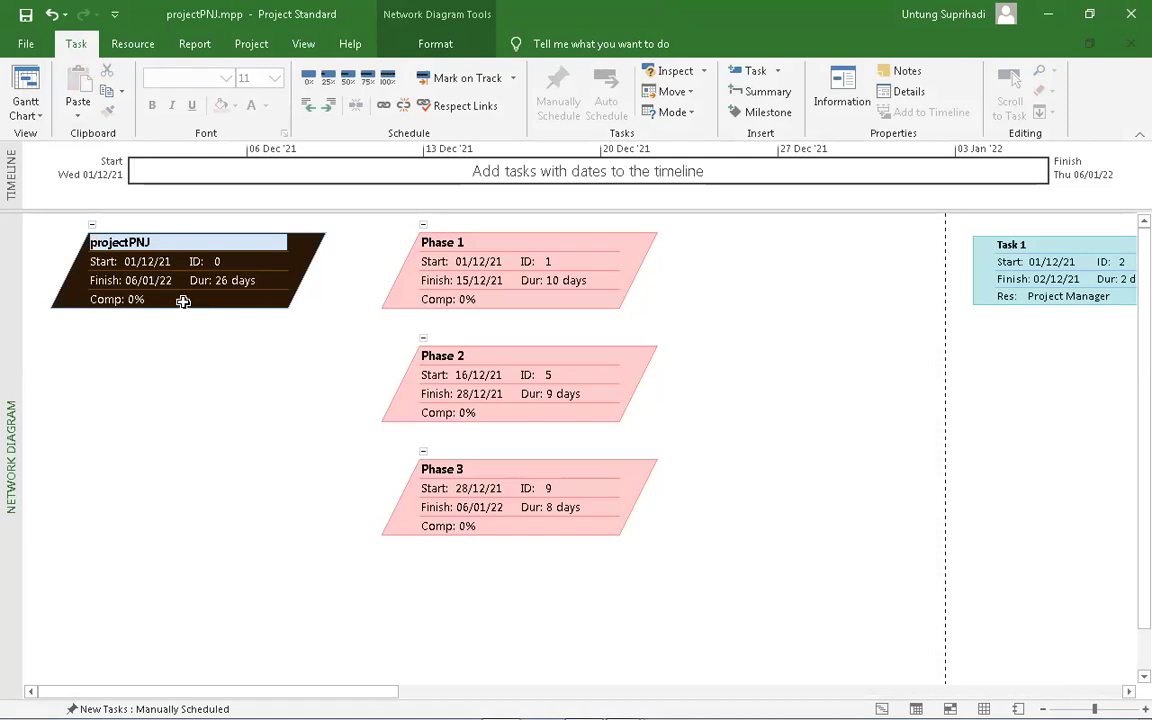
- Set the percent complete of the Phase 1 summary task to 100% from the network diagram and save the project
left_click(467, 300)
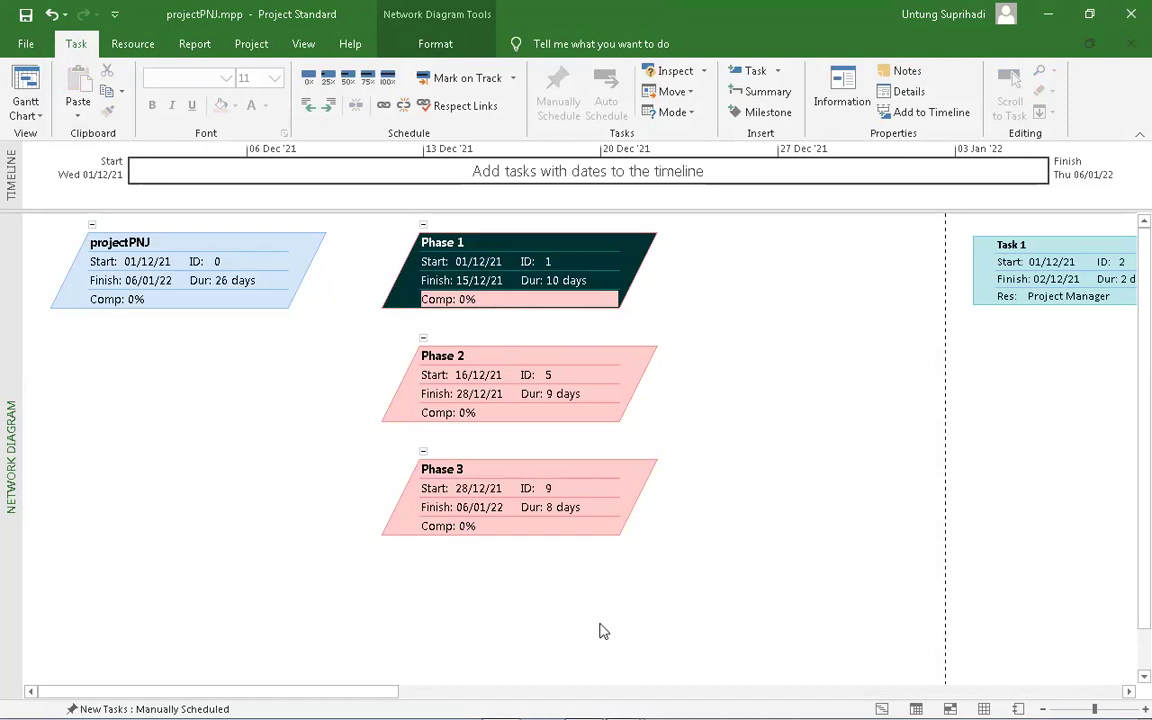
left_click_drag(405, 692, 342, 677)
double_click(458, 302)
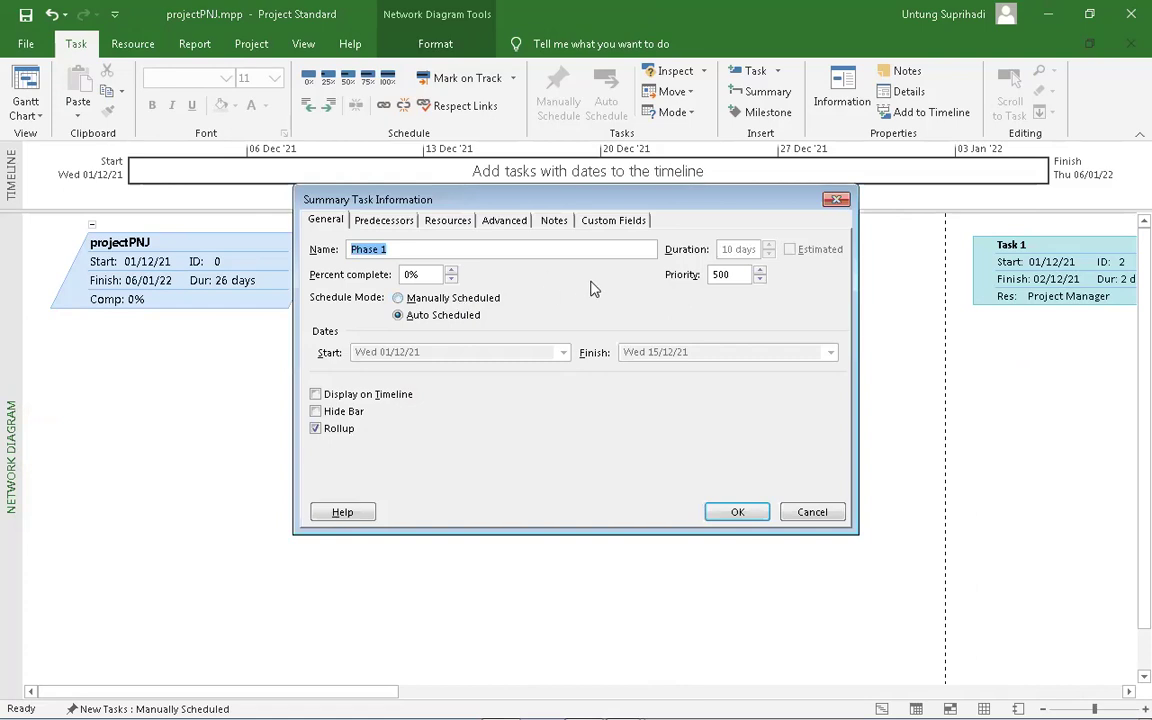
left_click(451, 270)
left_click(451, 271)
left_click(451, 271)
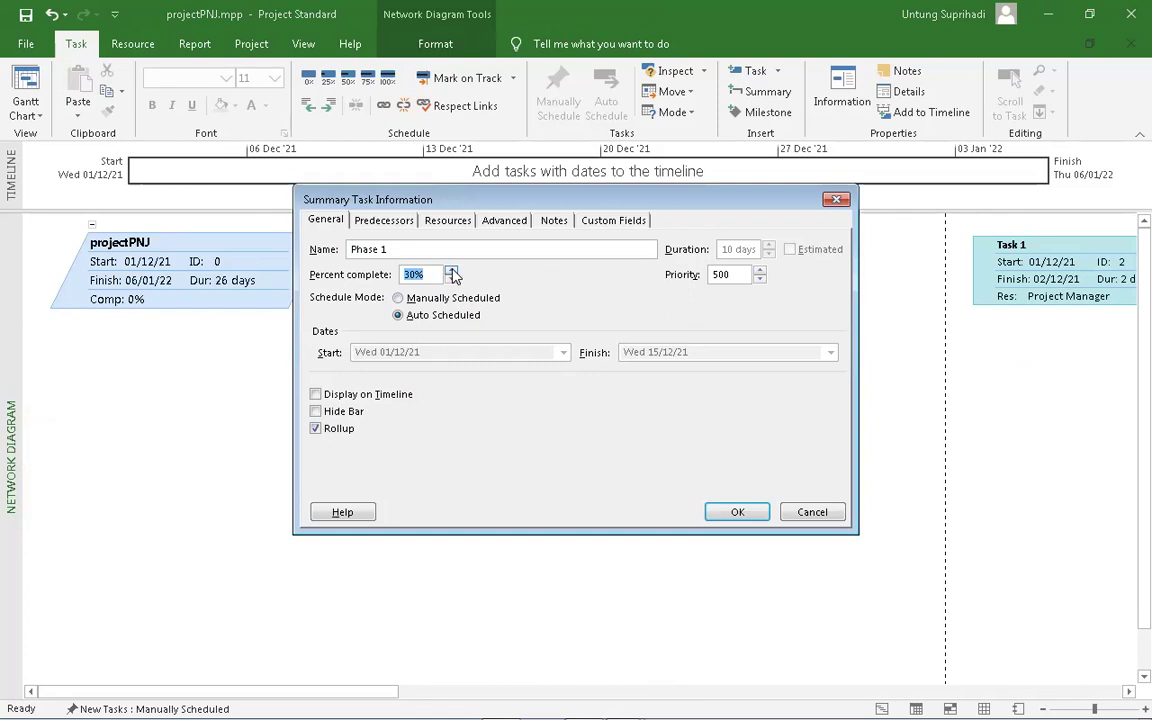
left_click(451, 271)
left_click(451, 271)
left_click(451, 271)
left_click(451, 271)
left_click(451, 271)
left_click(451, 271)
left_click(737, 512)
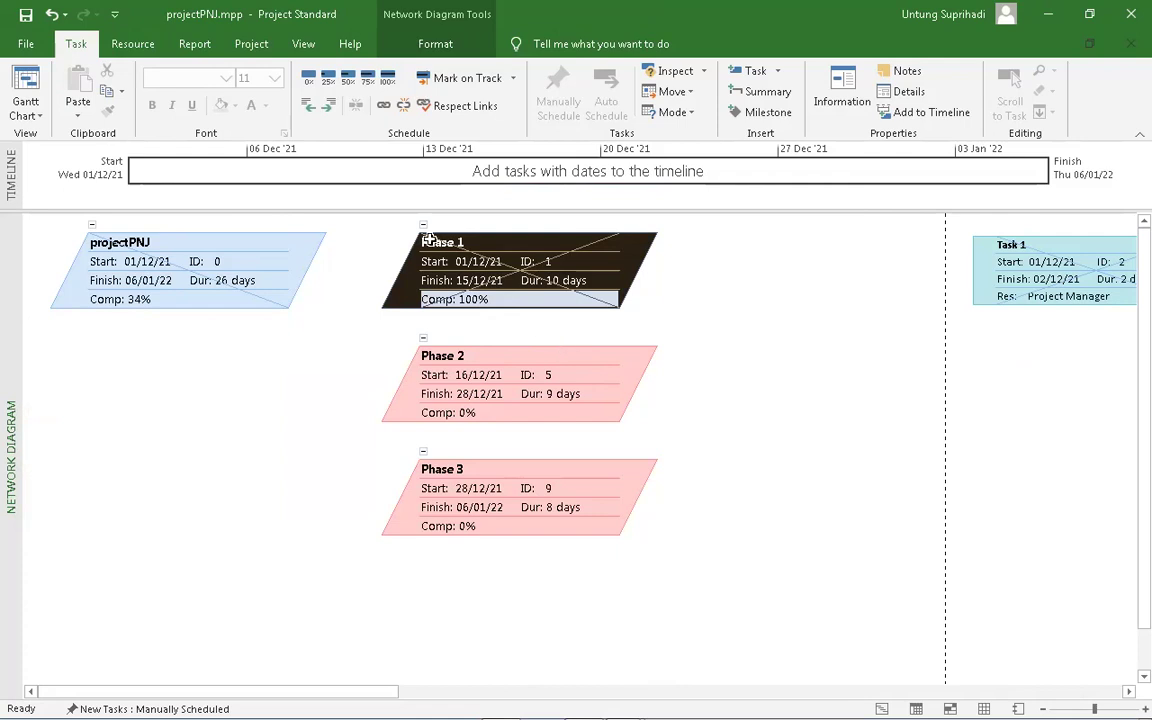
left_click(25, 14)
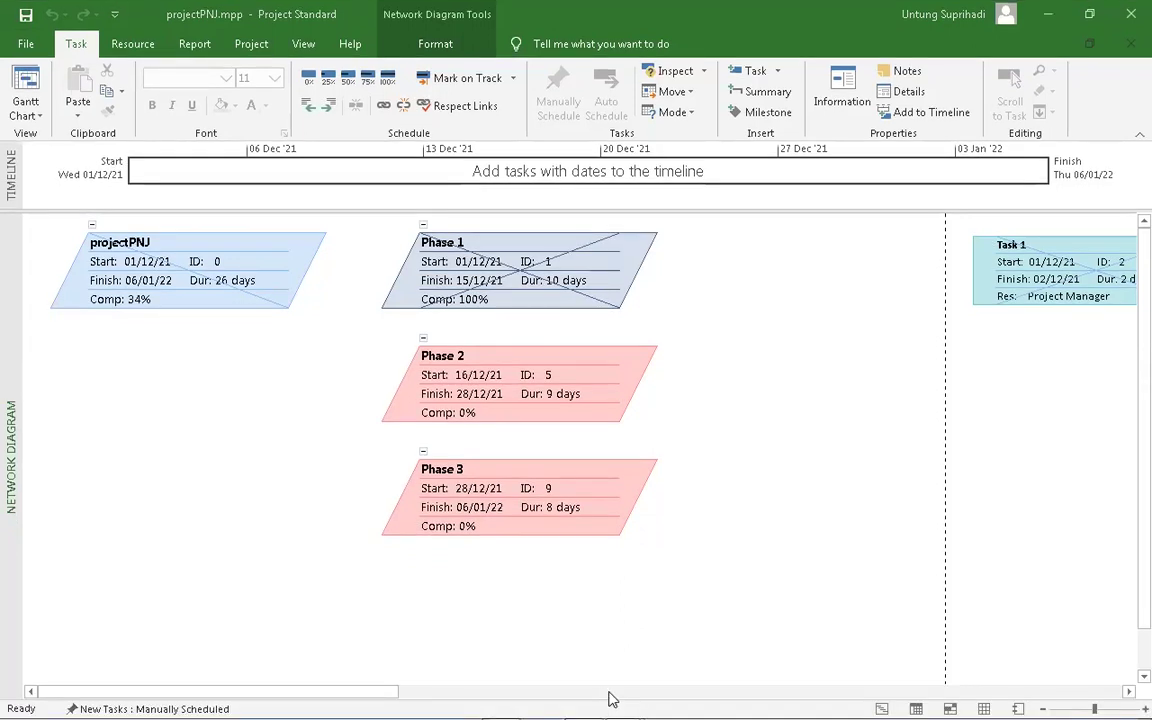
left_click(680, 538)
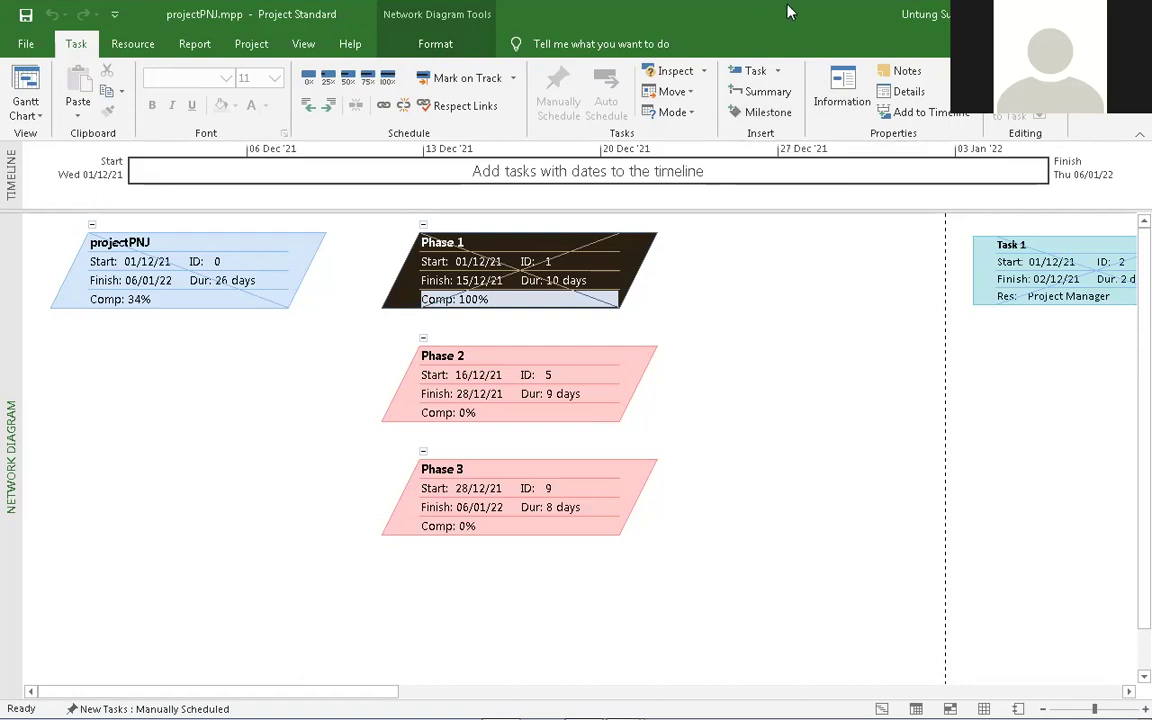
key("Return")
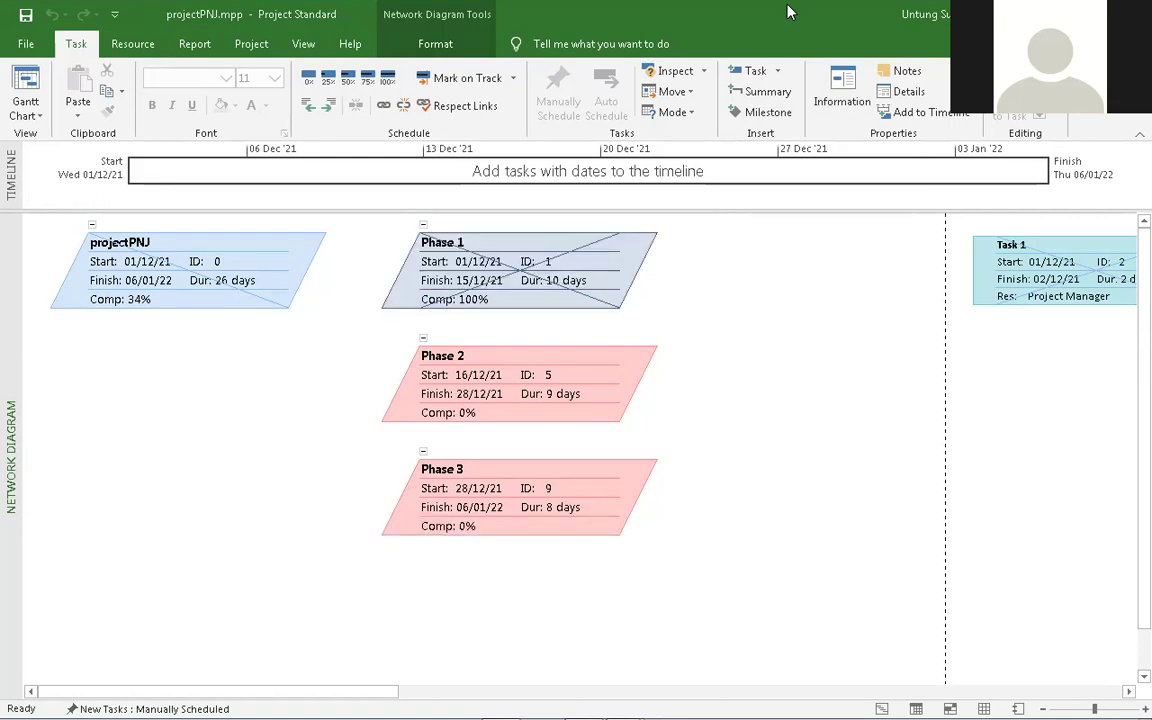